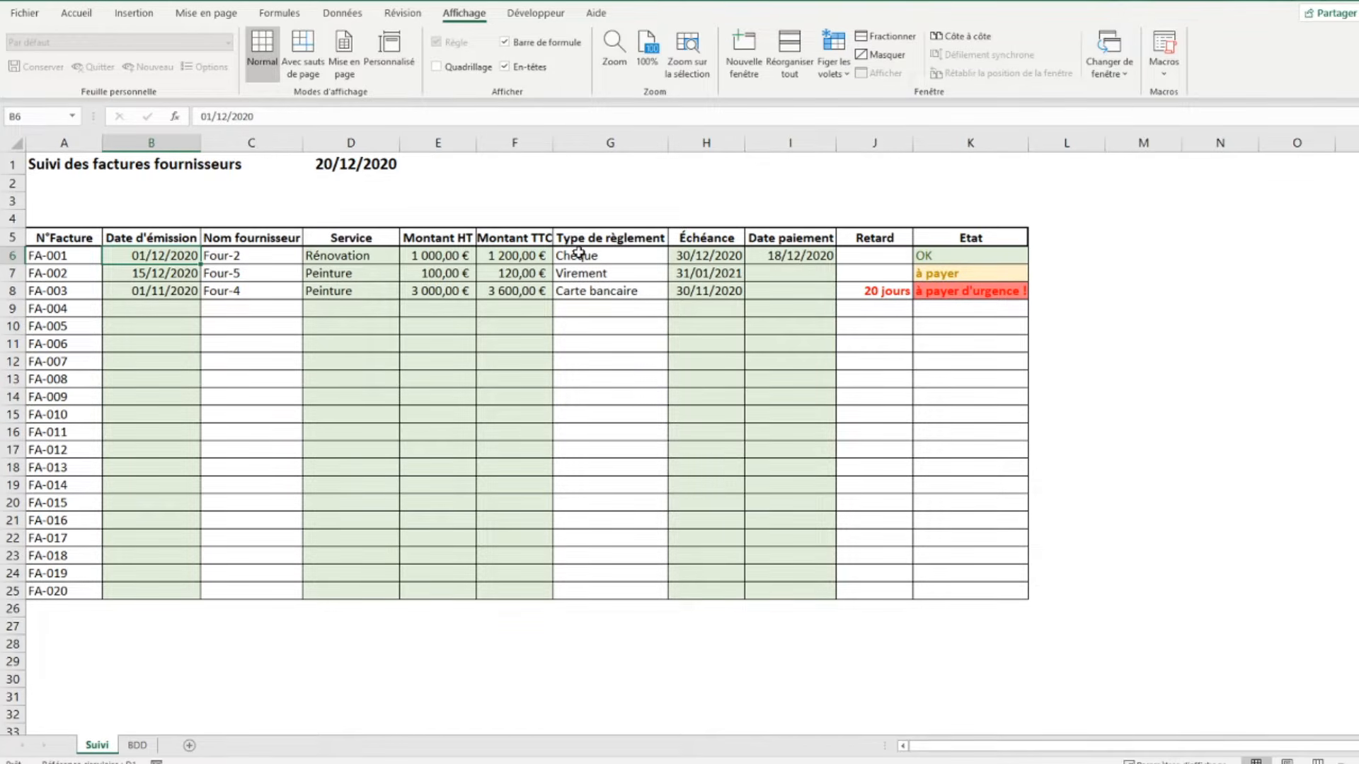
pyautogui.click(875, 253)
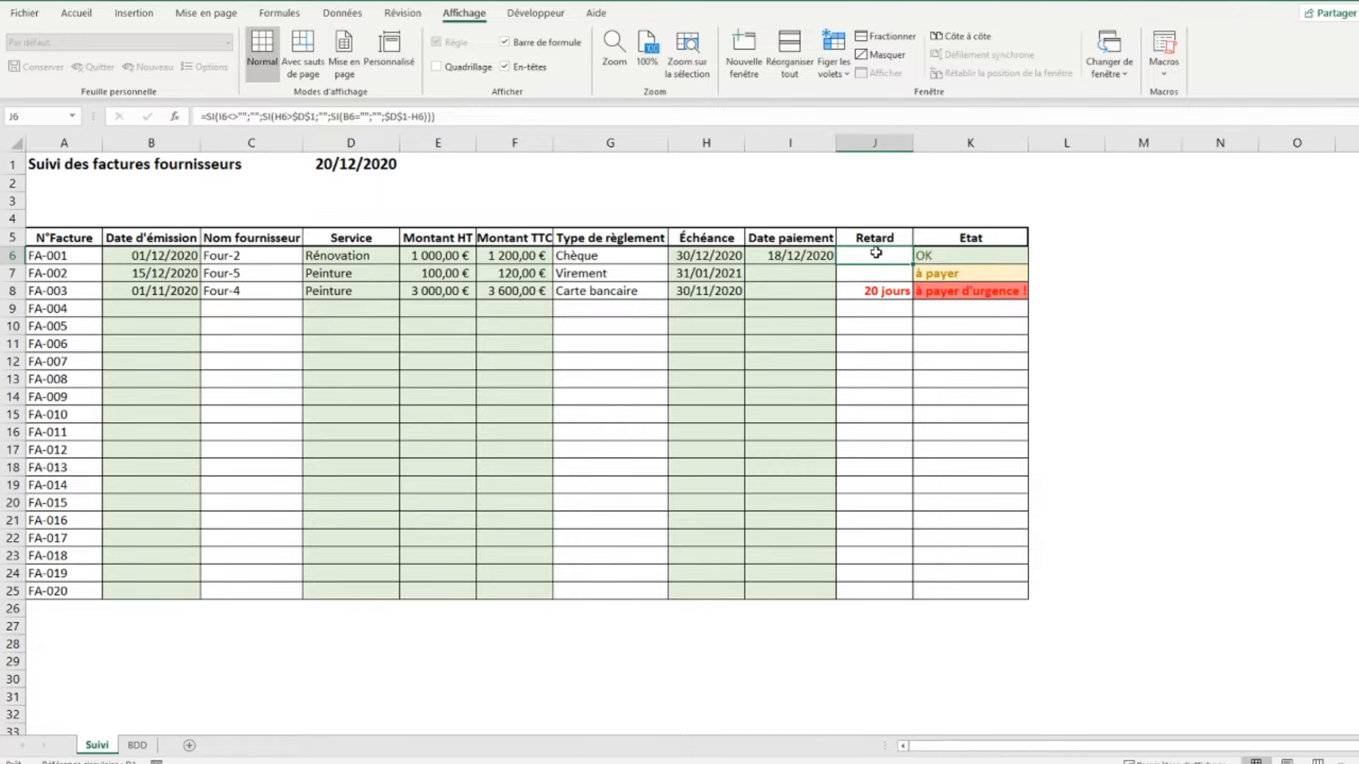
pyautogui.click(980, 244)
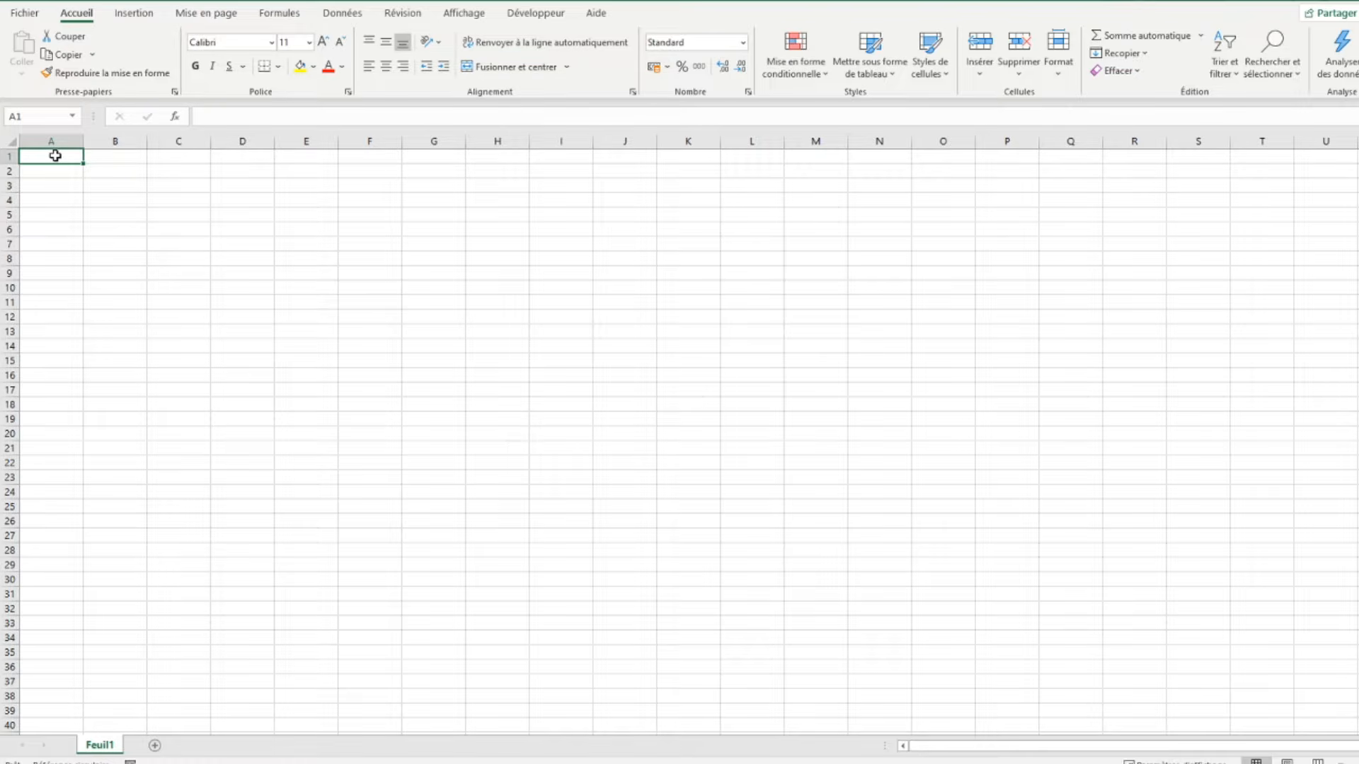
# Add a new worksheet to the workbook and name it BDD.
pyautogui.click(154, 746)
pyautogui.doubleClick(153, 747)
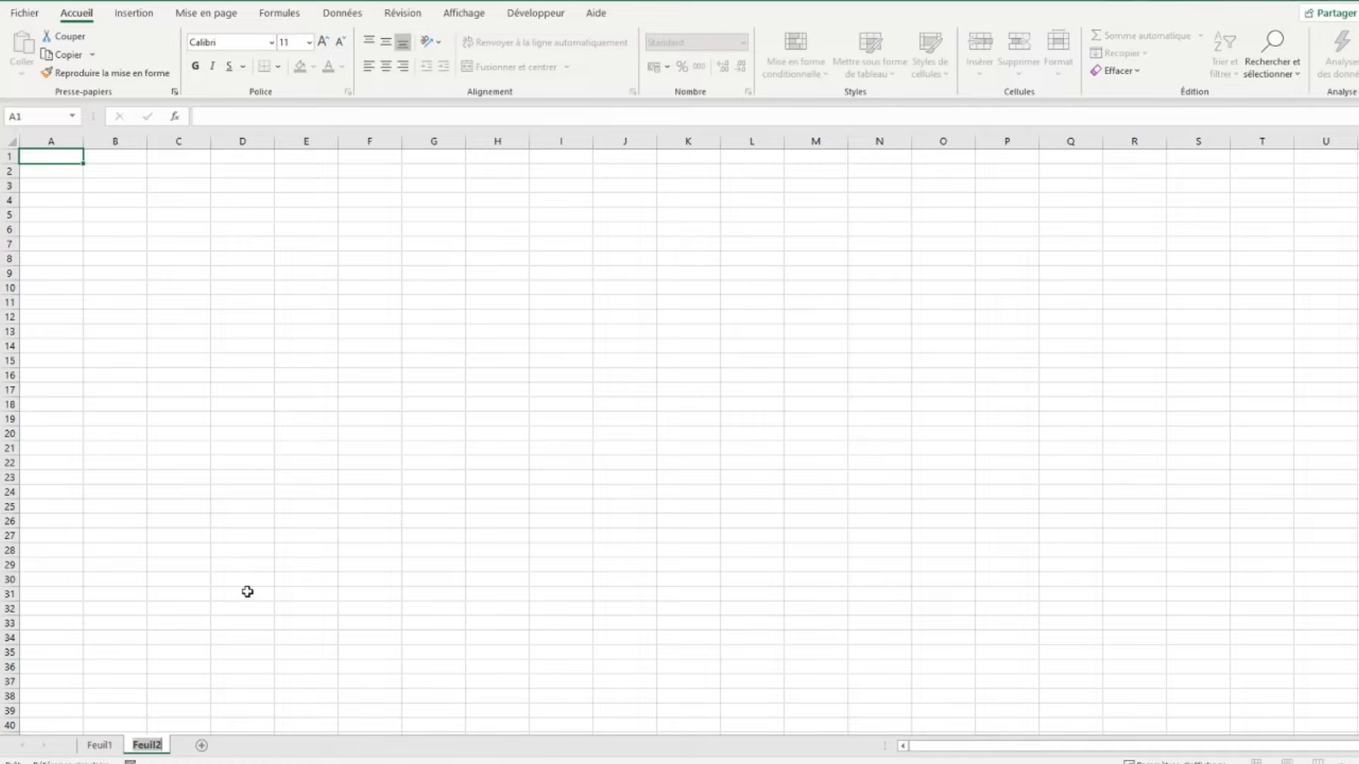
pyautogui.write('BDD')
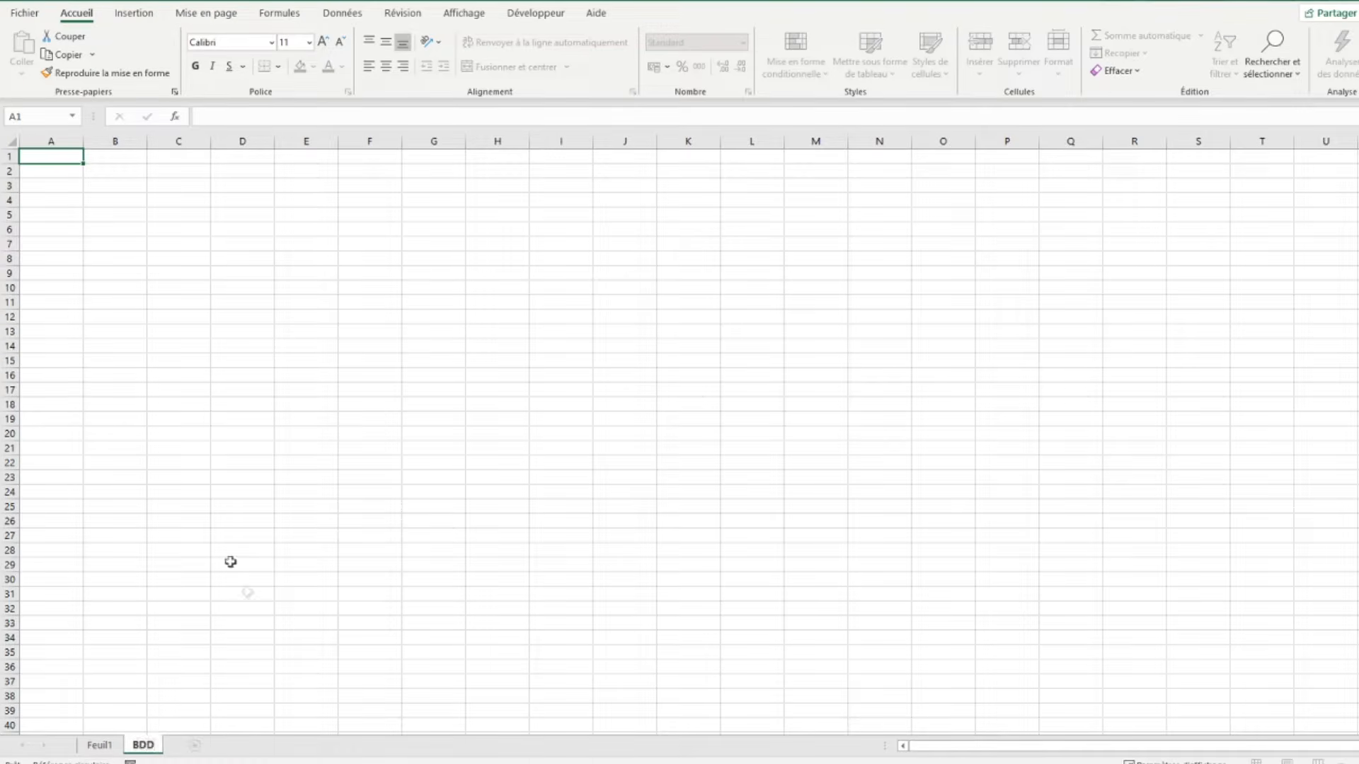
# Enter the title "Base de données" in cell A1 and format it bold, italic, 14 pt.
pyautogui.click(64, 160)
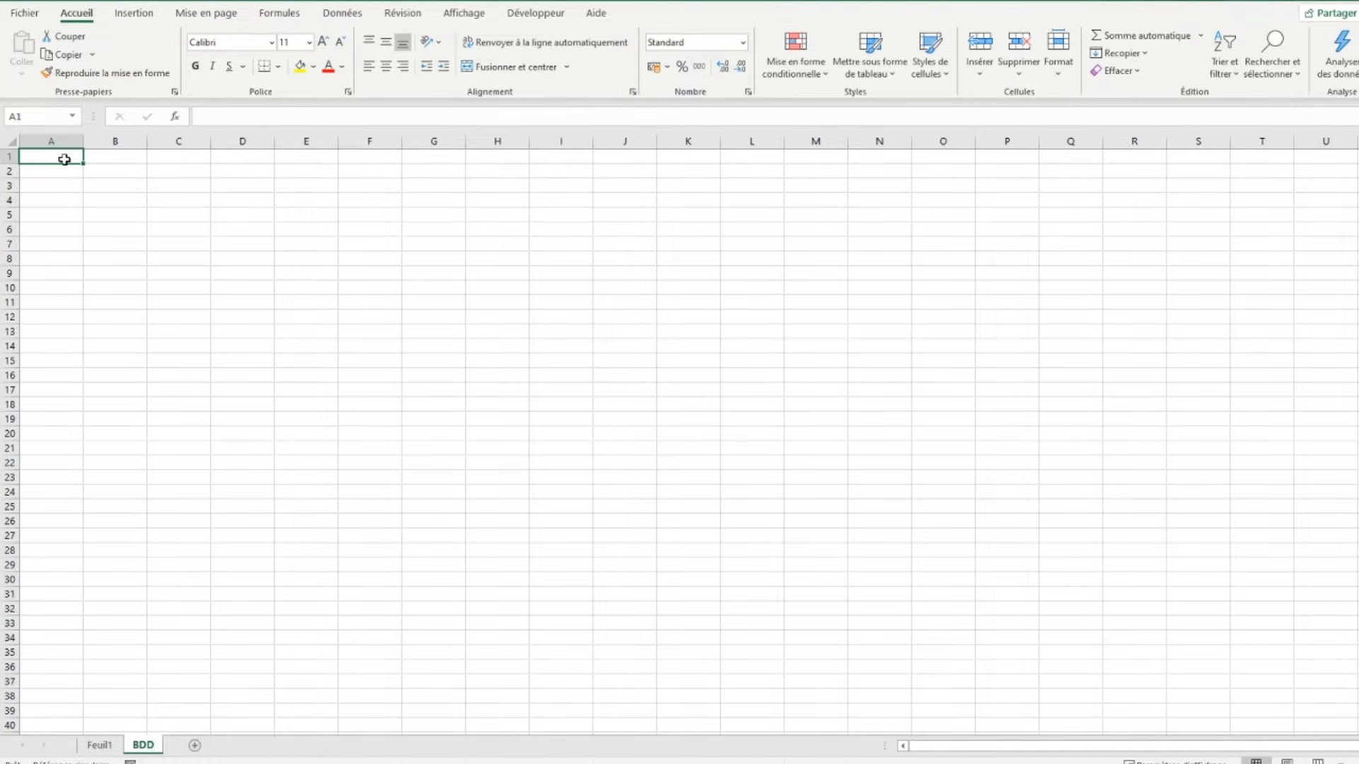
pyautogui.write('Base d')
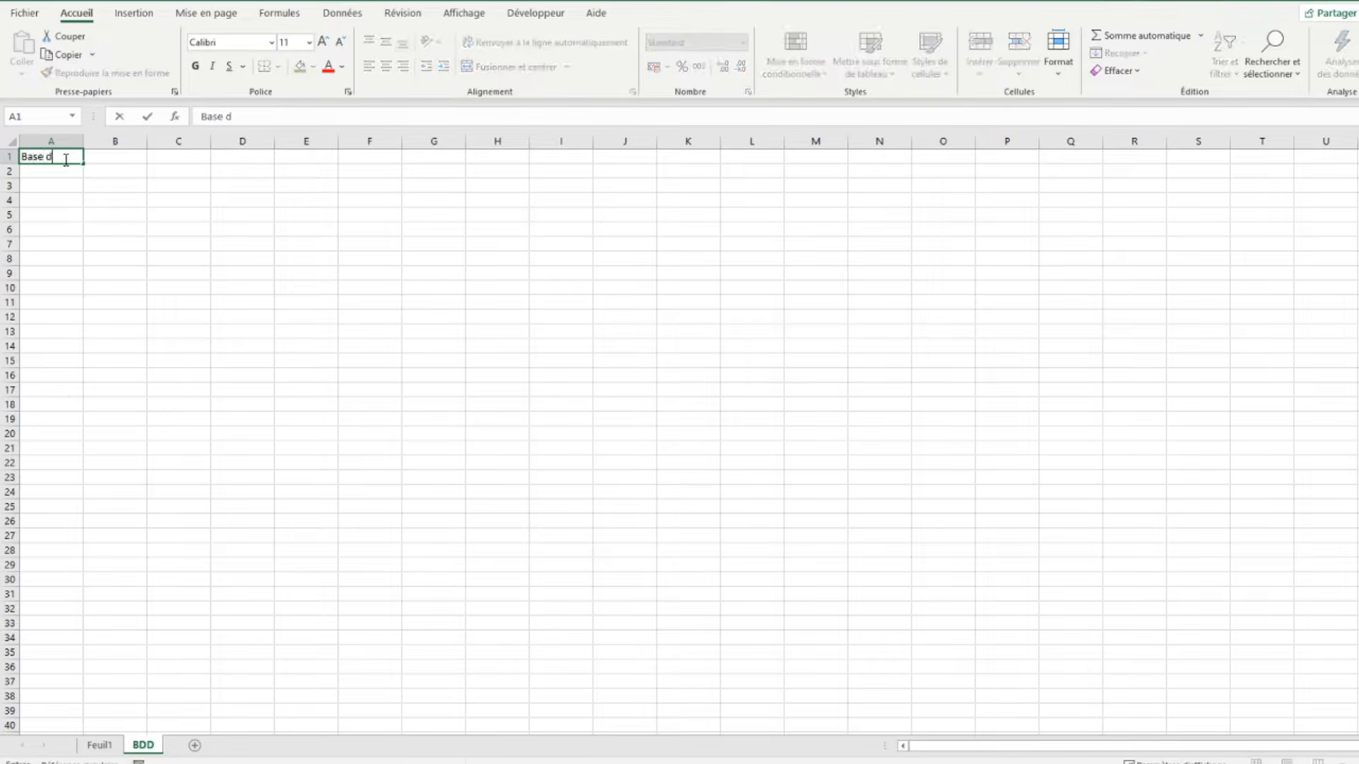
pyautogui.write('e données')
pyautogui.press('Return')
pyautogui.click(64, 160)
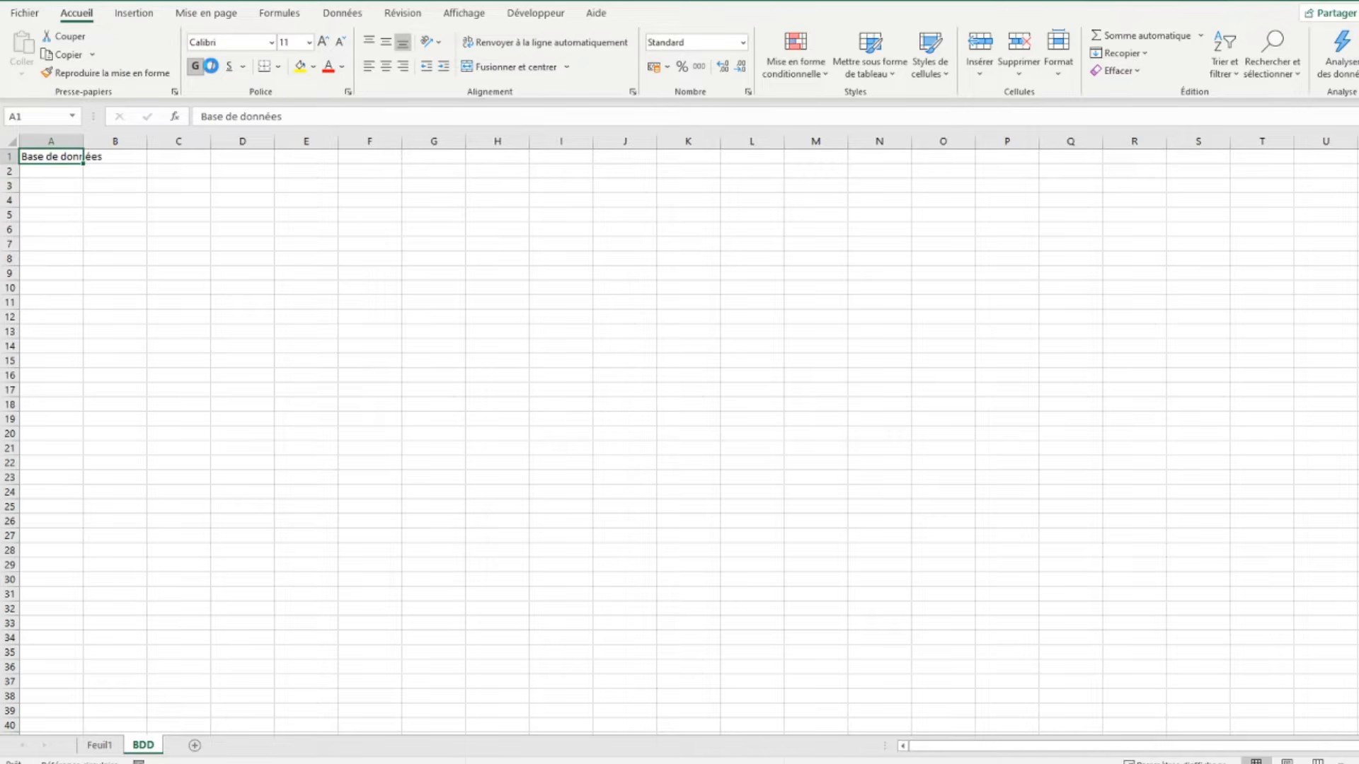
pyautogui.click(211, 66)
pyautogui.click(322, 41)
pyautogui.click(322, 41)
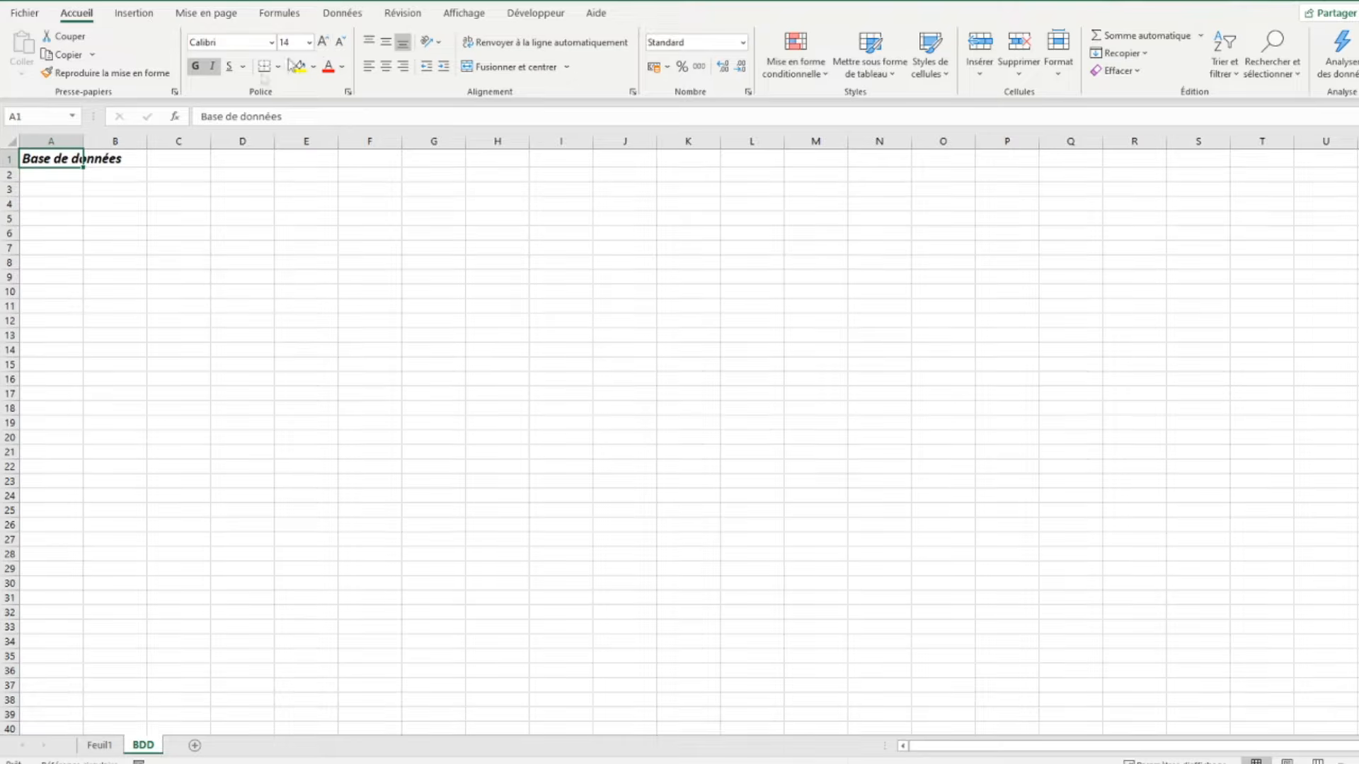
# Enter the headers "Type de règlement" in A5 and "Fournisseurs" in C5.
pyautogui.click(57, 214)
pyautogui.write('T')
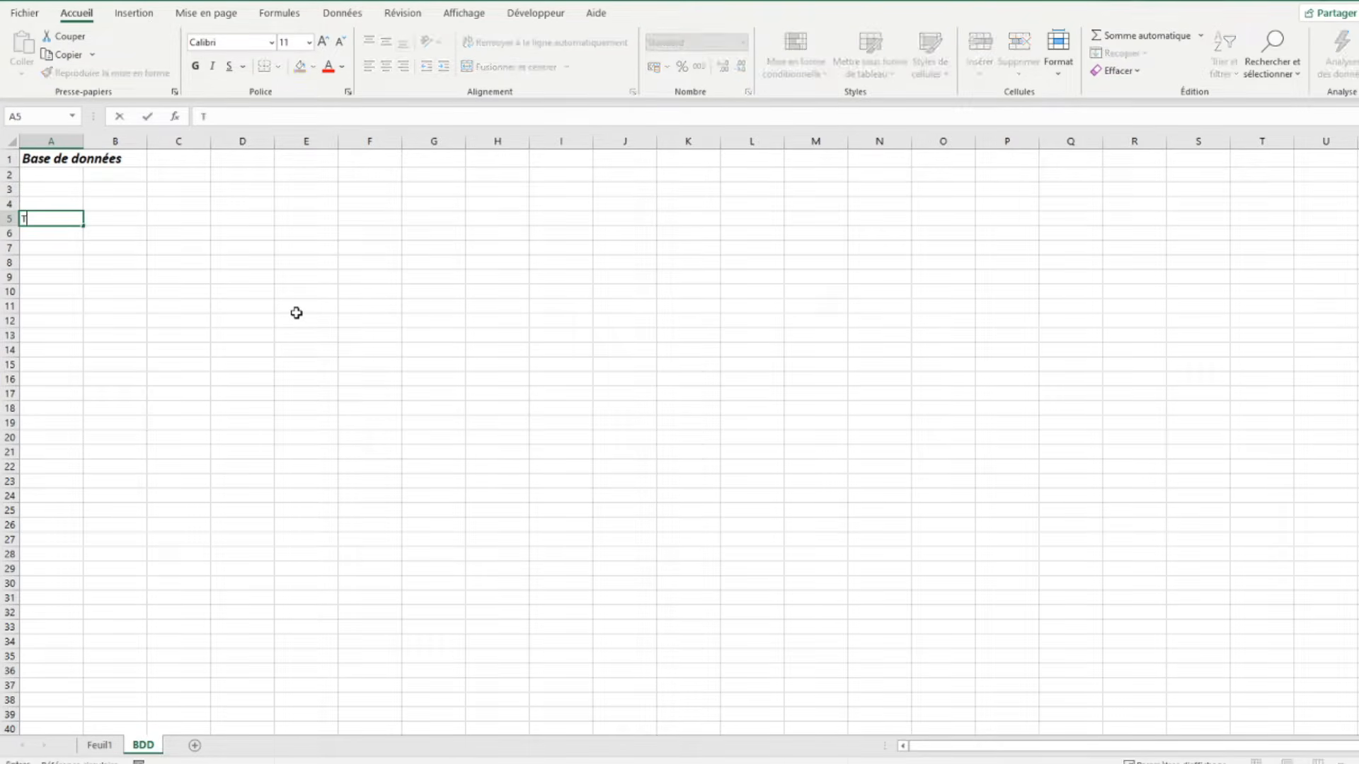
pyautogui.write('ype de règlement')
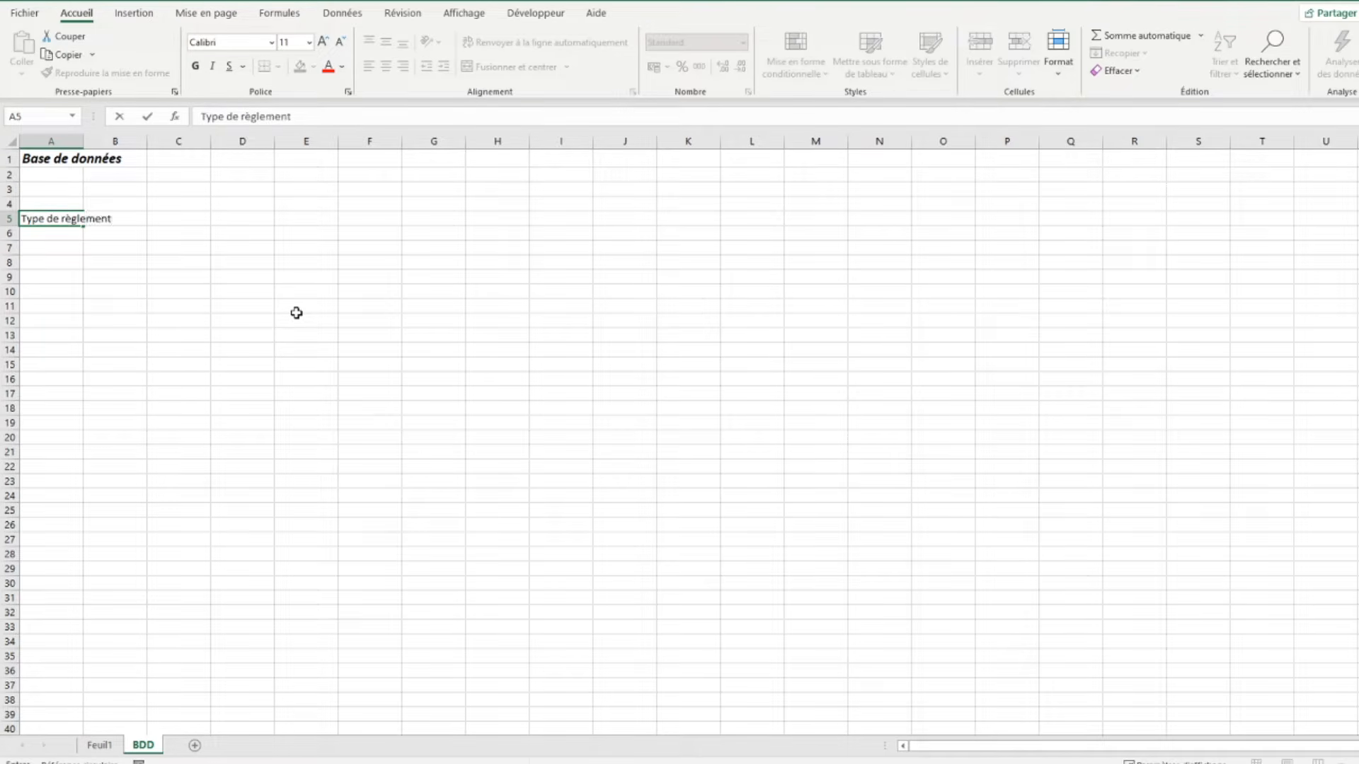
pyautogui.press('Tab')
pyautogui.press('Tab')
pyautogui.write('F')
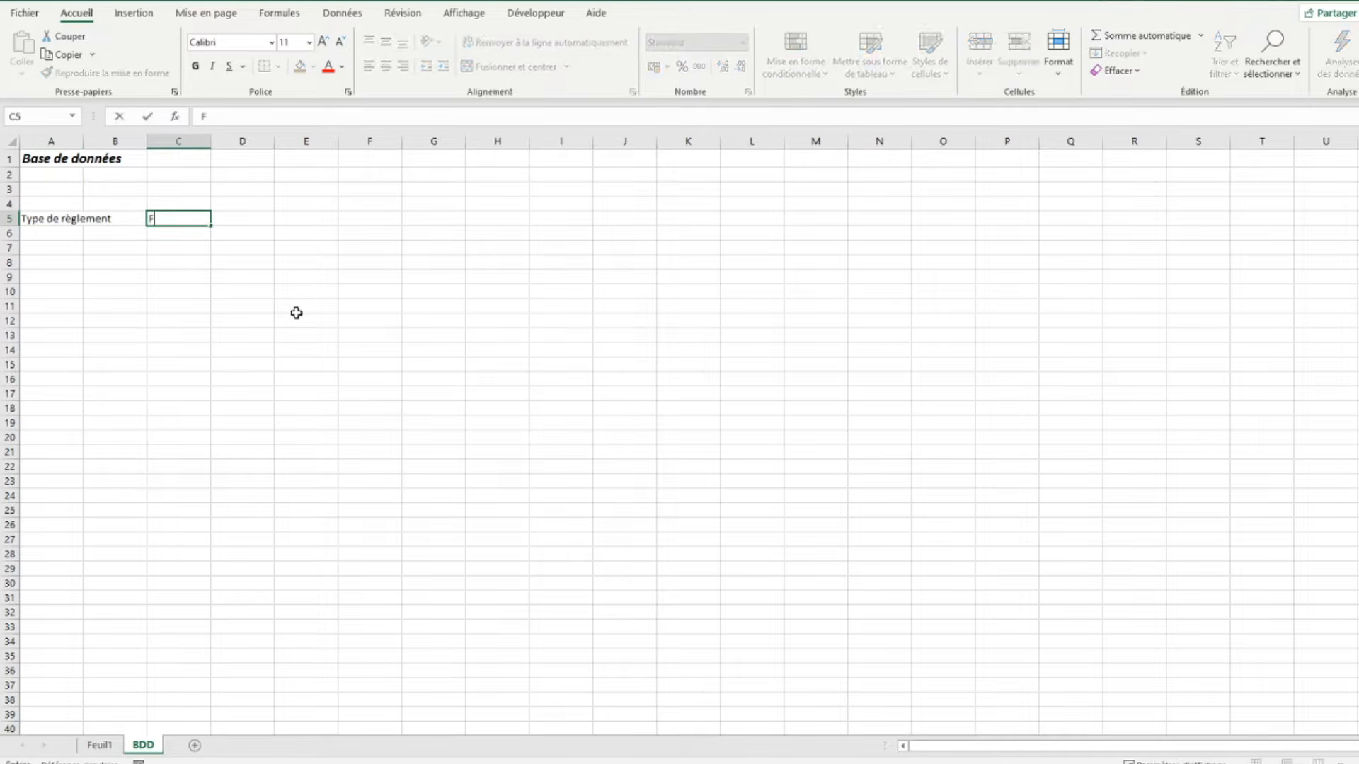
pyautogui.write('ournisseurs')
pyautogui.press('Return')
# List the payment types Chèque, Espèce, Virement and Carte bancaire in cells A6 to A9.
pyautogui.click(35, 230)
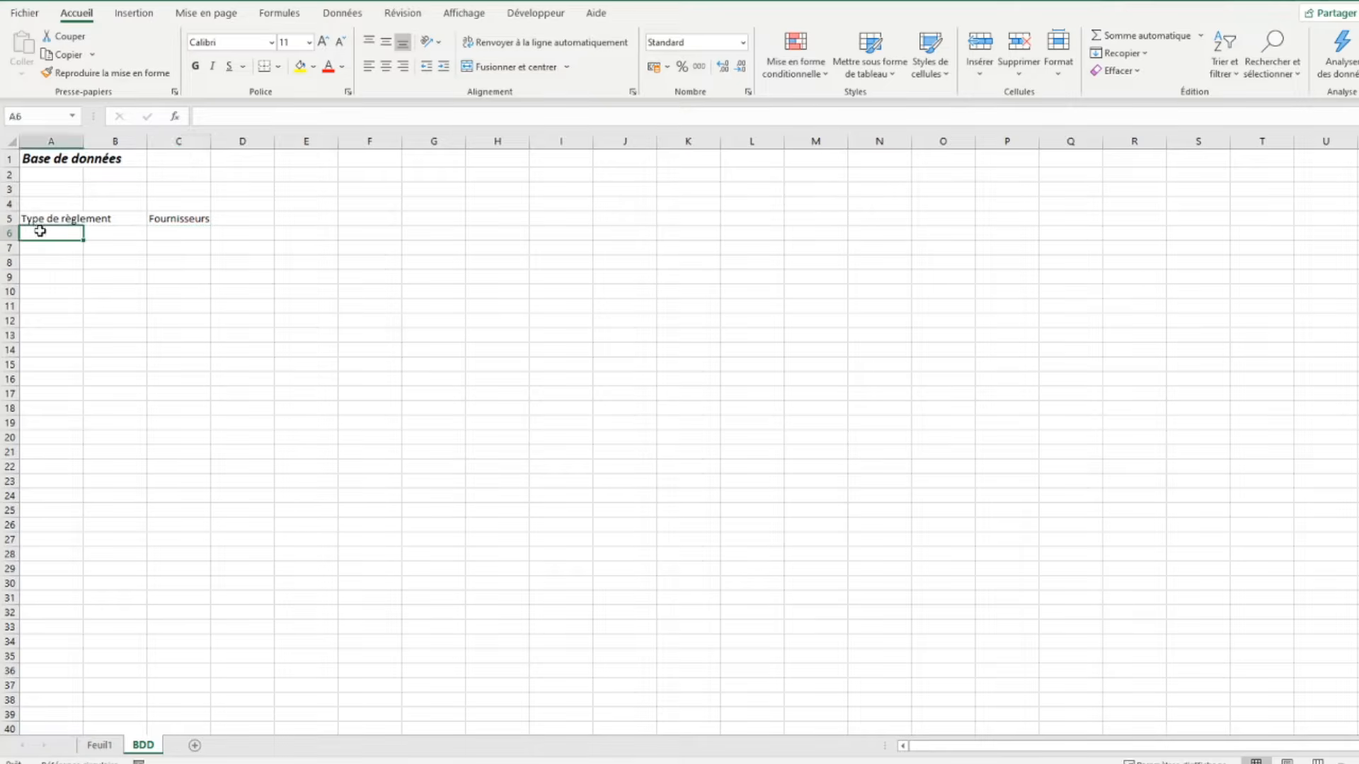
pyautogui.write('Ch')
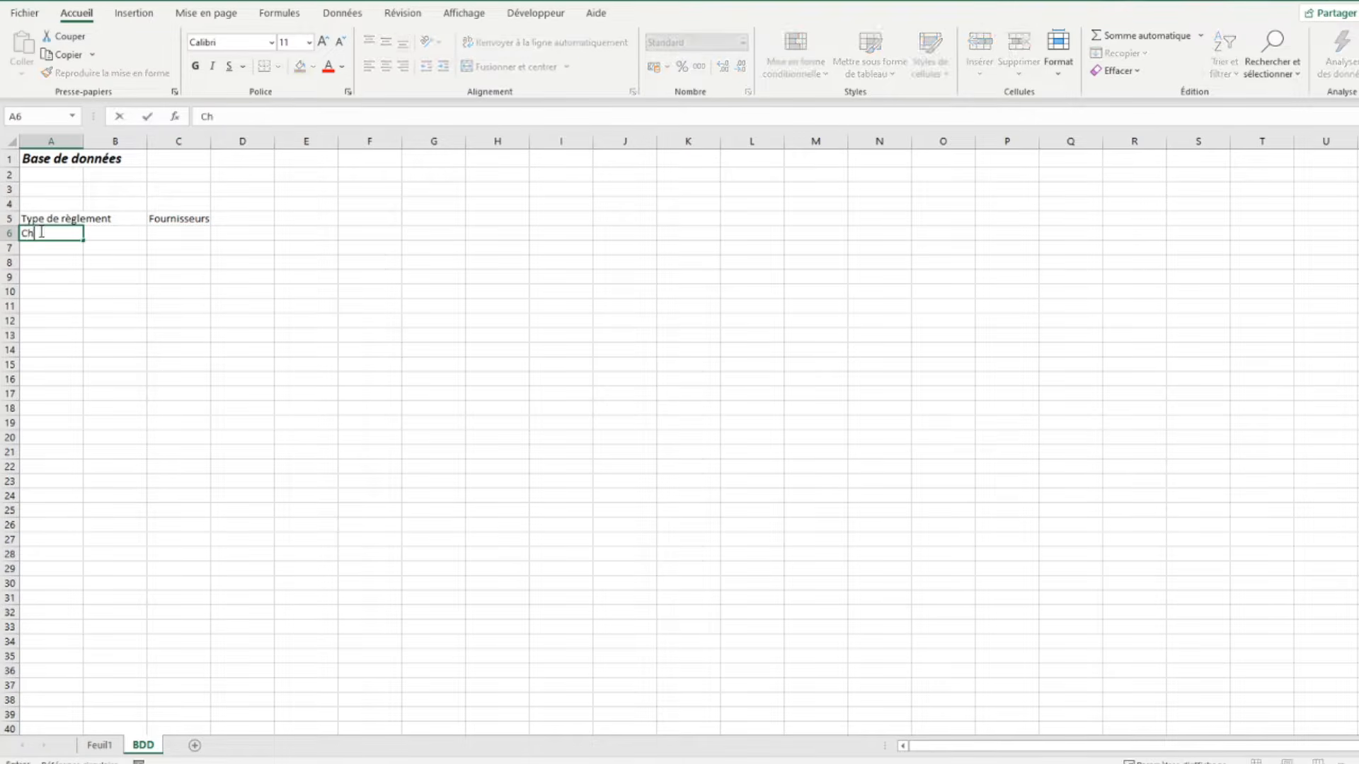
pyautogui.write('èque')
pyautogui.press('Return')
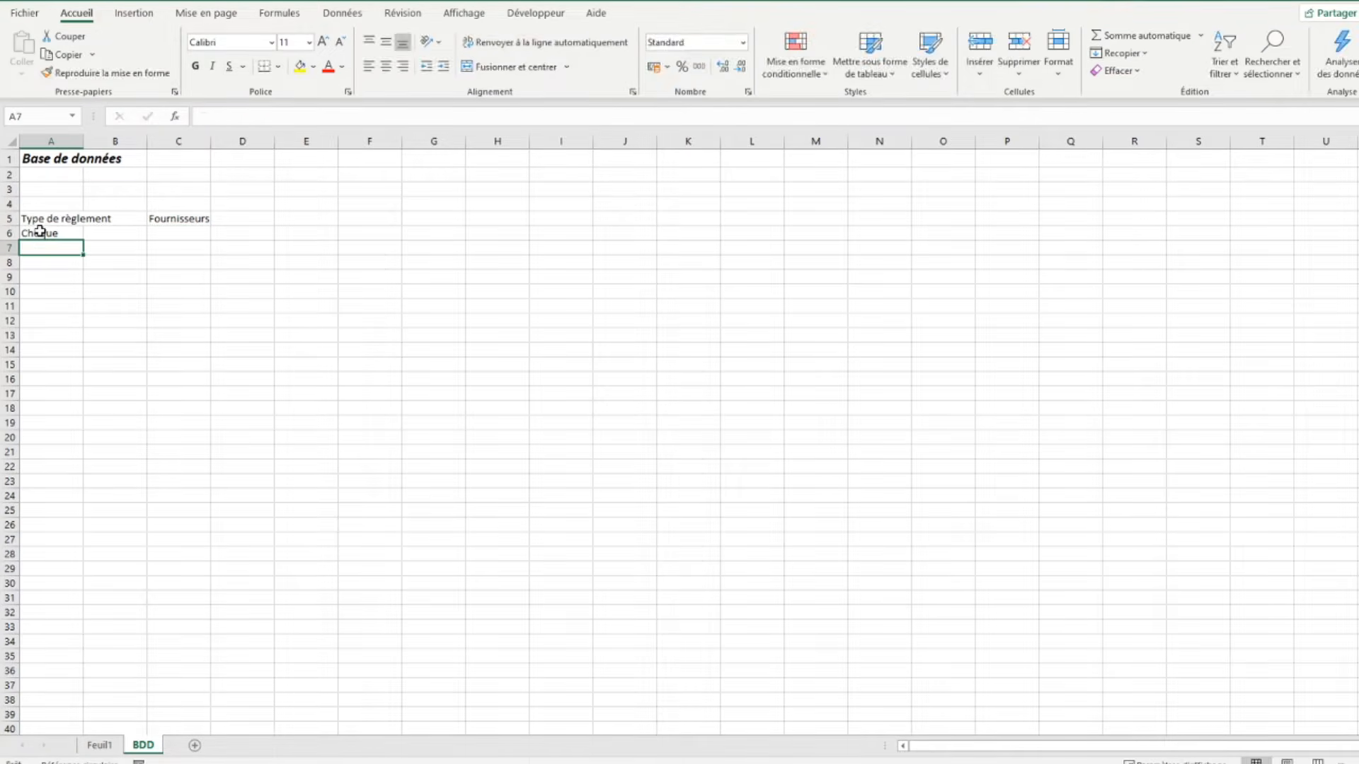
pyautogui.write('Espèce')
pyautogui.press('Return')
pyautogui.write('Virement')
pyautogui.press('Return')
pyautogui.write('Carte bancaire')
pyautogui.press('Return')
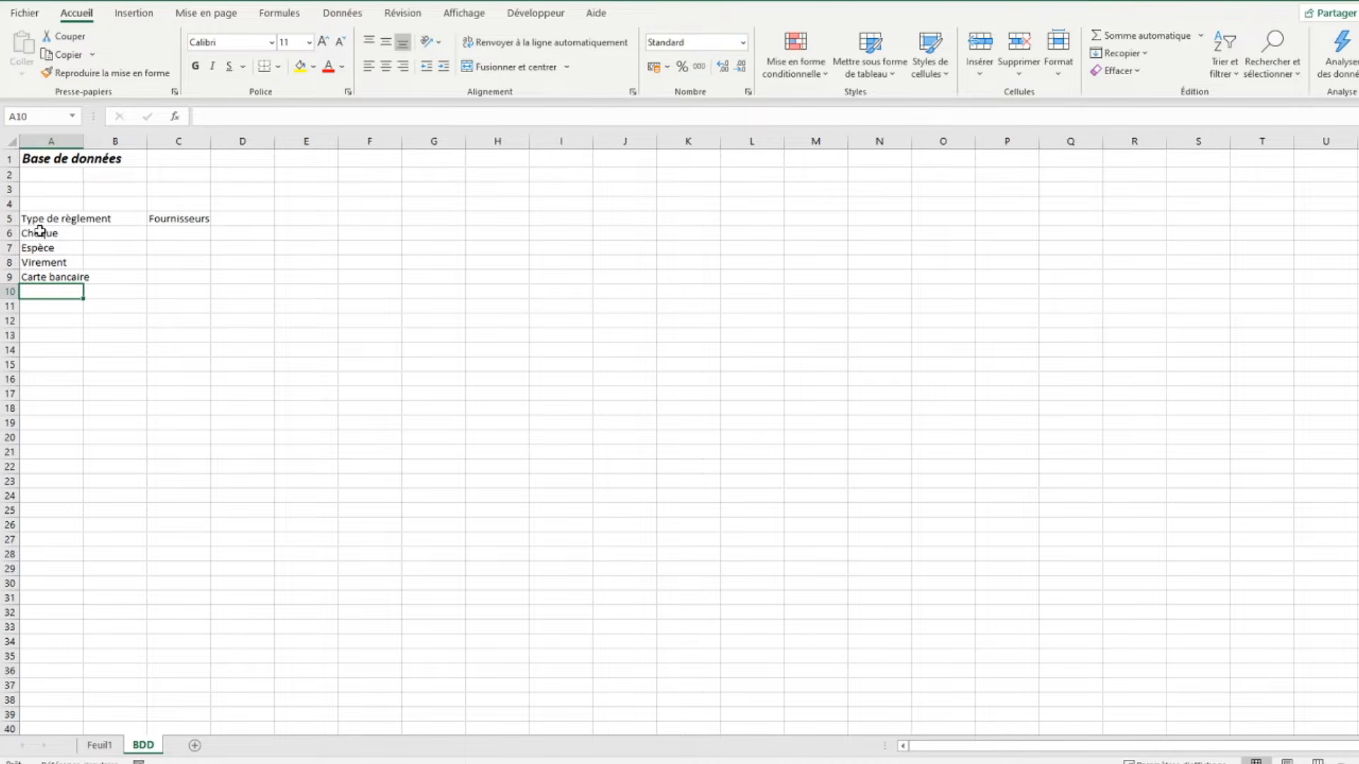
# Enter Four-1 in C6 and fill the series down to Four-10 in C15.
pyautogui.click(170, 235)
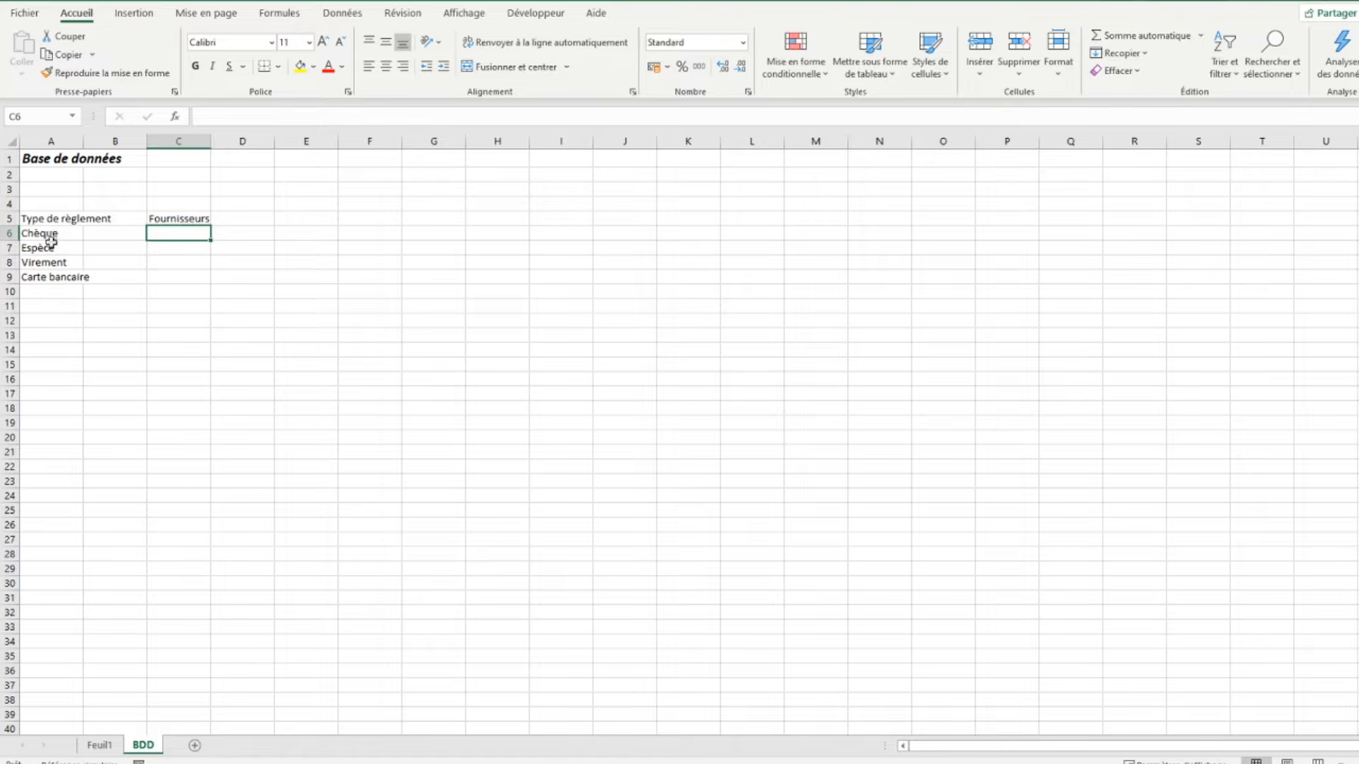
pyautogui.click(47, 218)
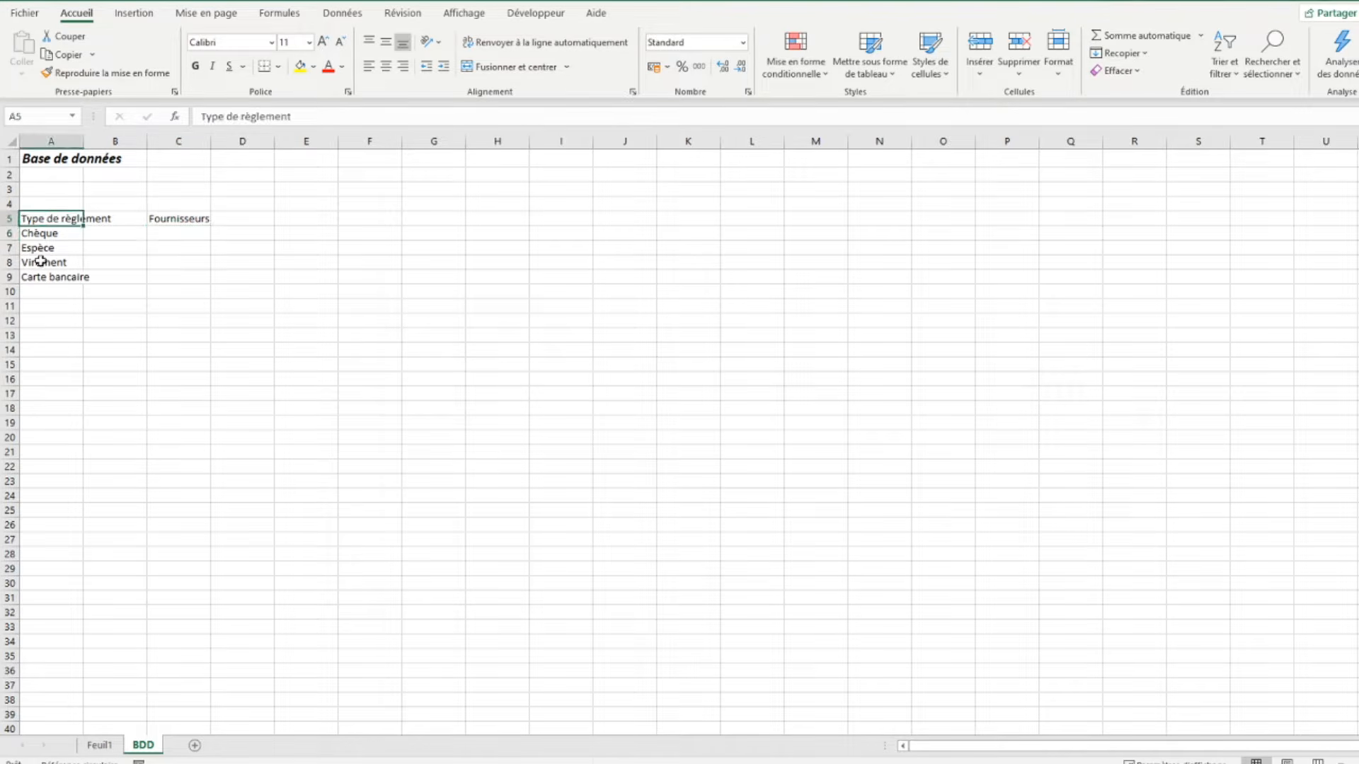
pyautogui.click(187, 233)
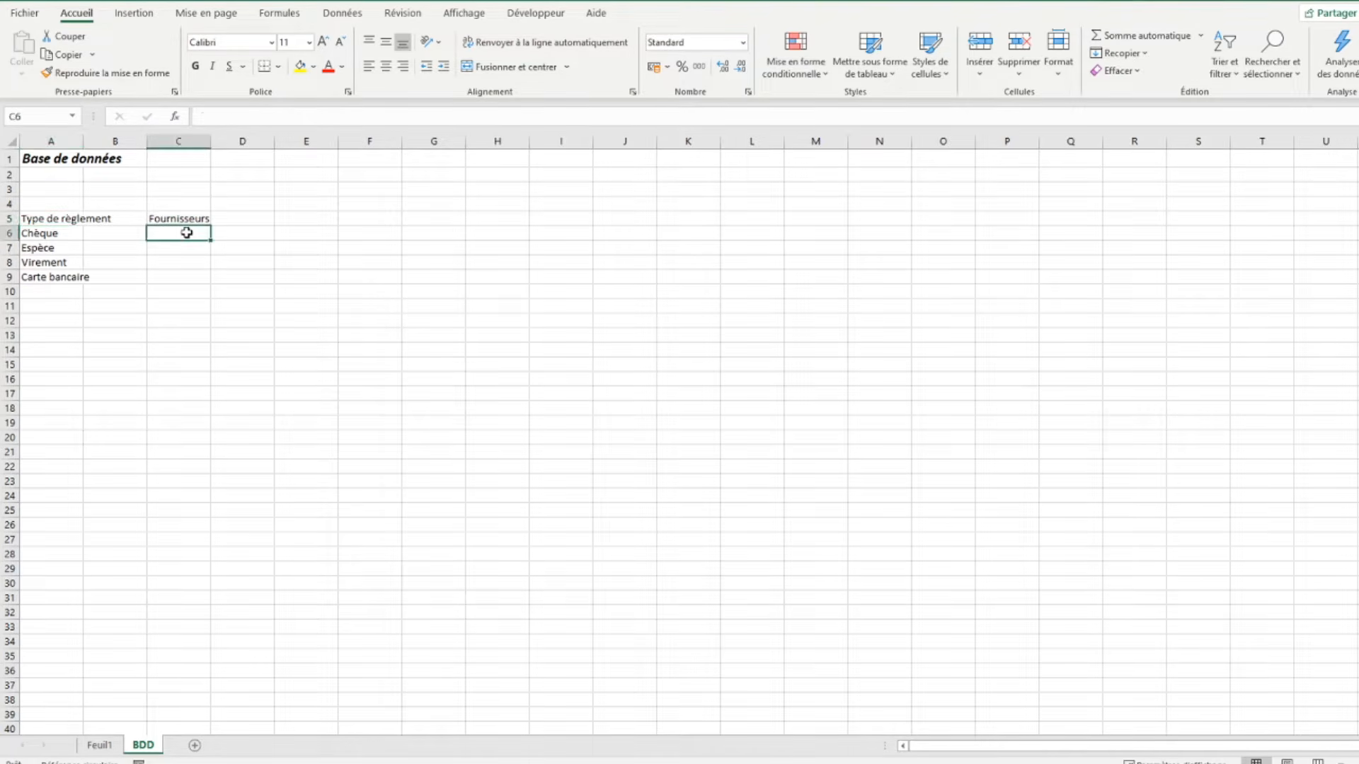
pyautogui.write('Fou')
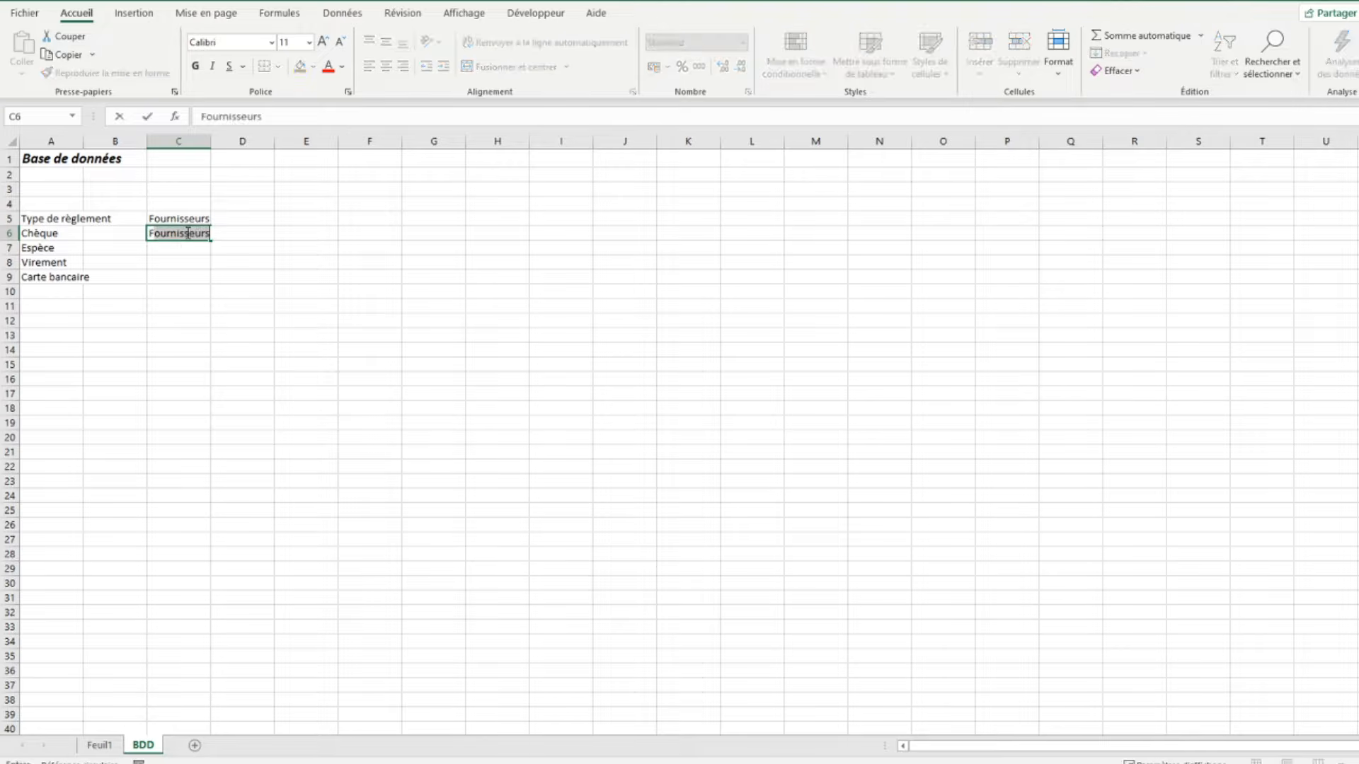
pyautogui.write('r-1')
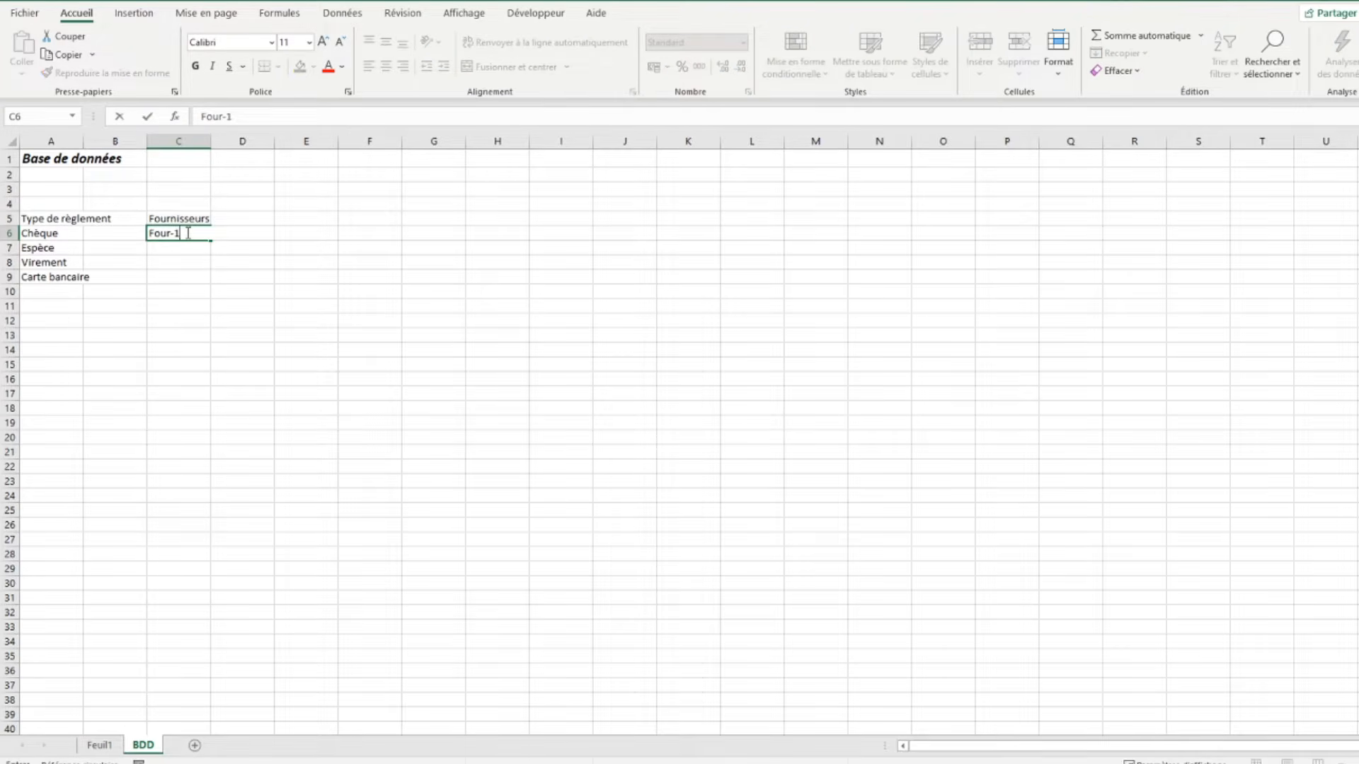
pyautogui.press('Return')
pyautogui.click(187, 233)
pyautogui.moveTo(211, 241); pyautogui.dragTo(194, 370)
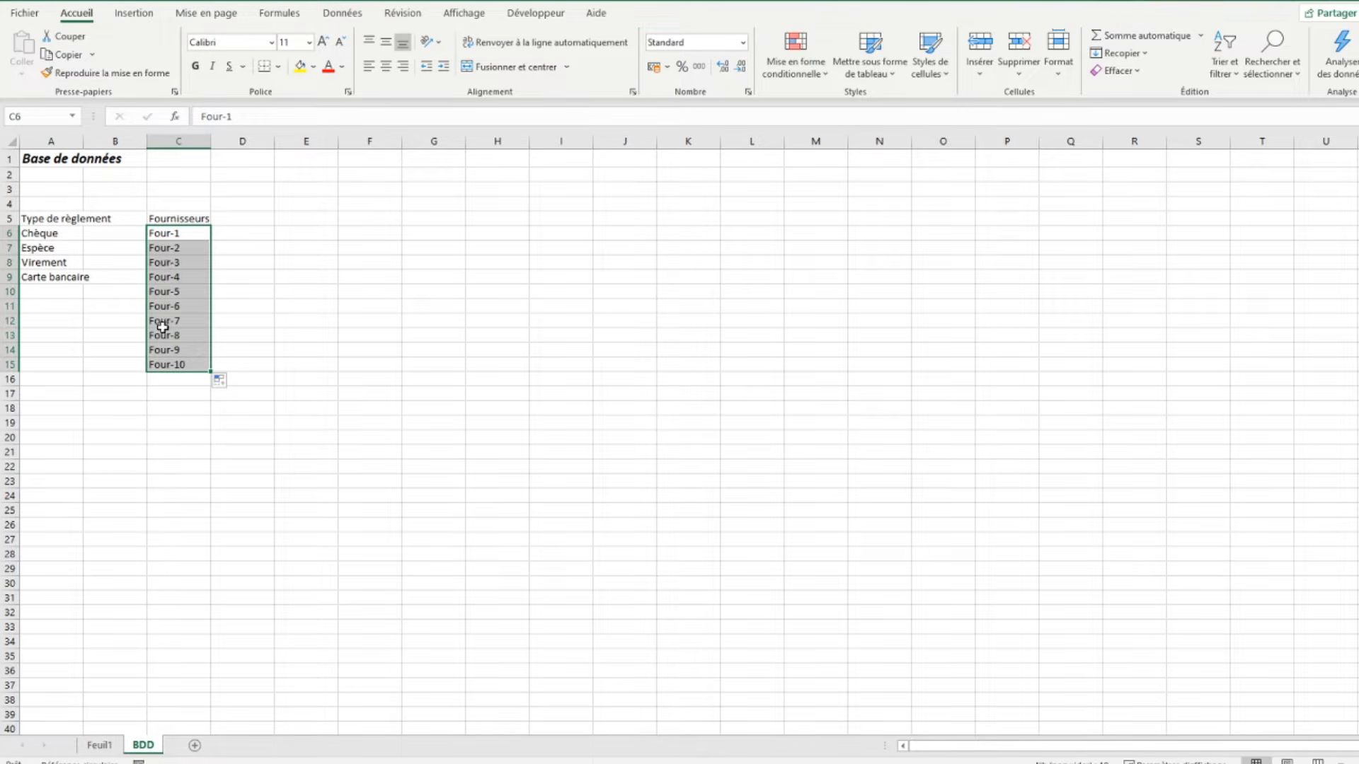
# Make the headers in A5 and C5 bold and autofit the widths of columns A and C.
pyautogui.click(170, 218)
pyautogui.click(195, 66)
pyautogui.click(42, 219)
pyautogui.click(195, 66)
pyautogui.doubleClick(84, 141)
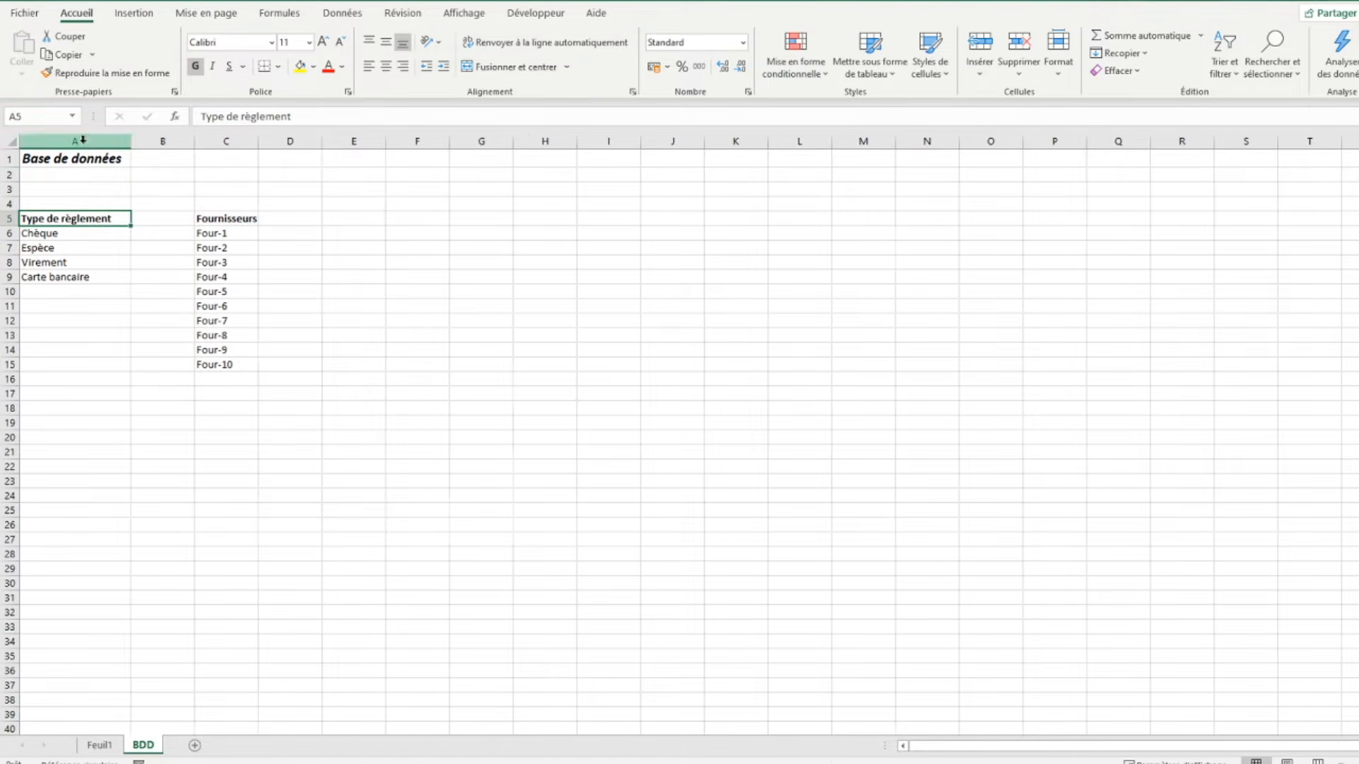
pyautogui.doubleClick(259, 141)
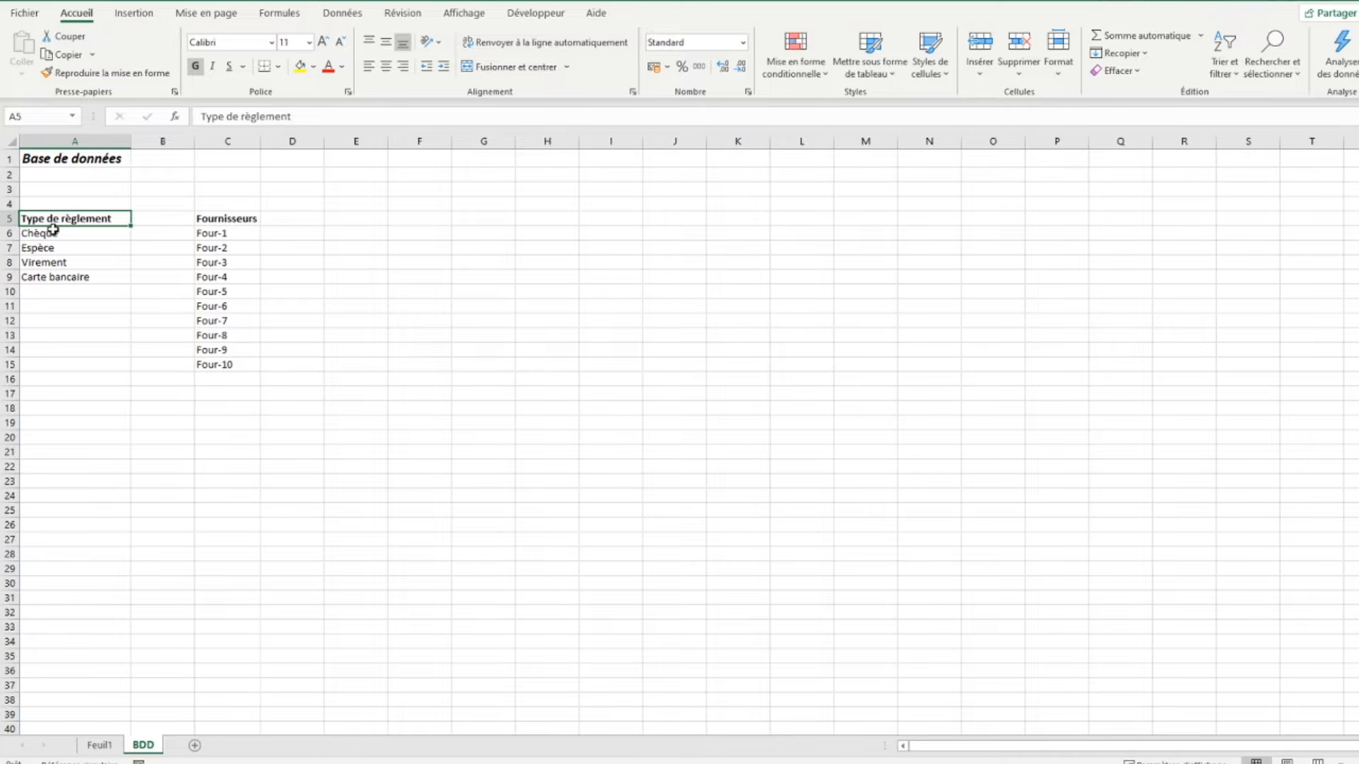
# Apply thick outside borders around A5:A9 and C5:C15, and around the header cells C5 and A5.
pyautogui.moveTo(56, 239); pyautogui.dragTo(61, 276)
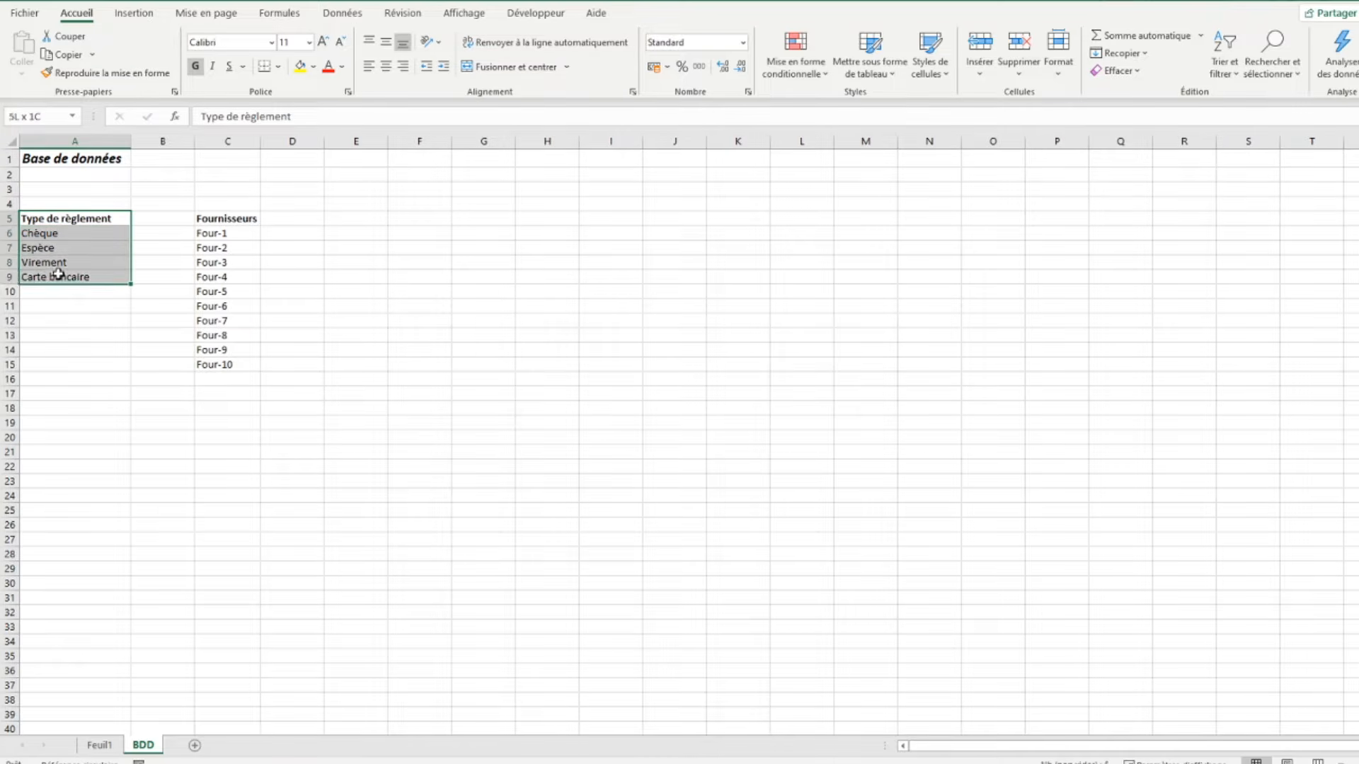
pyautogui.click(278, 67)
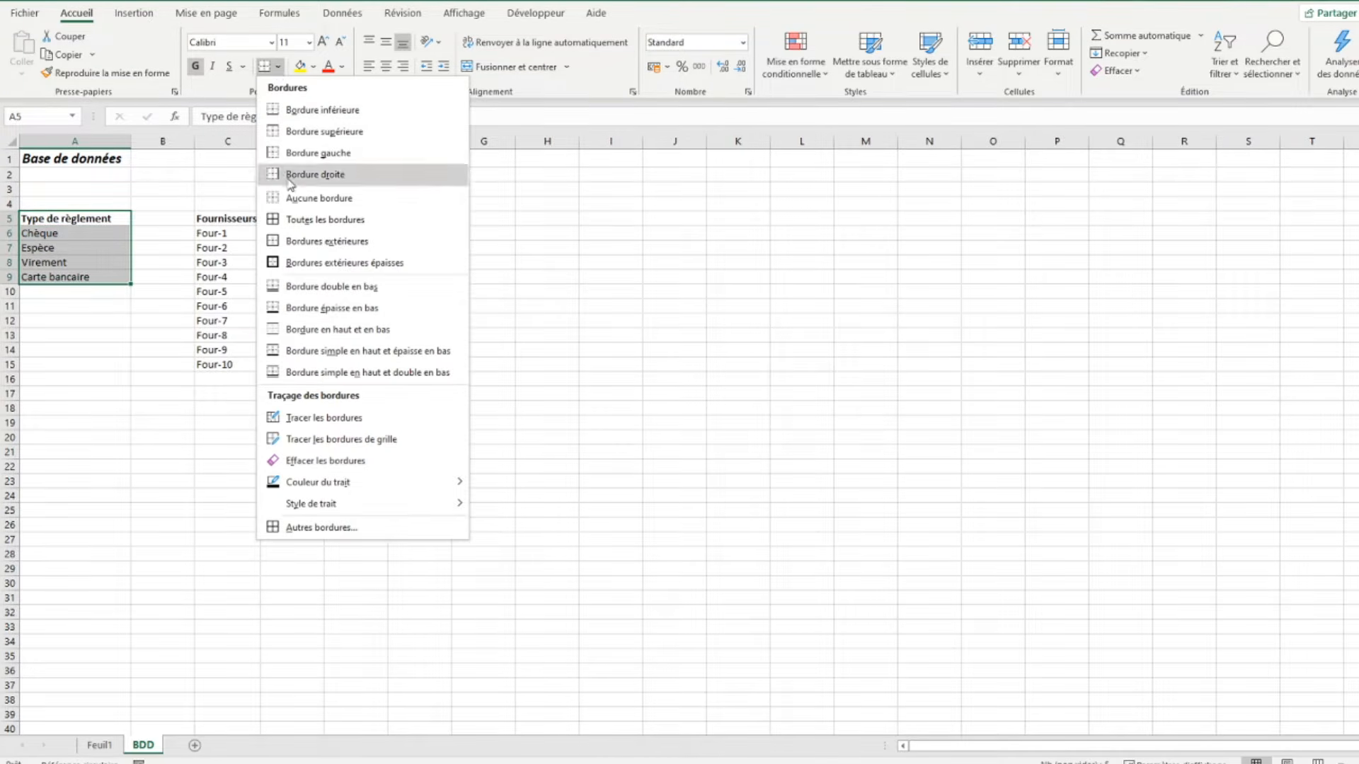
pyautogui.click(298, 262)
pyautogui.moveTo(219, 219); pyautogui.dragTo(216, 365)
pyautogui.click(264, 67)
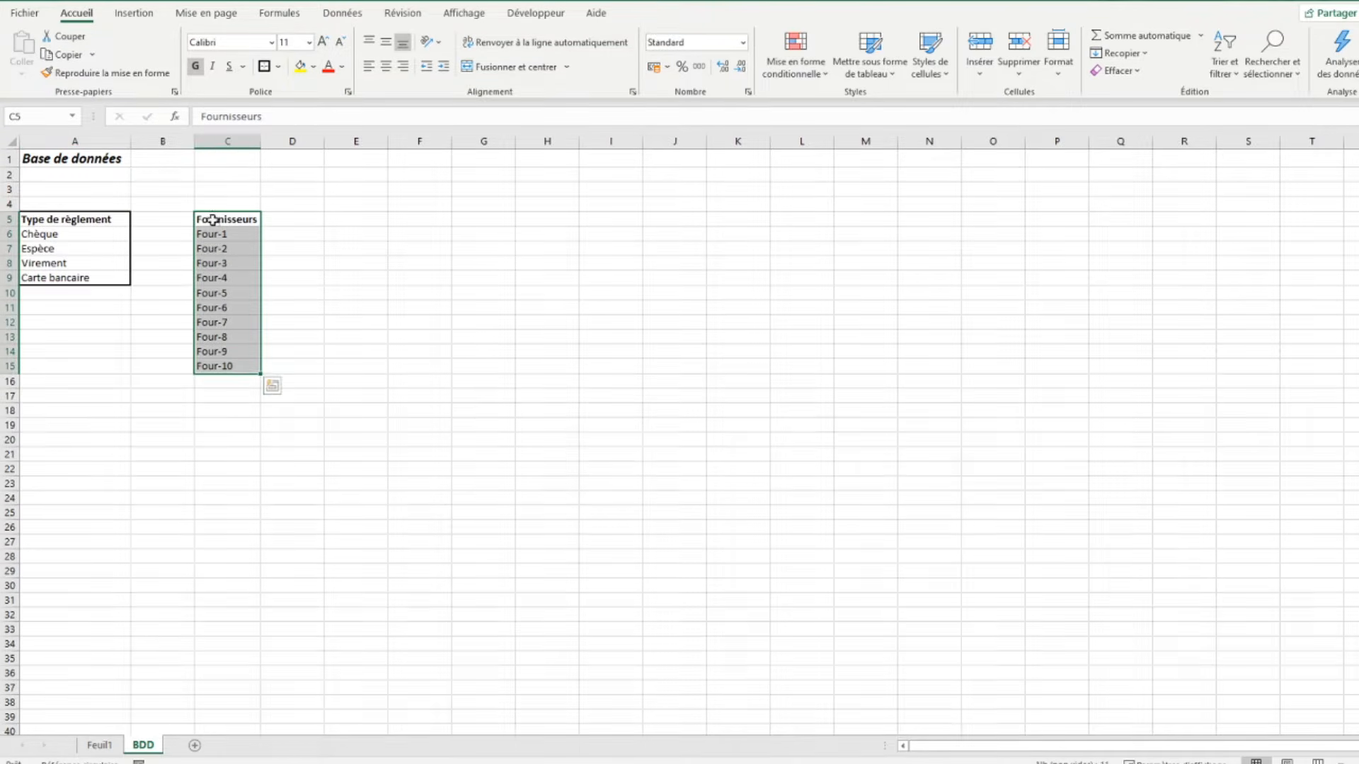
pyautogui.click(217, 219)
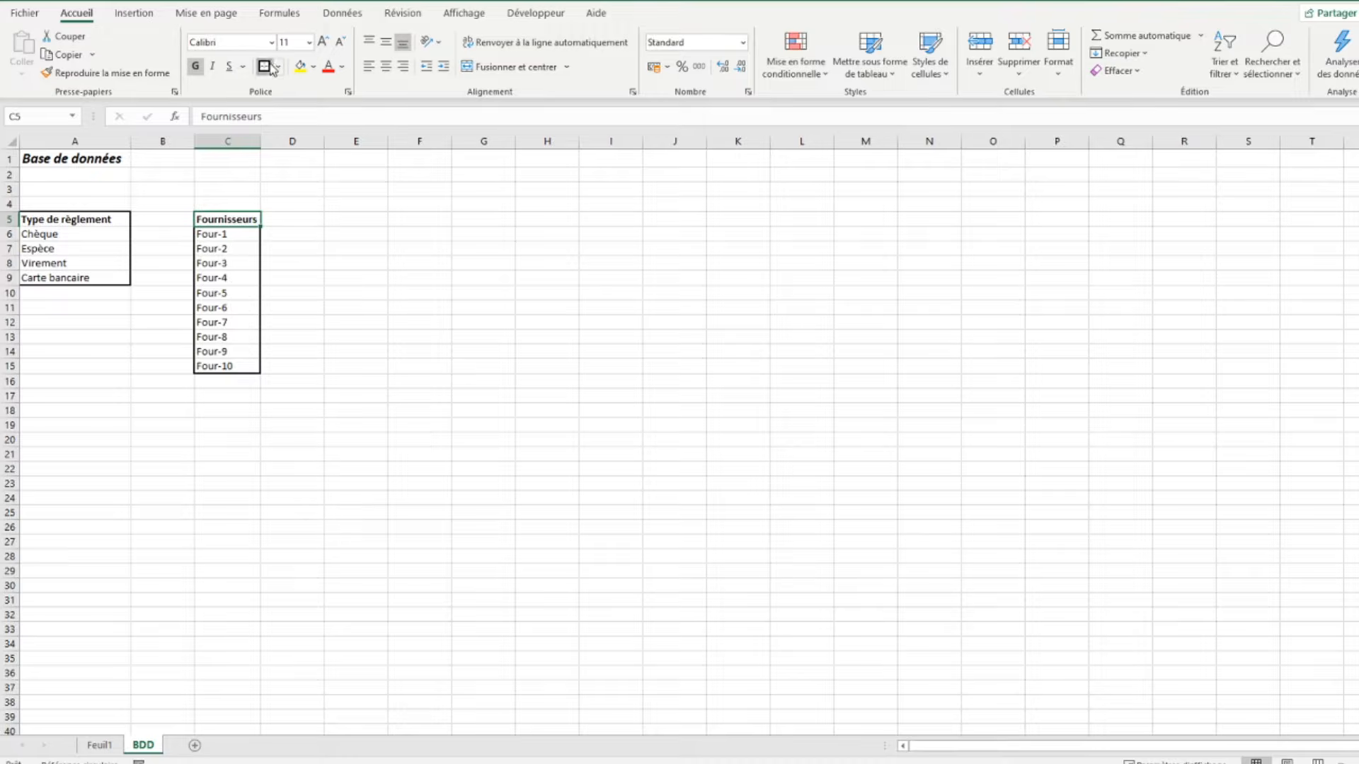
pyautogui.click(64, 220)
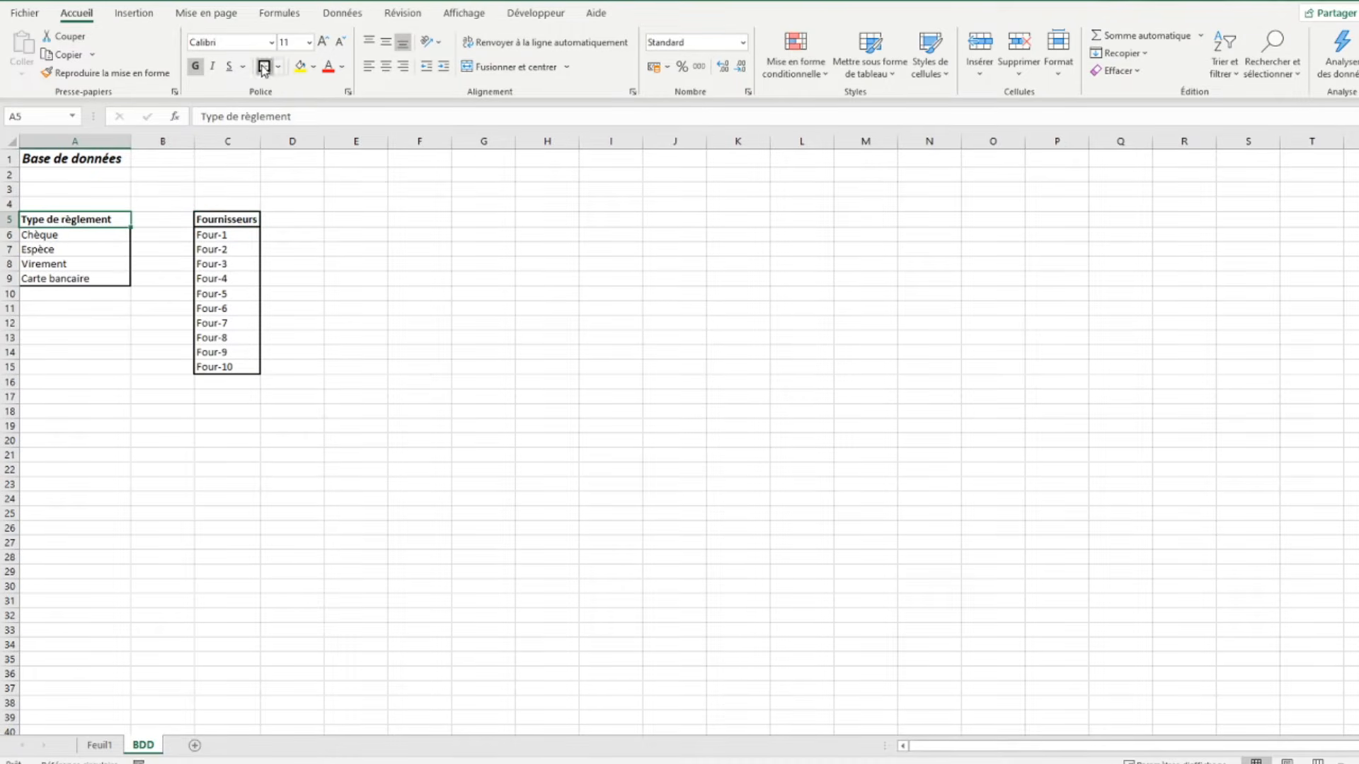
# Hide the gridlines on the BDD sheet.
pyautogui.click(44, 162)
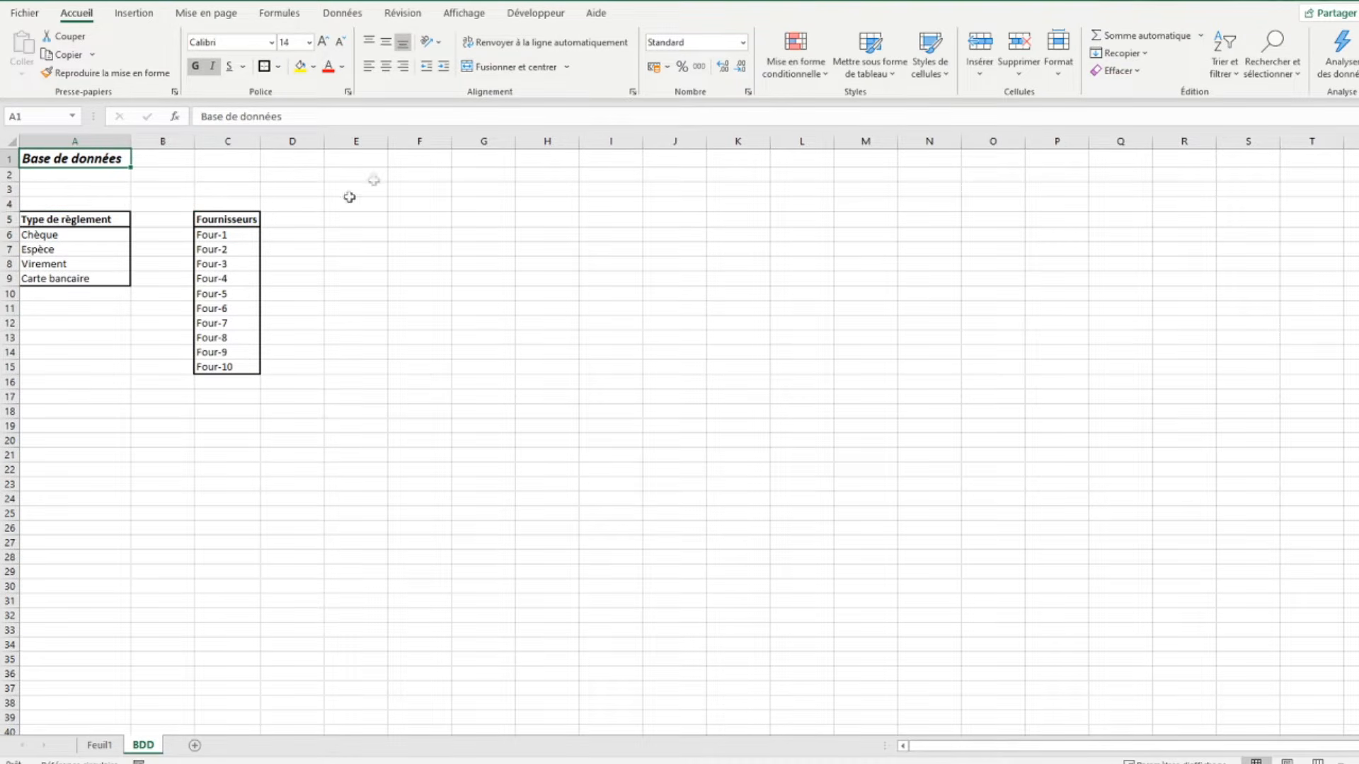
pyautogui.click(465, 12)
pyautogui.click(436, 66)
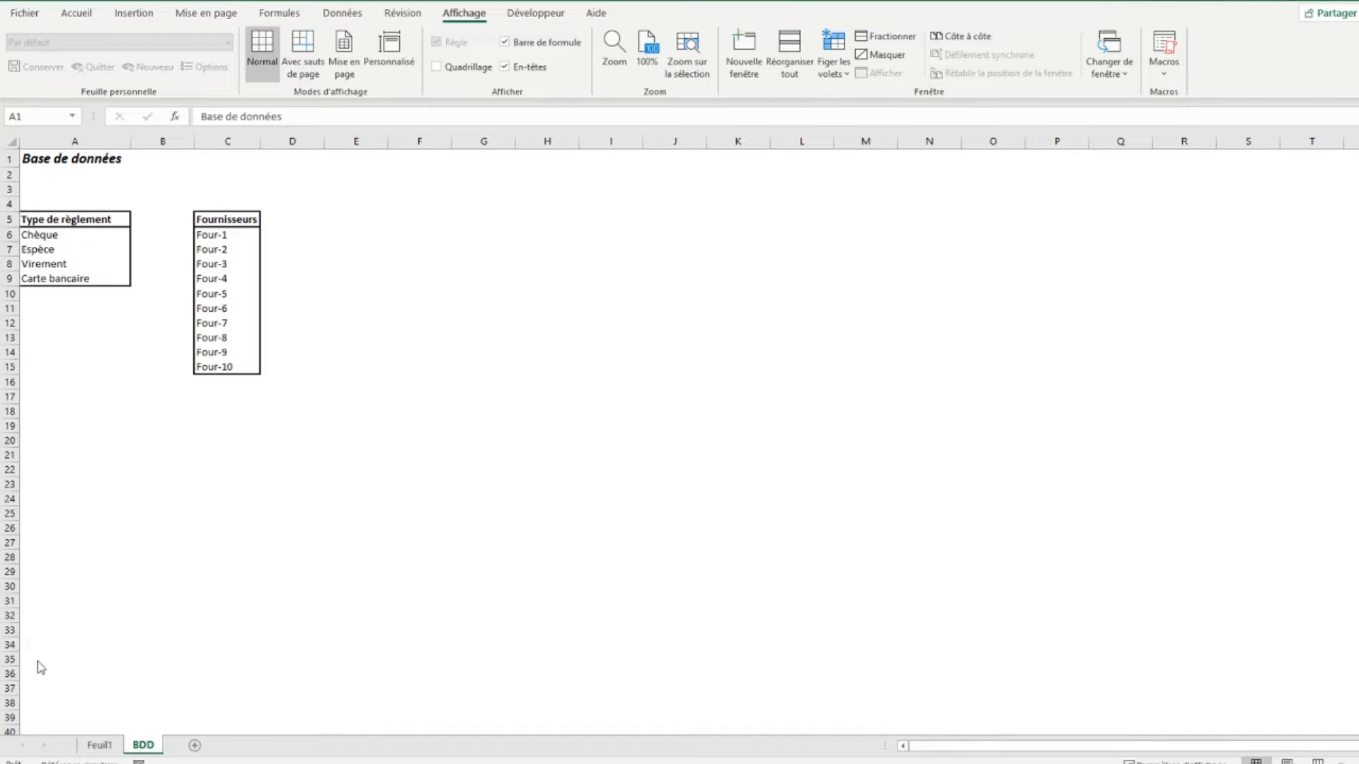
# Rename the Feuil1 sheet as Suivi.
pyautogui.click(99, 745)
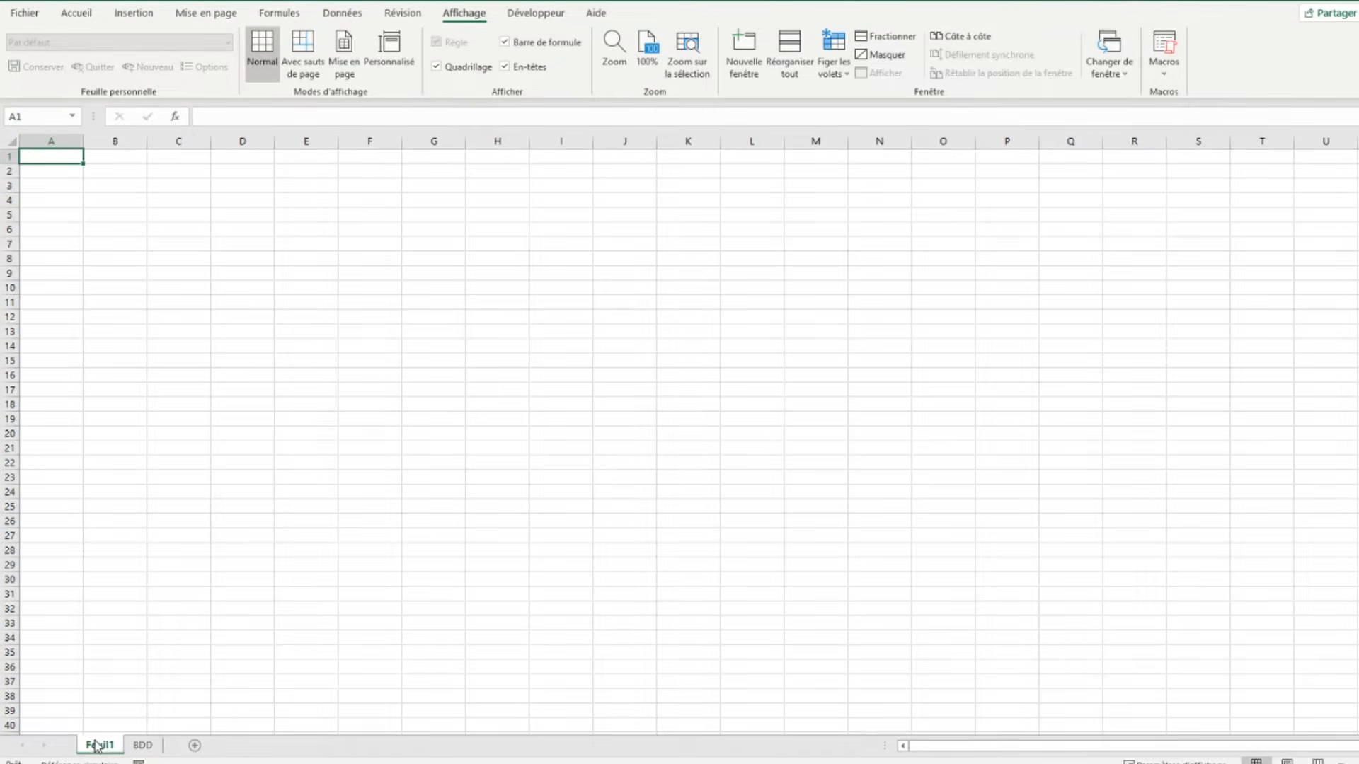
pyautogui.doubleClick(104, 744)
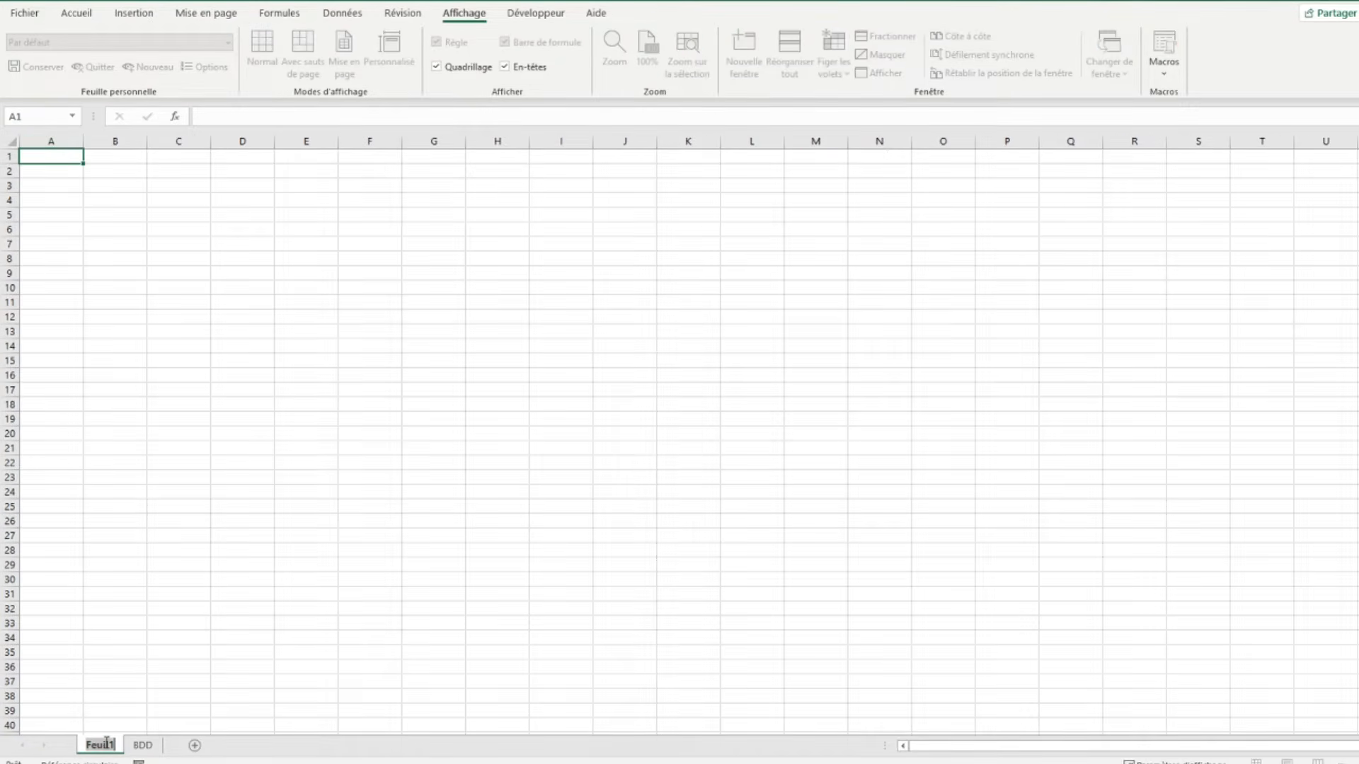
pyautogui.write('Suivi')
pyautogui.press('Return')
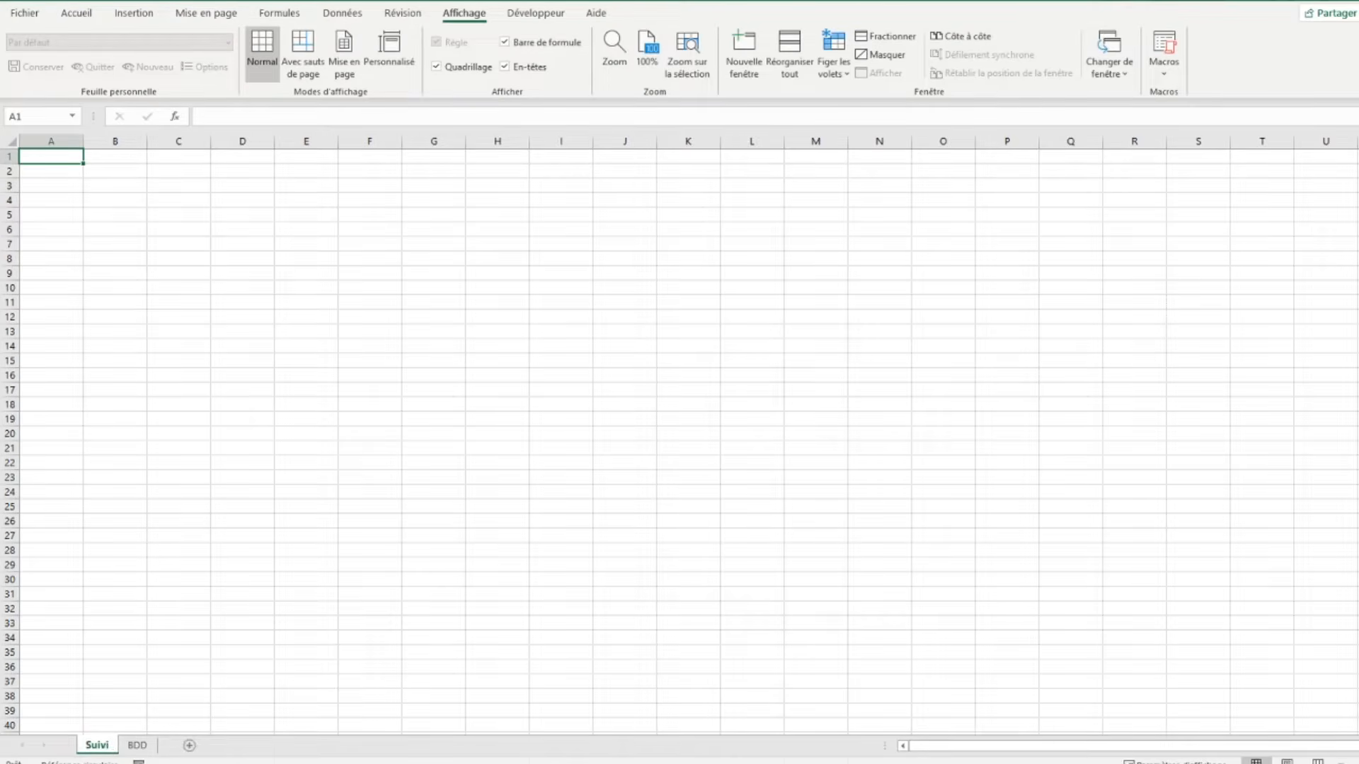
# Enter the title "Suivi des factures fournisseurs" in cell A1 of the Suivi sheet.
pyautogui.hotkey('alt', 'Tab')
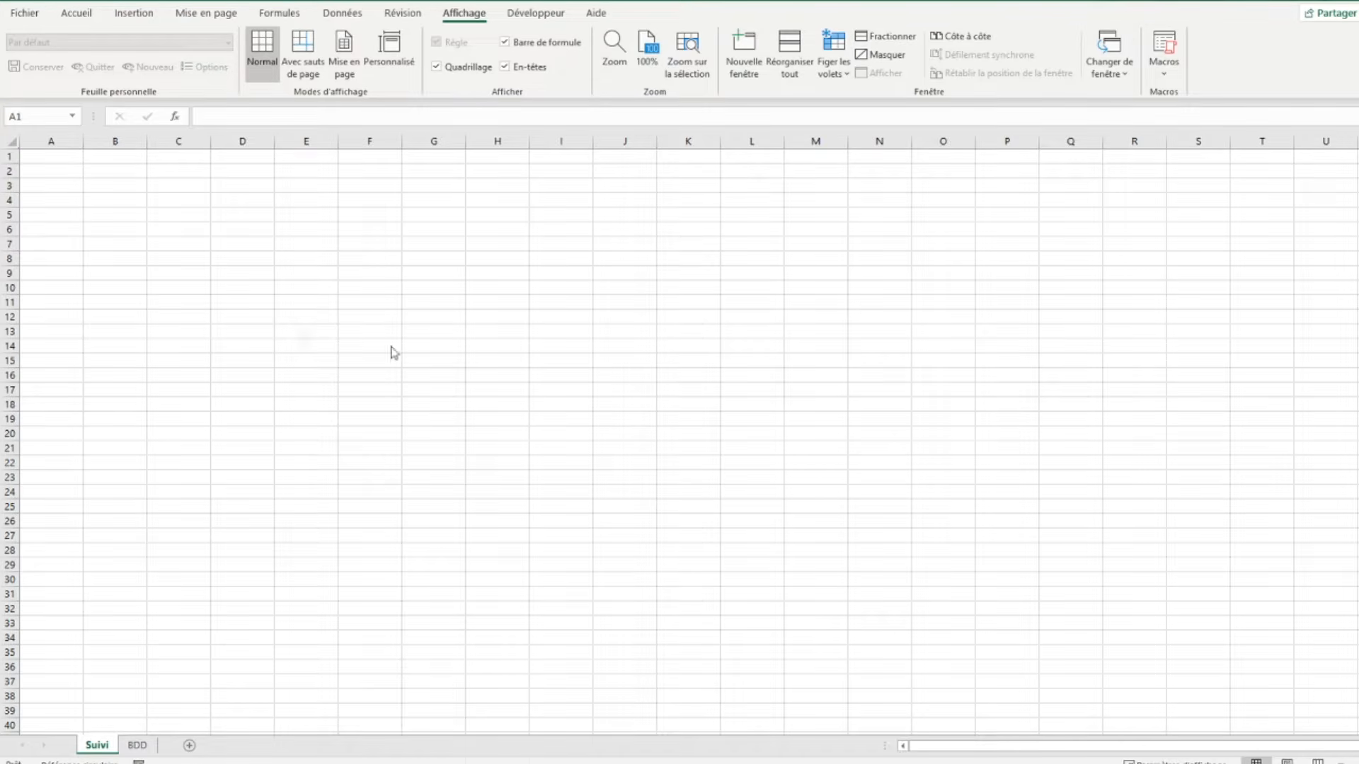
pyautogui.click(44, 157)
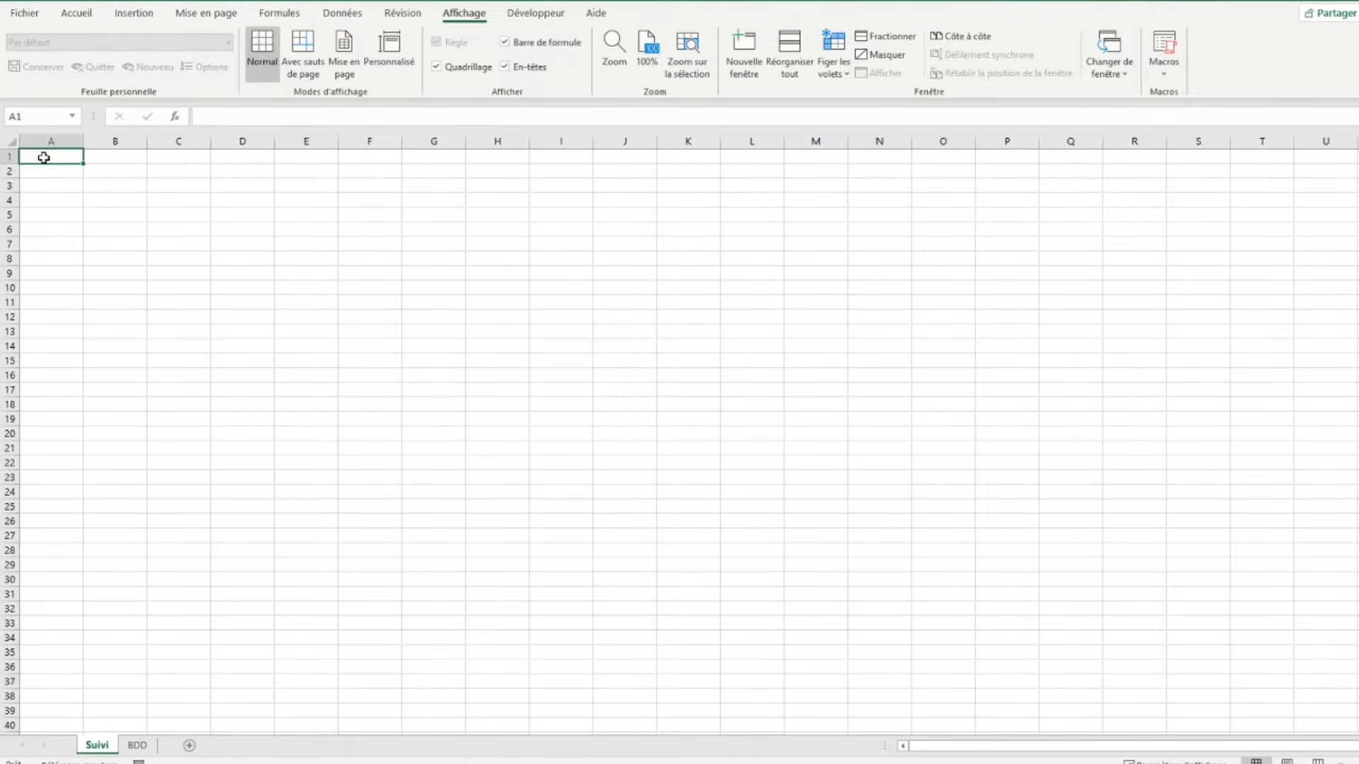
pyautogui.write('Suiv')
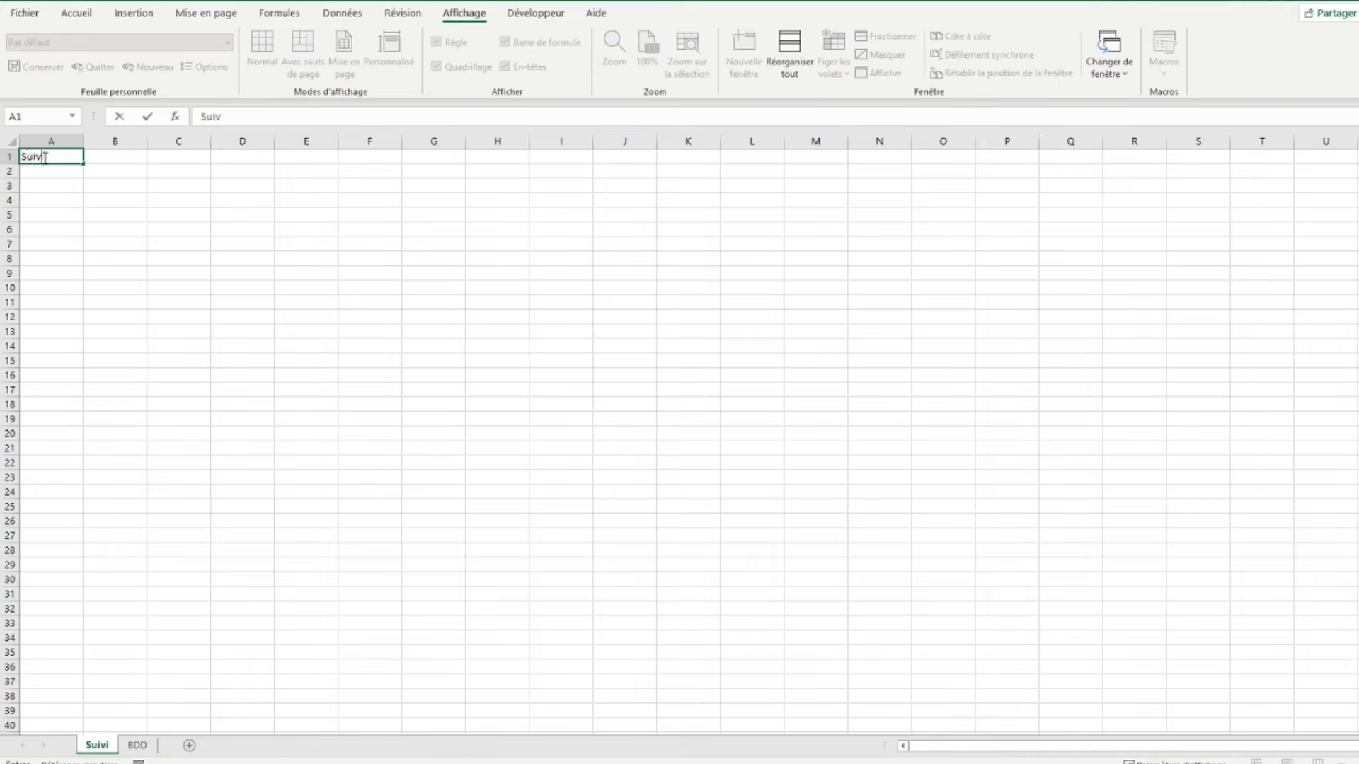
pyautogui.write('i des factures fournisseurs')
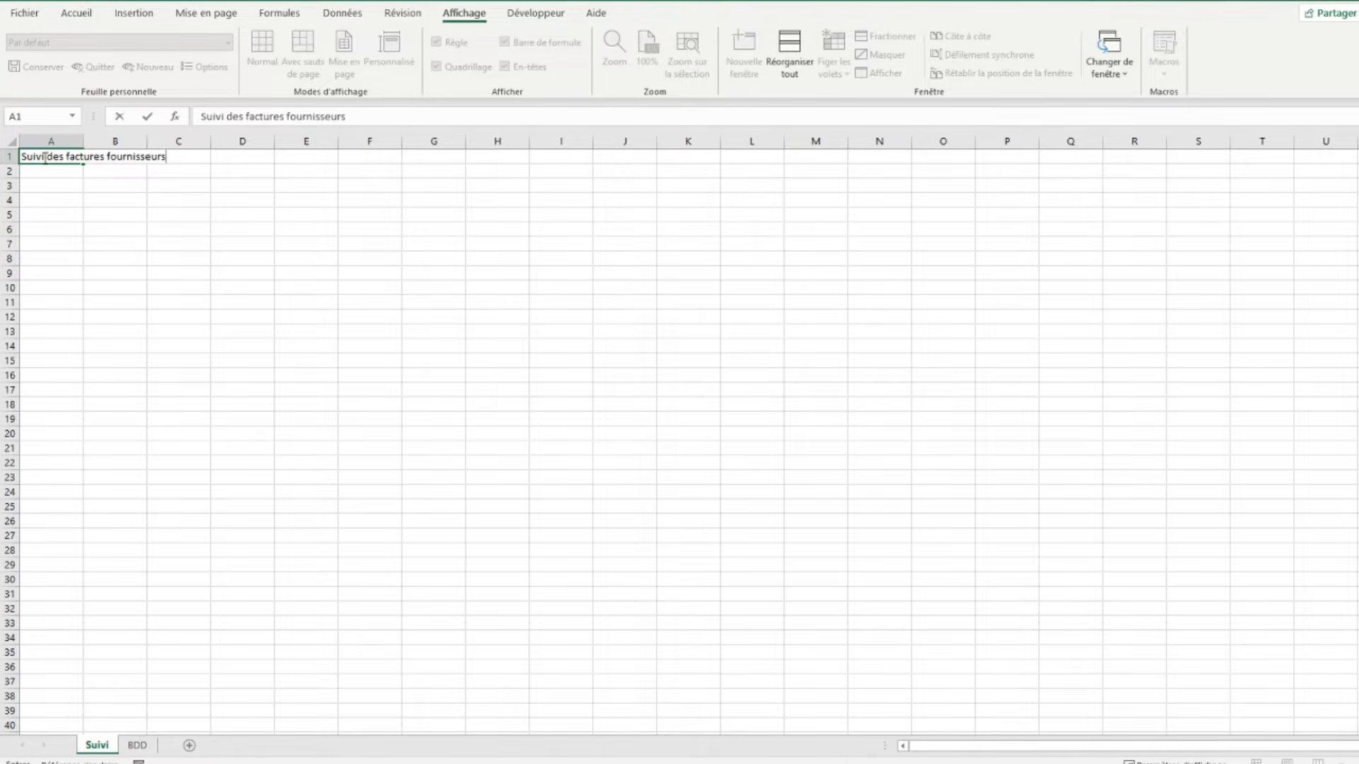
pyautogui.press('Tab')
# Try to enter today's date in D1 with the formula =aujourd().
pyautogui.press('Tab')
pyautogui.press('Tab')
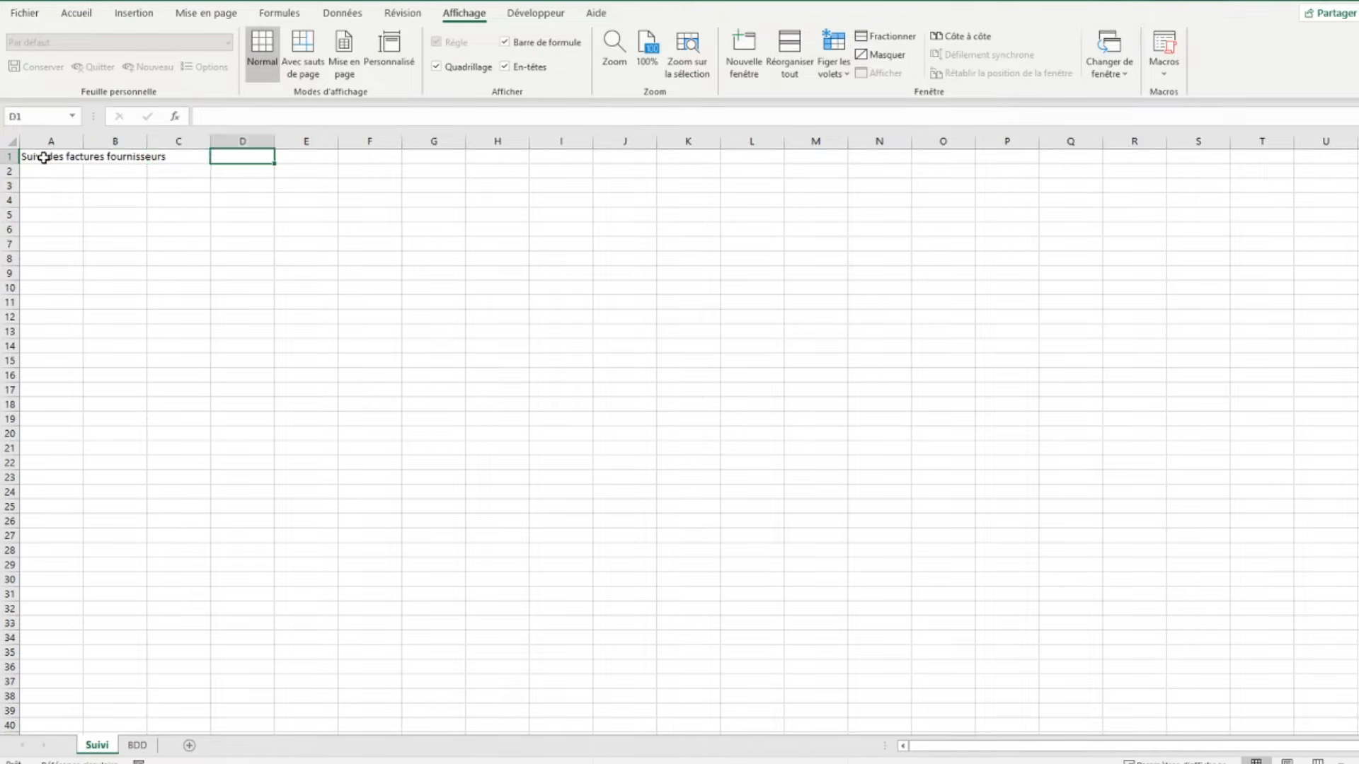
pyautogui.write('=')
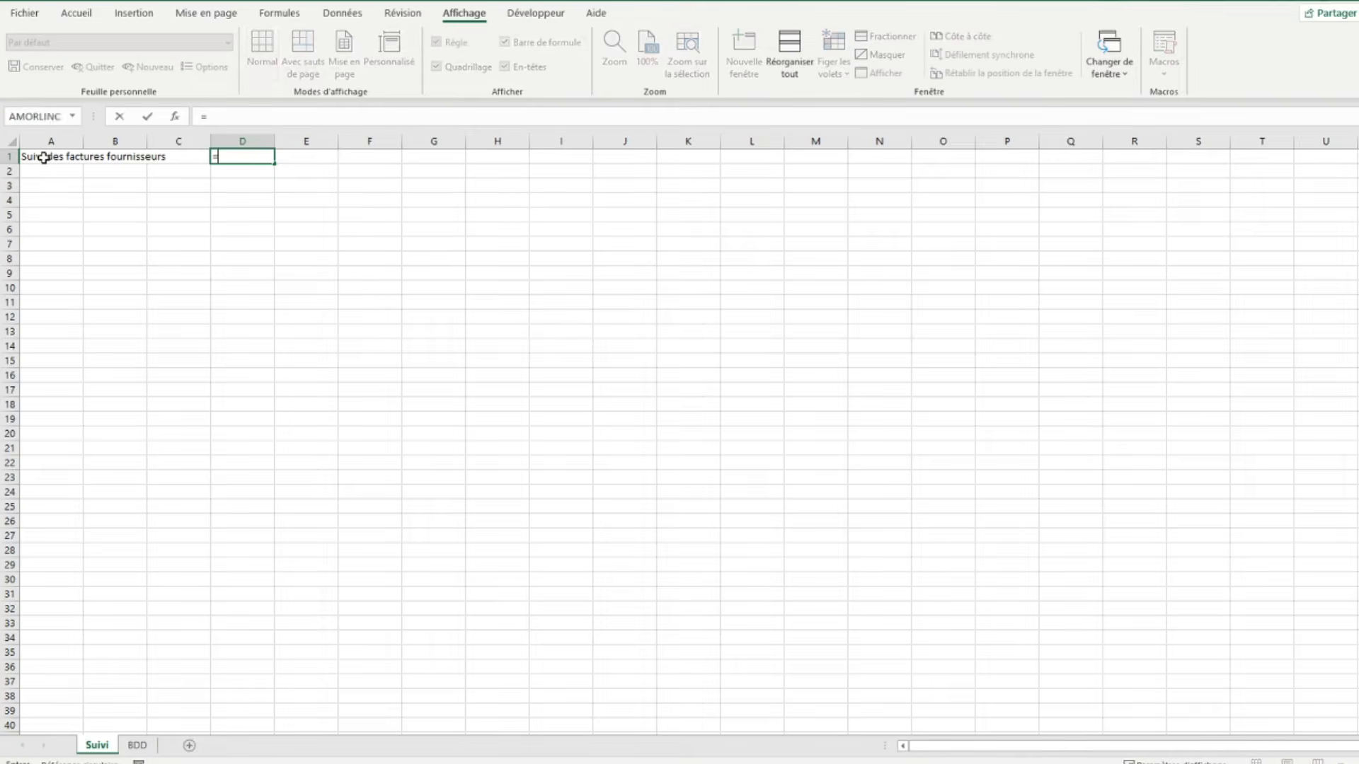
pyautogui.write('aujourd()')
pyautogui.press('Return')
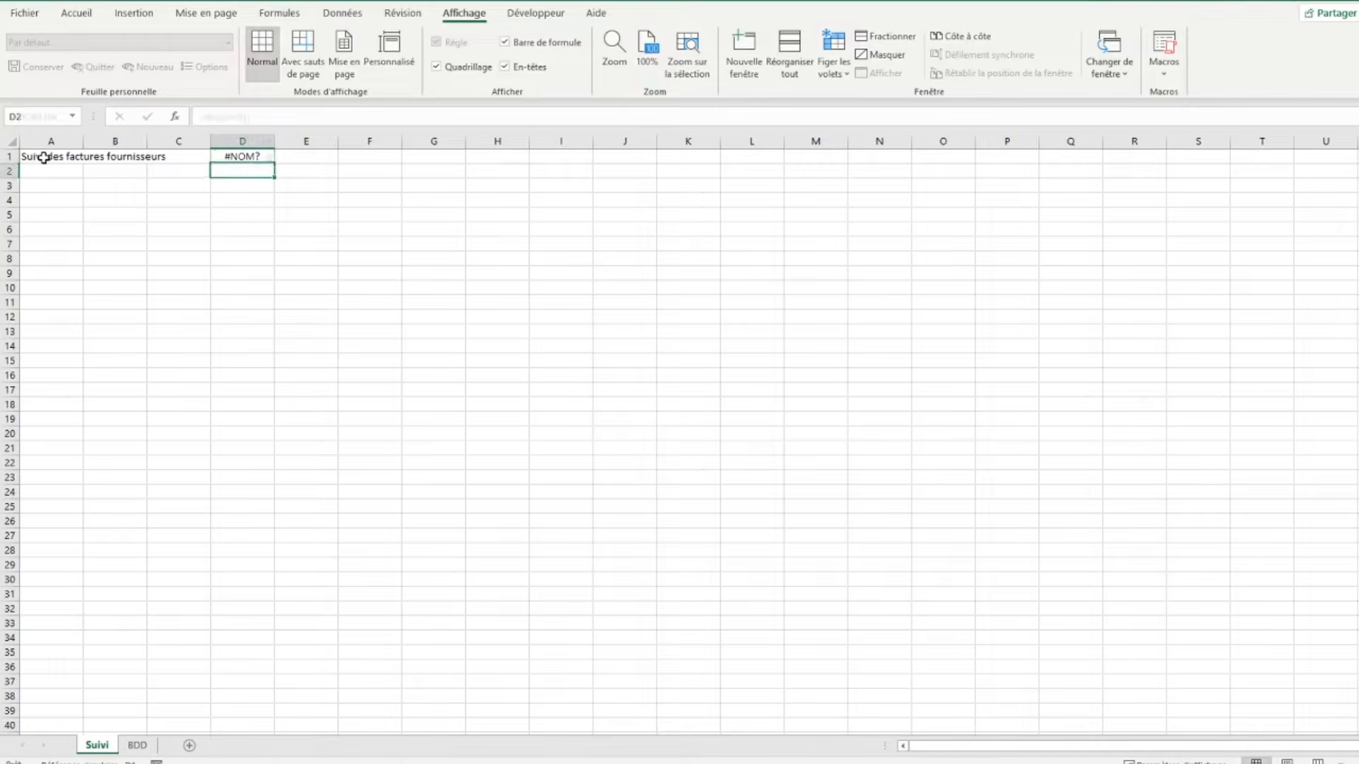
# Correct the formula in D1 to the current-date function =AUJOURDHUI().
pyautogui.click(229, 157)
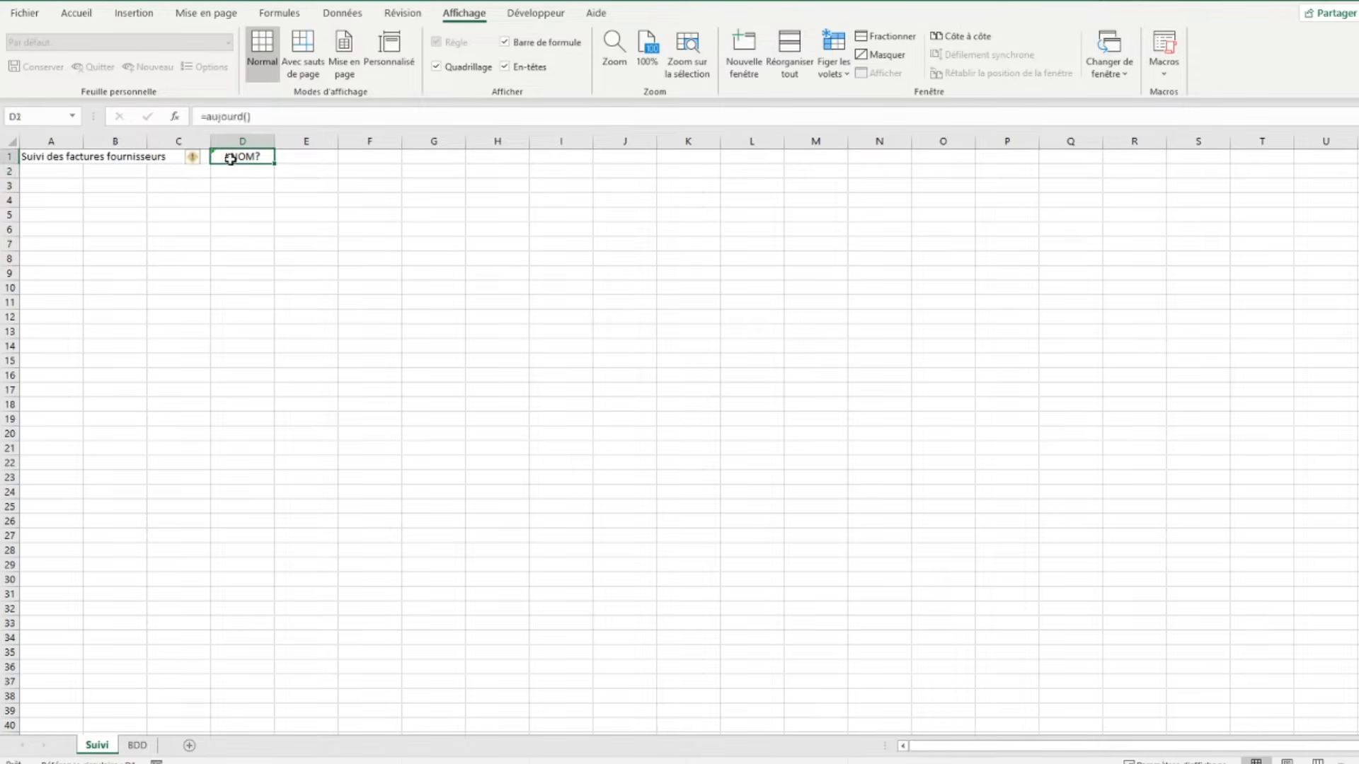
pyautogui.click(262, 116)
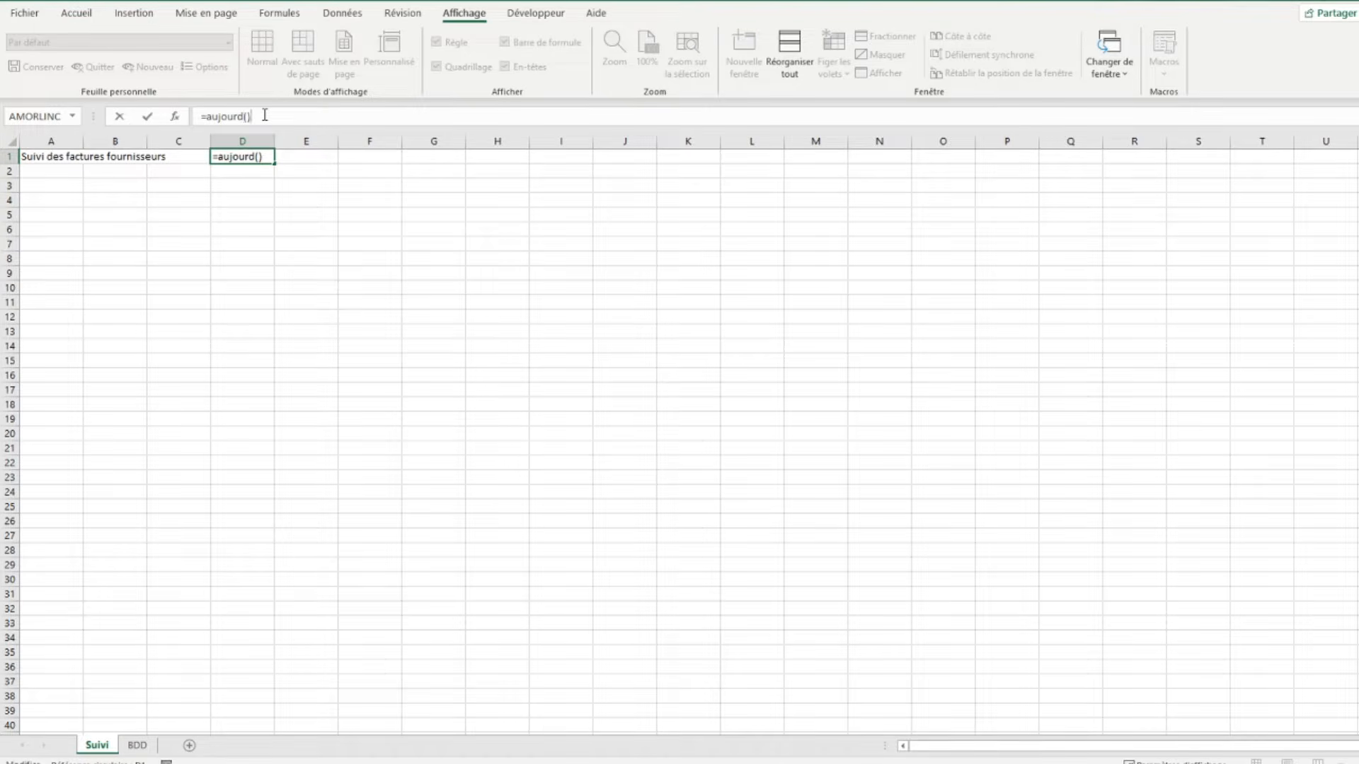
pyautogui.press('BackSpace')
pyautogui.press('BackSpace')
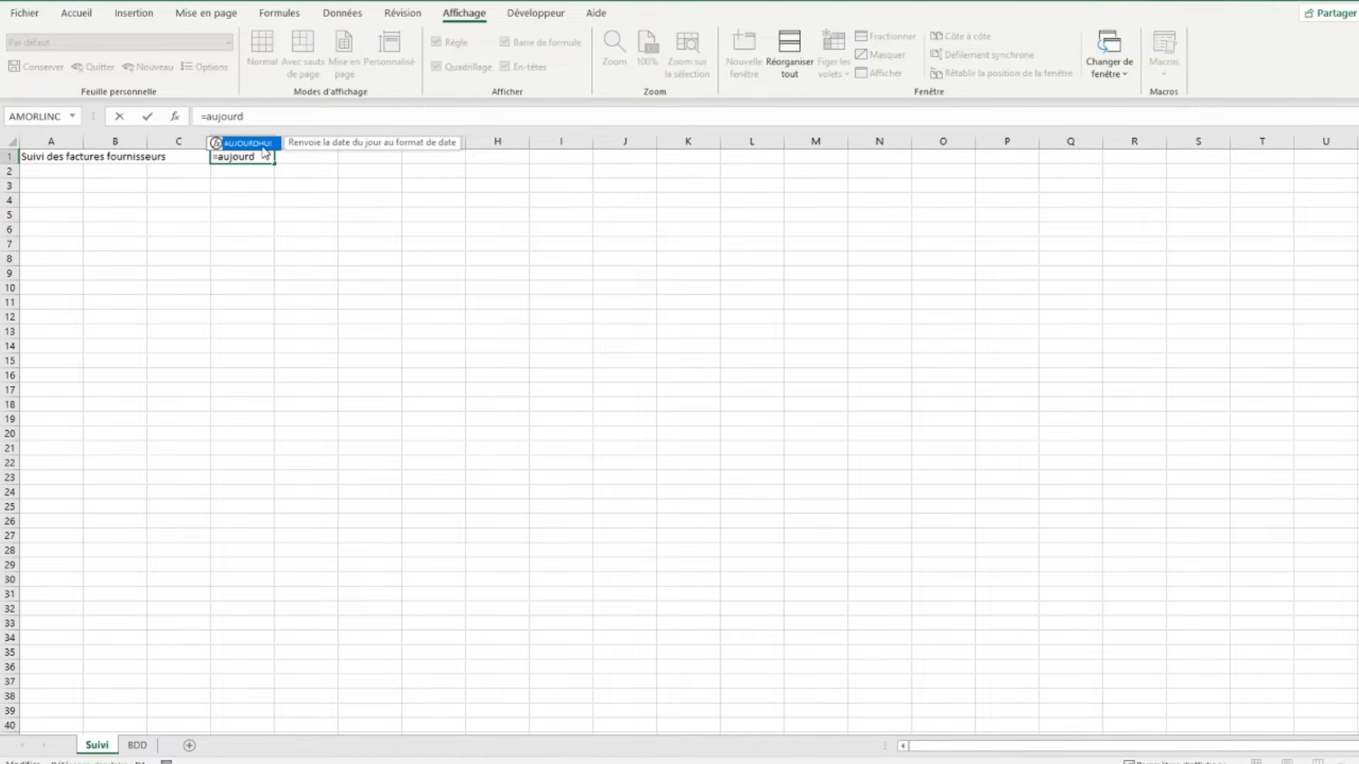
pyautogui.doubleClick(262, 145)
pyautogui.write(')')
pyautogui.press('Return')
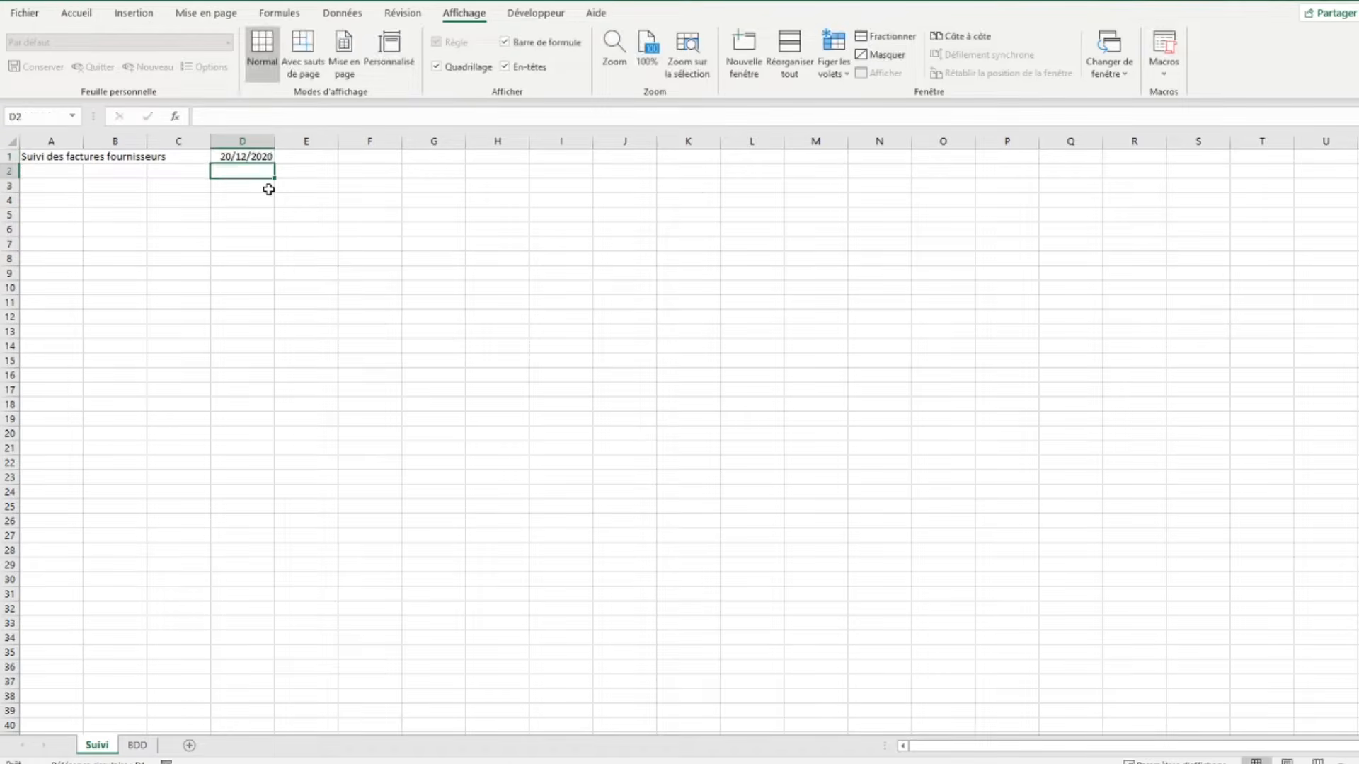
# Make the title and date in A1:D1 bold and increase their font size to 14.
pyautogui.moveTo(41, 156); pyautogui.dragTo(241, 157)
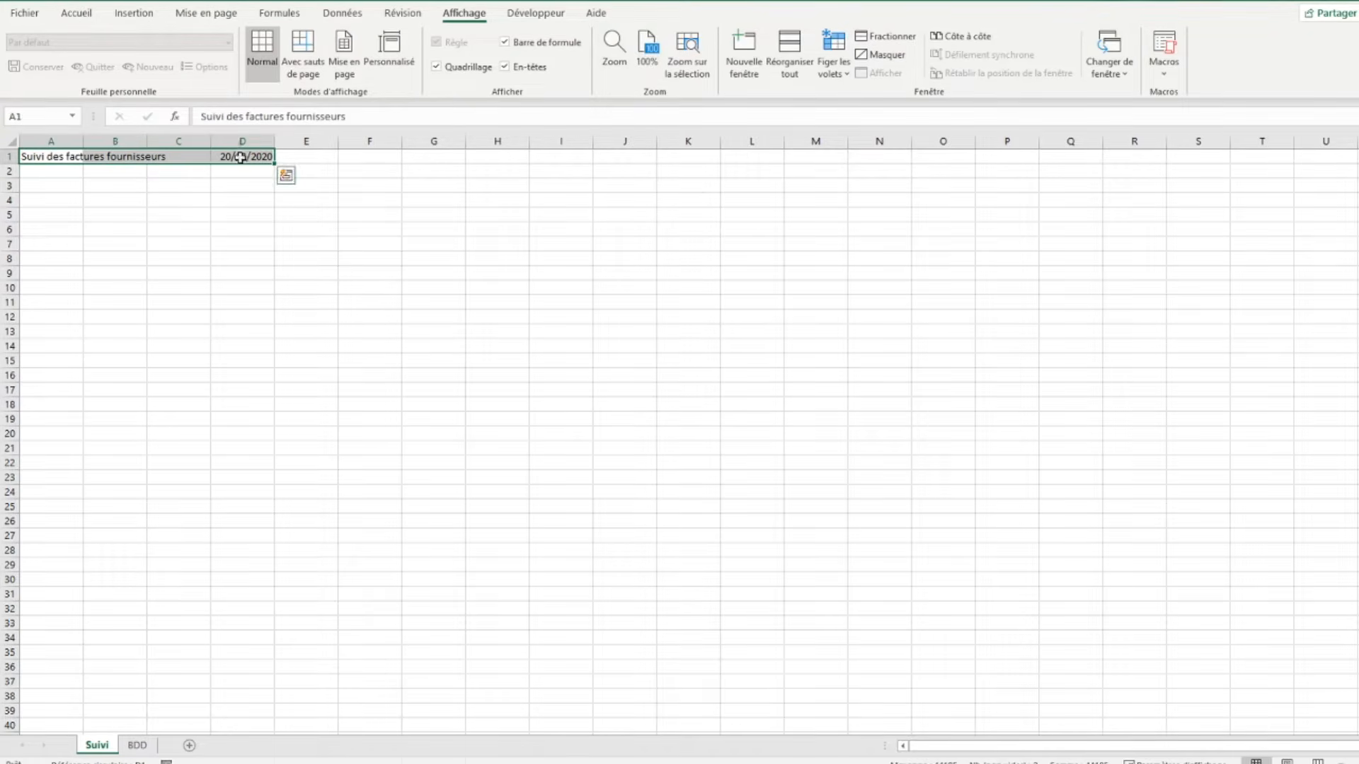
pyautogui.click(76, 13)
pyautogui.click(195, 66)
pyautogui.click(322, 42)
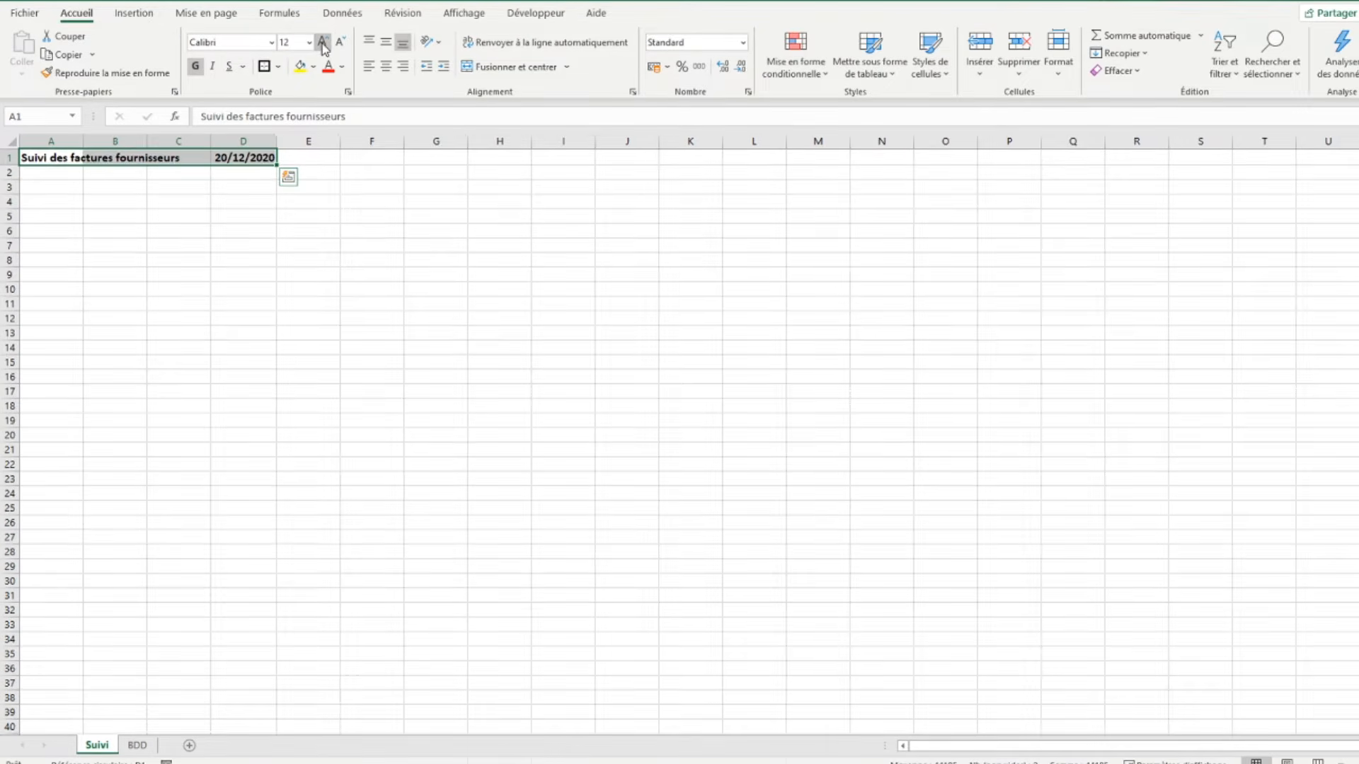
pyautogui.click(323, 42)
pyautogui.click(56, 159)
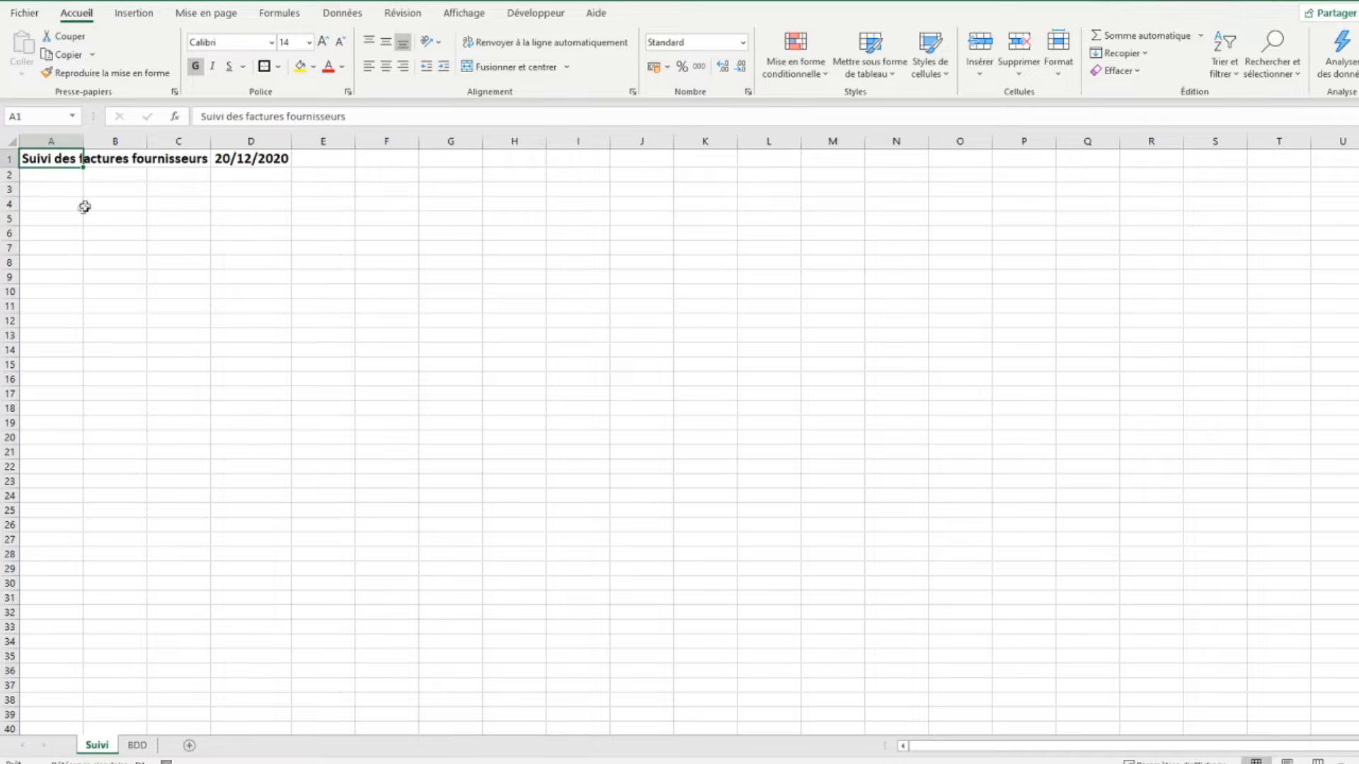
# Enter the headers N°Facture, Date d'émission, Nom fournisseur and Service in A5:D5.
pyautogui.click(51, 220)
pyautogui.write('N°Facture')
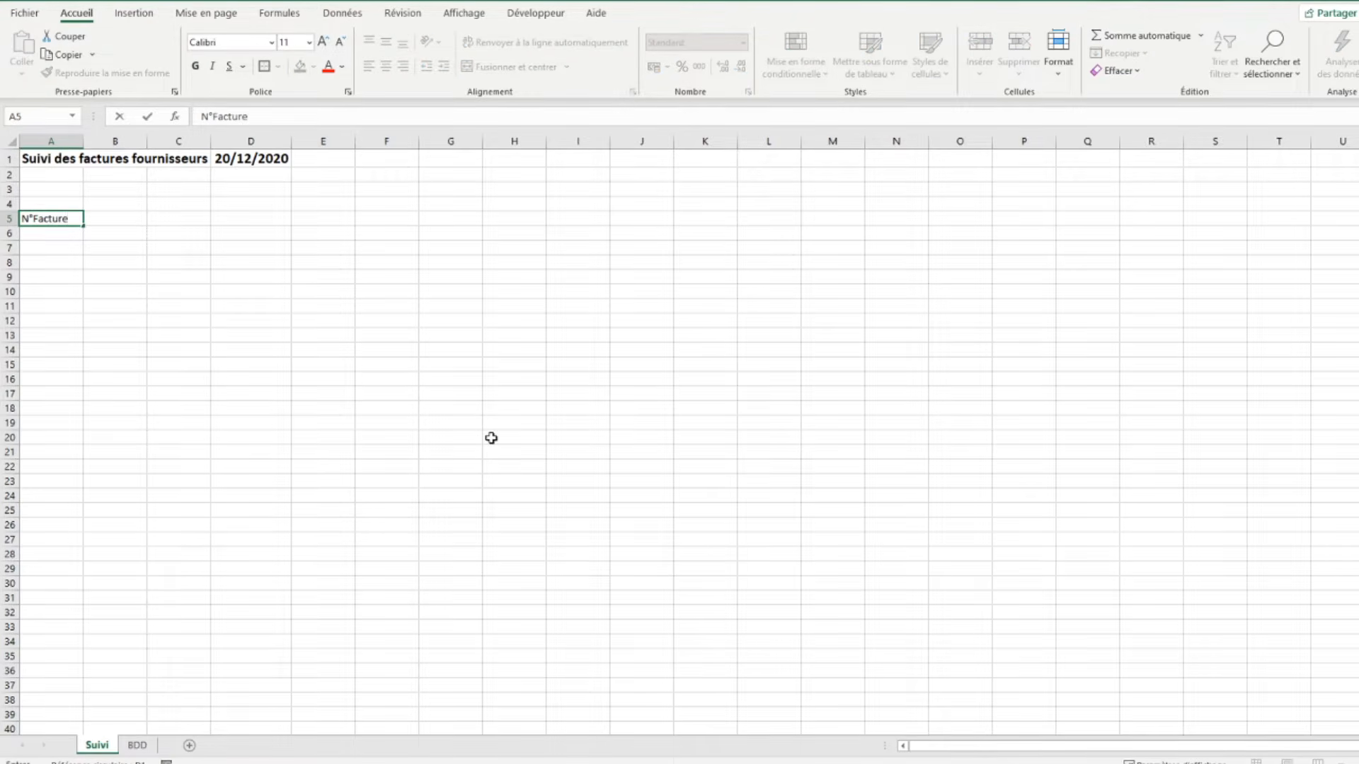
pyautogui.press('Tab')
pyautogui.write('Da')
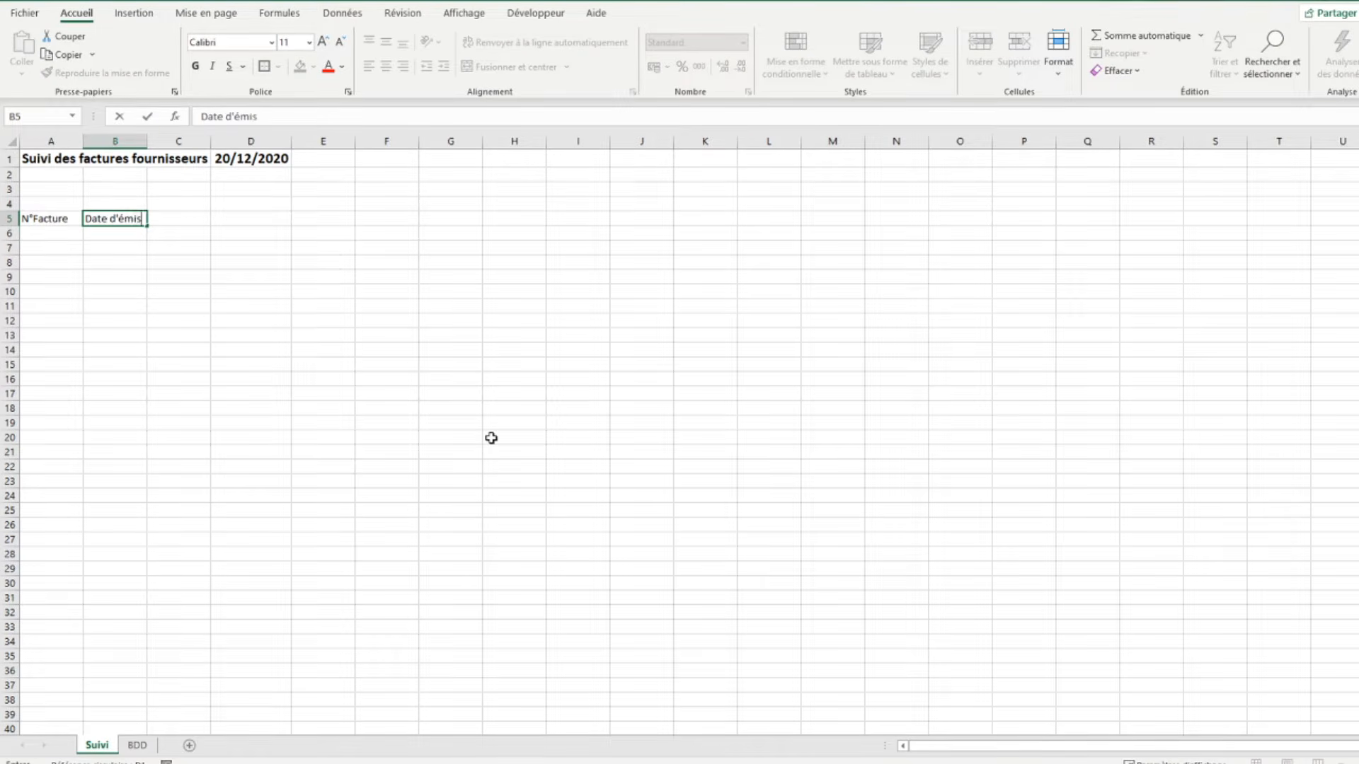
pyautogui.press('Tab')
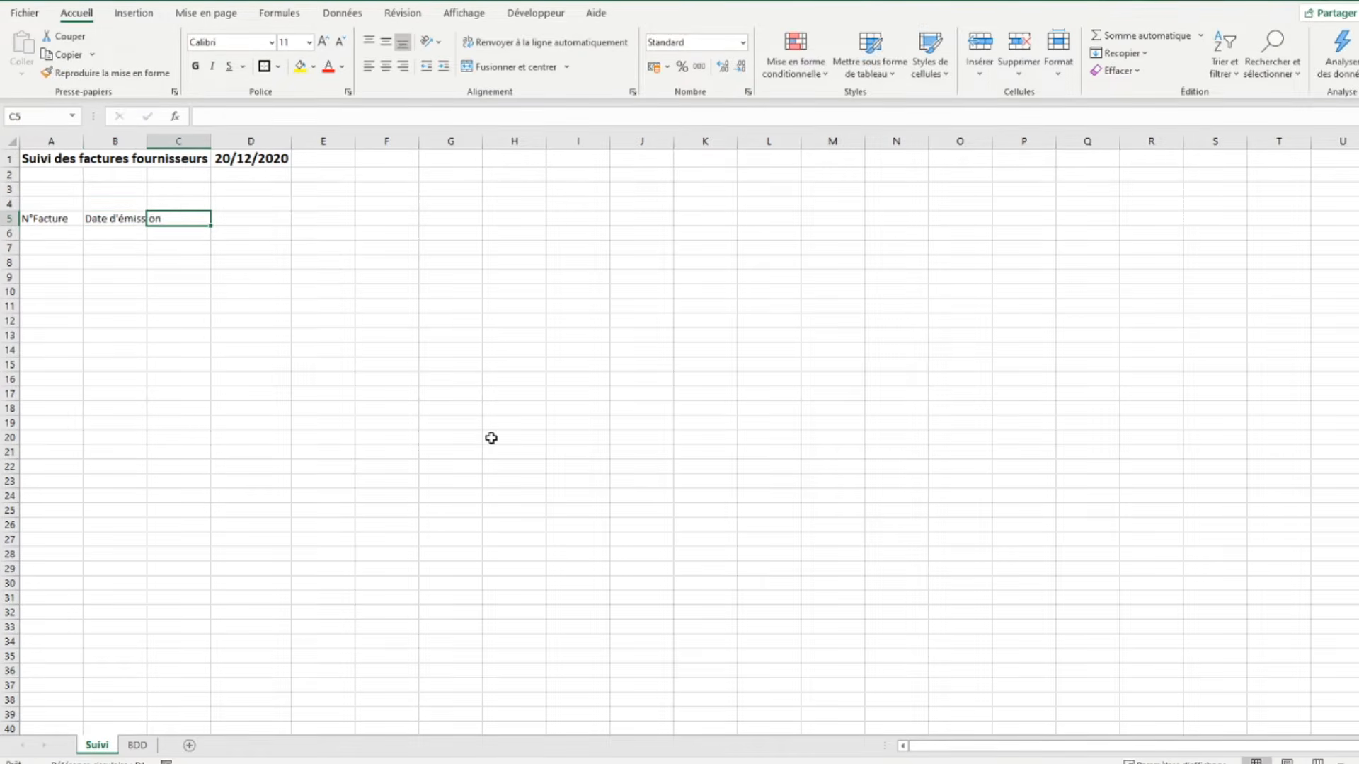
pyautogui.write('Nom fournisseur')
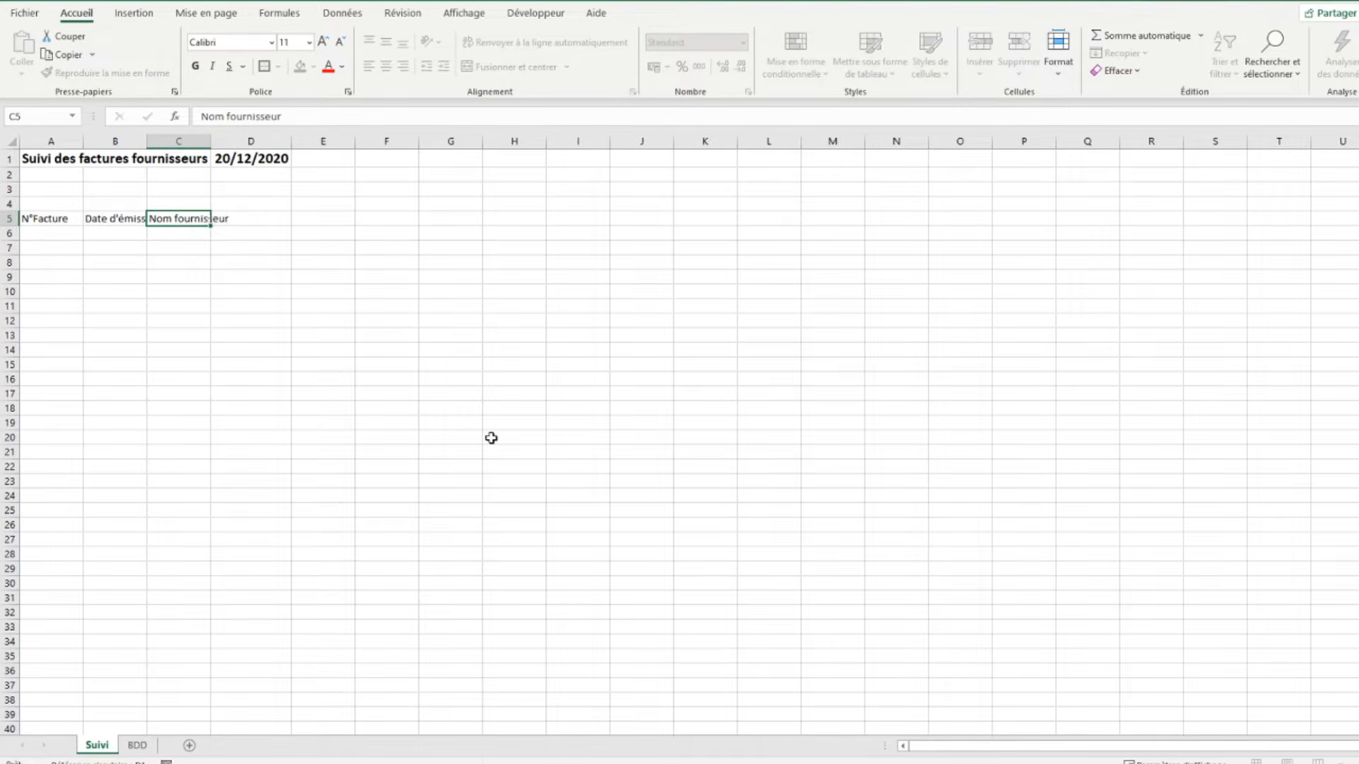
pyautogui.press('Tab')
pyautogui.write('Se')
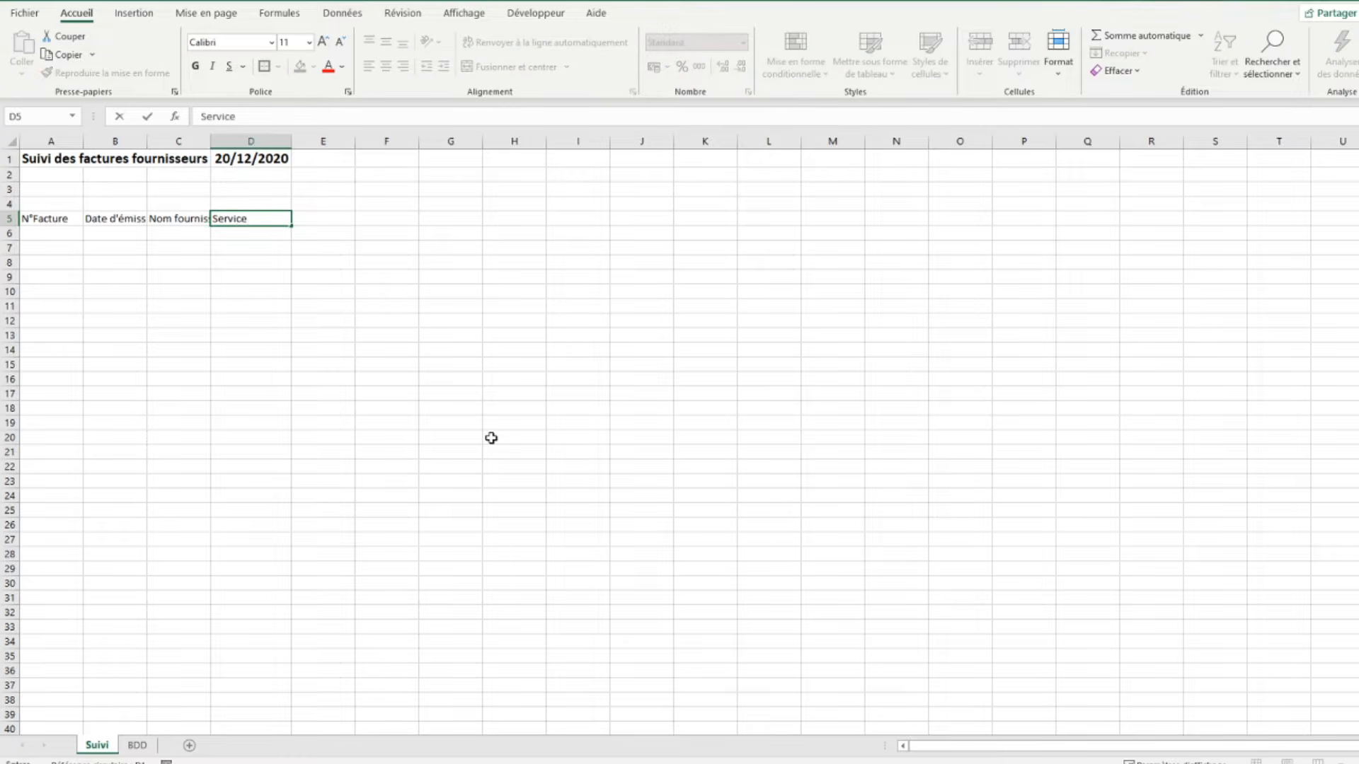
pyautogui.press('Tab')
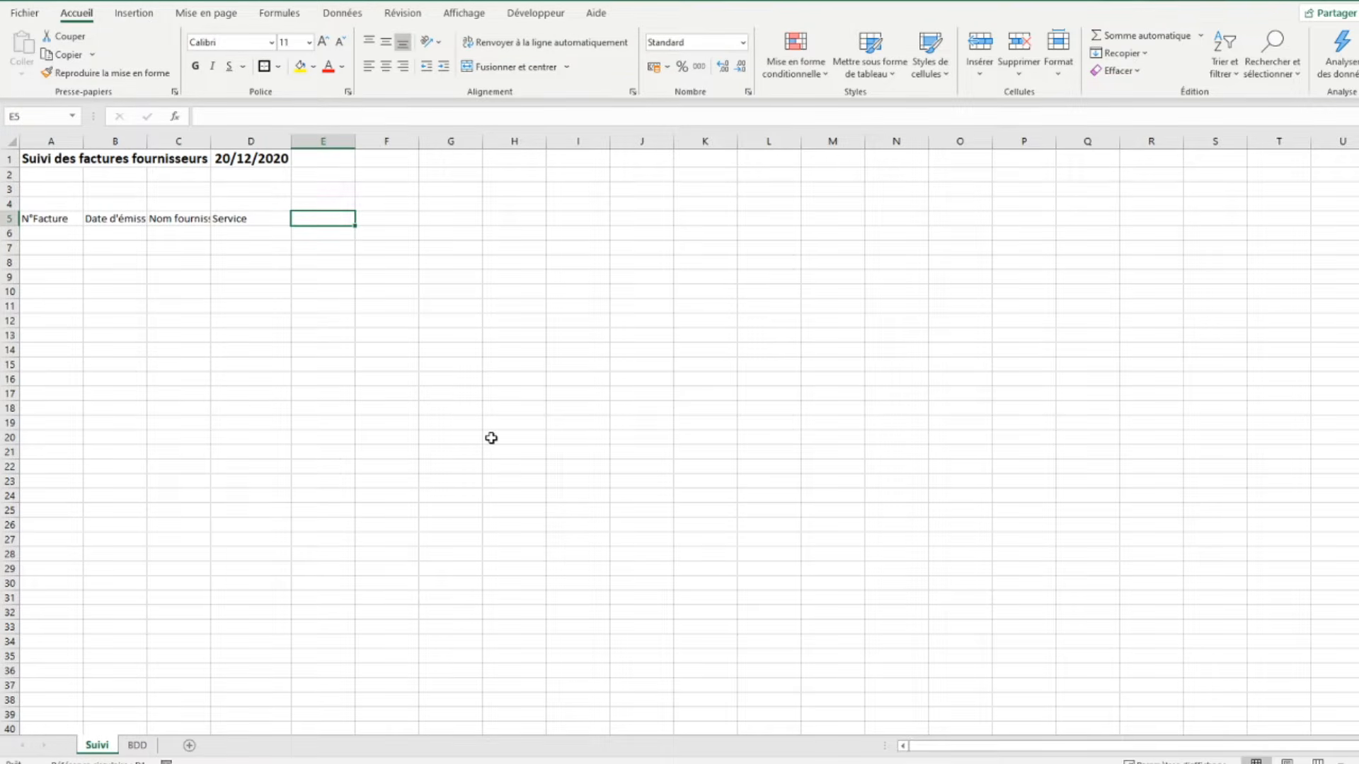
# Enter the headers Montant HT, Montant TTC, Type de règlement and Échéance in E5:H5.
pyautogui.write('M')
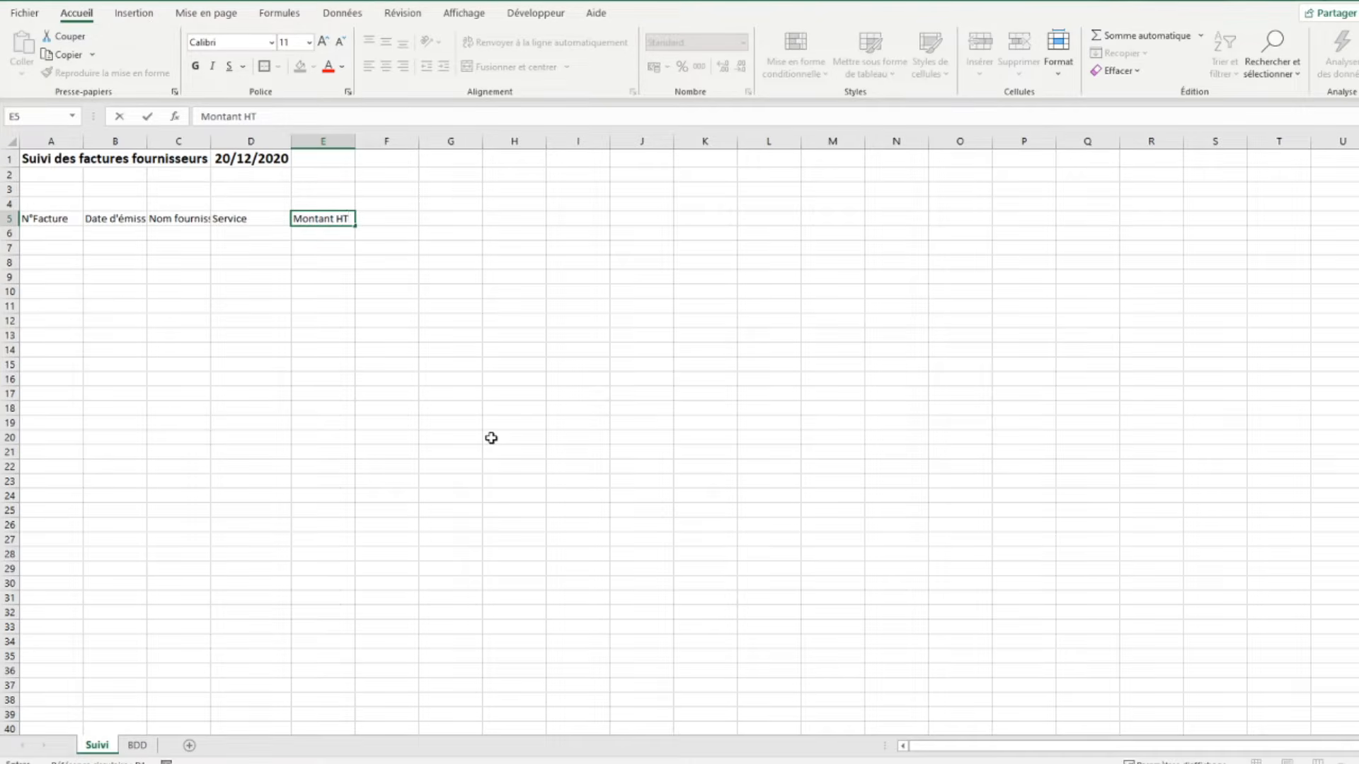
pyautogui.write('ontant HT')
pyautogui.press('Tab')
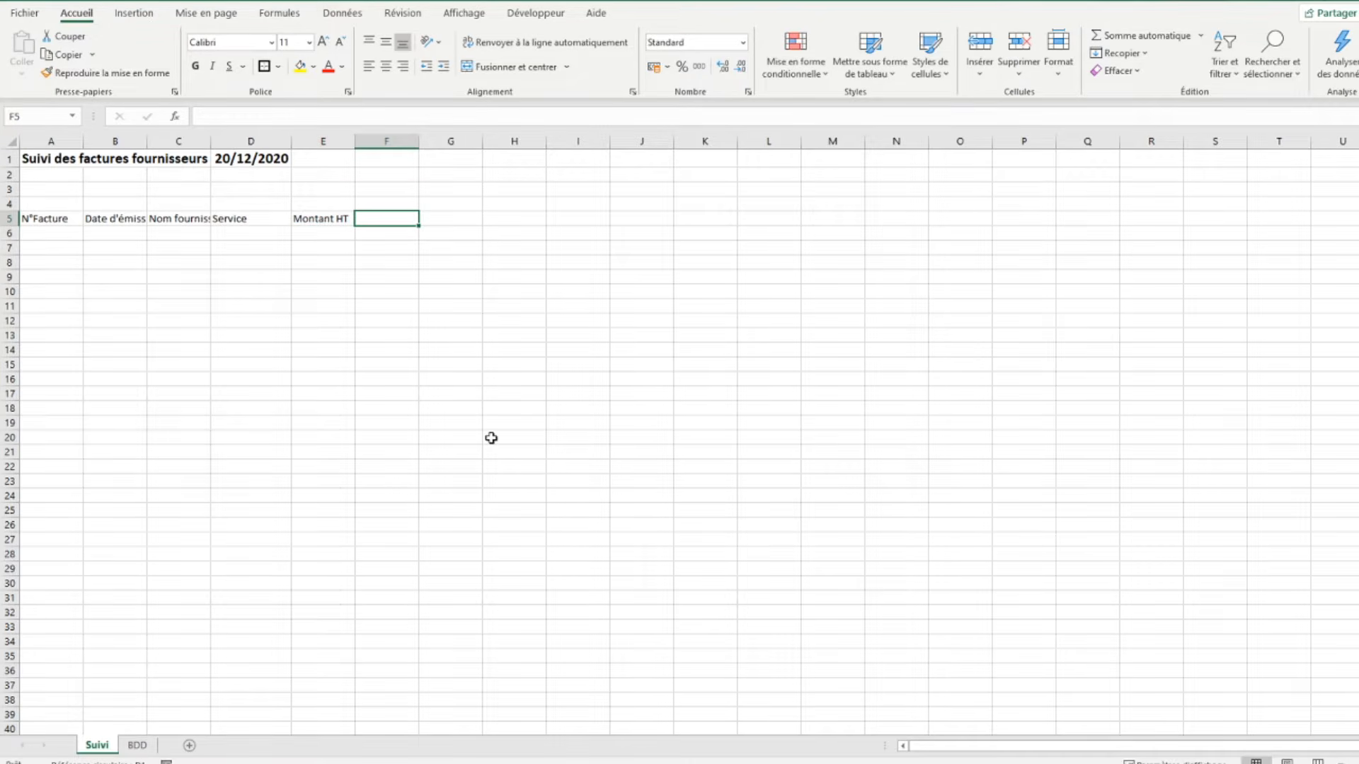
pyautogui.write('Montan')
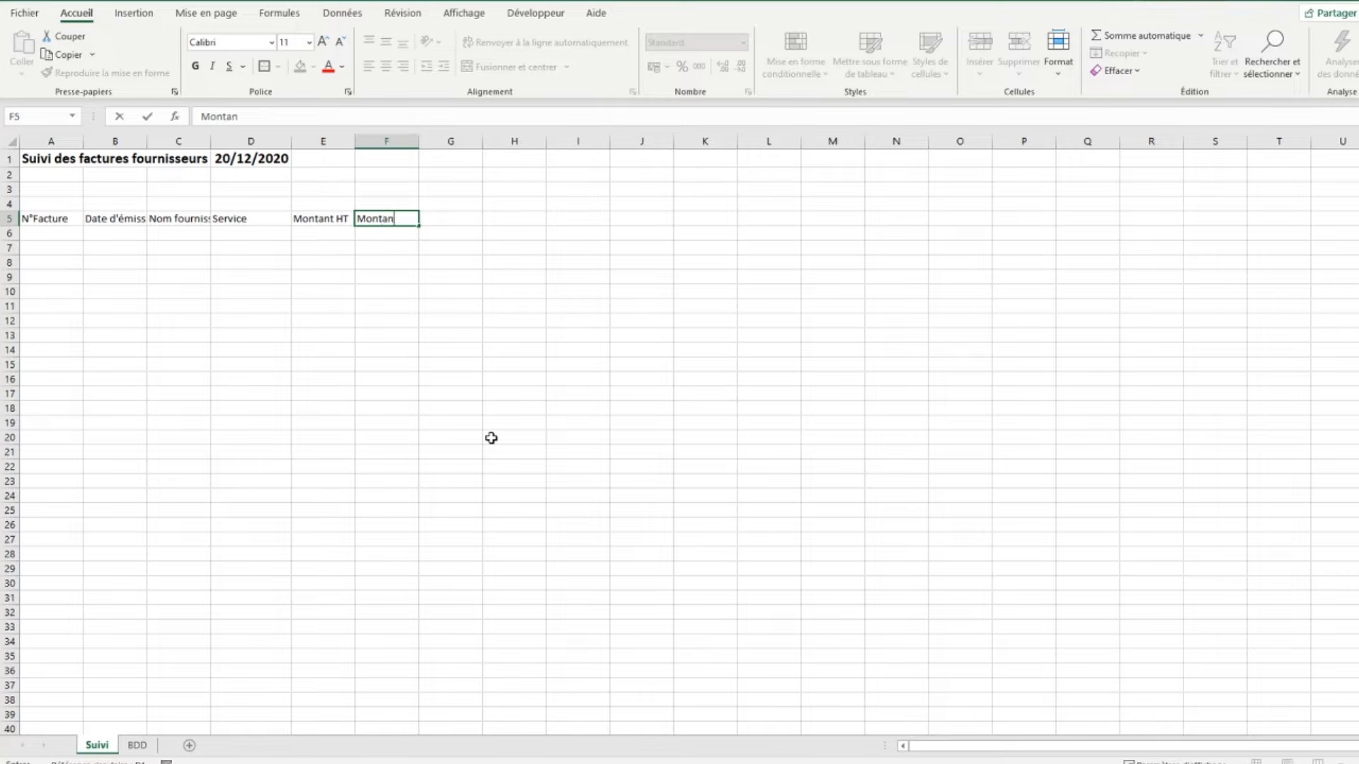
pyautogui.write('t TTC')
pyautogui.press('Tab')
pyautogui.write('Type d')
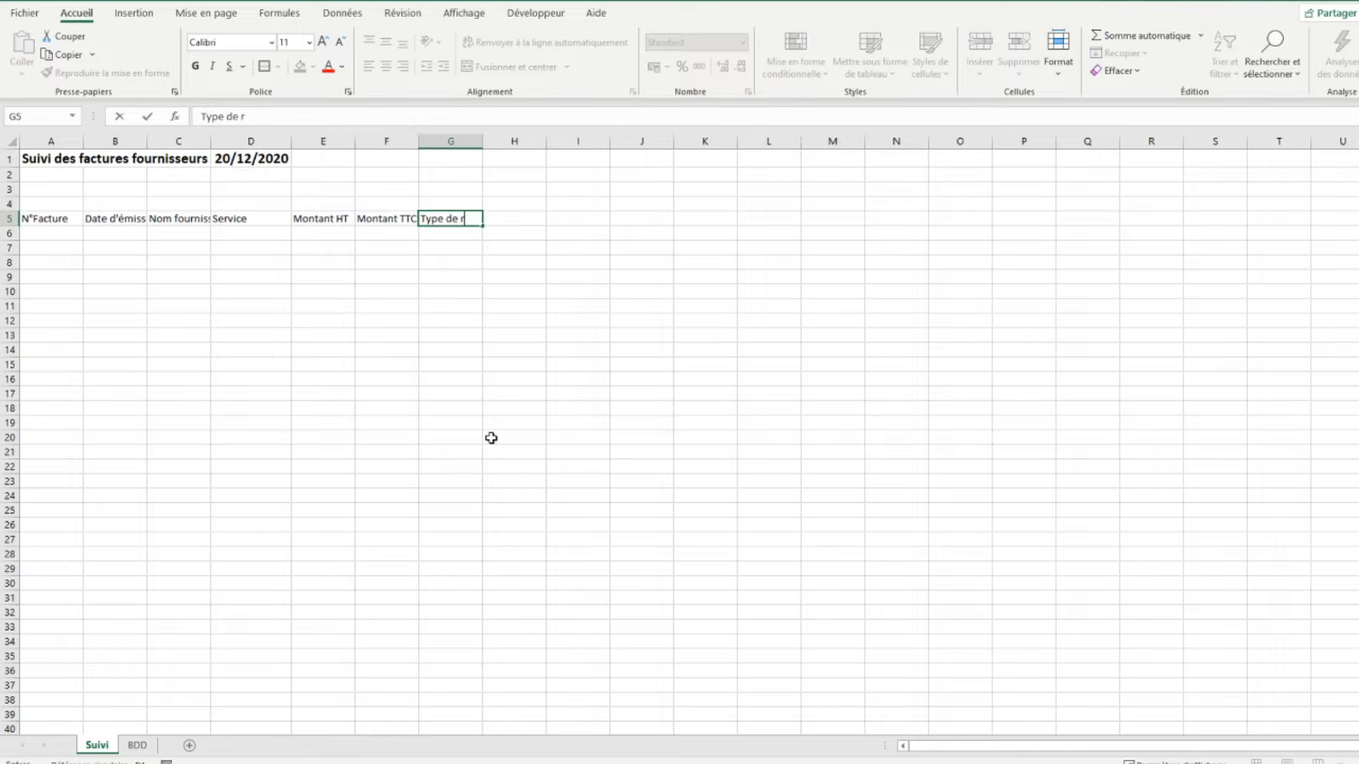
pyautogui.write('e règlement')
pyautogui.press('Tab')
pyautogui.write('Echéan')
pyautogui.press('Tab')
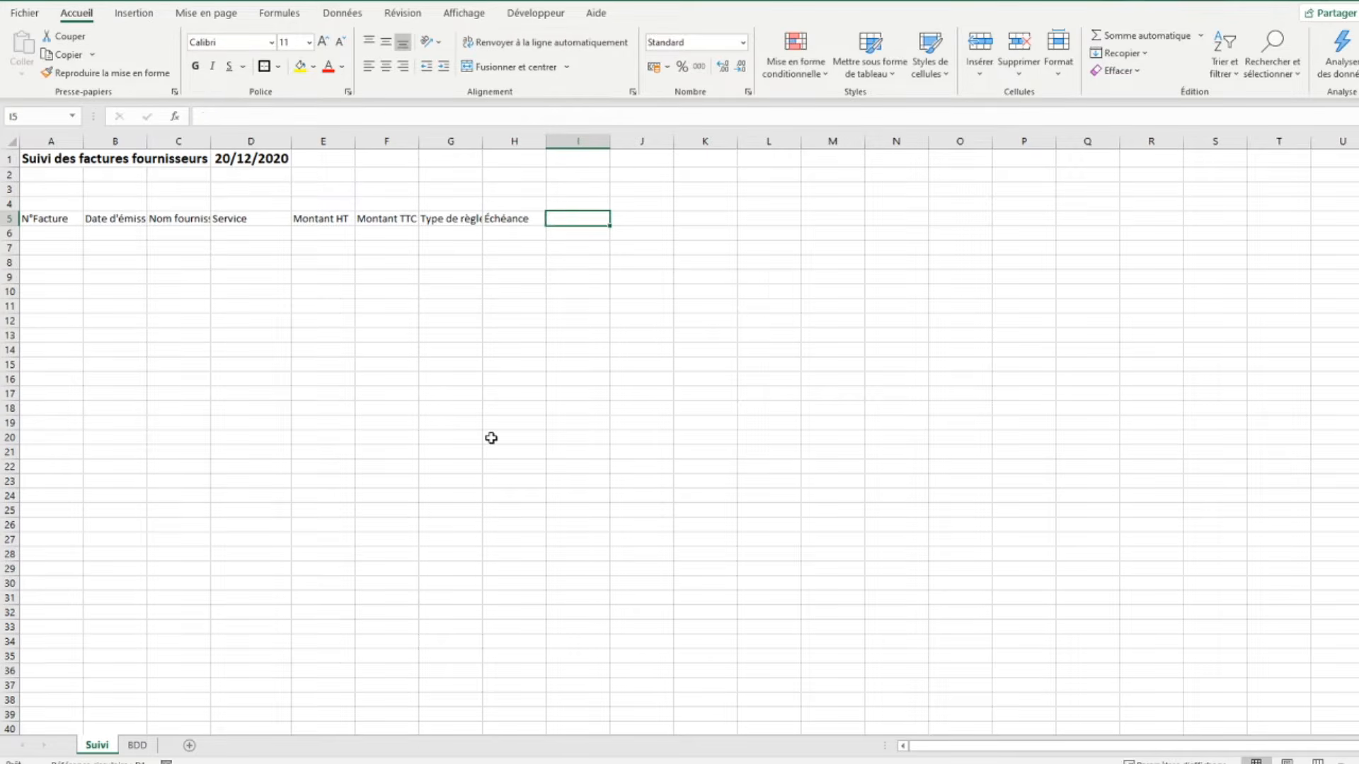
# Complete the header row with Paiement, Retard and Etat in I5:K5.
pyautogui.write('Paiement')
pyautogui.press('Tab')
pyautogui.write('R')
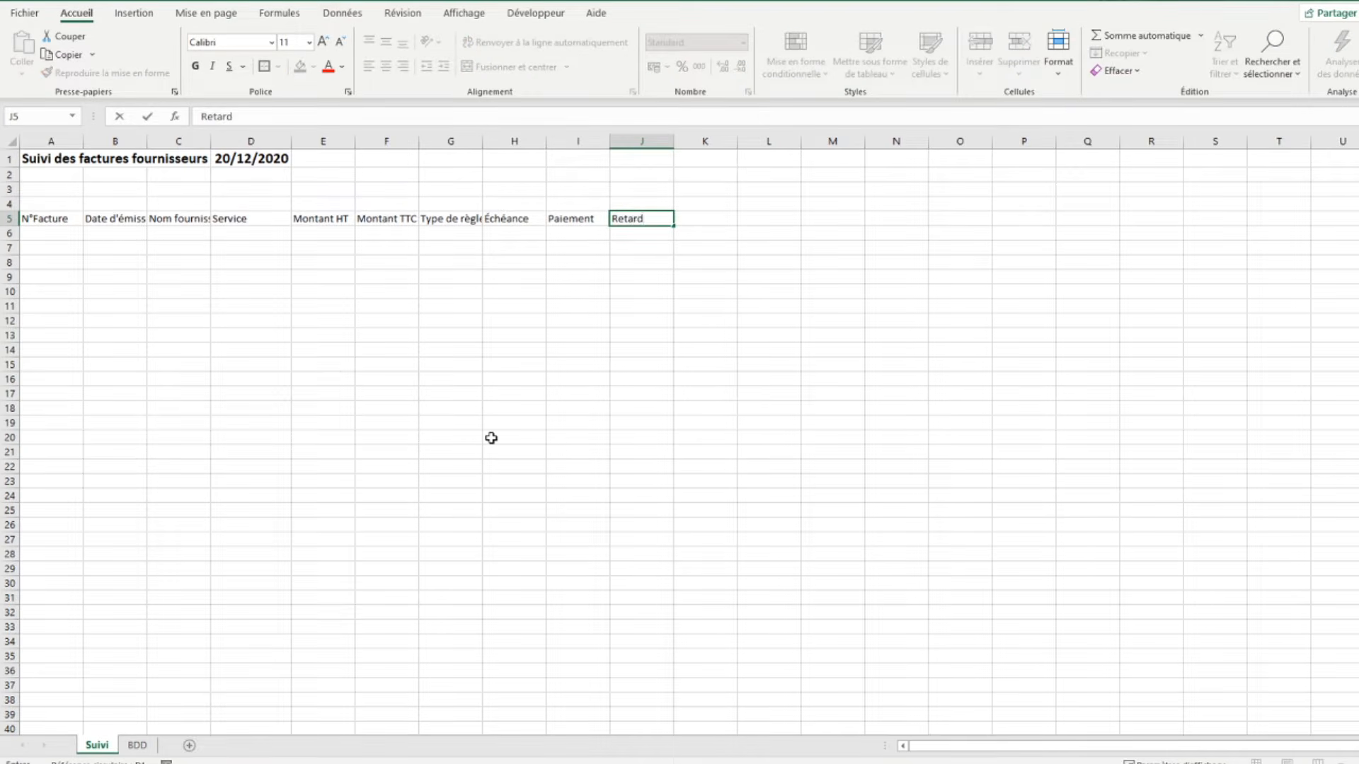
pyautogui.press('Tab')
pyautogui.write('Eta')
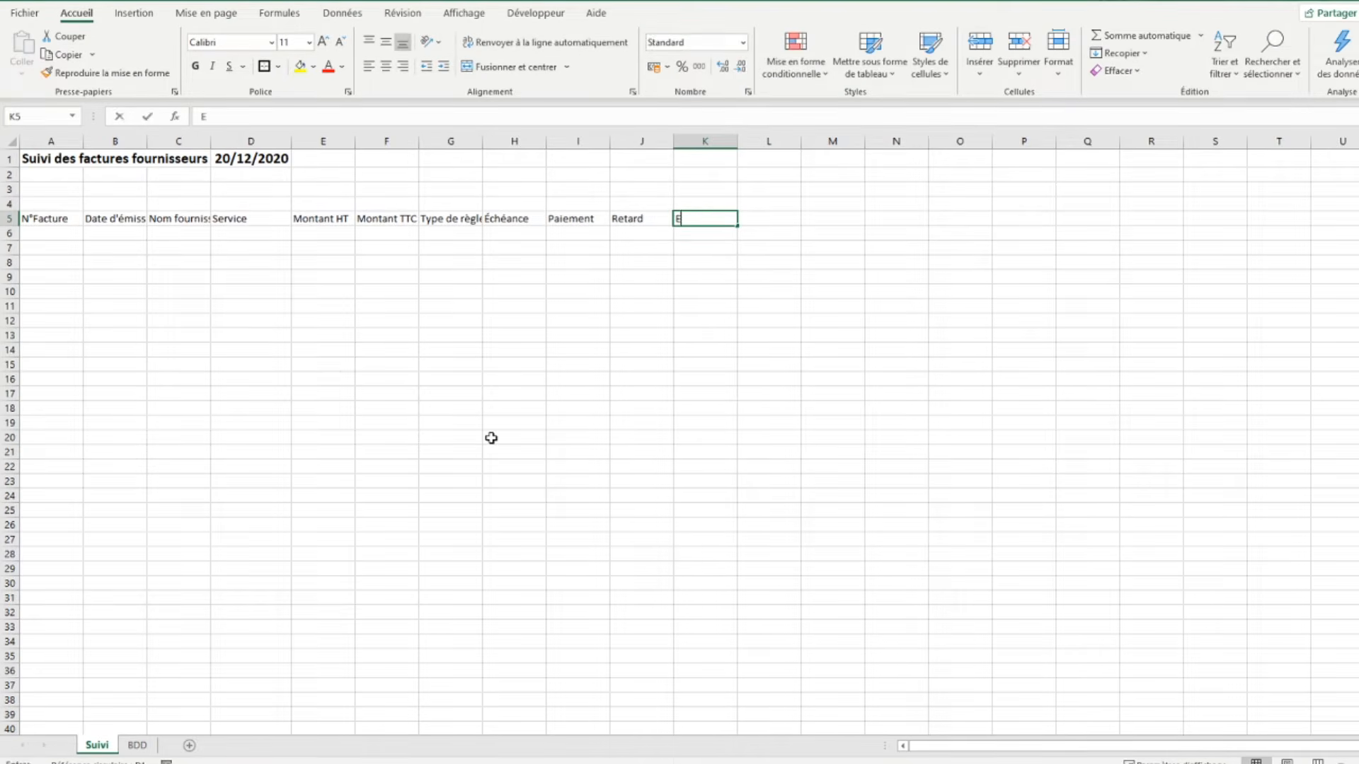
pyautogui.press('Return')
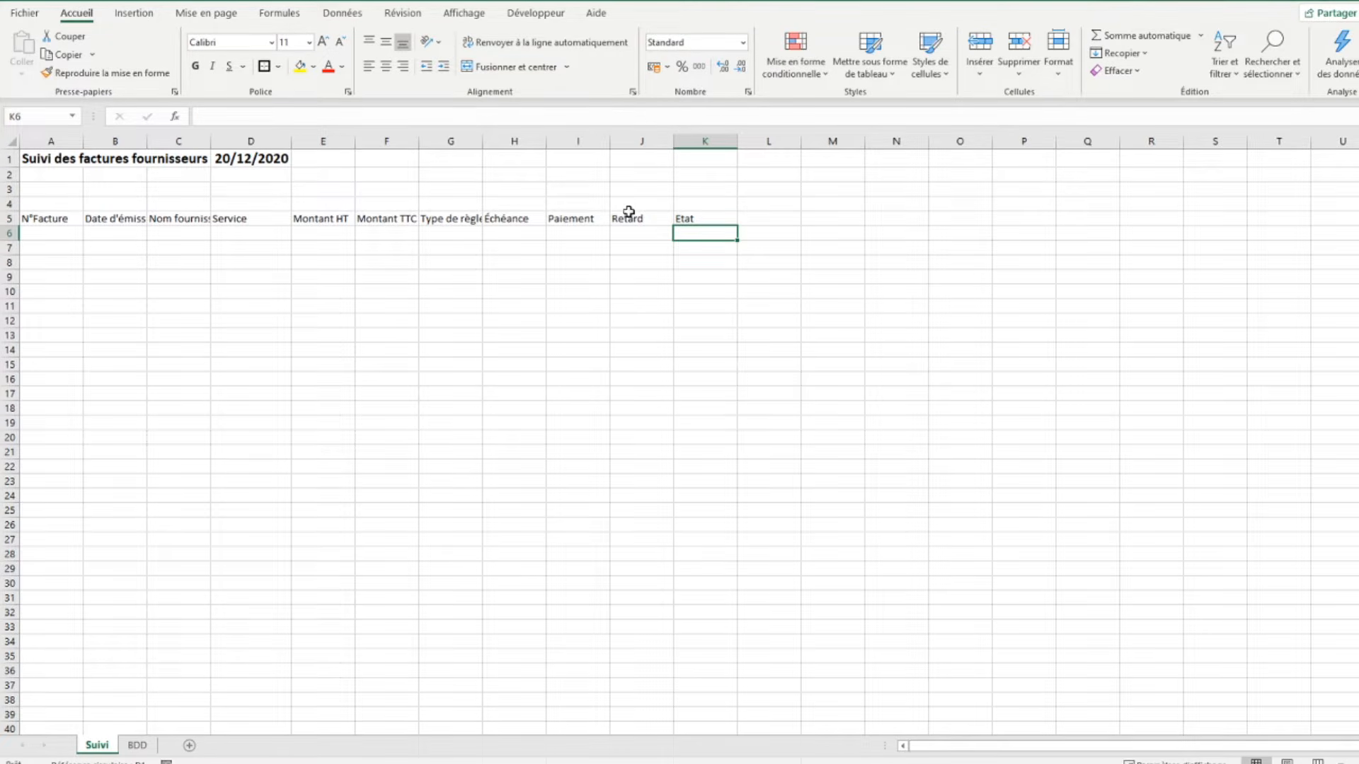
# Make row 5 bold and center its headers horizontally and vertically.
pyautogui.click(7, 219)
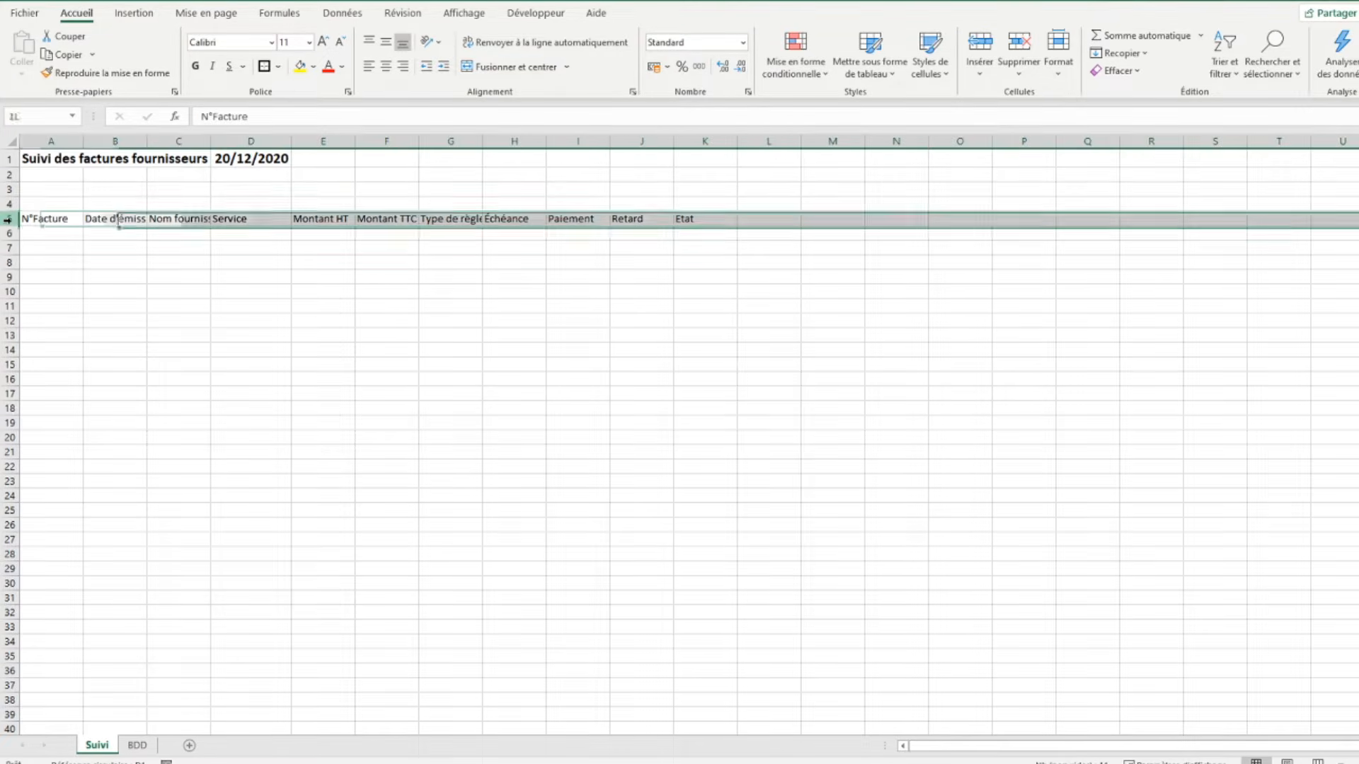
pyautogui.click(199, 71)
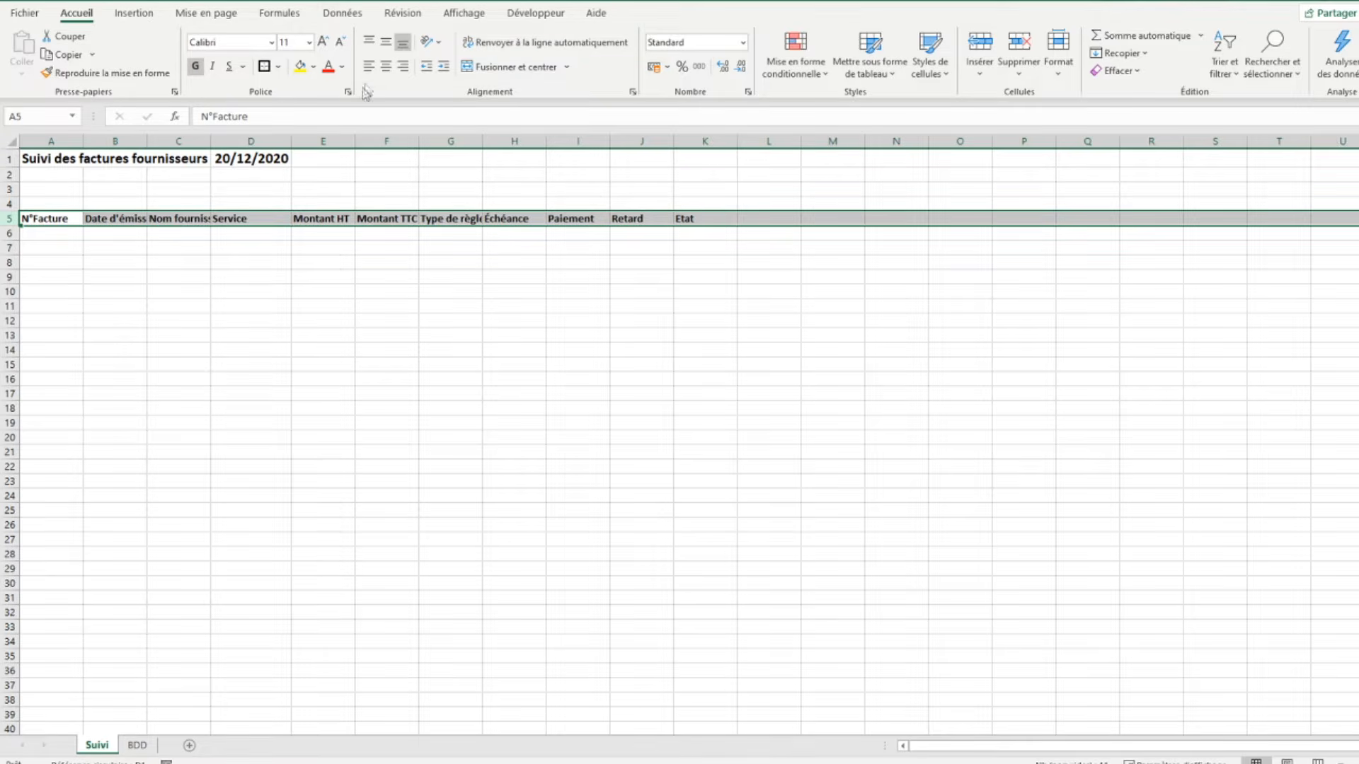
pyautogui.click(386, 66)
pyautogui.click(385, 41)
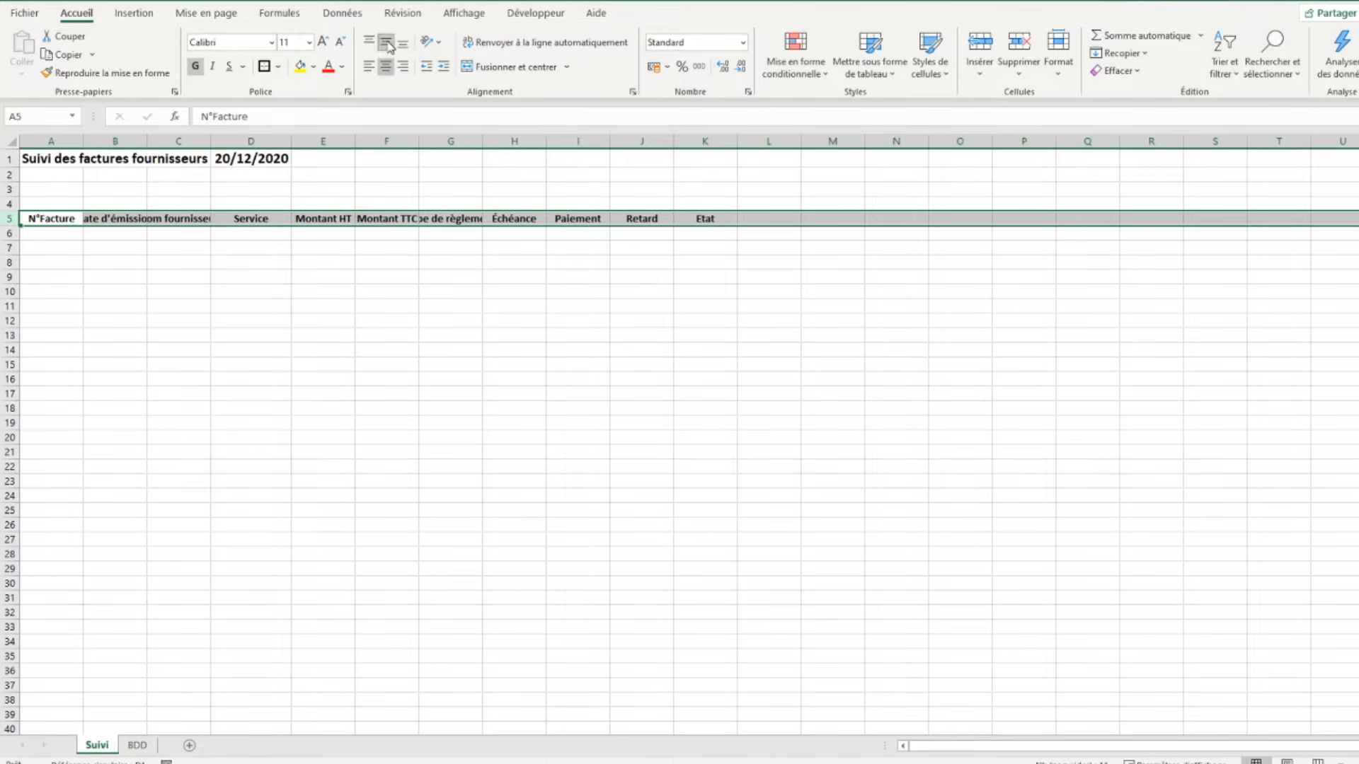
pyautogui.click(55, 217)
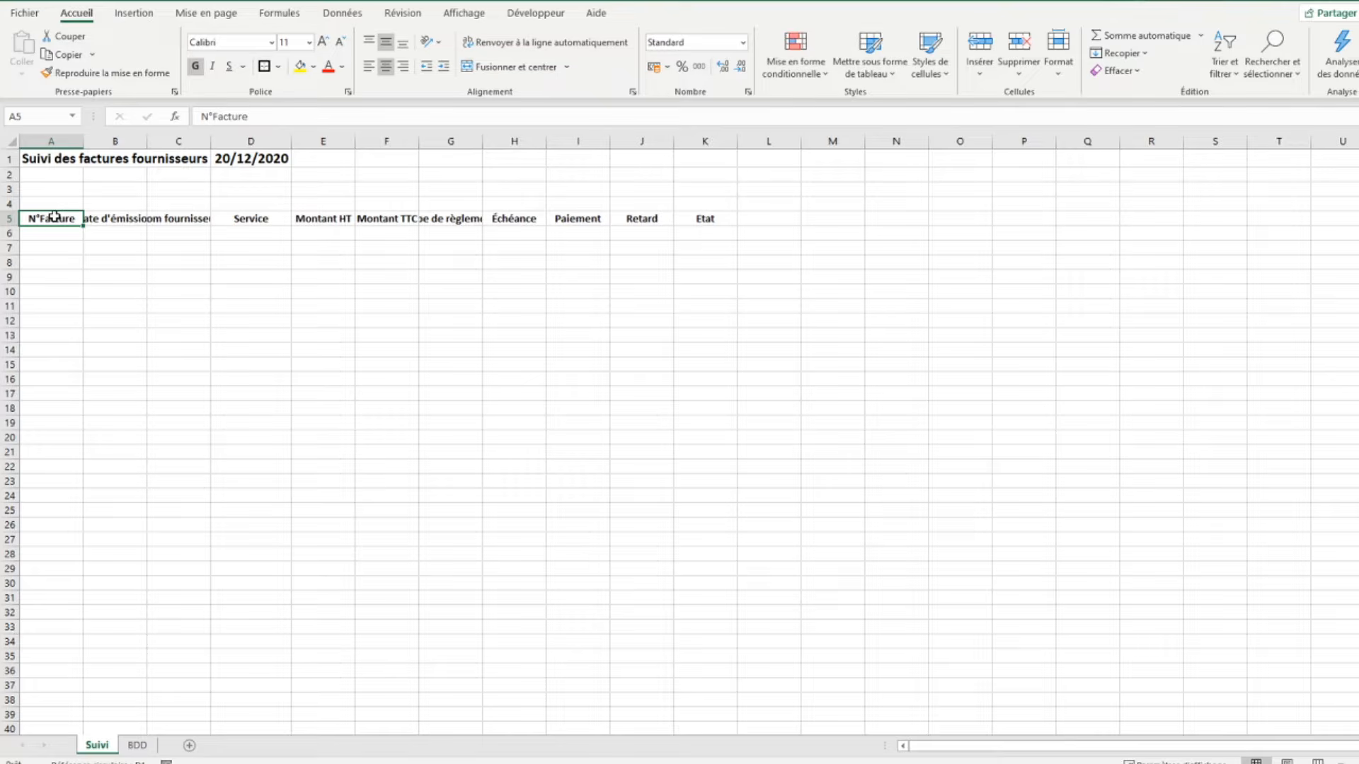
# Enter FA-001 in A6 and fill the invoice number series down to FA-020 in A25.
pyautogui.click(55, 232)
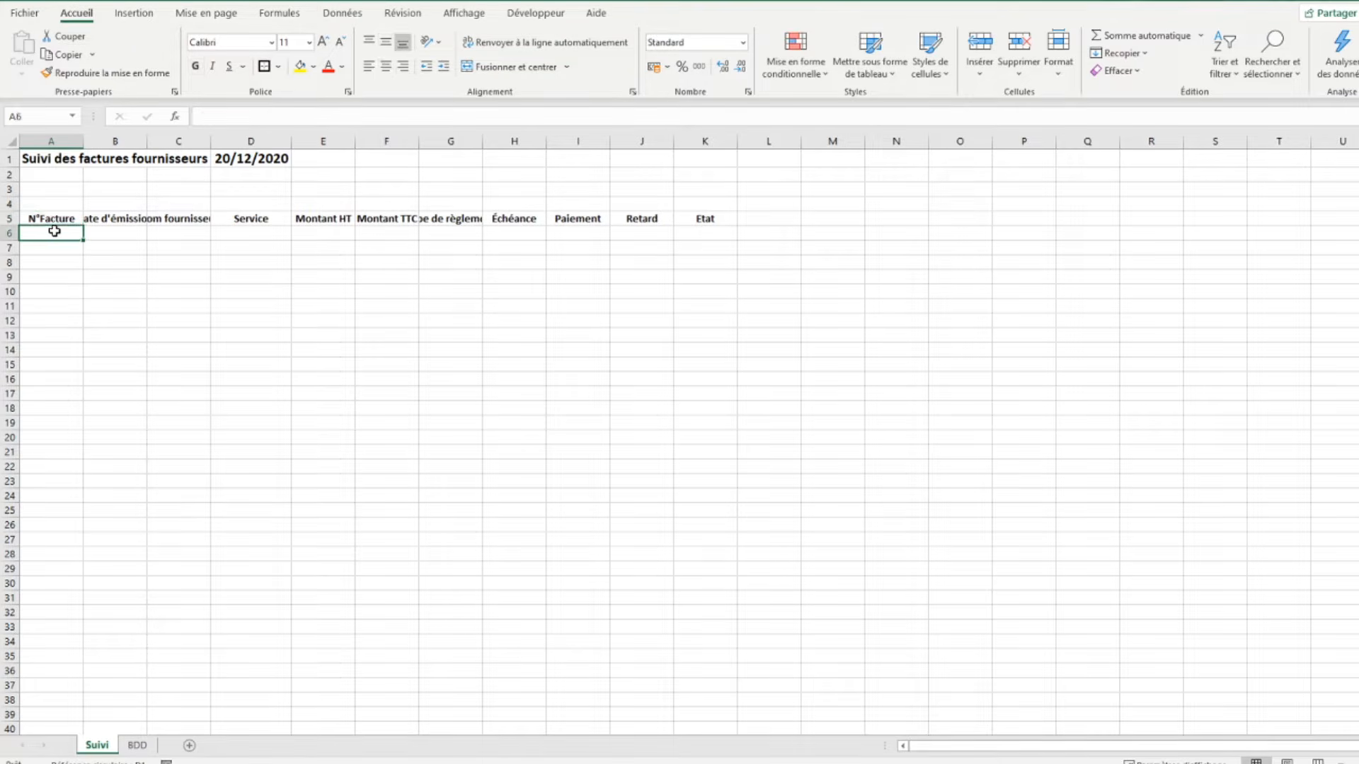
pyautogui.write('FA-001')
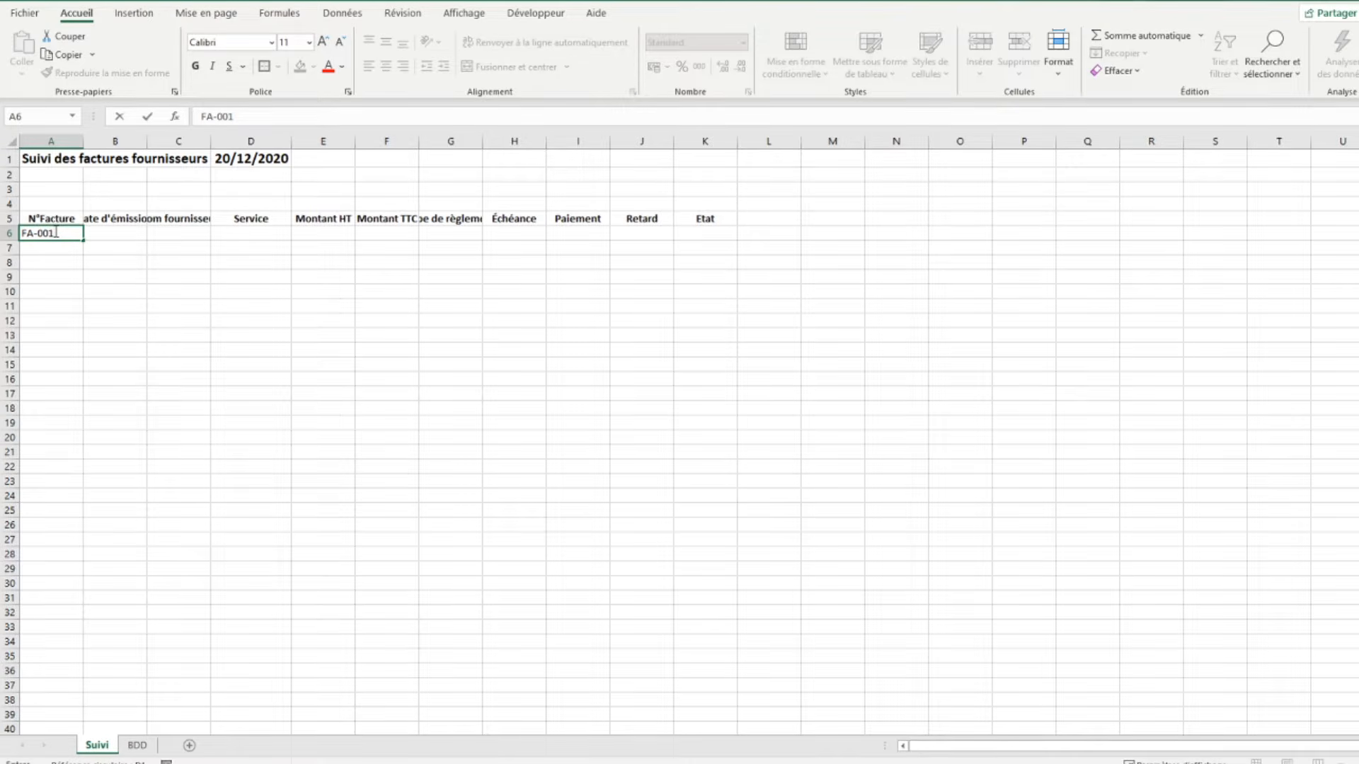
pyautogui.hotkey('ctrl', 'Return')
pyautogui.moveTo(83, 240); pyautogui.dragTo(48, 511)
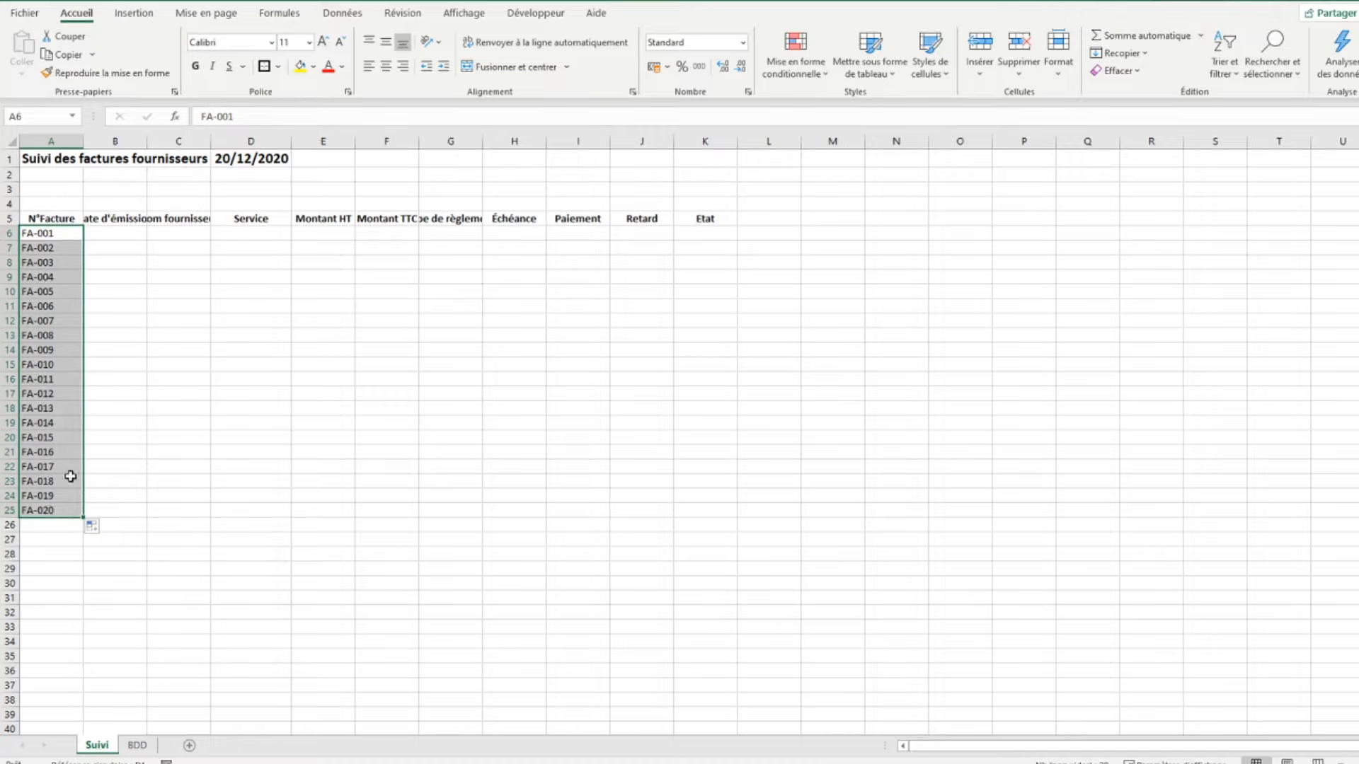
# Autofit the widths of columns B, C and G to their headers.
pyautogui.doubleClick(147, 141)
pyautogui.doubleClick(229, 141)
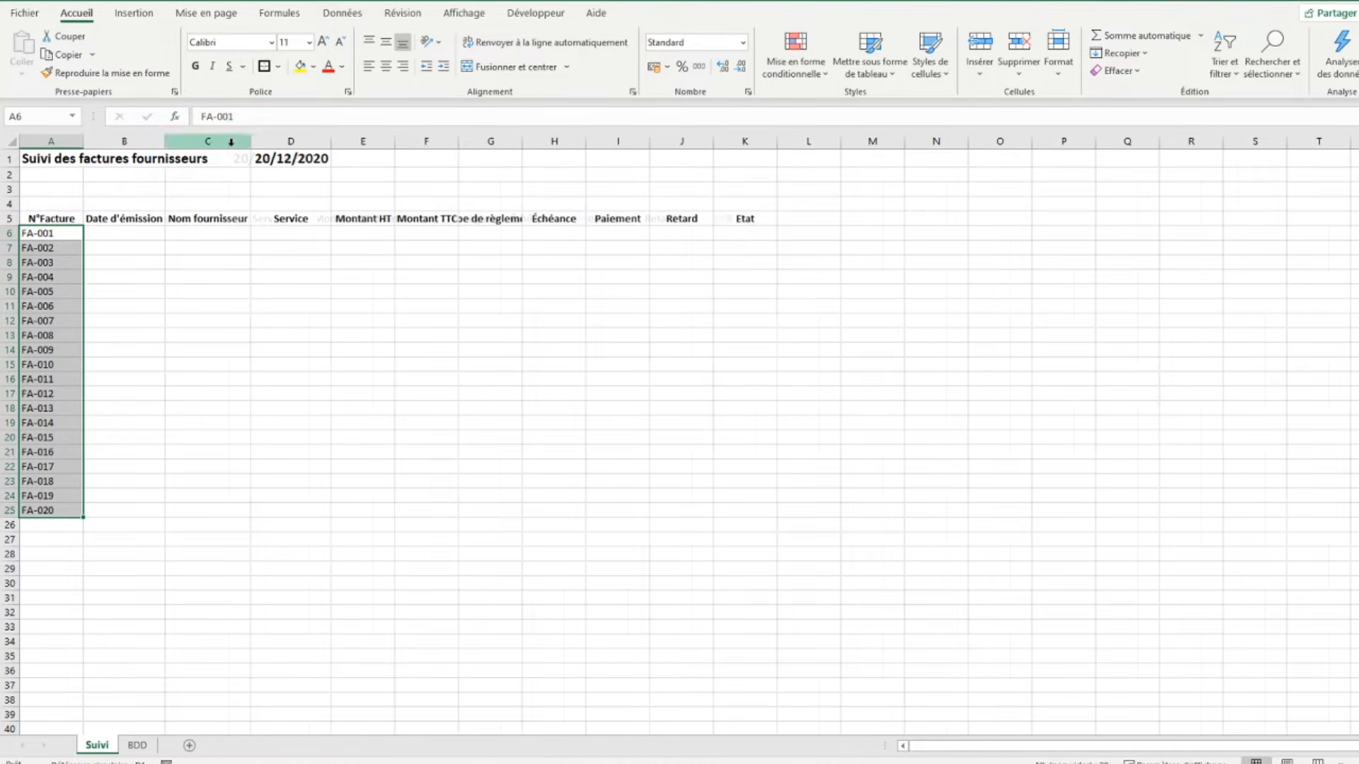
pyautogui.doubleClick(525, 141)
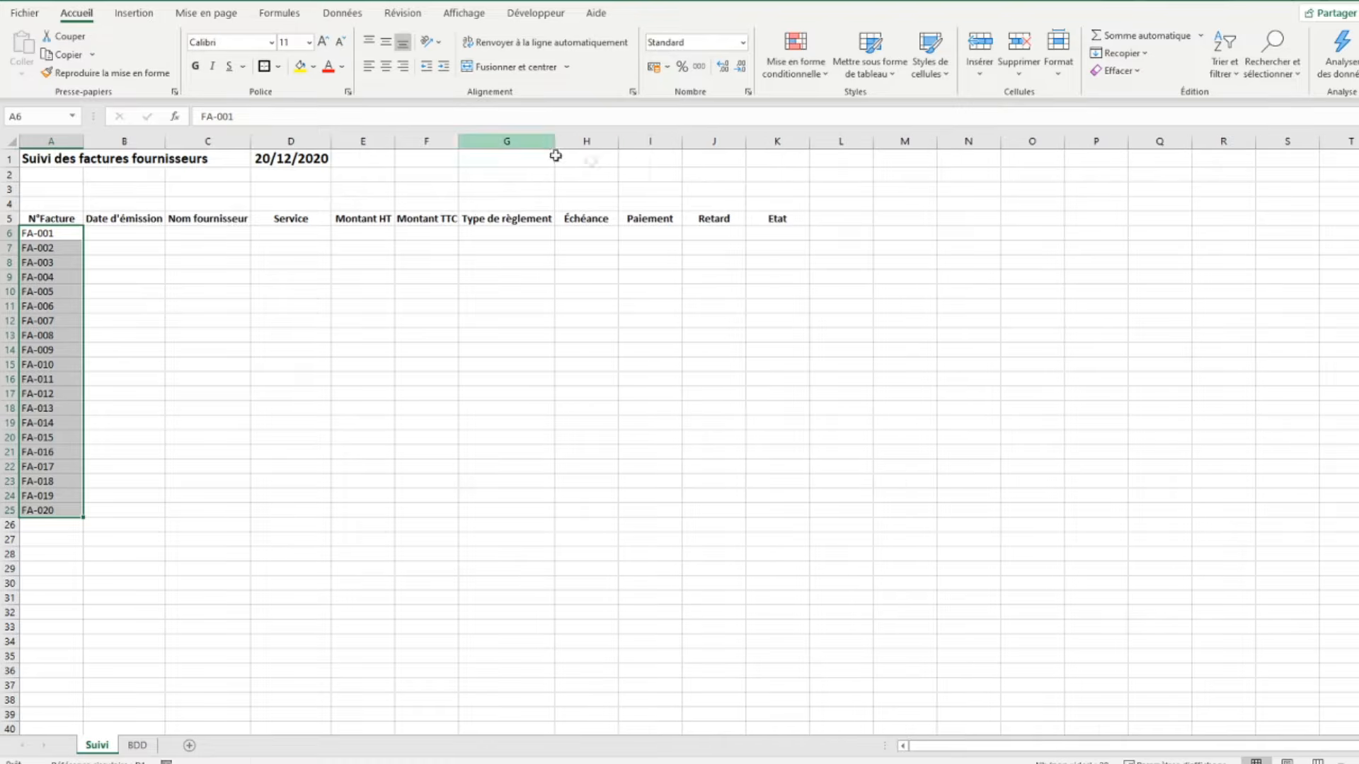
# Fill the Date d'émission cells B6:B25 with the lightest theme green.
pyautogui.moveTo(118, 232); pyautogui.dragTo(101, 505)
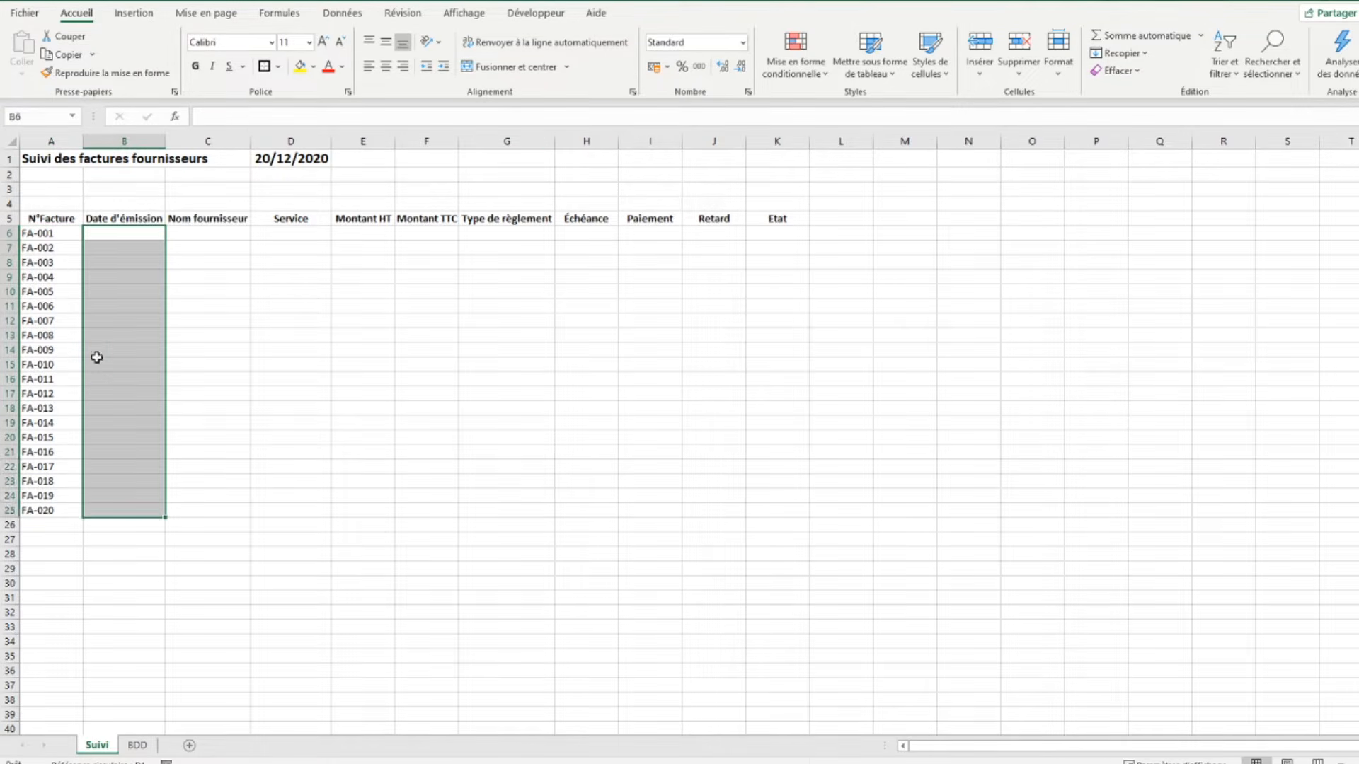
pyautogui.click(314, 68)
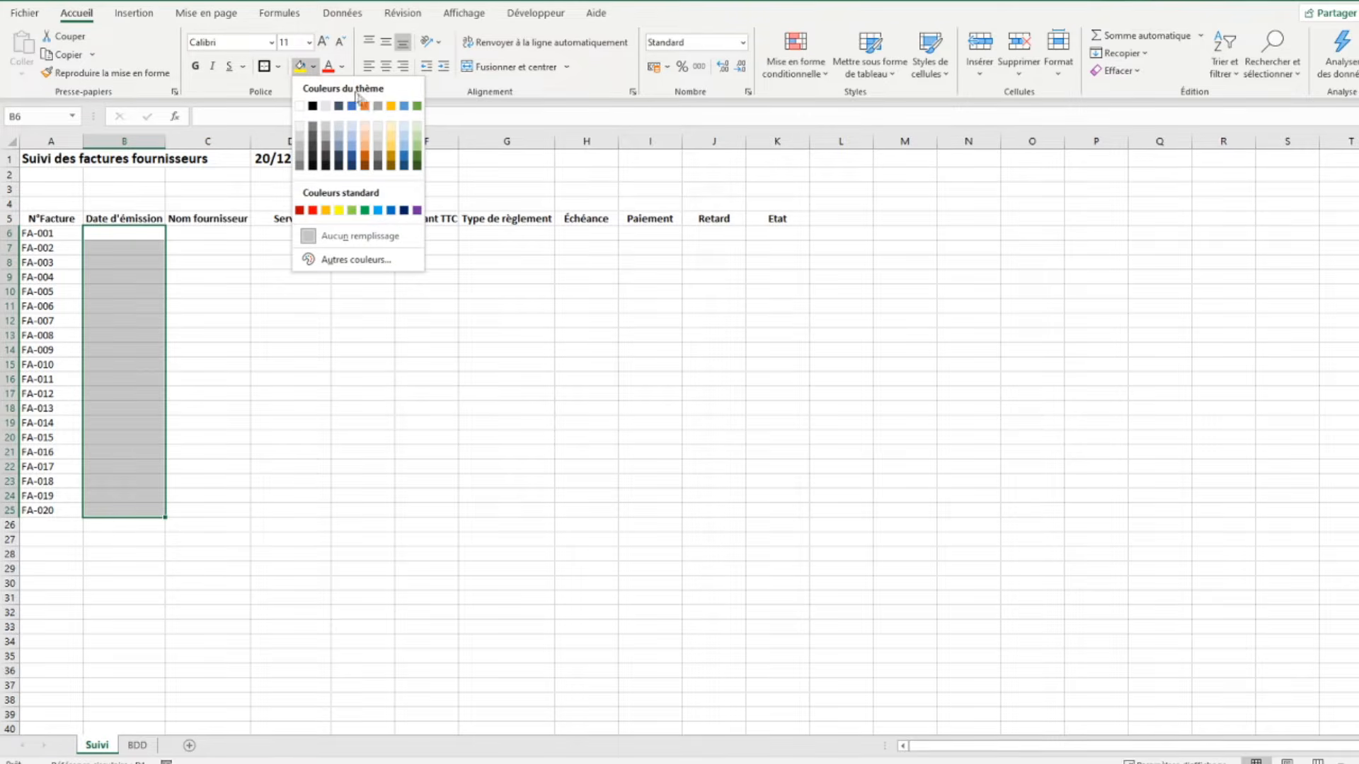
pyautogui.click(419, 124)
pyautogui.click(118, 247)
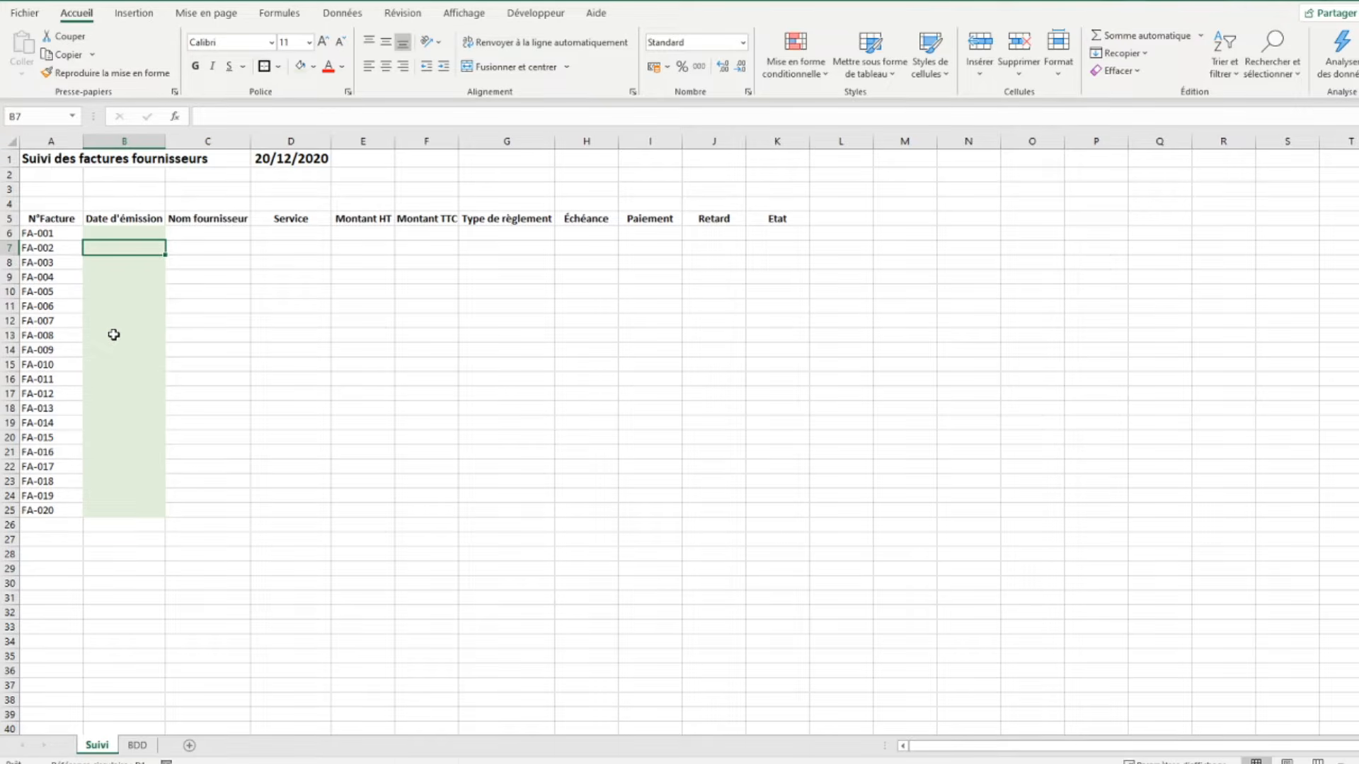
# Restrict the Nom fournisseur cells C6:C25 to a validation list sourced from the suppliers in BDD C6:C15.
pyautogui.click(207, 232)
pyautogui.moveTo(207, 231); pyautogui.dragTo(207, 512)
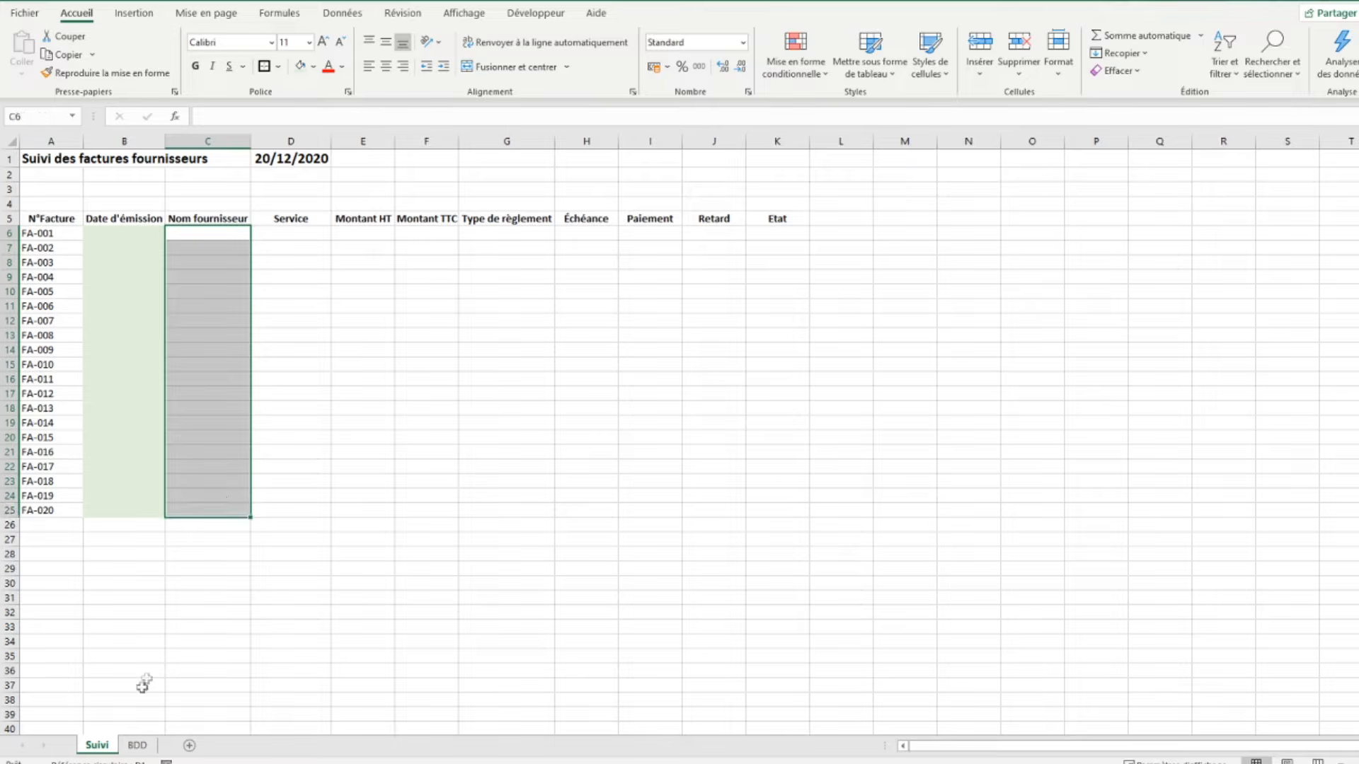
pyautogui.click(137, 745)
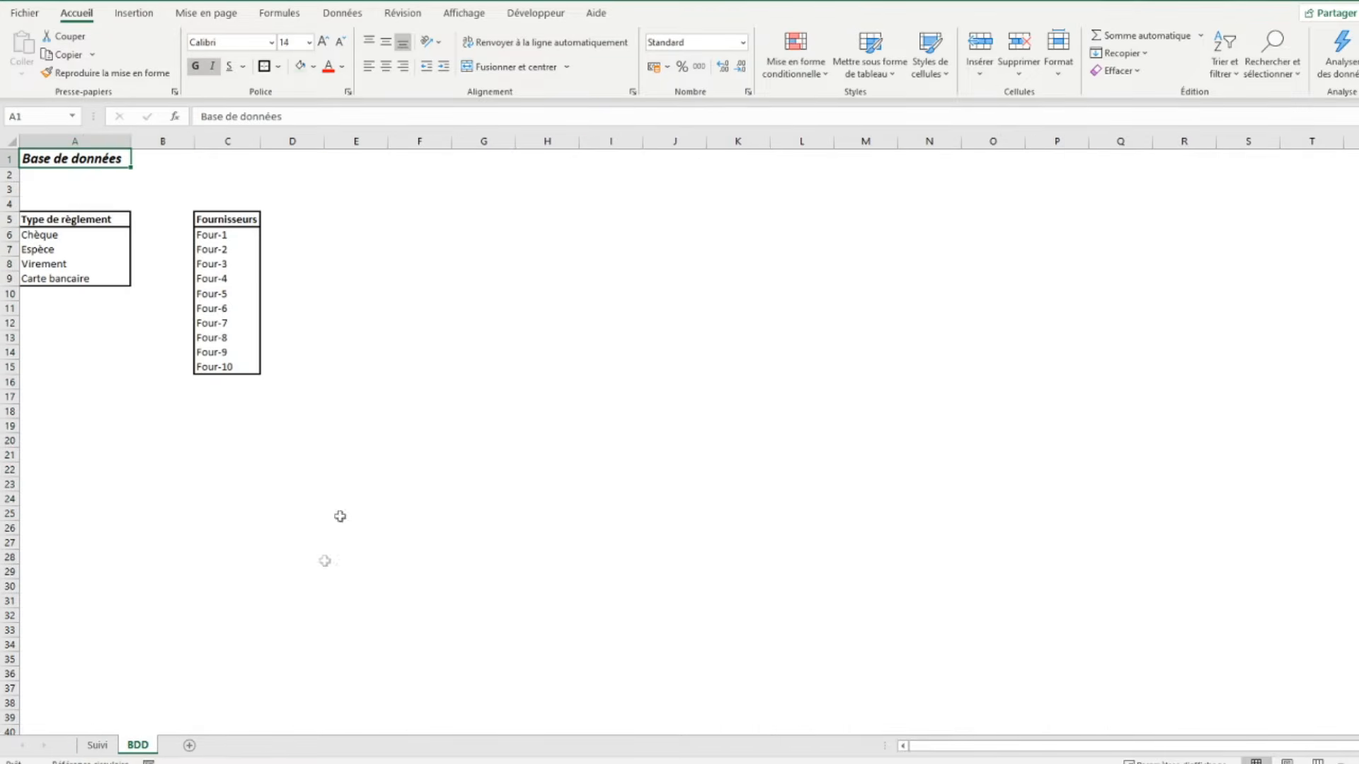
pyautogui.click(98, 745)
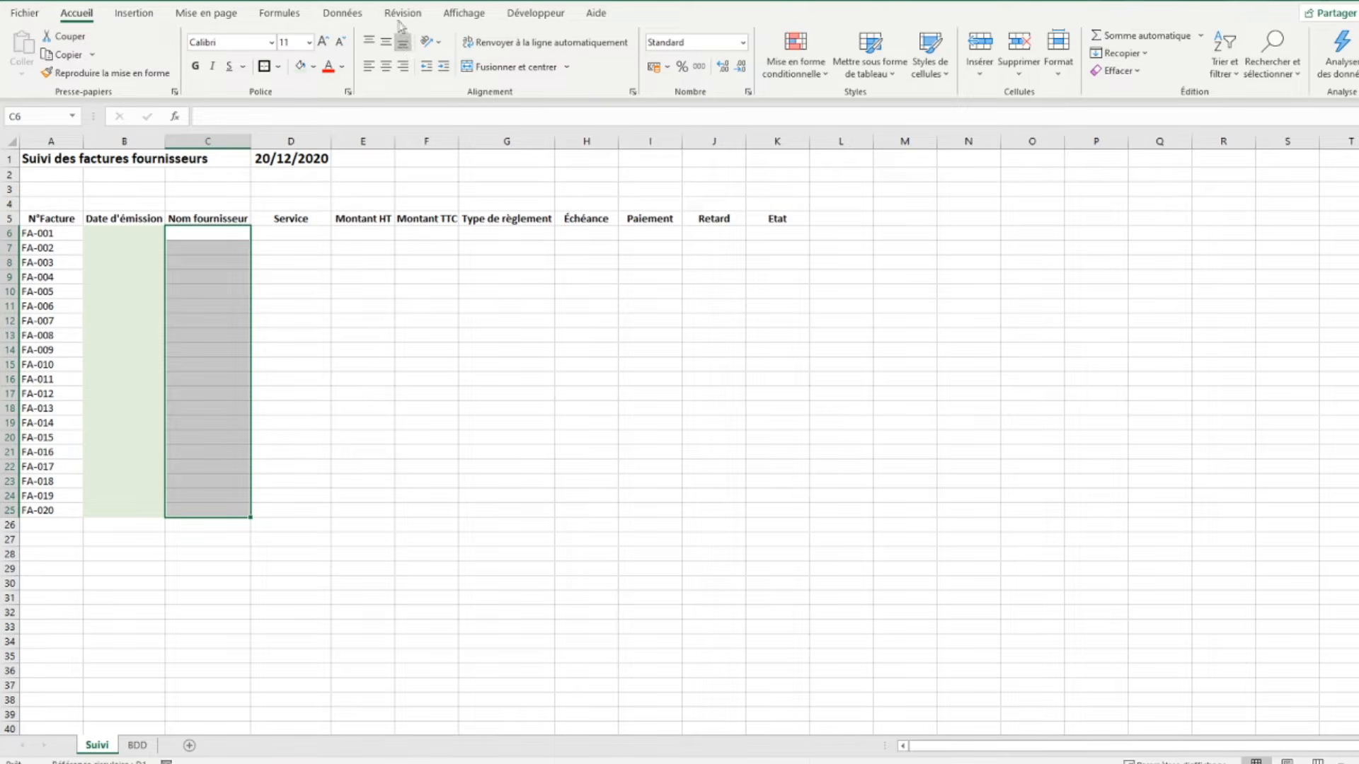
pyautogui.click(344, 13)
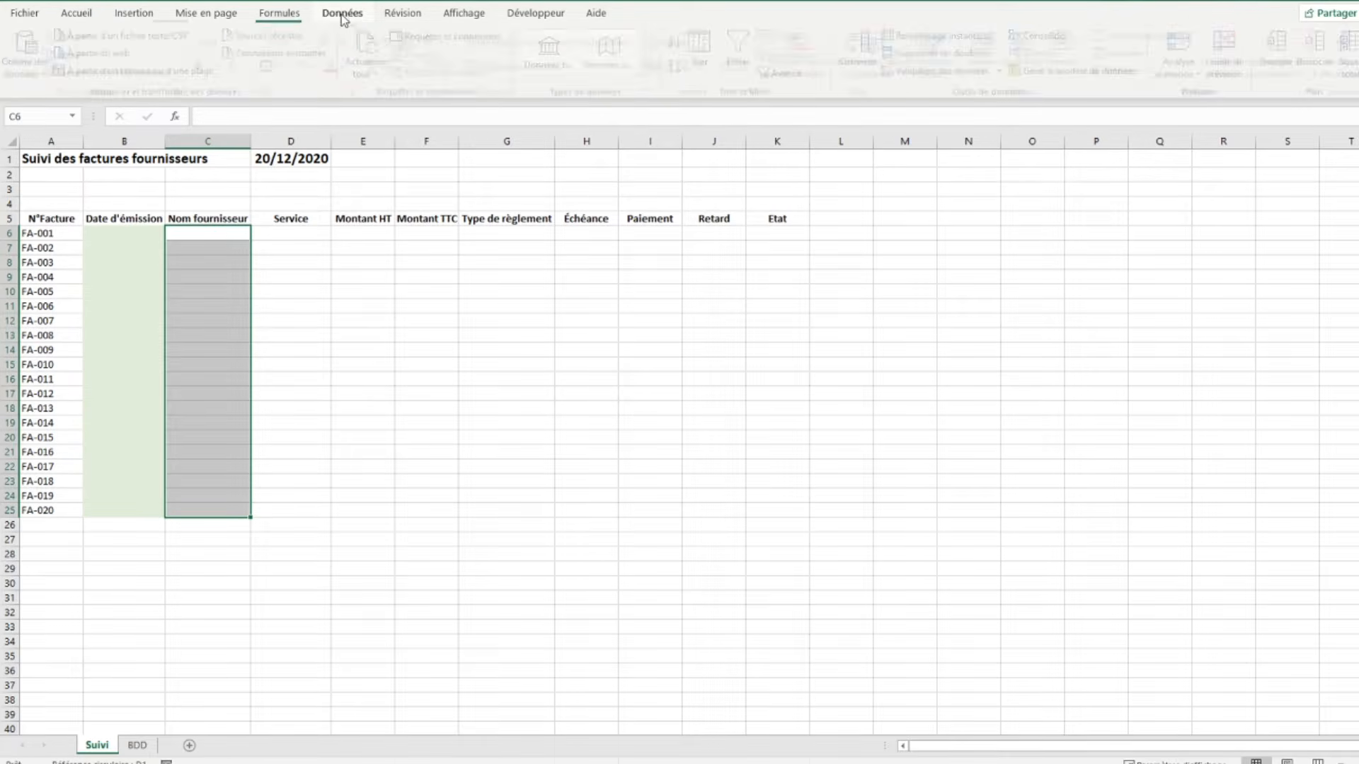
pyautogui.click(941, 70)
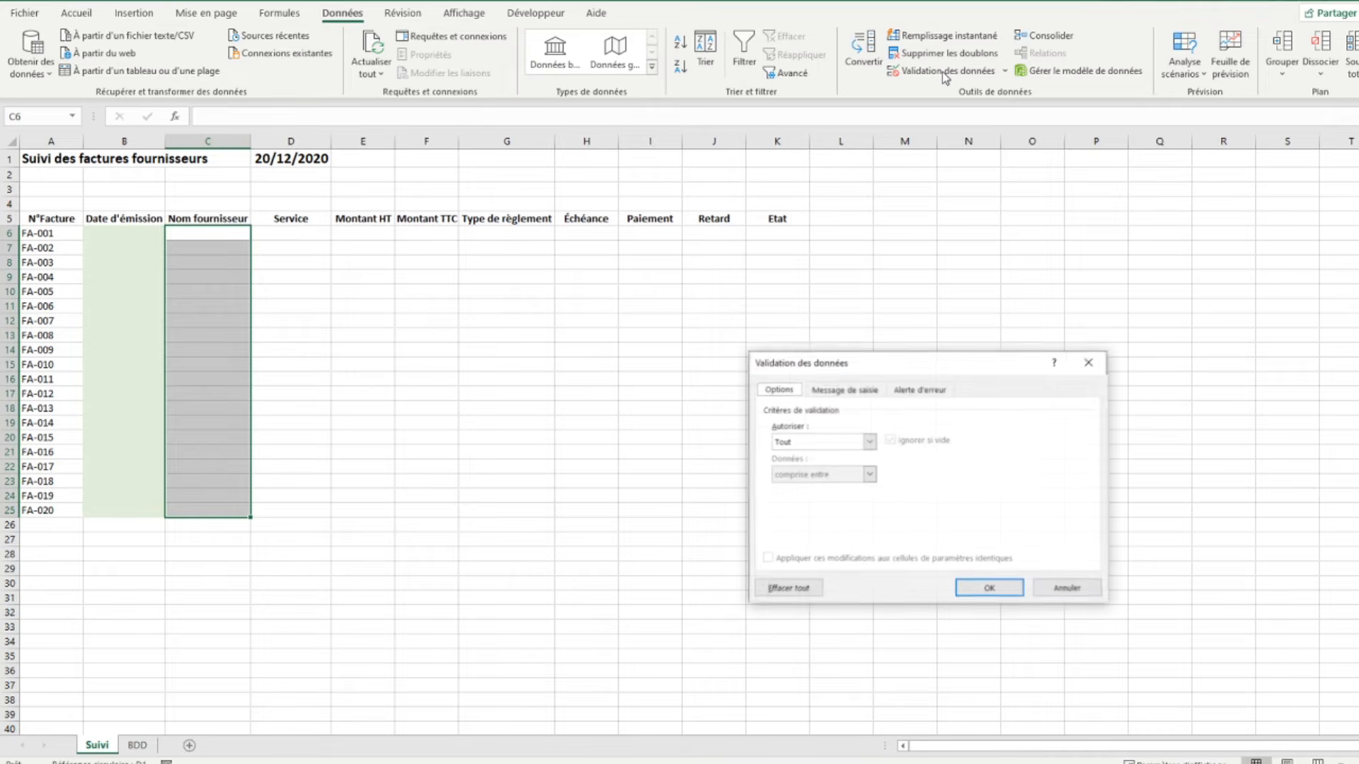
pyautogui.click(803, 444)
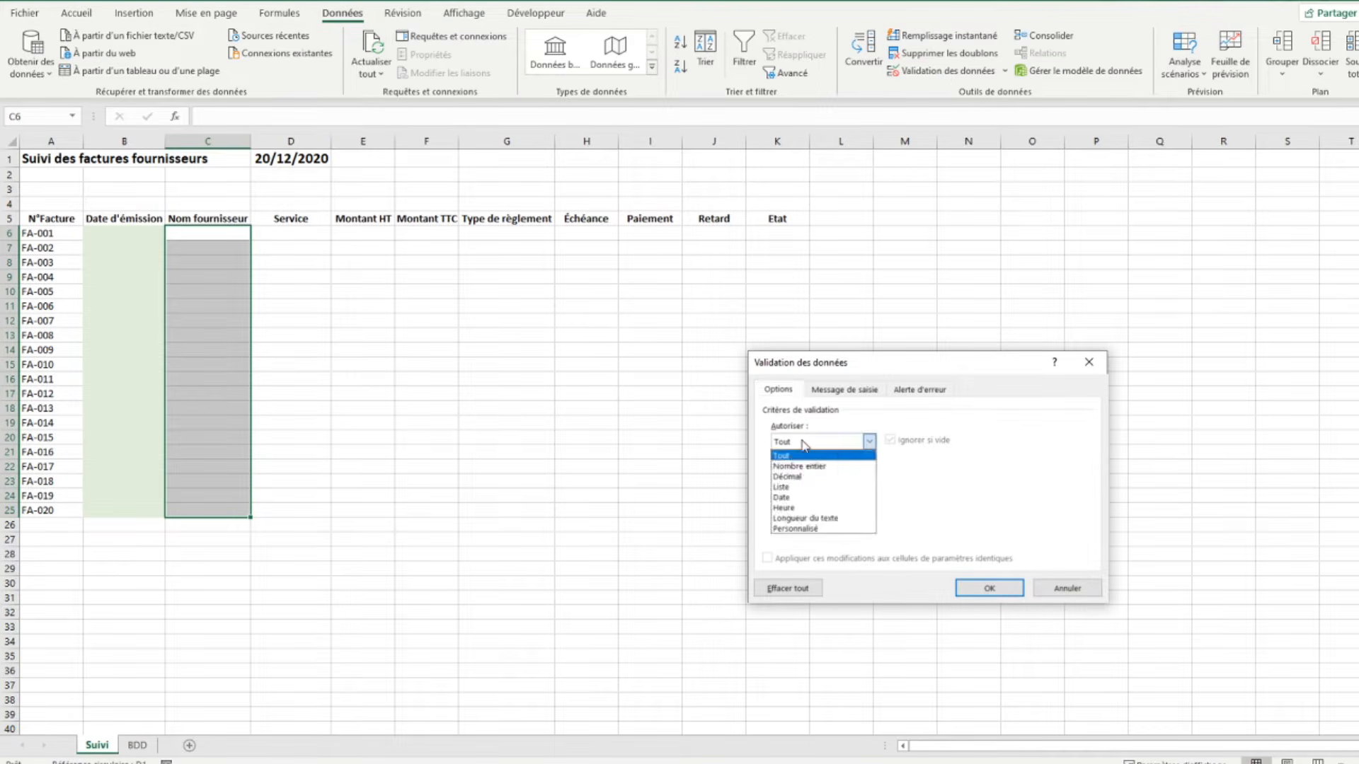
pyautogui.click(784, 487)
pyautogui.click(815, 507)
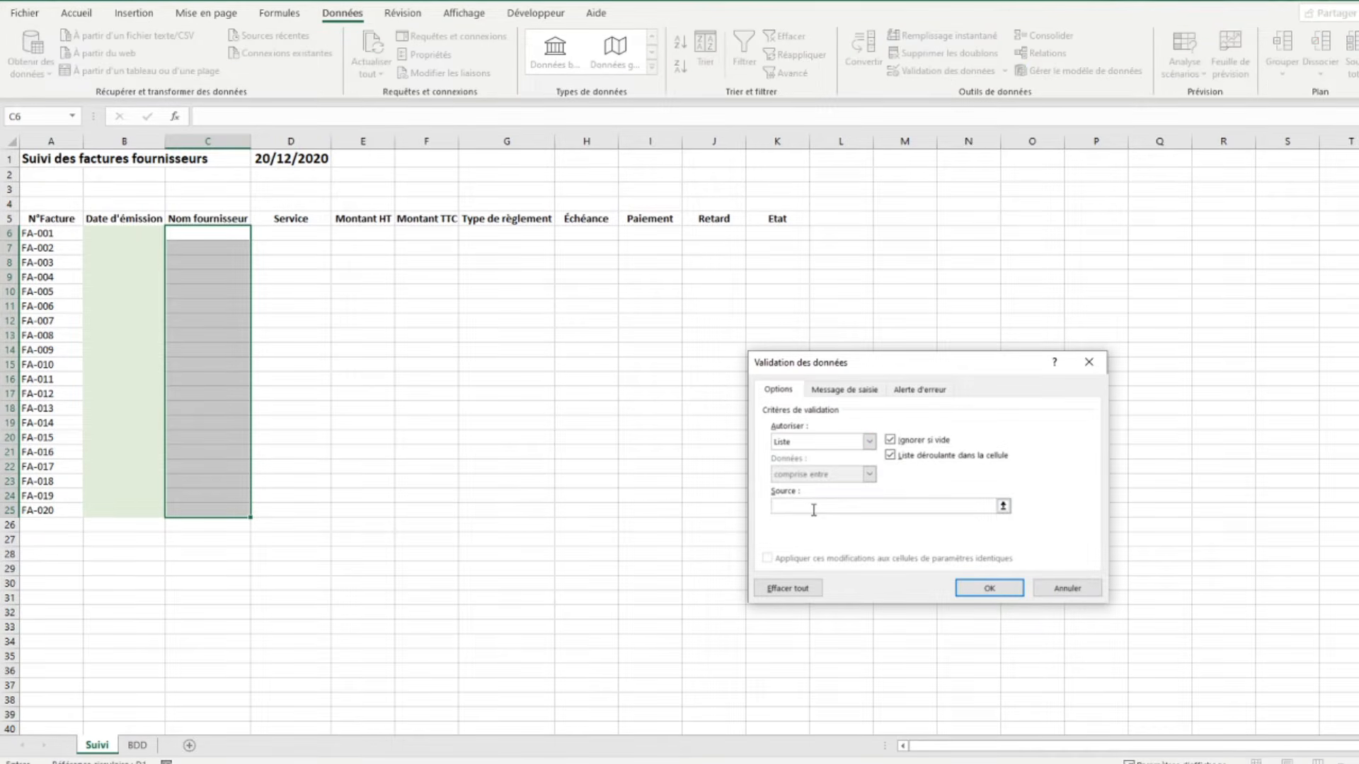
pyautogui.click(137, 745)
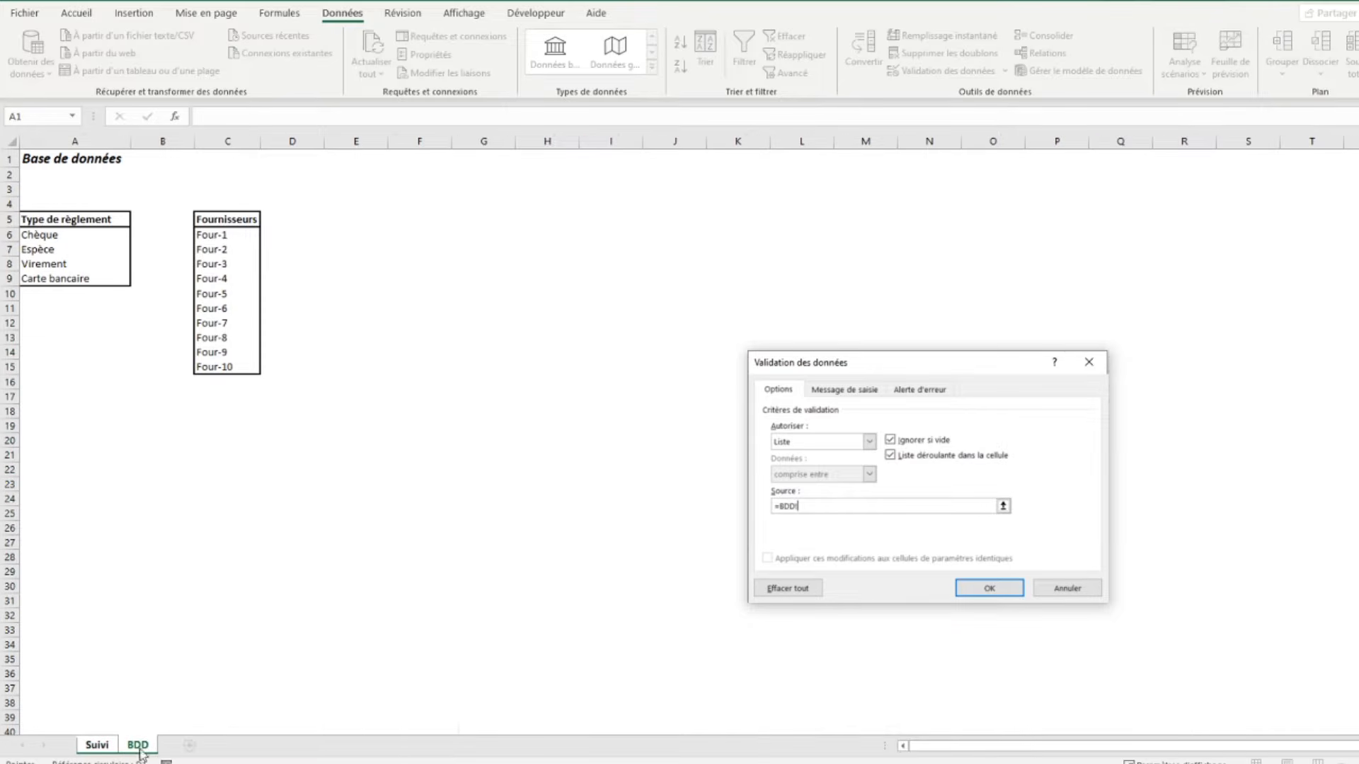
pyautogui.moveTo(225, 237); pyautogui.dragTo(227, 367)
pyautogui.click(989, 588)
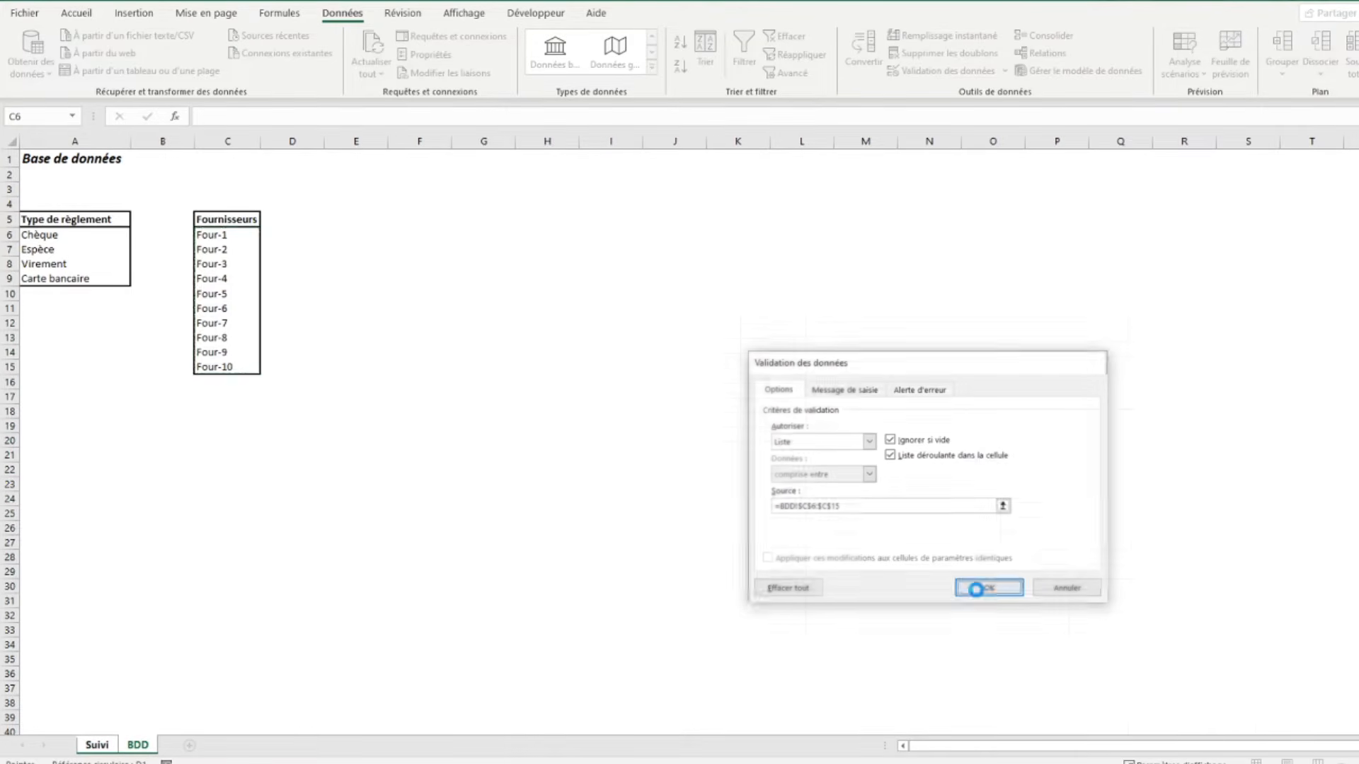
pyautogui.click(368, 279)
# Test the supplier drop-down list in C6 by choosing a supplier, and clear the cell.
pyautogui.click(215, 236)
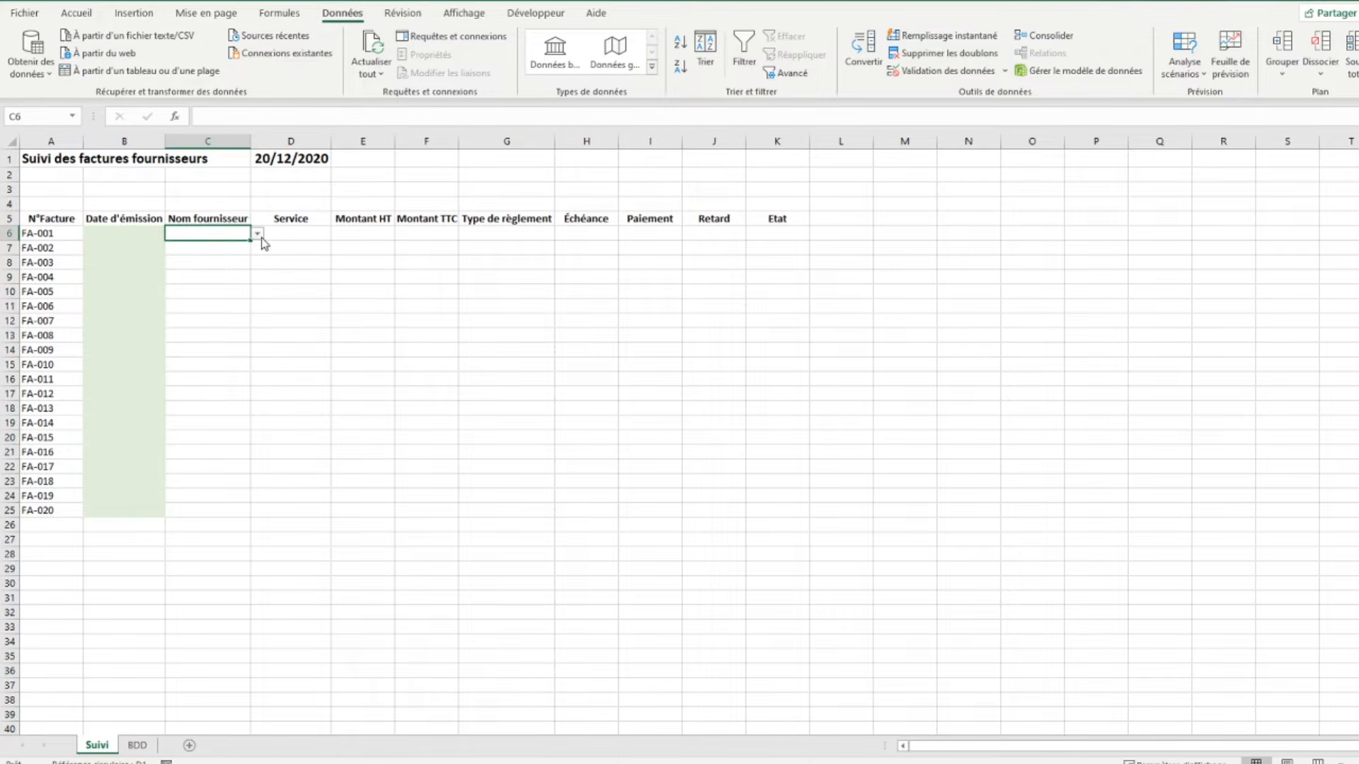
pyautogui.click(258, 234)
pyautogui.click(219, 267)
pyautogui.press('Delete')
# Apply the same light green fill to the Service, Montant HT and Montant TTC cells in D6:F25.
pyautogui.moveTo(299, 234); pyautogui.dragTo(289, 517)
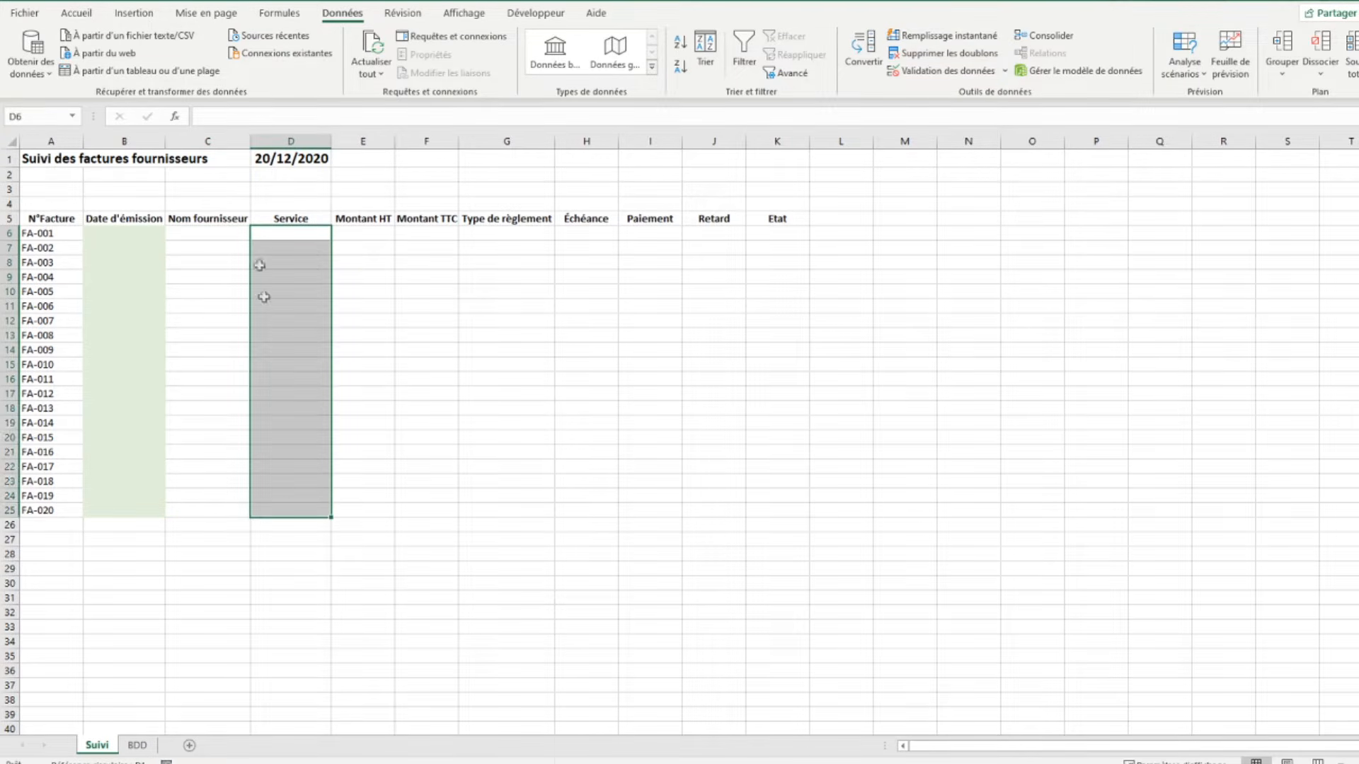
pyautogui.click(77, 18)
pyautogui.click(300, 66)
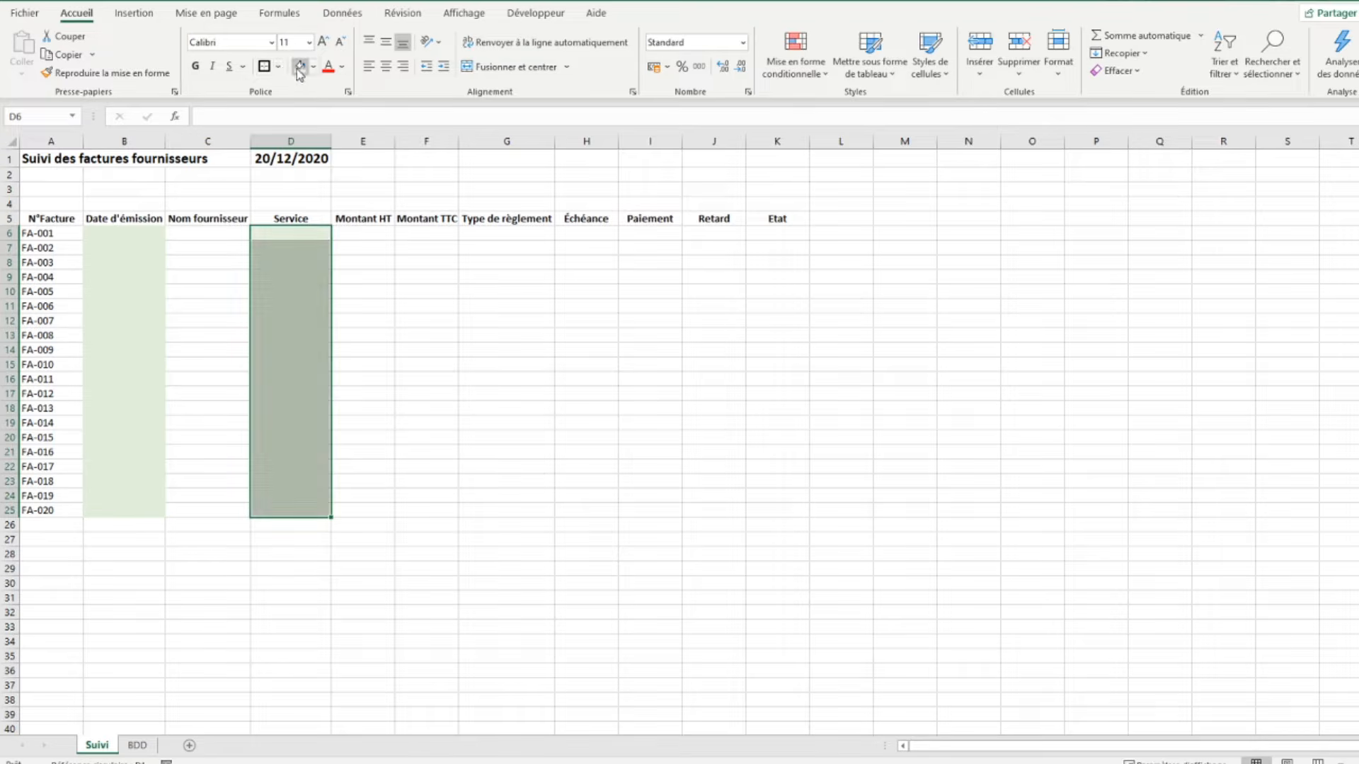
pyautogui.click(368, 233)
pyautogui.click(407, 233)
pyautogui.moveTo(352, 233); pyautogui.dragTo(407, 517)
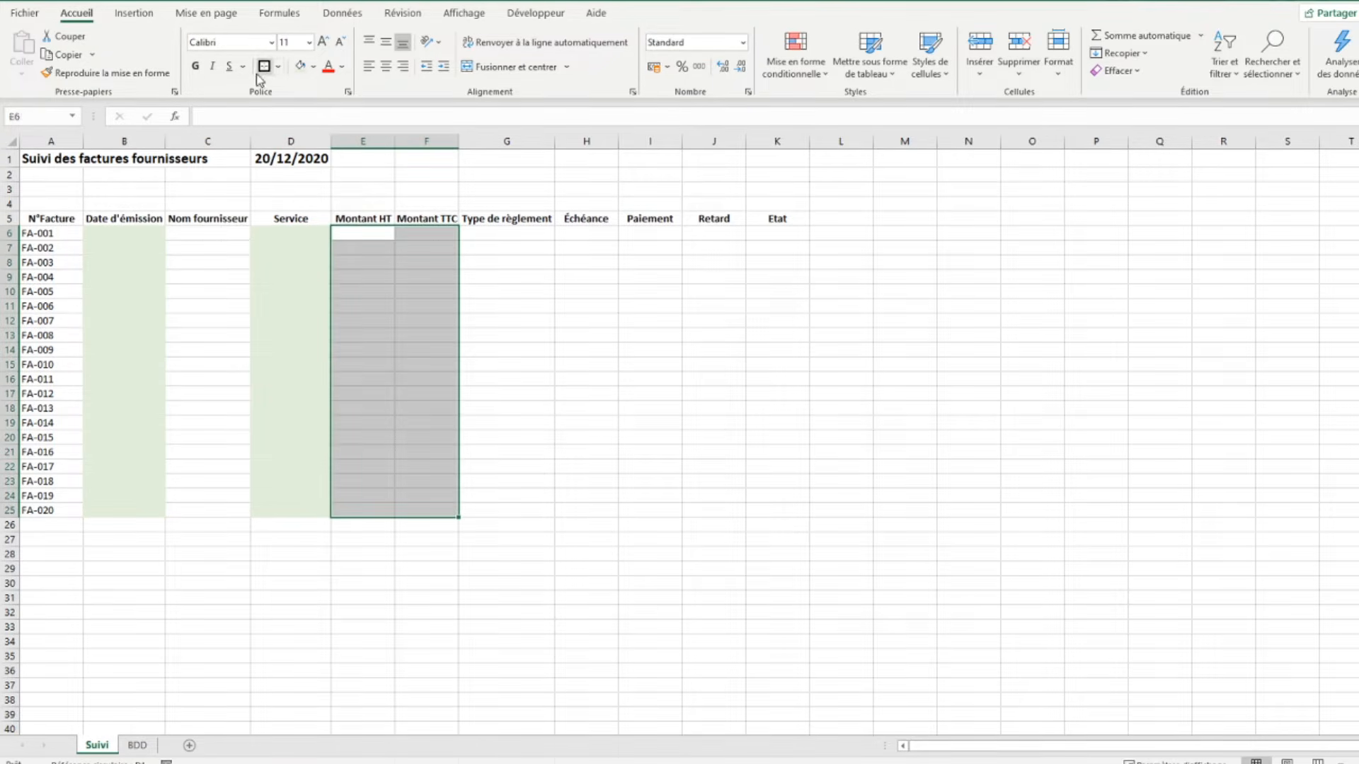
pyautogui.click(300, 66)
# Restrict the Type de règlement cells G6:G25 to a validation list sourced from the payment types in BDD A6:A9.
pyautogui.click(503, 233)
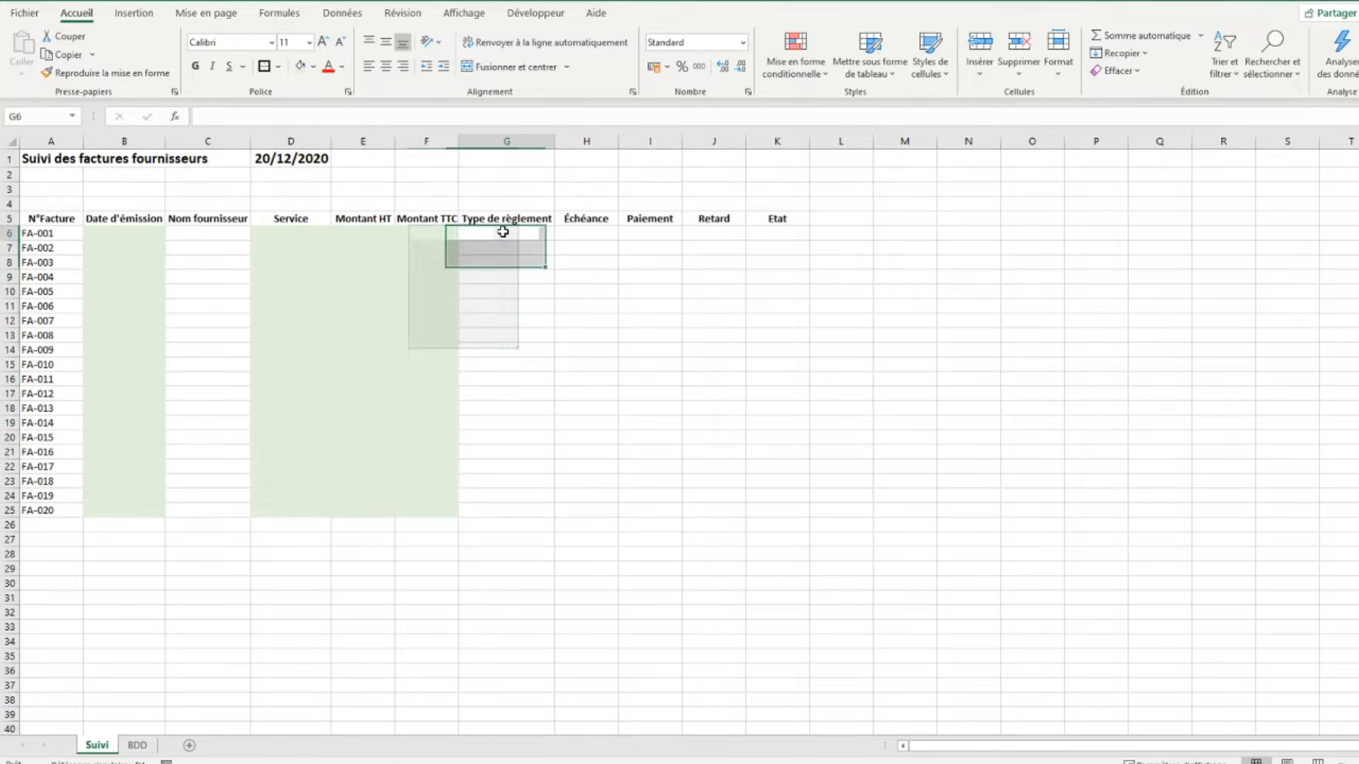
pyautogui.moveTo(505, 231)
pyautogui.mouseDown()
pyautogui.moveTo(493, 521)
pyautogui.moveTo(499, 236)
pyautogui.mouseUp()
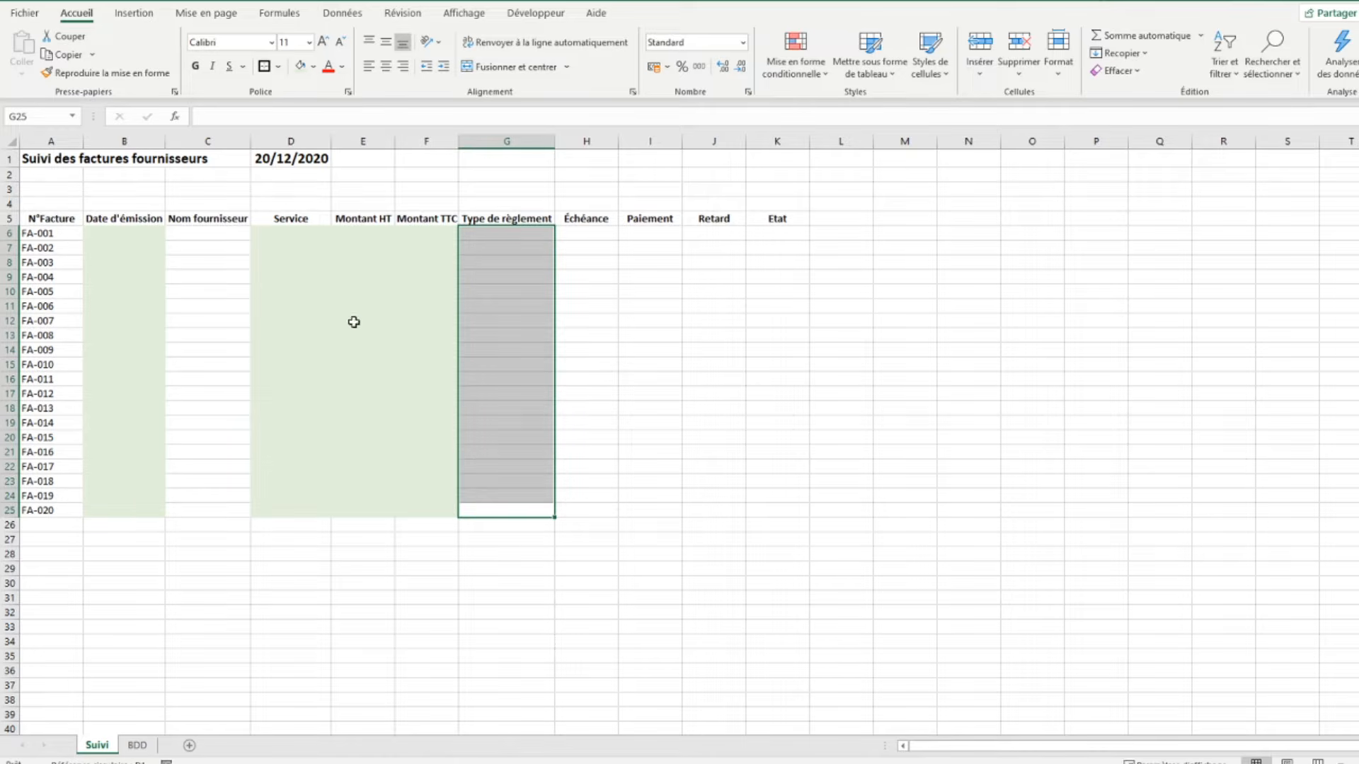
pyautogui.click(342, 13)
pyautogui.click(949, 71)
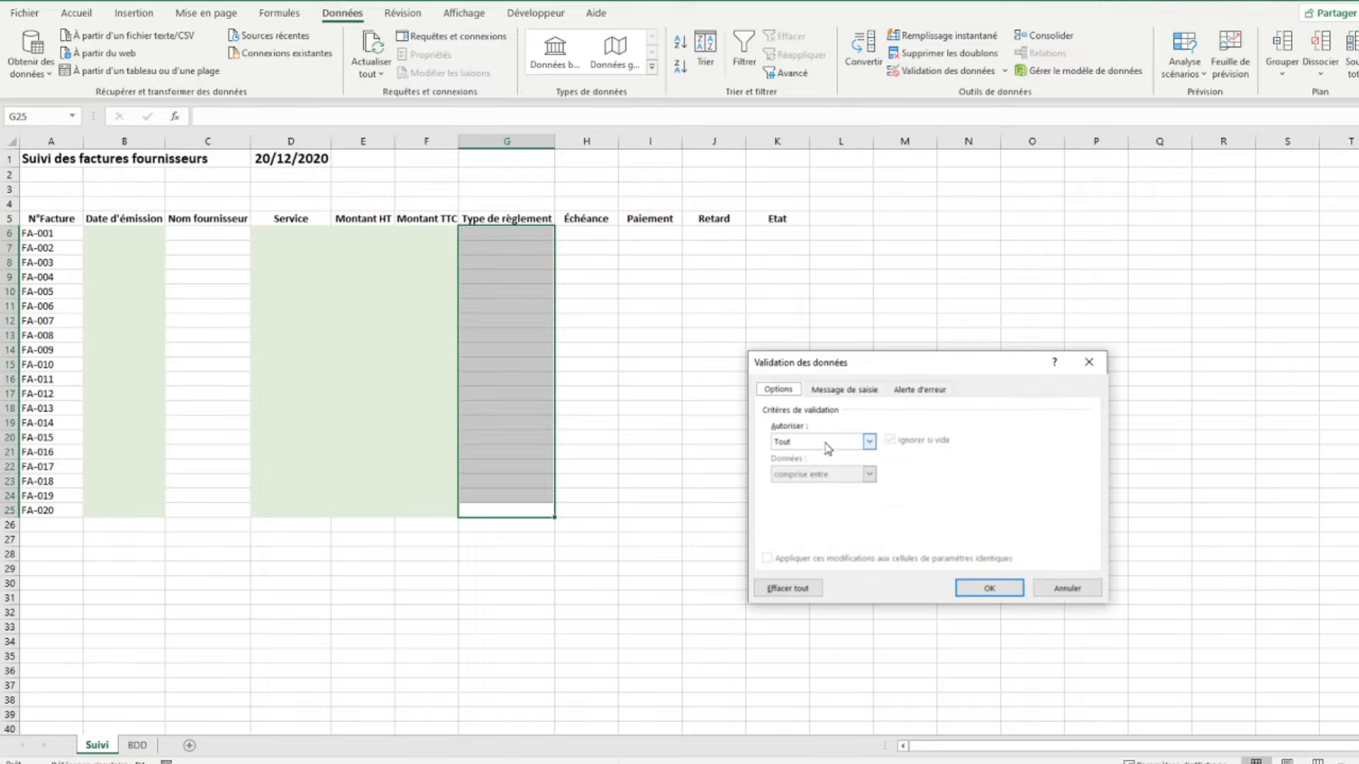
pyautogui.click(802, 439)
pyautogui.click(796, 484)
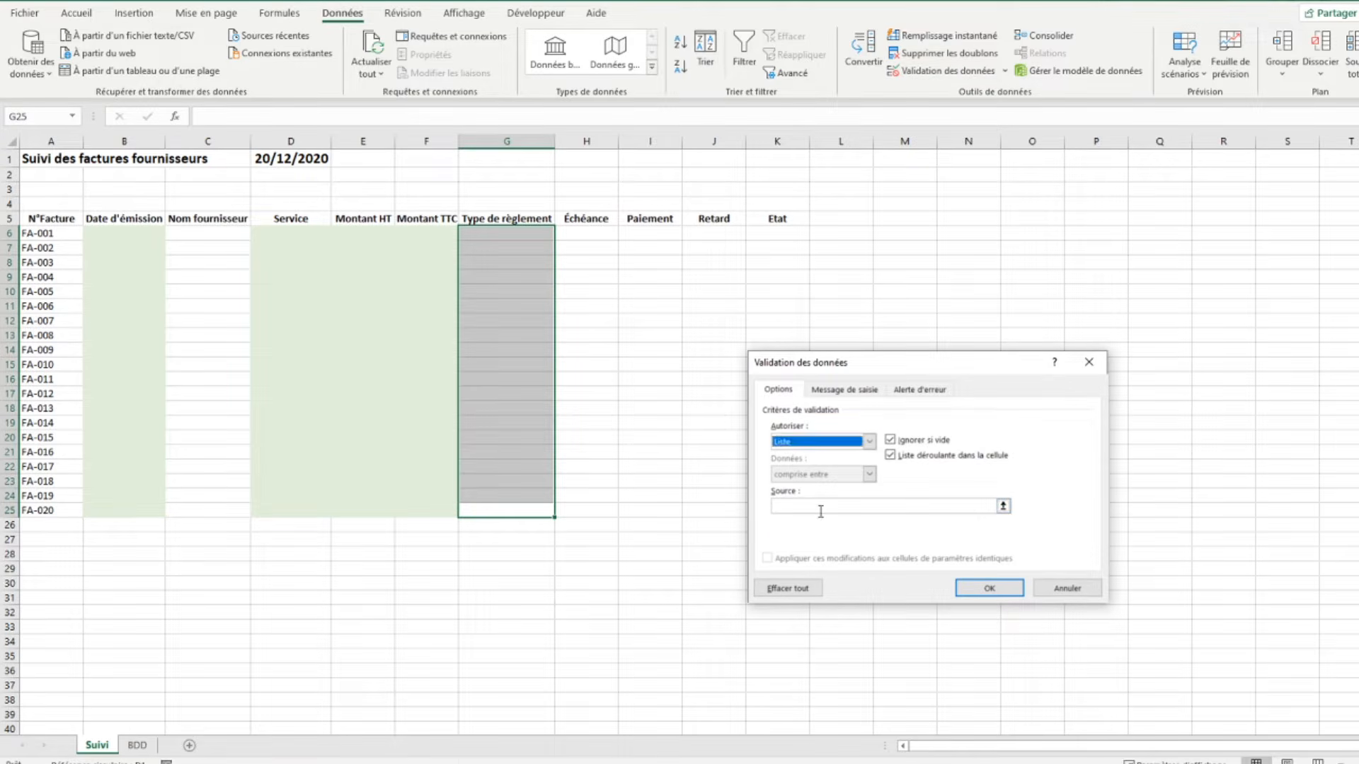
pyautogui.click(139, 747)
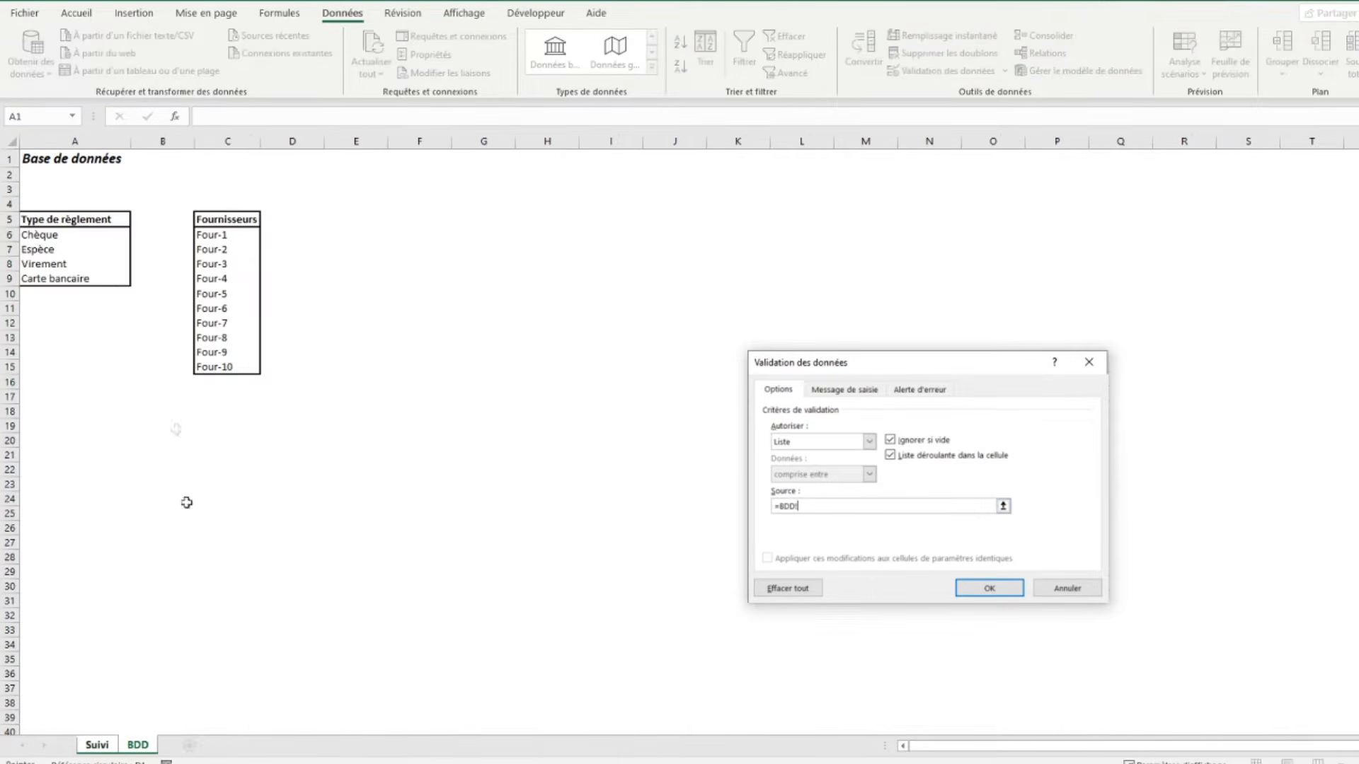
pyautogui.moveTo(51, 236); pyautogui.dragTo(53, 281)
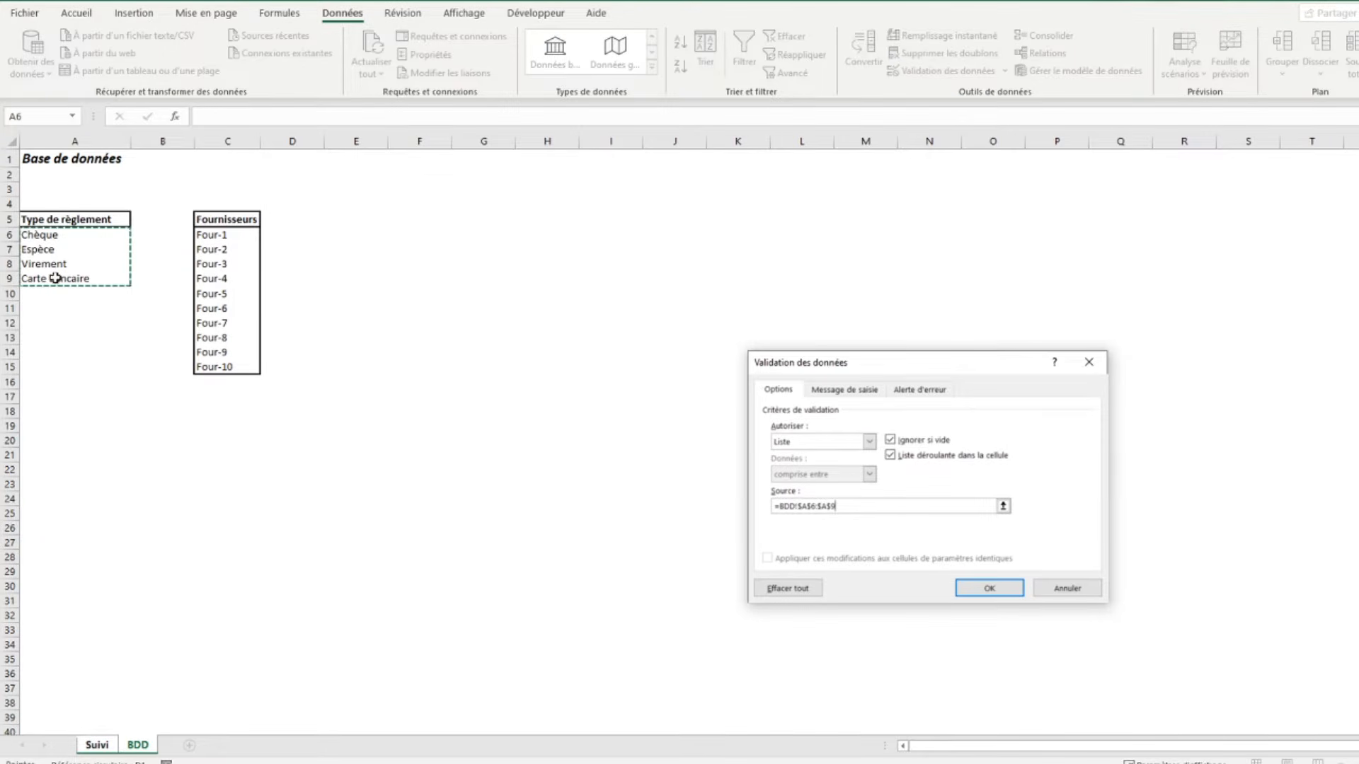
pyautogui.click(987, 588)
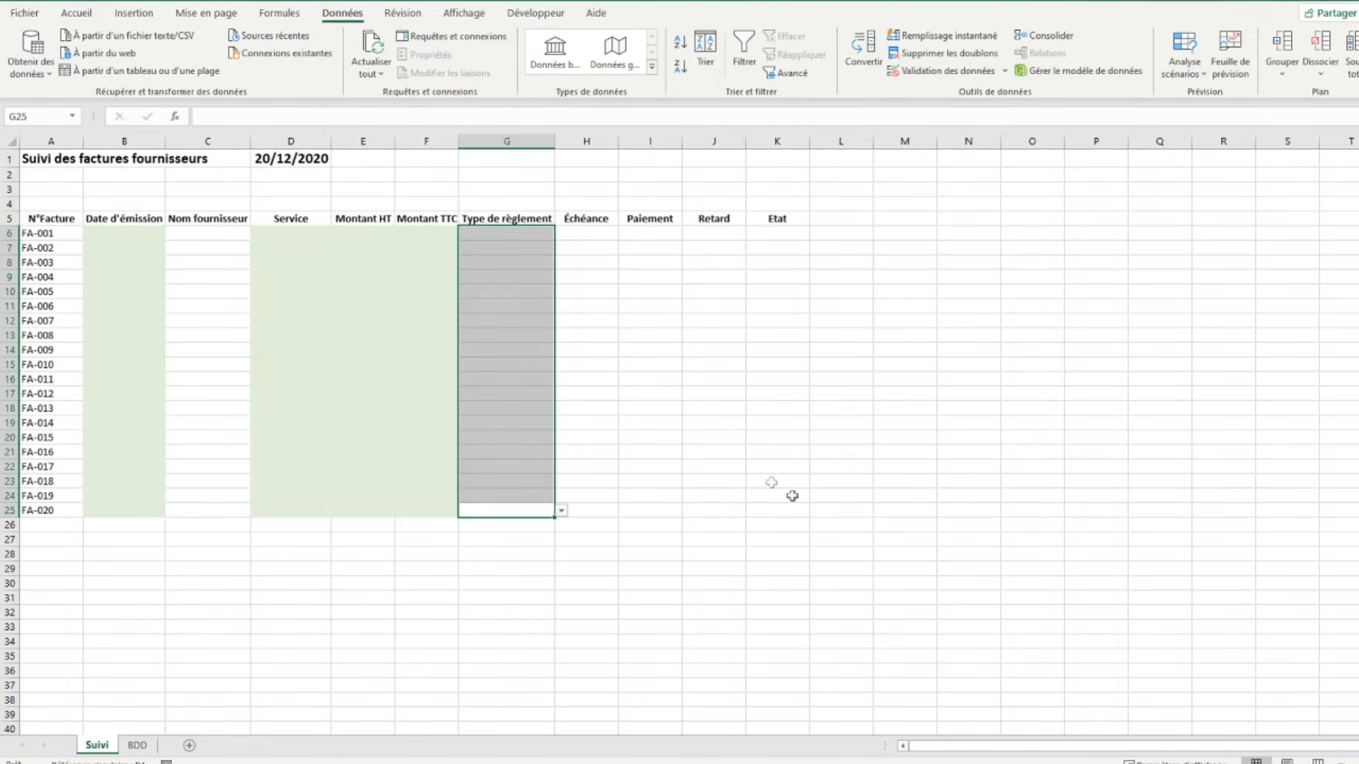
# Test the payment type drop-down list in G6 by choosing Virement, and clear the cell.
pyautogui.click(516, 233)
pyautogui.click(559, 235)
pyautogui.click(499, 267)
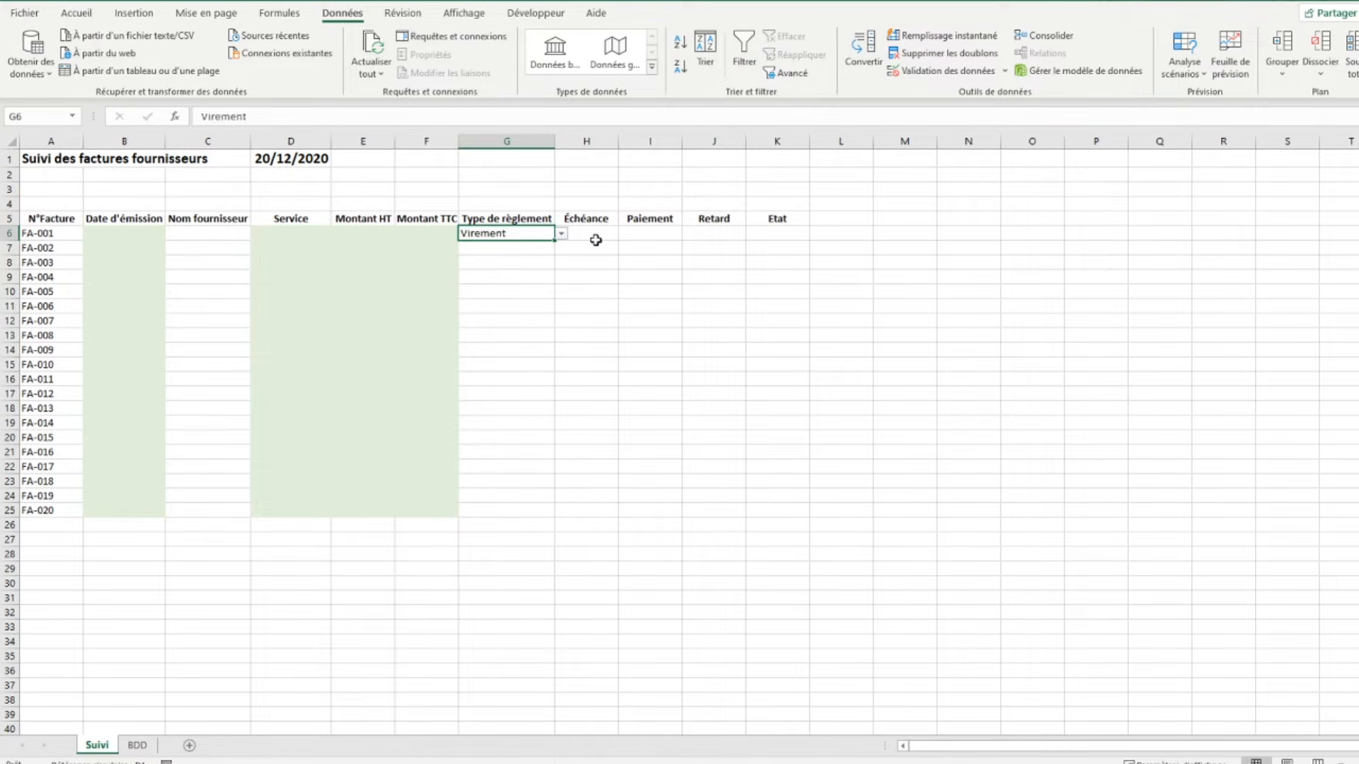
pyautogui.press('Delete')
# Apply the light green fill to the Échéance cells H6:H25.
pyautogui.click(596, 240)
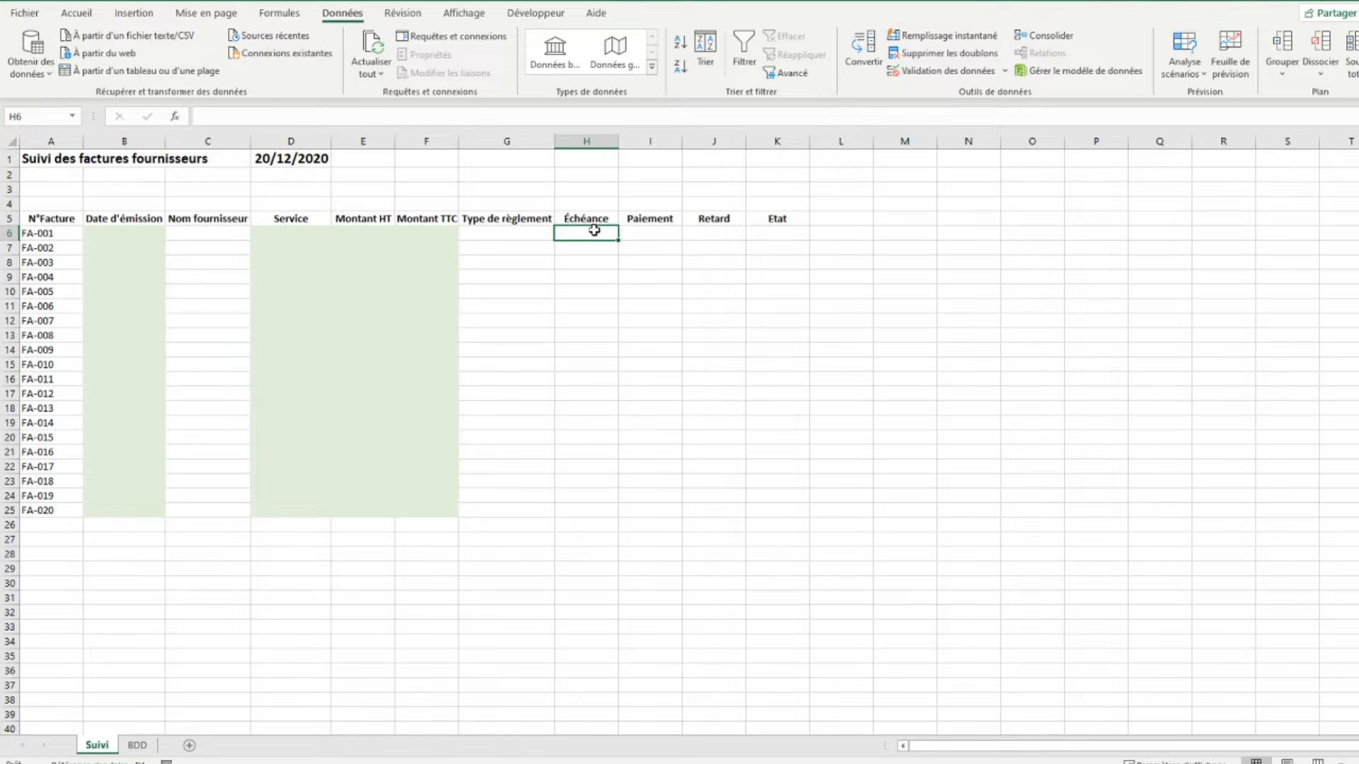
pyautogui.moveTo(594, 230); pyautogui.dragTo(576, 510)
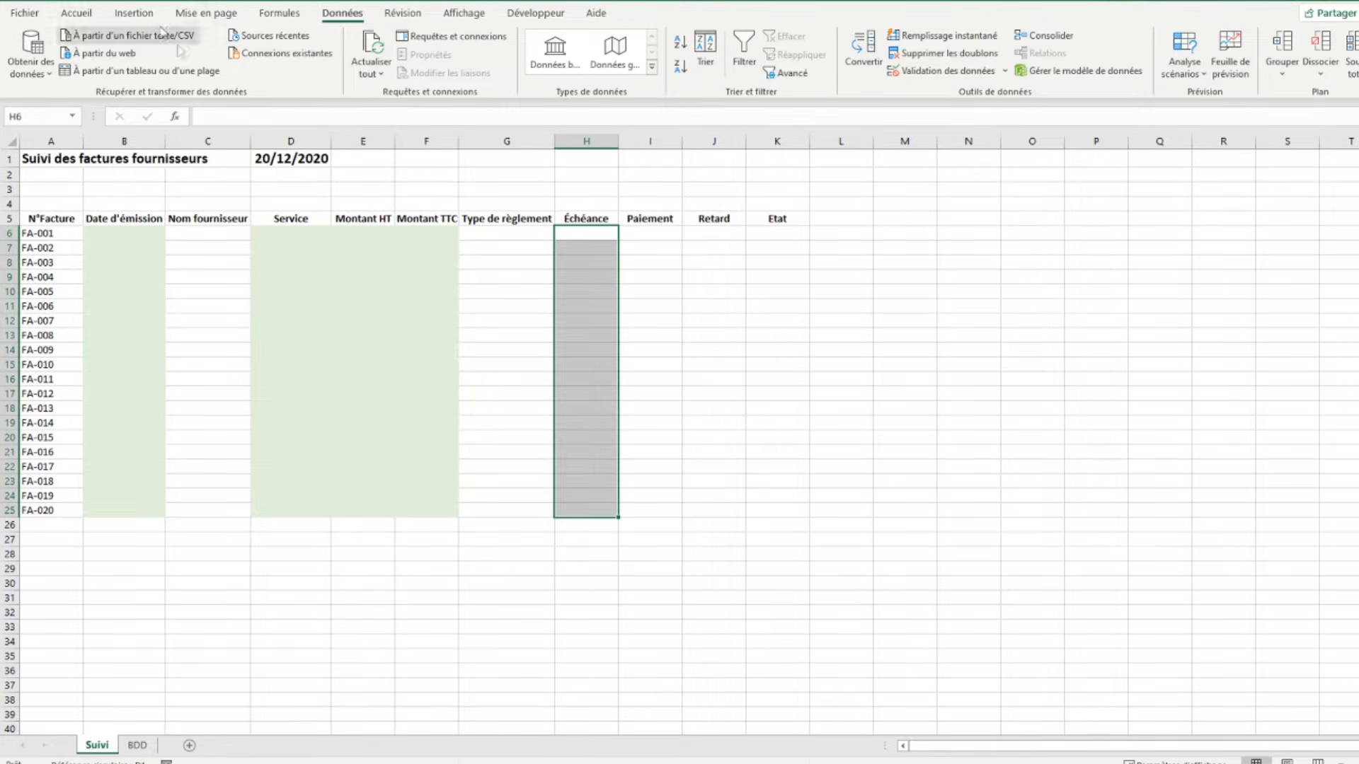
pyautogui.click(75, 17)
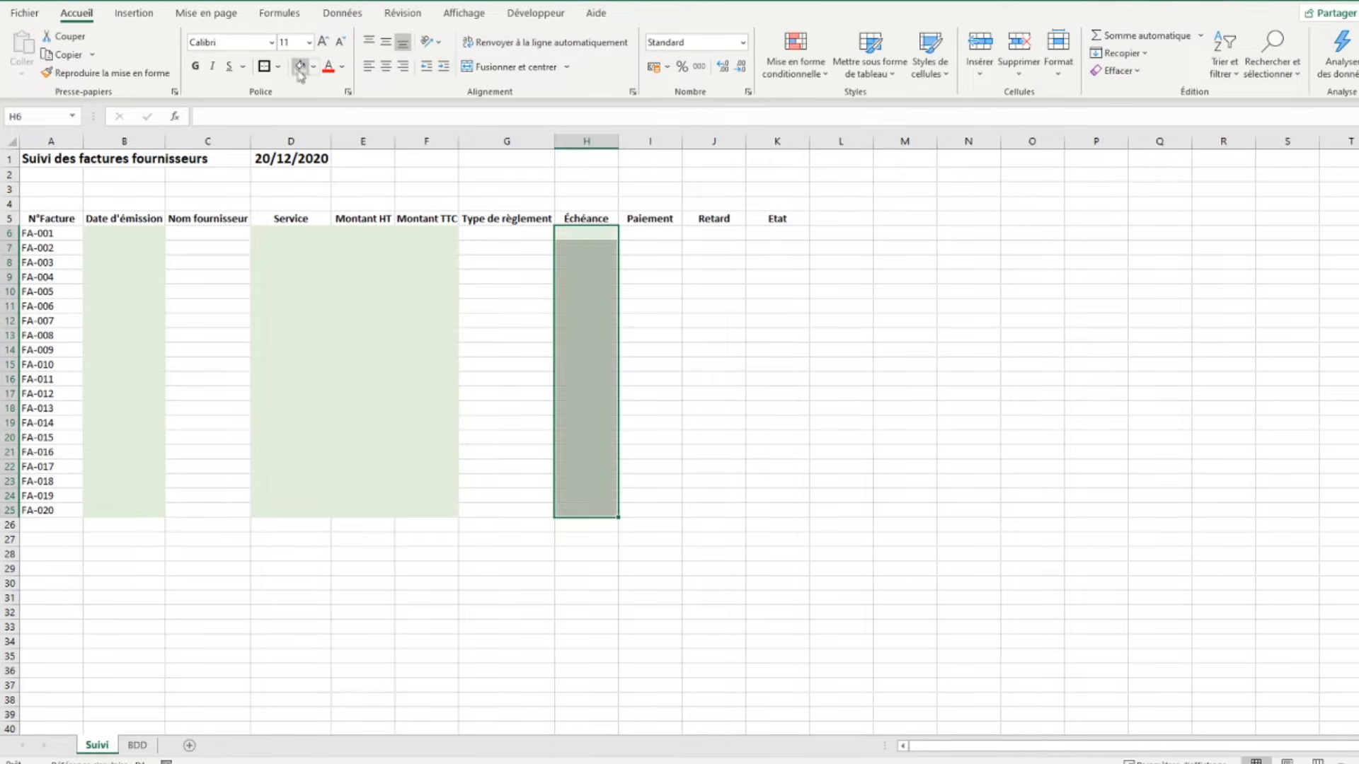
# Change the header in I5 to Date paiement and autofit the width of column I.
pyautogui.click(654, 219)
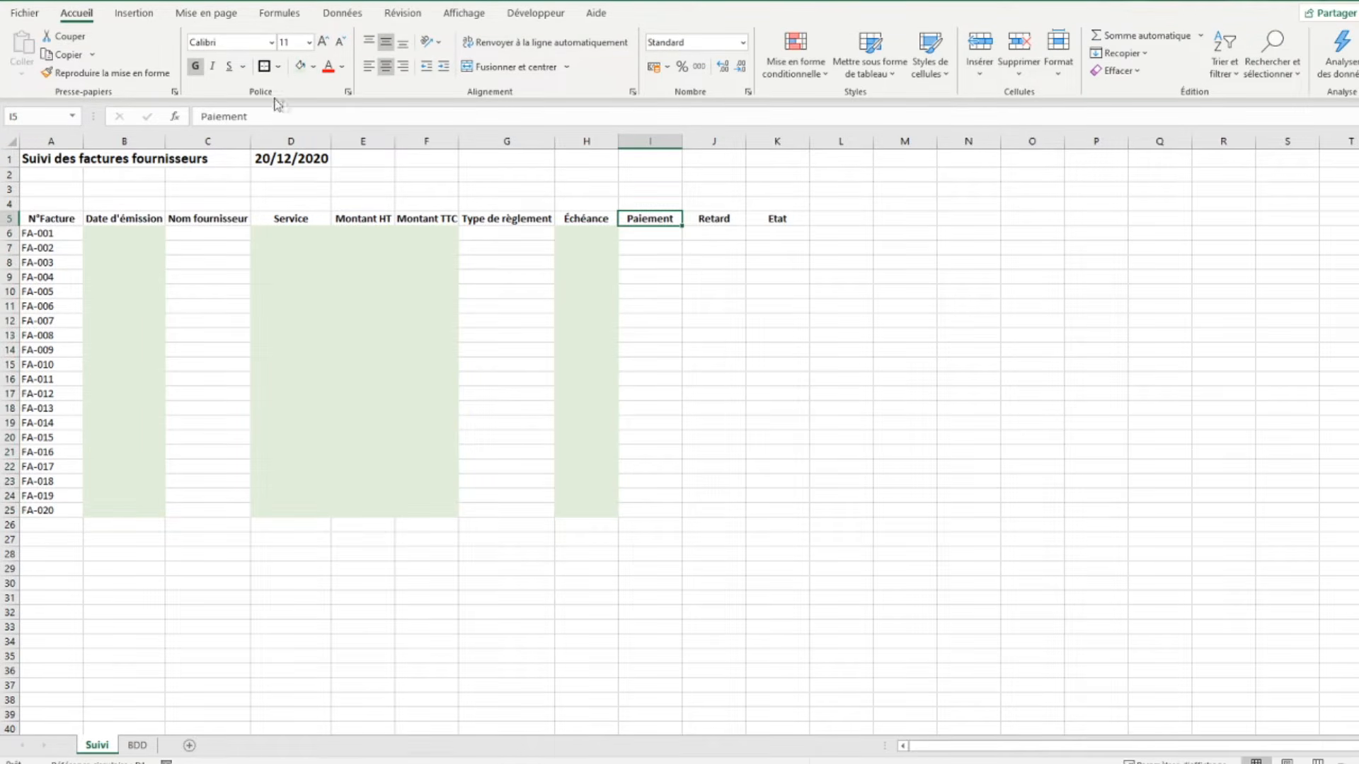
pyautogui.click(202, 116)
pyautogui.write('Date')
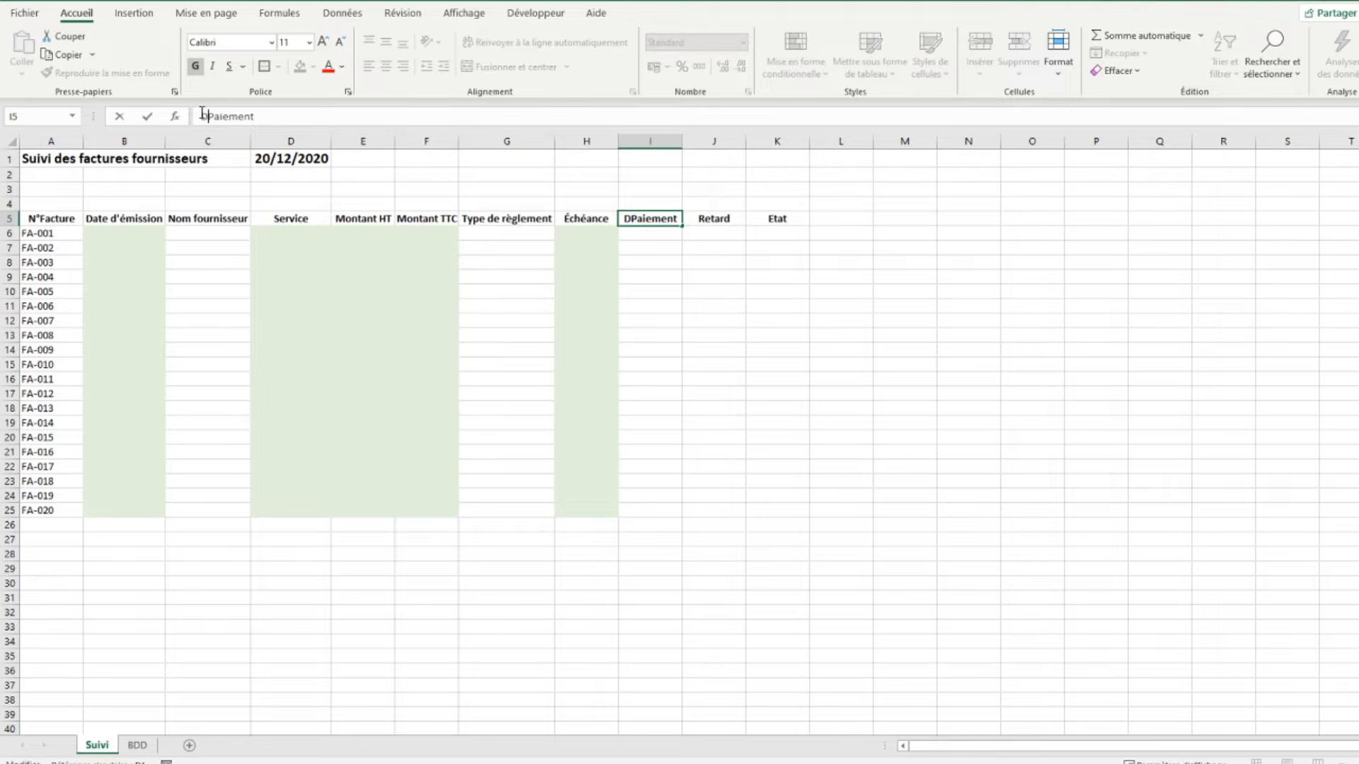
pyautogui.press('Delete')
pyautogui.write('p')
pyautogui.press('Return')
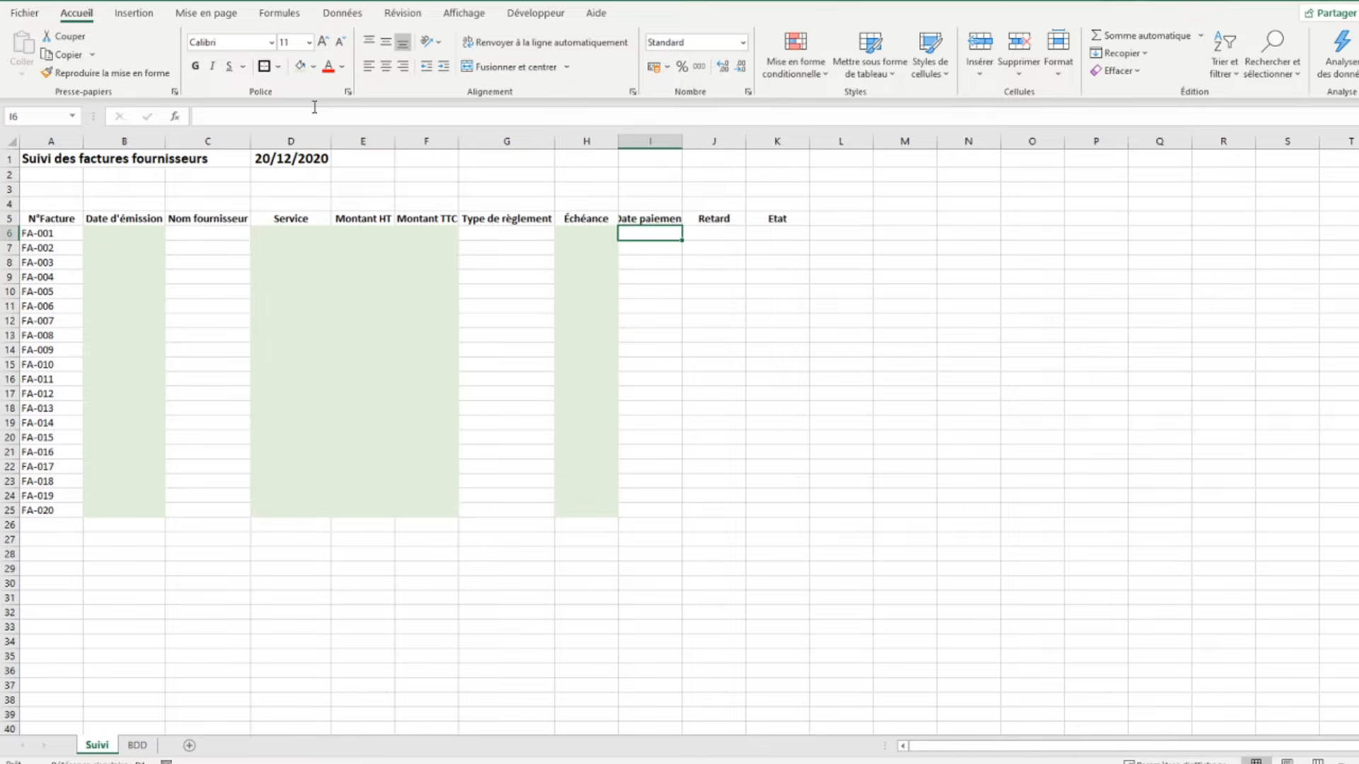
pyautogui.doubleClick(682, 141)
# Apply the light green fill to the Date paiement cells I6:I25.
pyautogui.moveTo(656, 230); pyautogui.dragTo(641, 511)
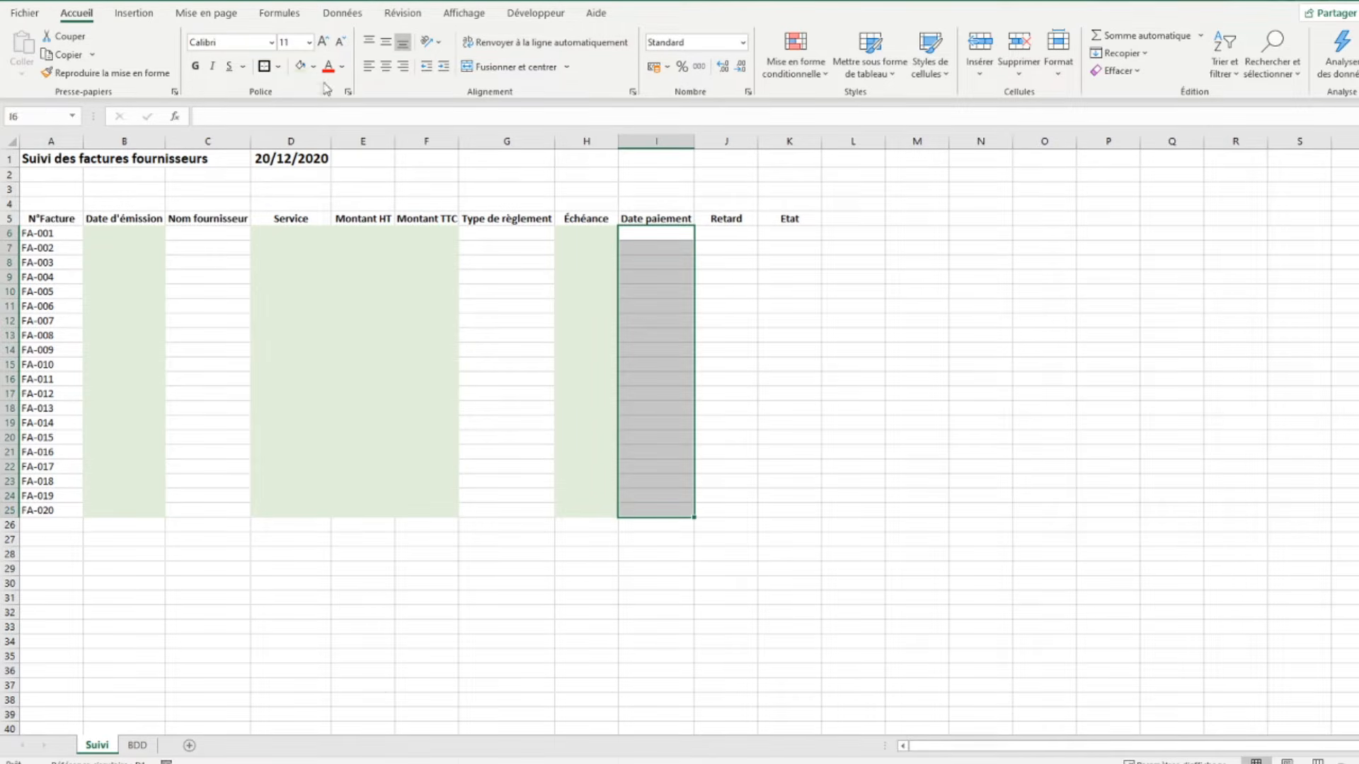
pyautogui.click(299, 71)
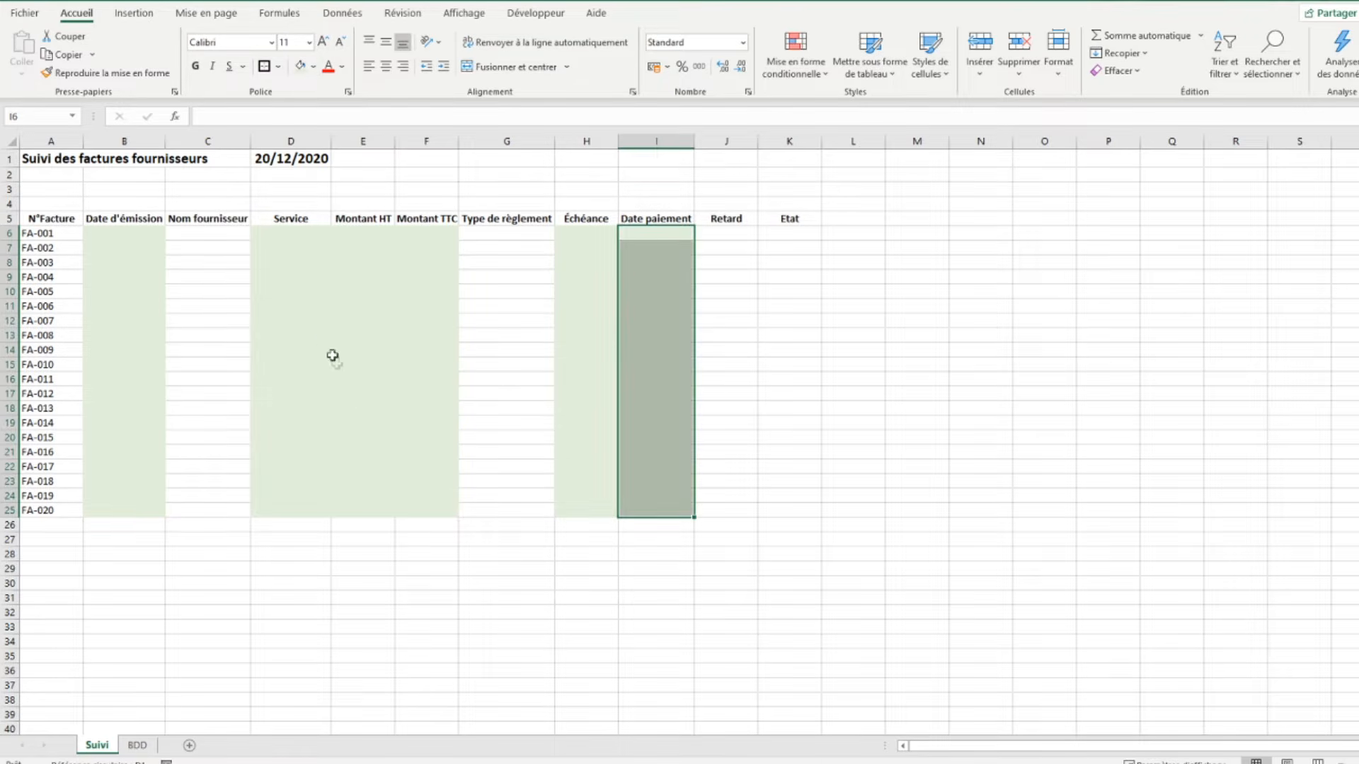
pyautogui.click(358, 420)
# Apply thick outside borders around the whole table A5:K25 and around its header row A5:K5.
pyautogui.moveTo(36, 221); pyautogui.dragTo(787, 509)
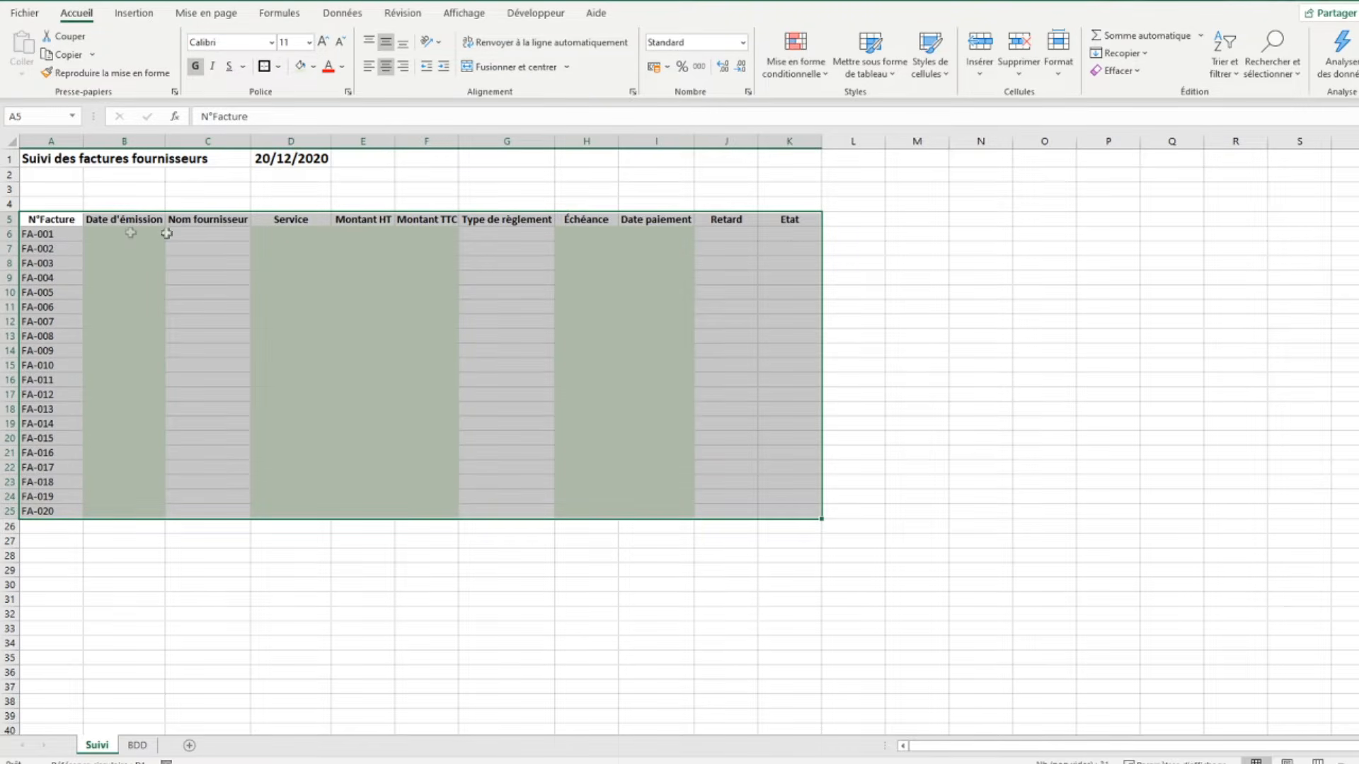
pyautogui.moveTo(43, 221); pyautogui.dragTo(789, 219)
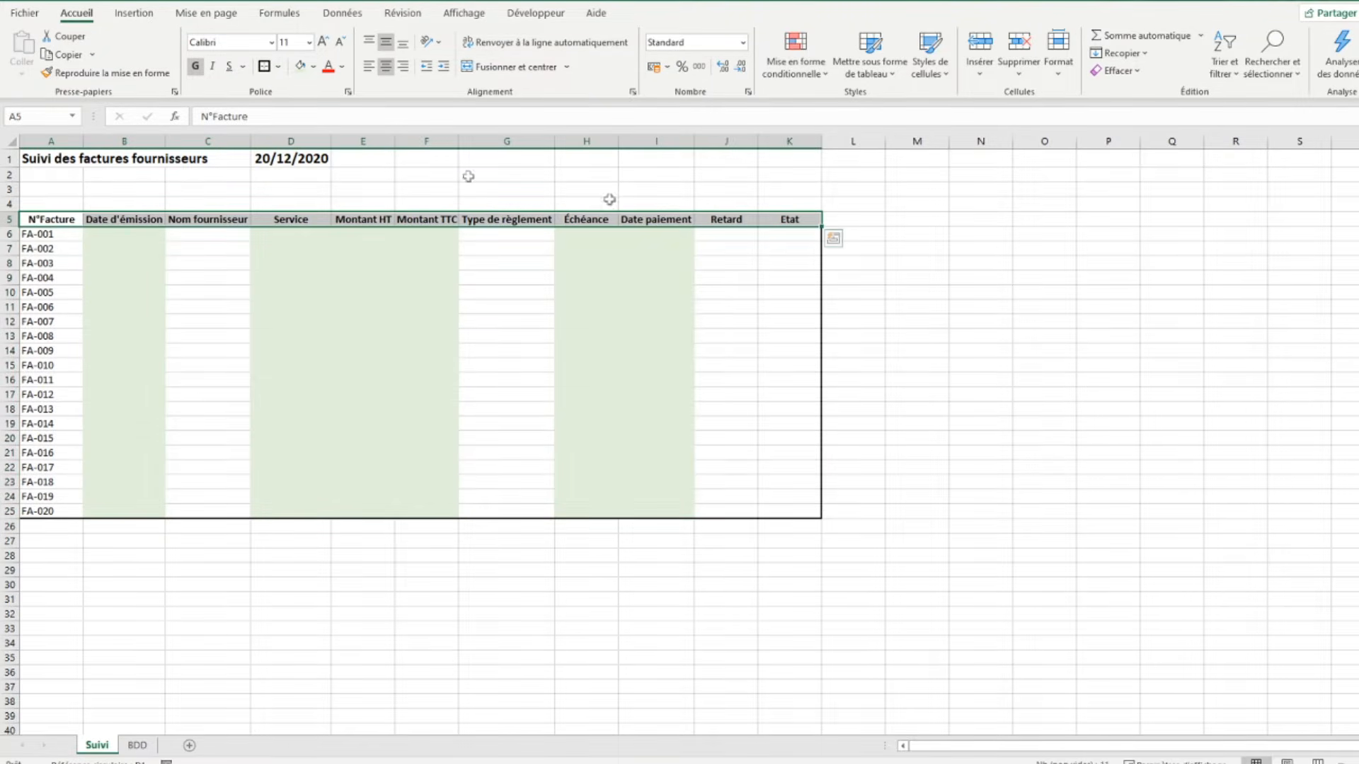
pyautogui.click(267, 67)
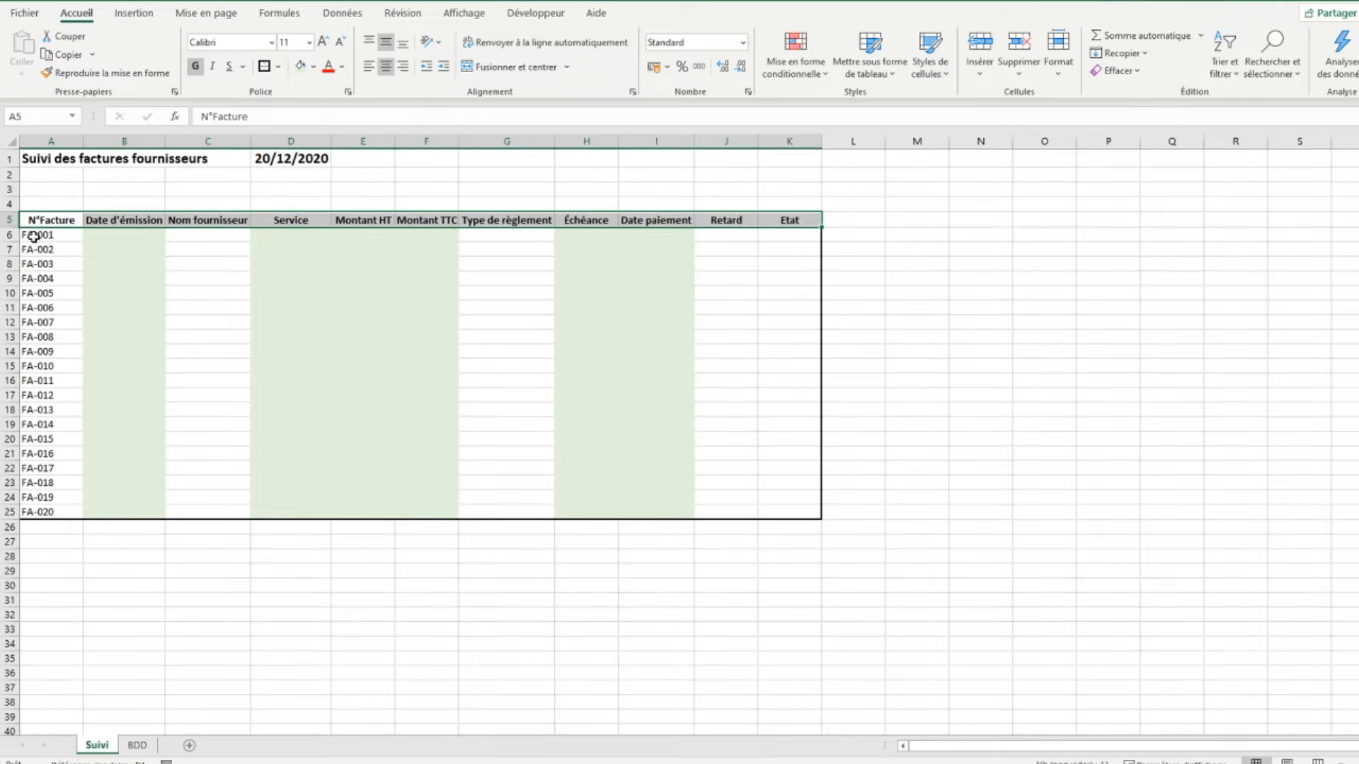
# Apply all borders to the table body cells A6:K25.
pyautogui.moveTo(32, 235); pyautogui.dragTo(770, 509)
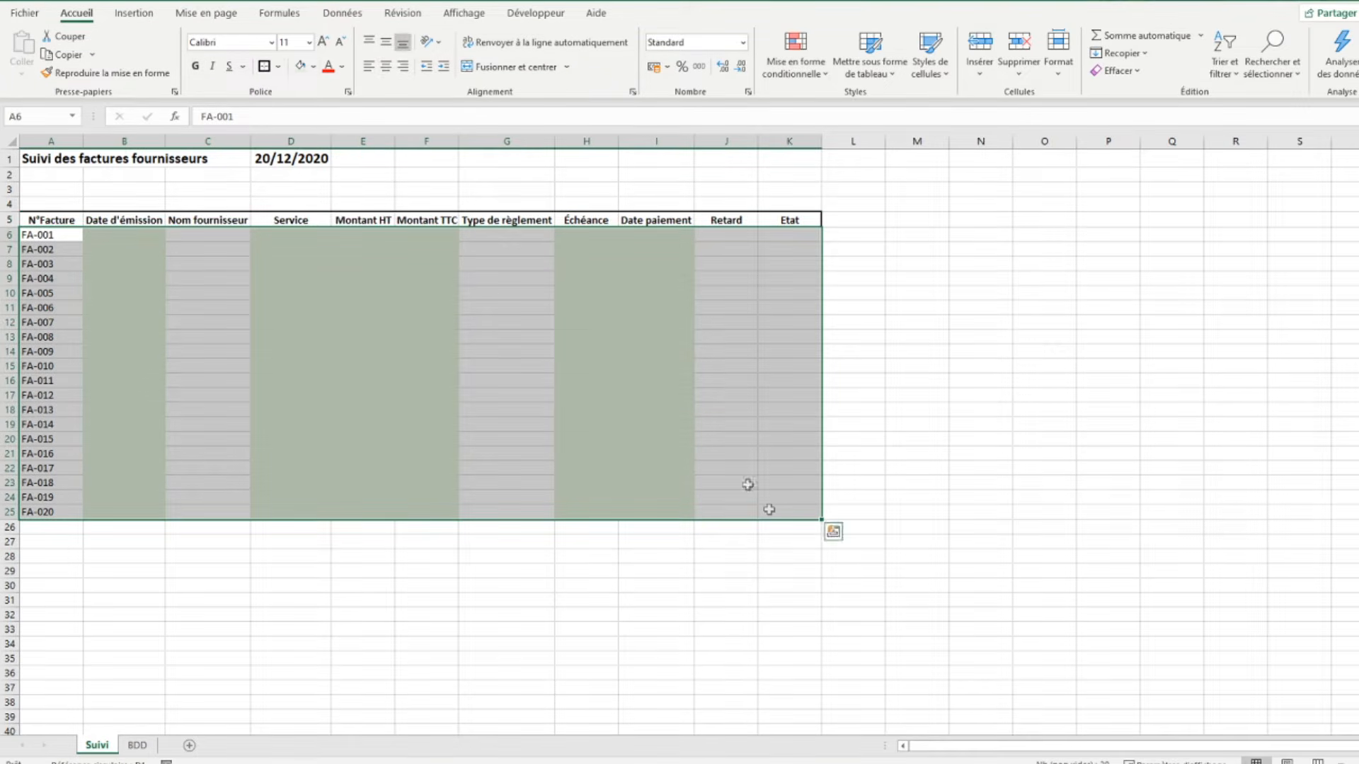
pyautogui.click(280, 67)
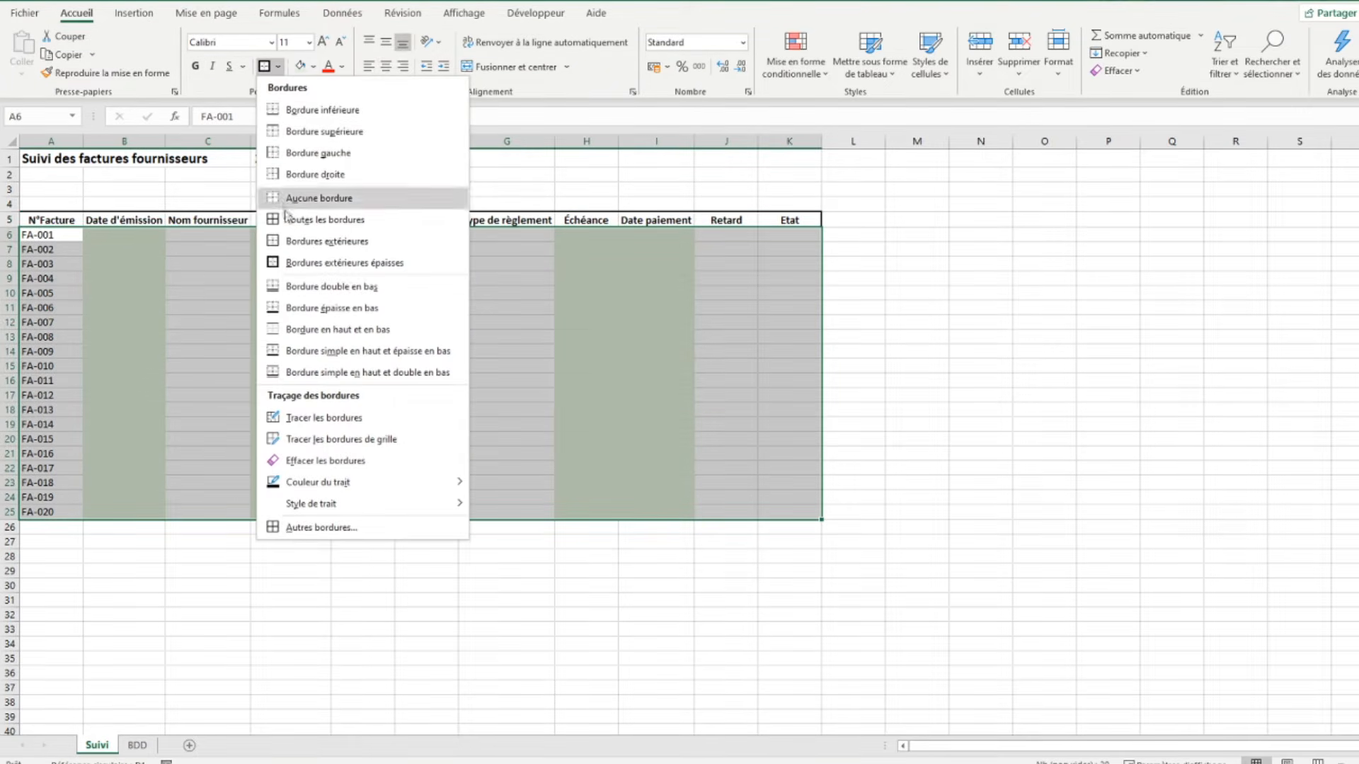
pyautogui.click(304, 188)
pyautogui.click(106, 294)
# Apply a thick outside border around the table's header row A5:K5.
pyautogui.moveTo(39, 222); pyautogui.dragTo(773, 220)
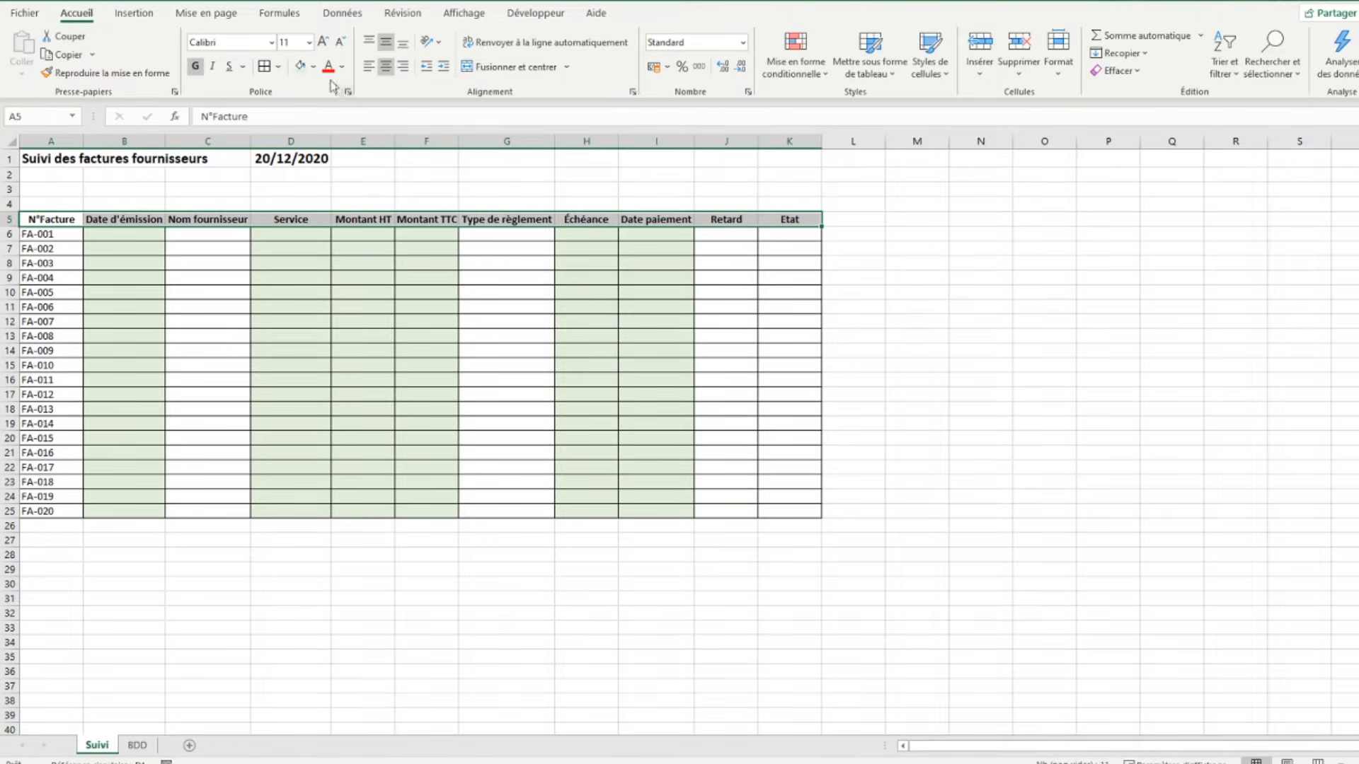
pyautogui.click(277, 71)
pyautogui.click(279, 69)
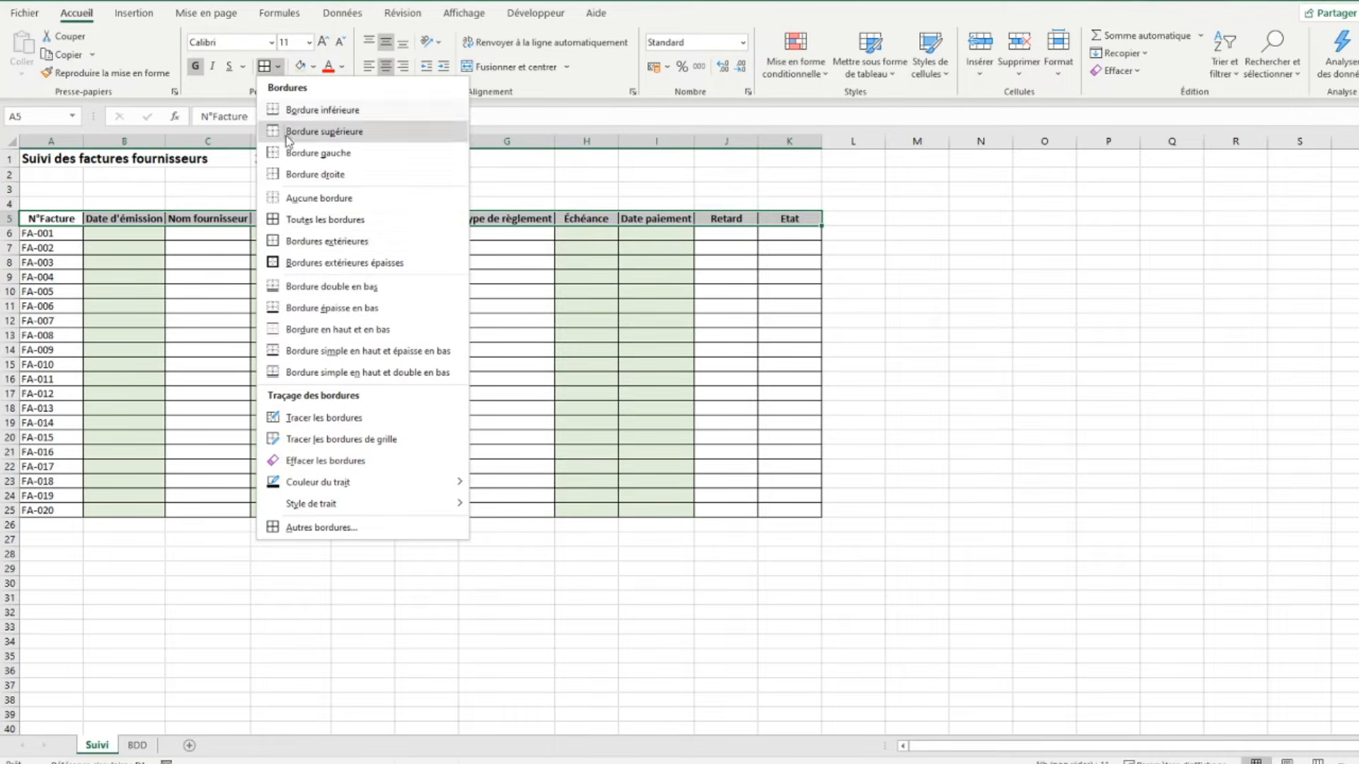
pyautogui.click(295, 266)
pyautogui.click(593, 365)
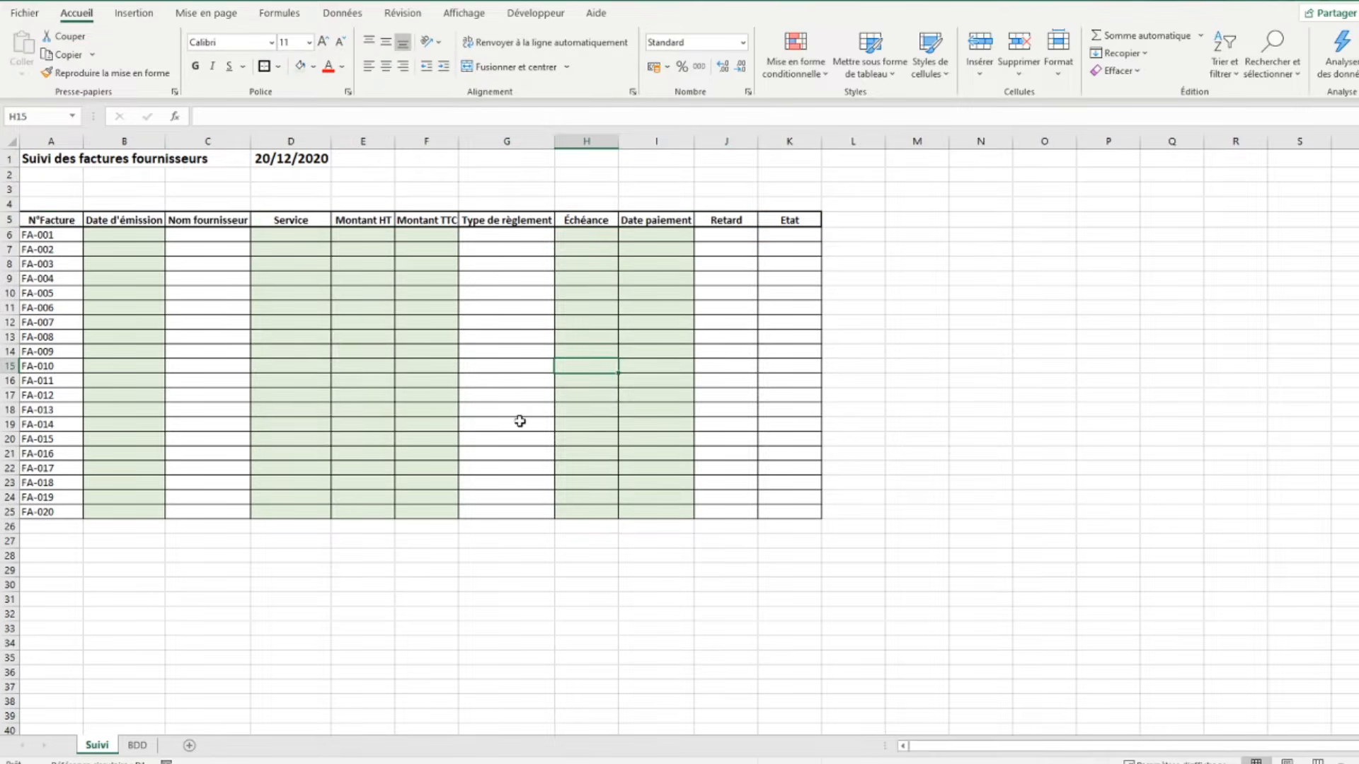
pyautogui.click(8, 220)
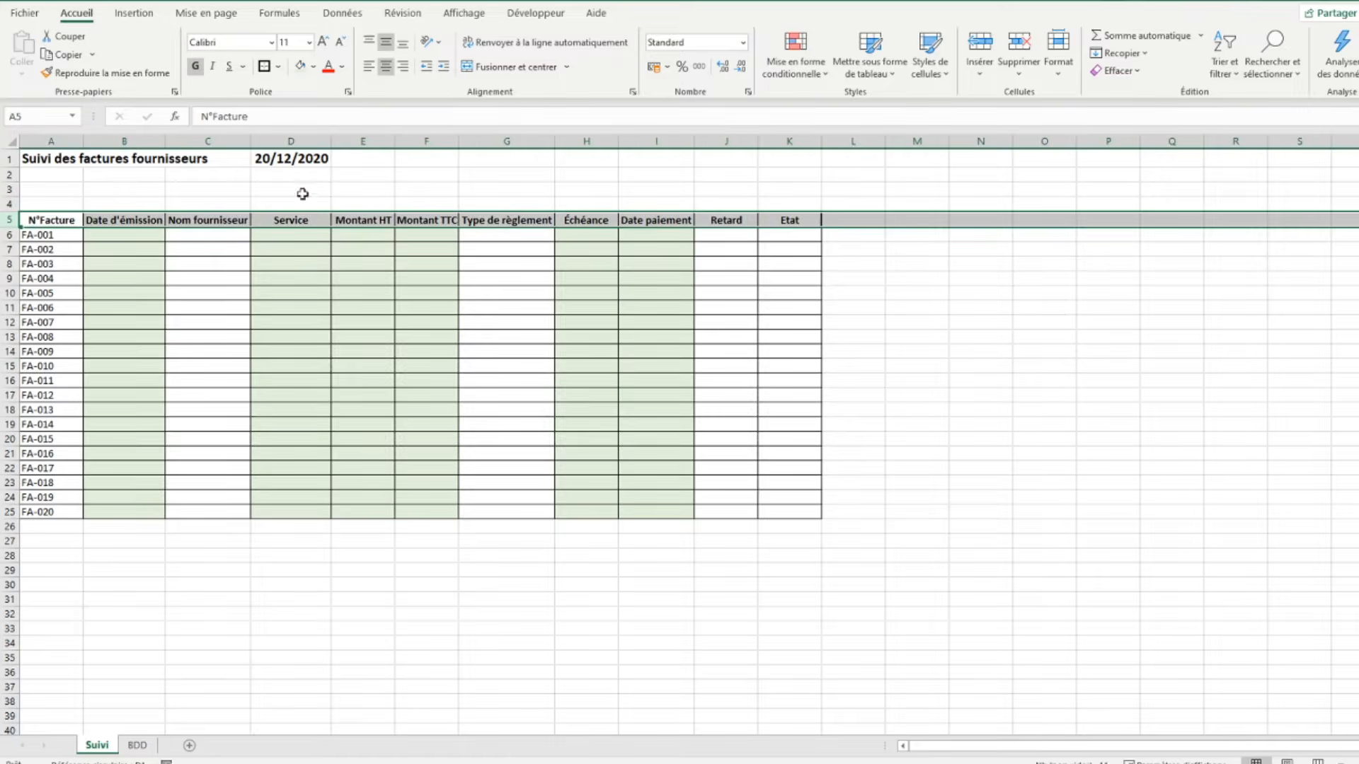
pyautogui.click(157, 291)
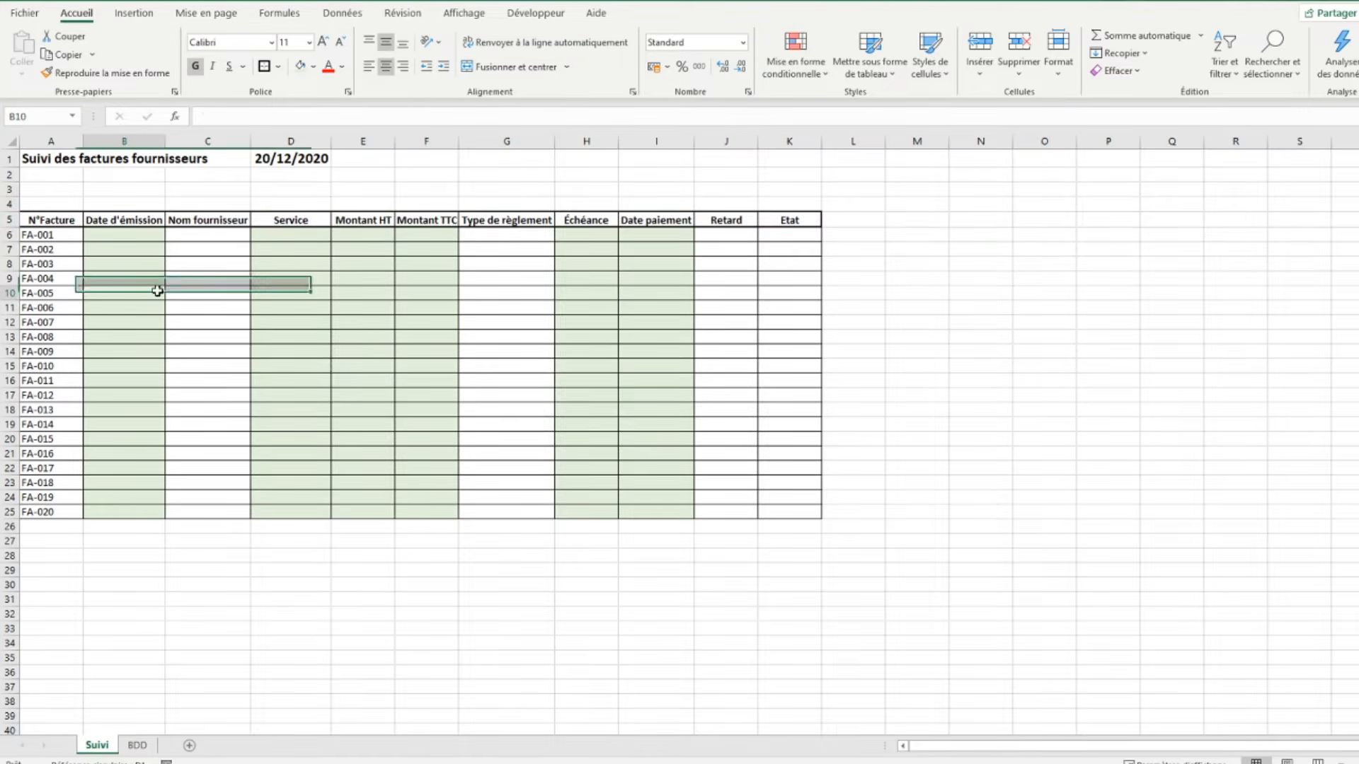
pyautogui.click(59, 157)
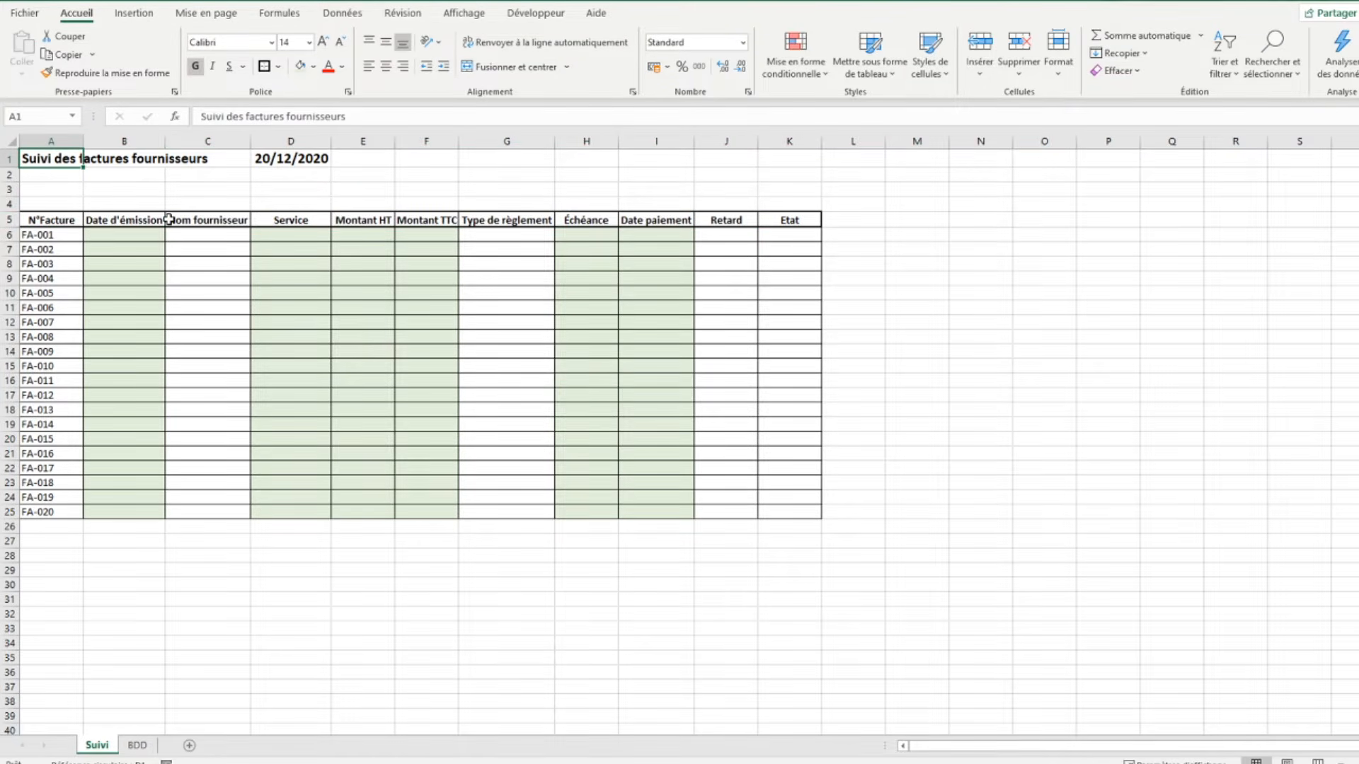
pyautogui.click(726, 234)
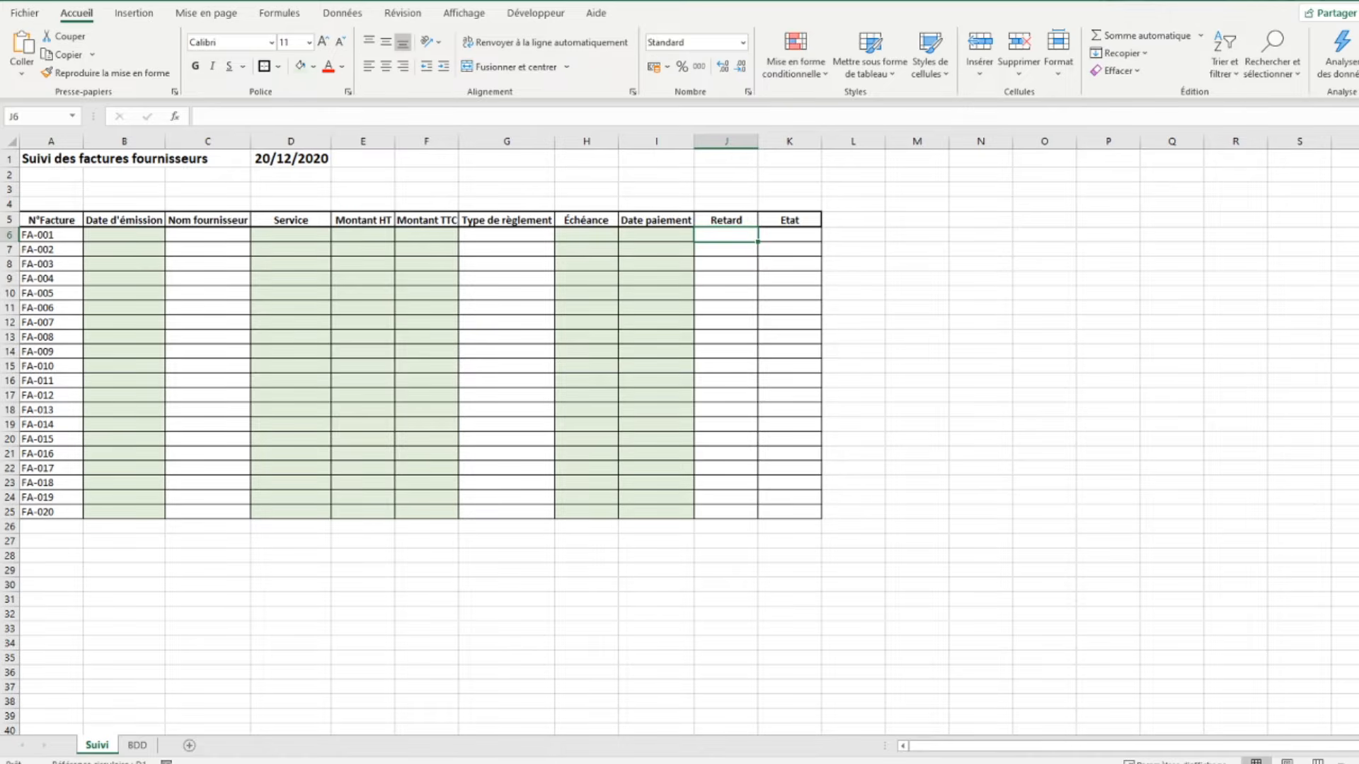
# Enter 01/12/2020 as the issue date in B6 and choose Four-2 as the supplier in C6.
pyautogui.click(115, 233)
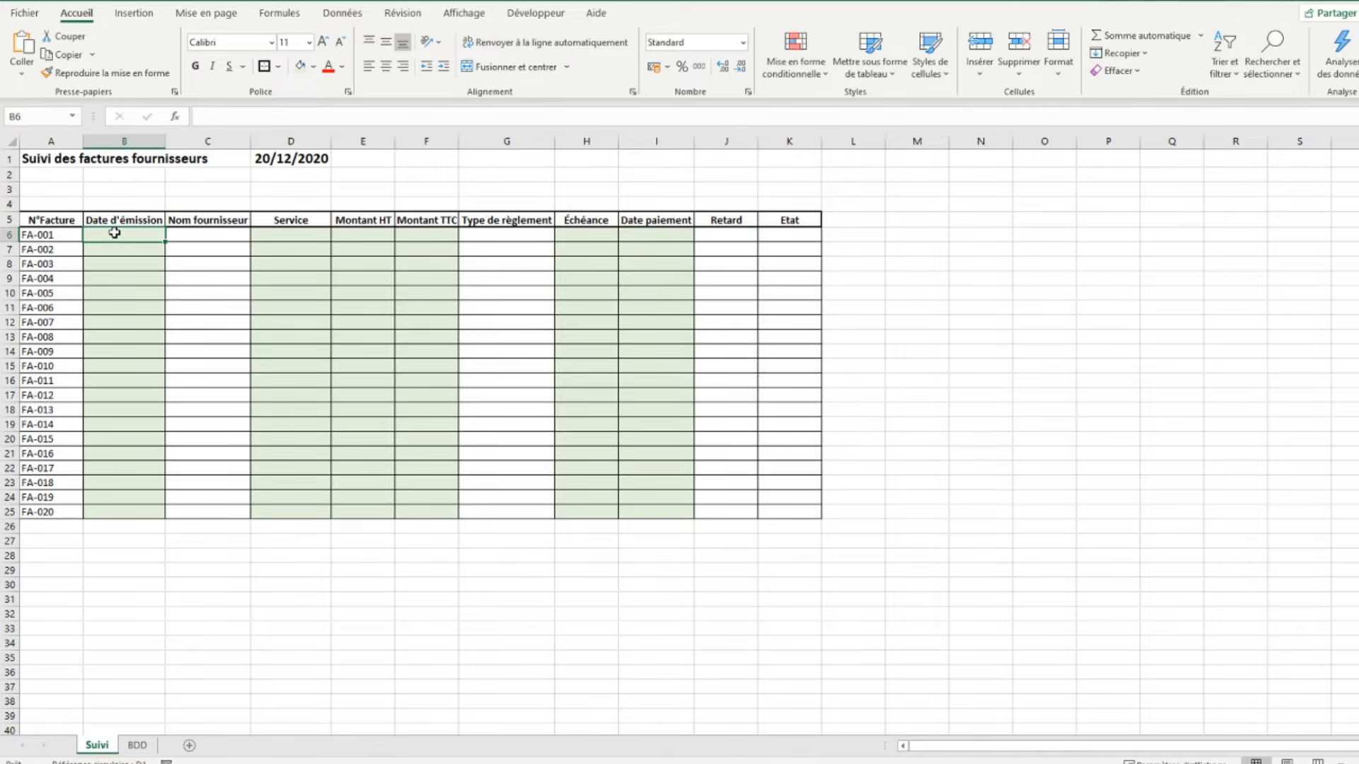
pyautogui.write('01/')
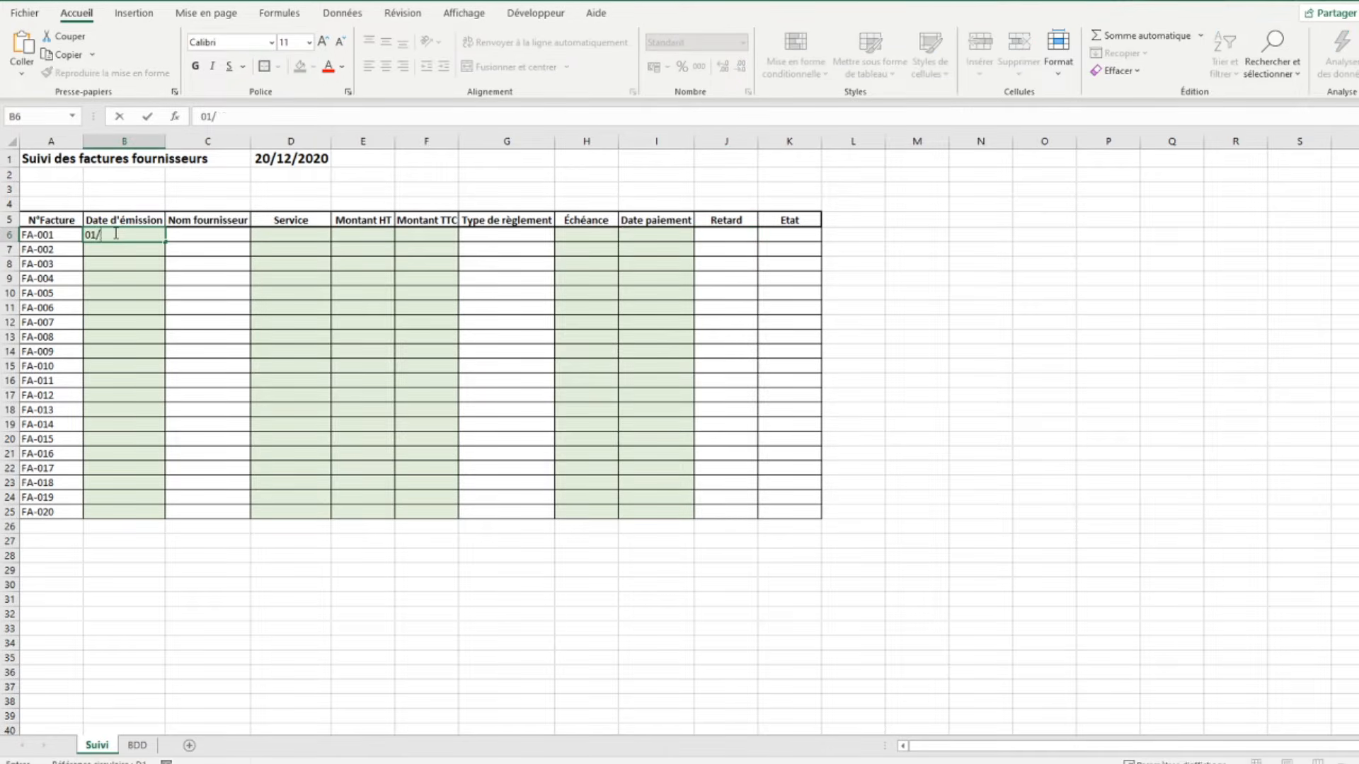
pyautogui.write('12/2020')
pyautogui.press('Tab')
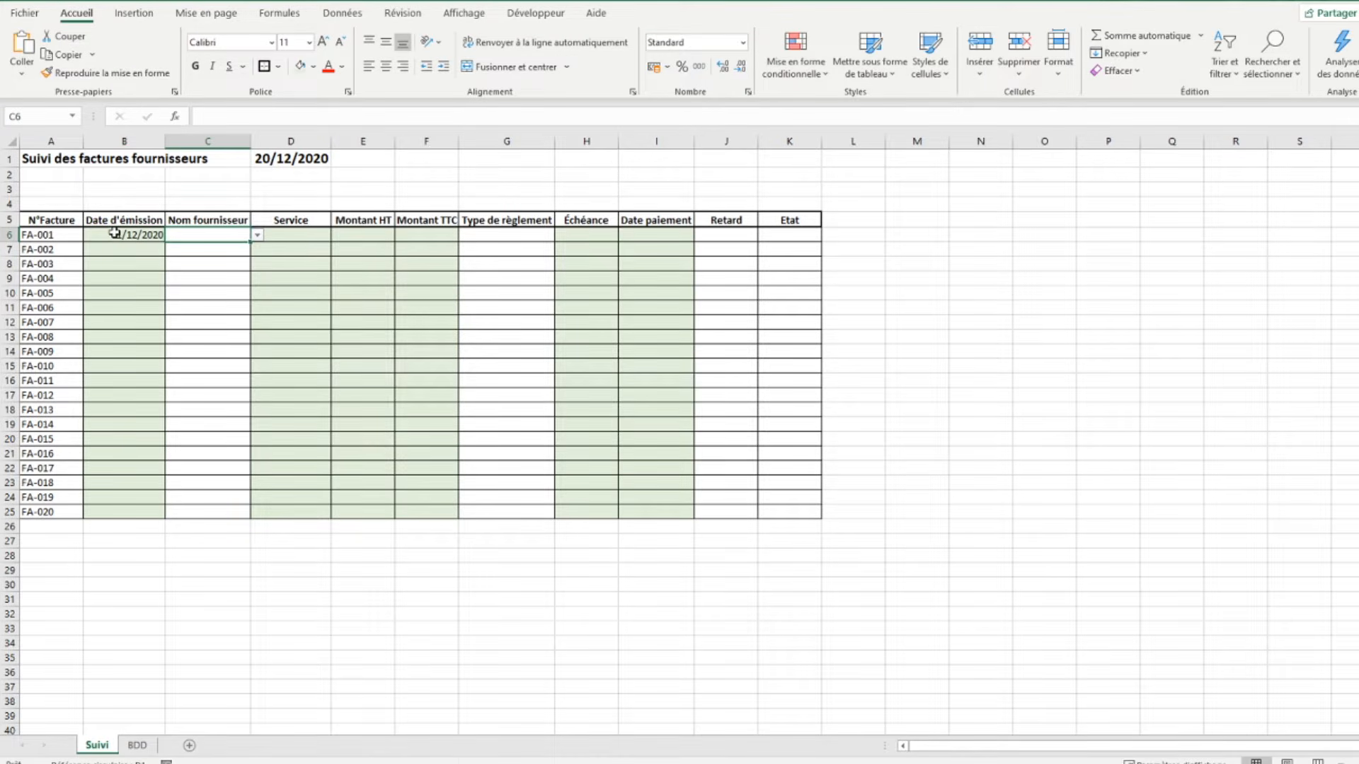
pyautogui.click(258, 235)
pyautogui.click(234, 267)
# Enter the service Rénovation in D6, with 1000 as Montant HT in E6 and 1200 as Montant TTC in F6.
pyautogui.click(284, 234)
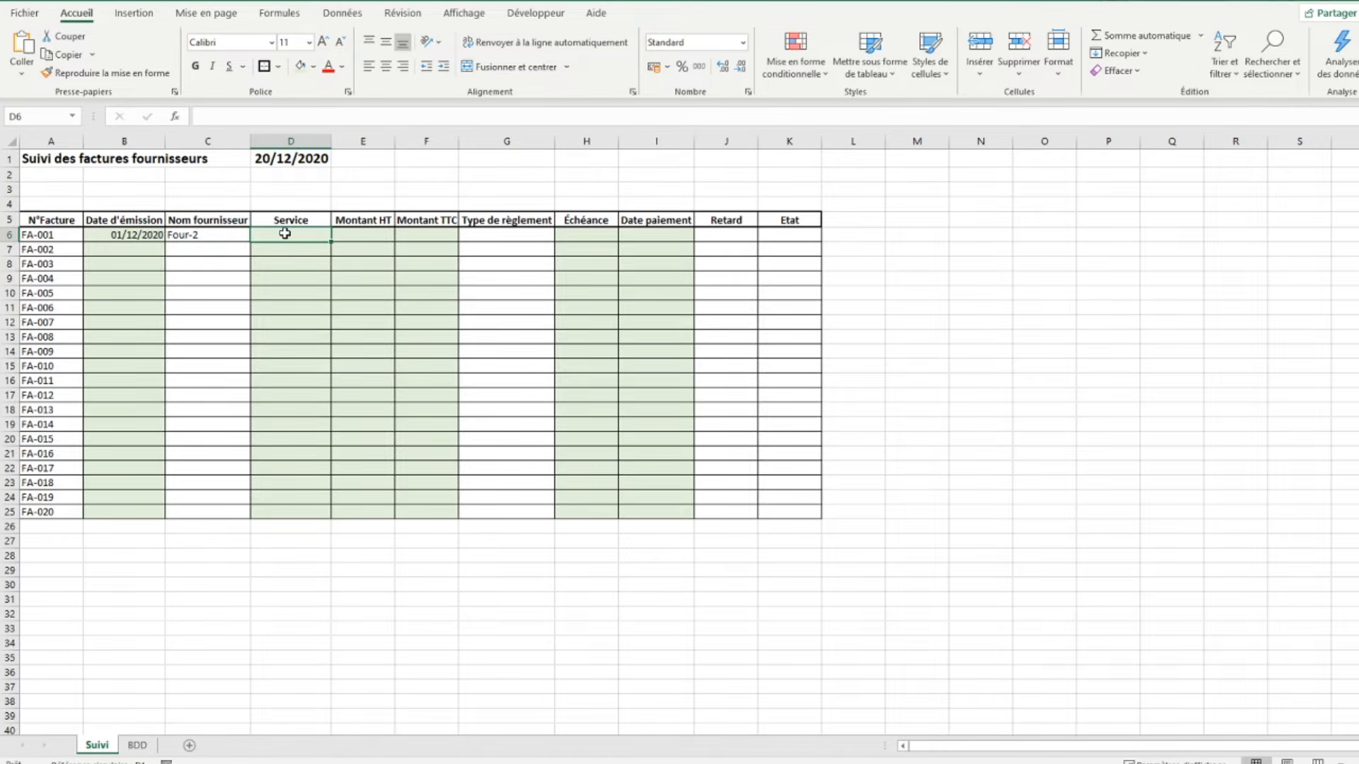
pyautogui.write('Rénov')
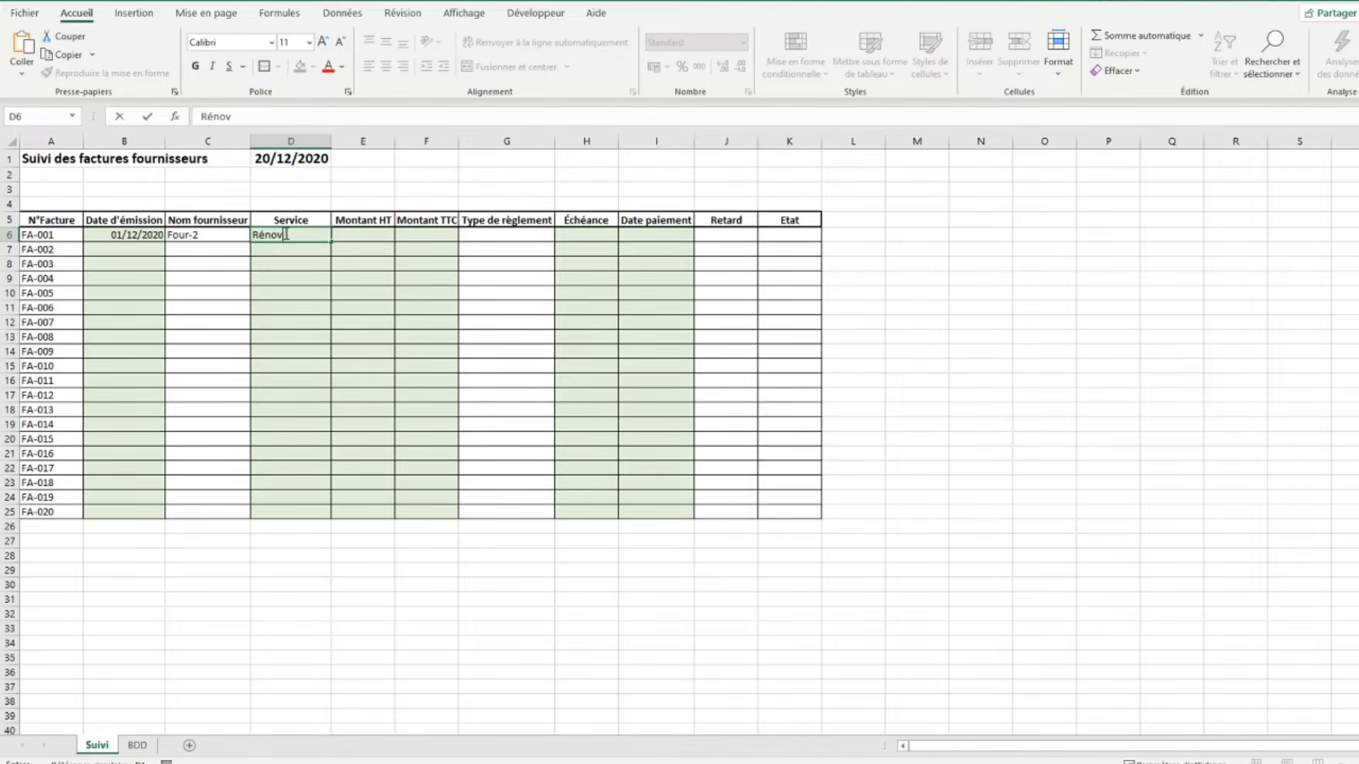
pyautogui.write('ation')
pyautogui.press('Tab')
pyautogui.write('1000')
pyautogui.press('Tab')
pyautogui.write('1200')
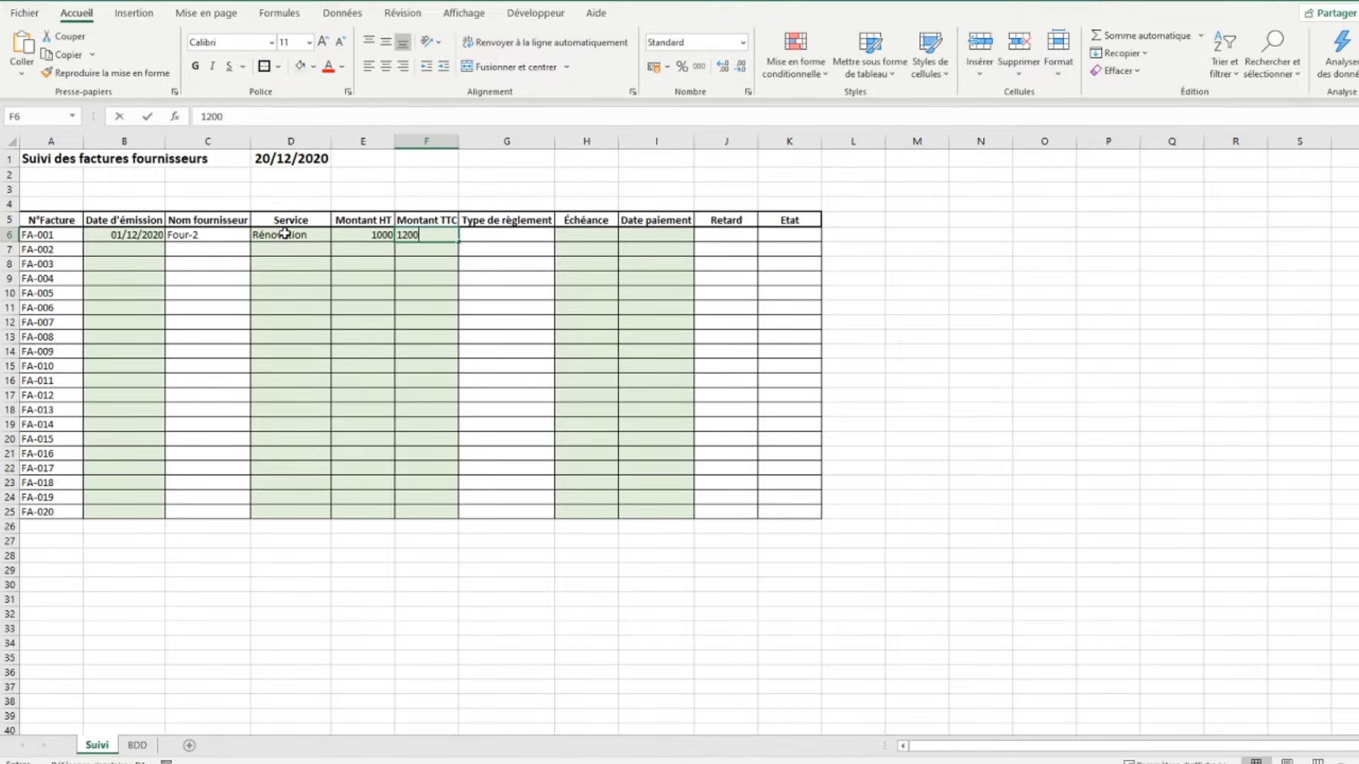
pyautogui.press('Return')
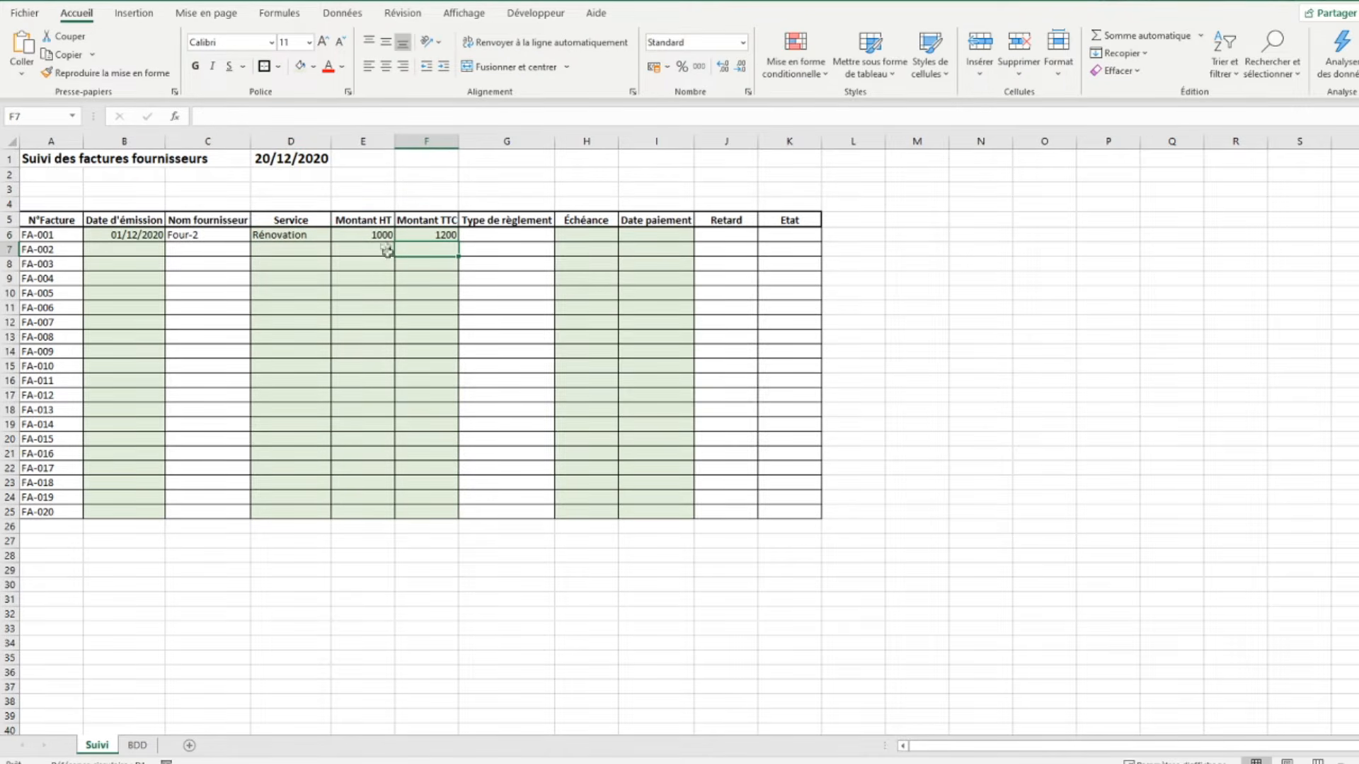
# Apply the euro accounting number format to the Montant HT and Montant TTC cells E6:F25.
pyautogui.moveTo(371, 237); pyautogui.dragTo(408, 511)
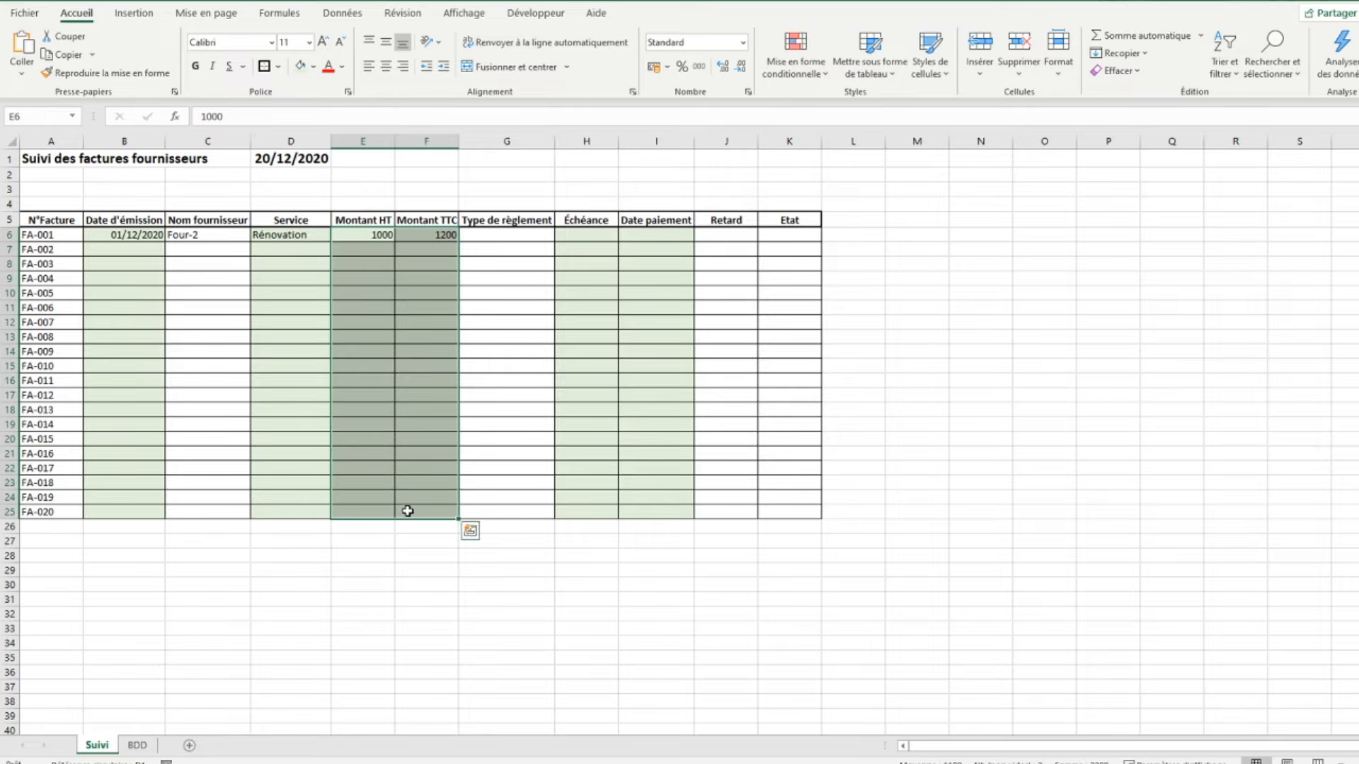
pyautogui.click(653, 66)
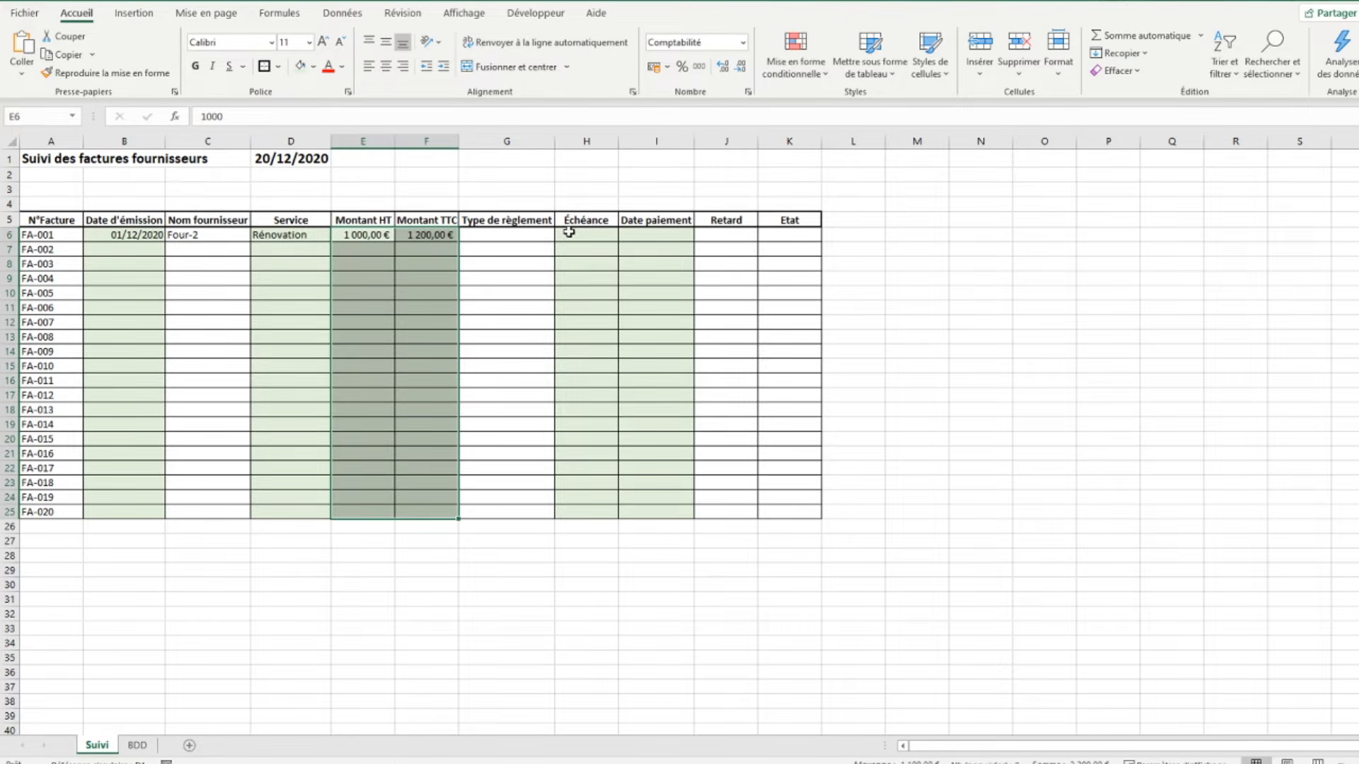
pyautogui.moveTo(570, 234)
pyautogui.mouseDown()
pyautogui.moveTo(608, 291)
pyautogui.moveTo(585, 282)
pyautogui.moveTo(587, 236)
pyautogui.mouseUp()
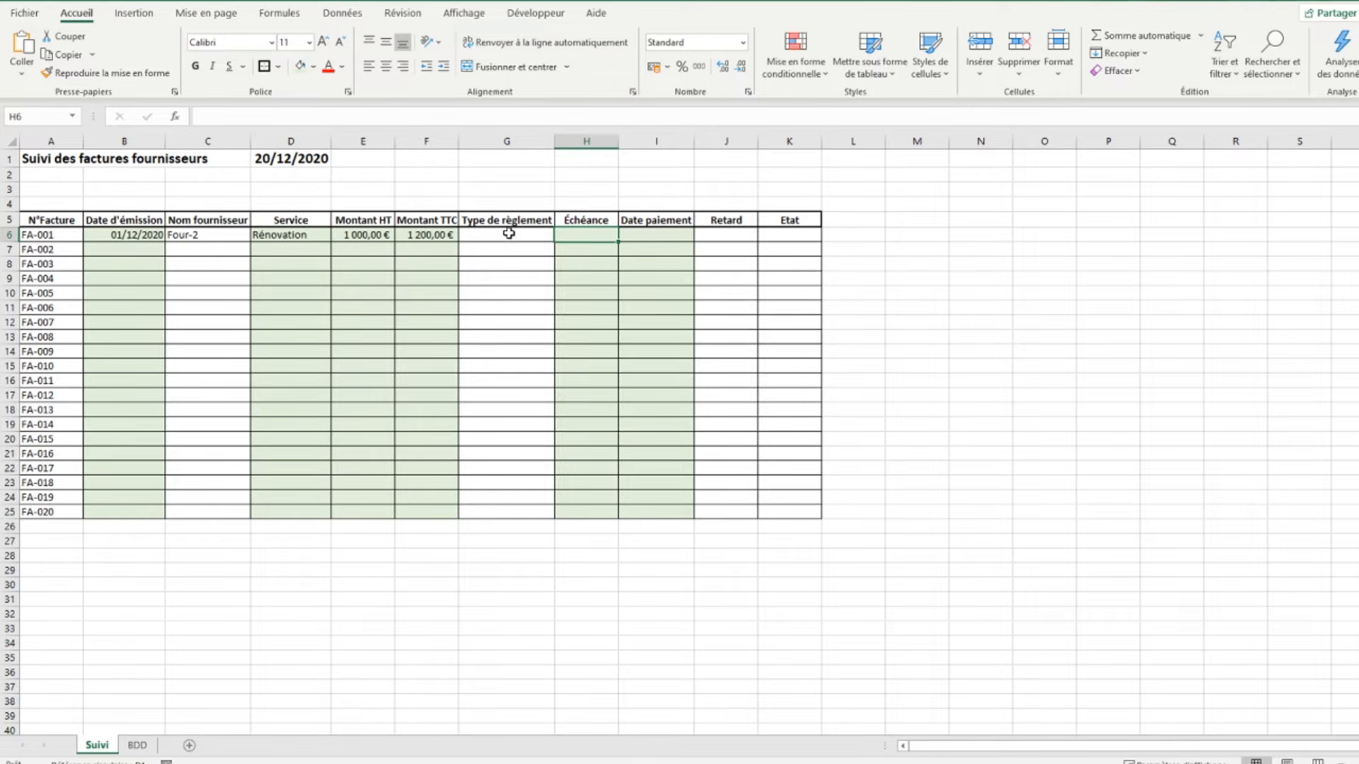
# Choose Chèque as the payment type in G6 and enter 30/12/2020 as the due date in H6.
pyautogui.click(508, 233)
pyautogui.click(561, 235)
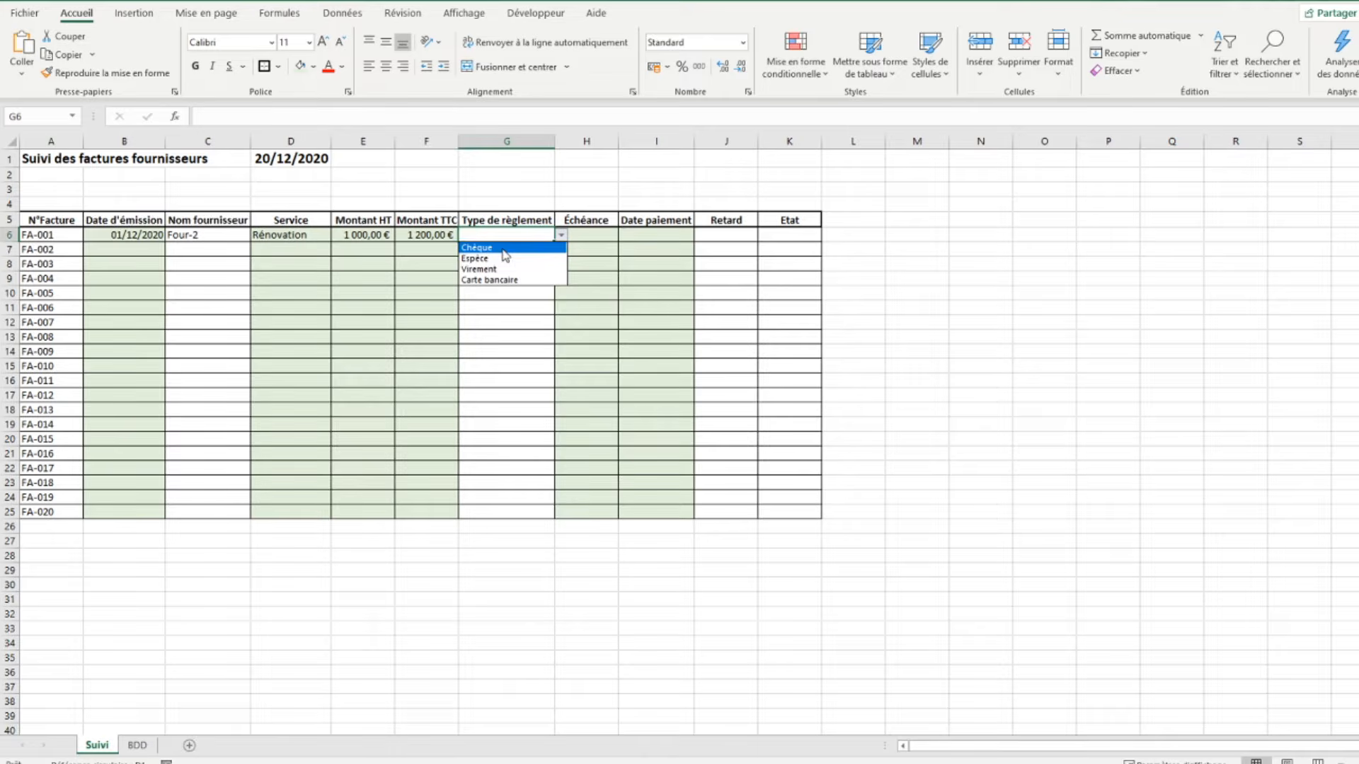
pyautogui.click(504, 248)
pyautogui.click(598, 236)
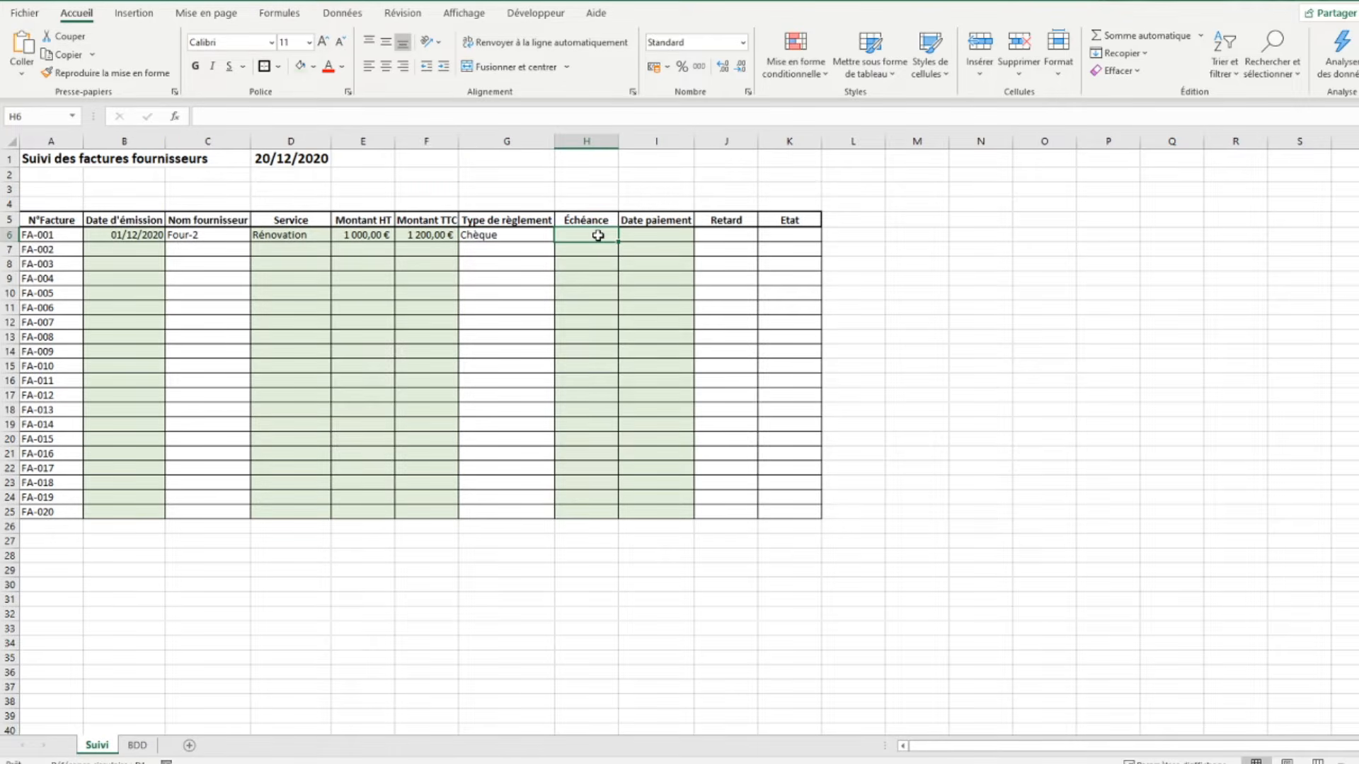
pyautogui.write('30')
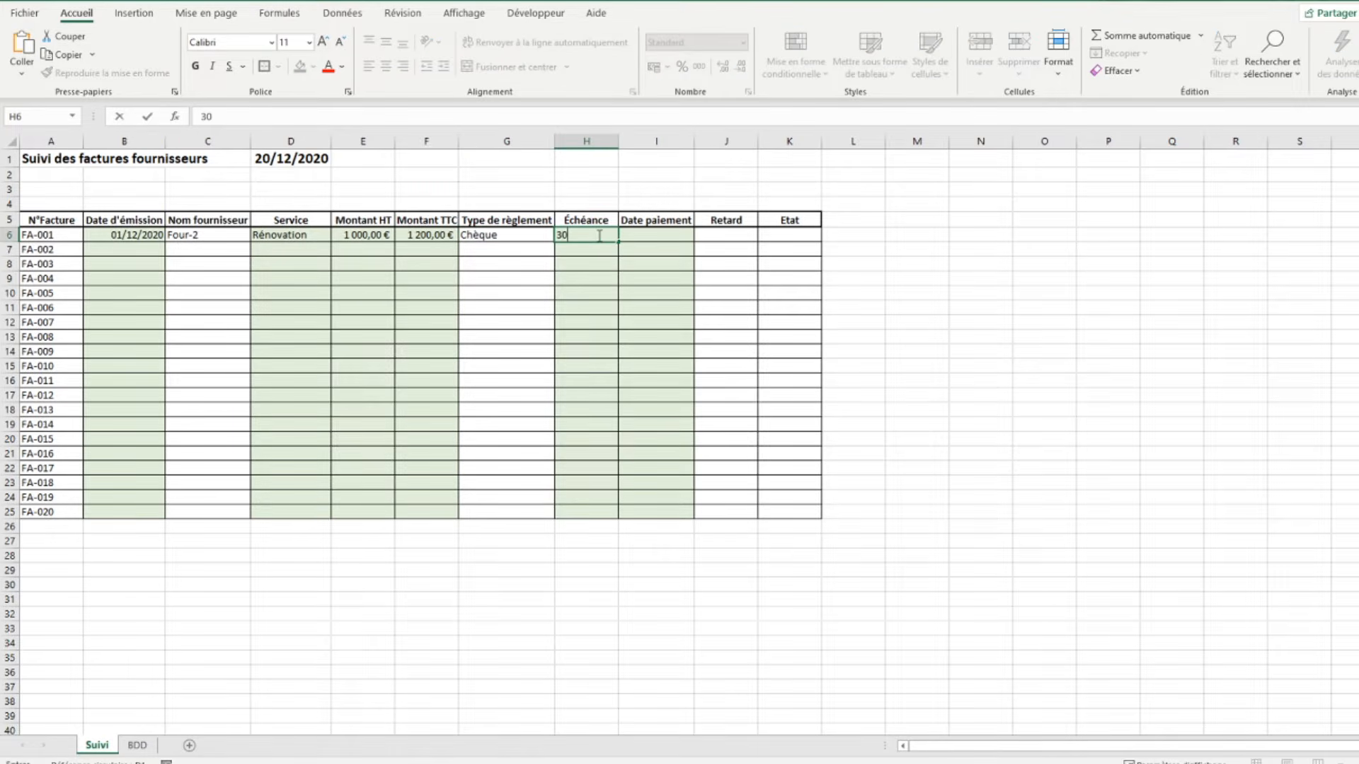
pyautogui.write('/12/2020')
pyautogui.press('Return')
# Enter 15/12/2020 as the issue date in B7 and choose Four-5 as the supplier in C7.
pyautogui.press('Left')
pyautogui.press('Left')
pyautogui.press('Left')
pyautogui.press('Left')
pyautogui.press('Left')
pyautogui.press('Left')
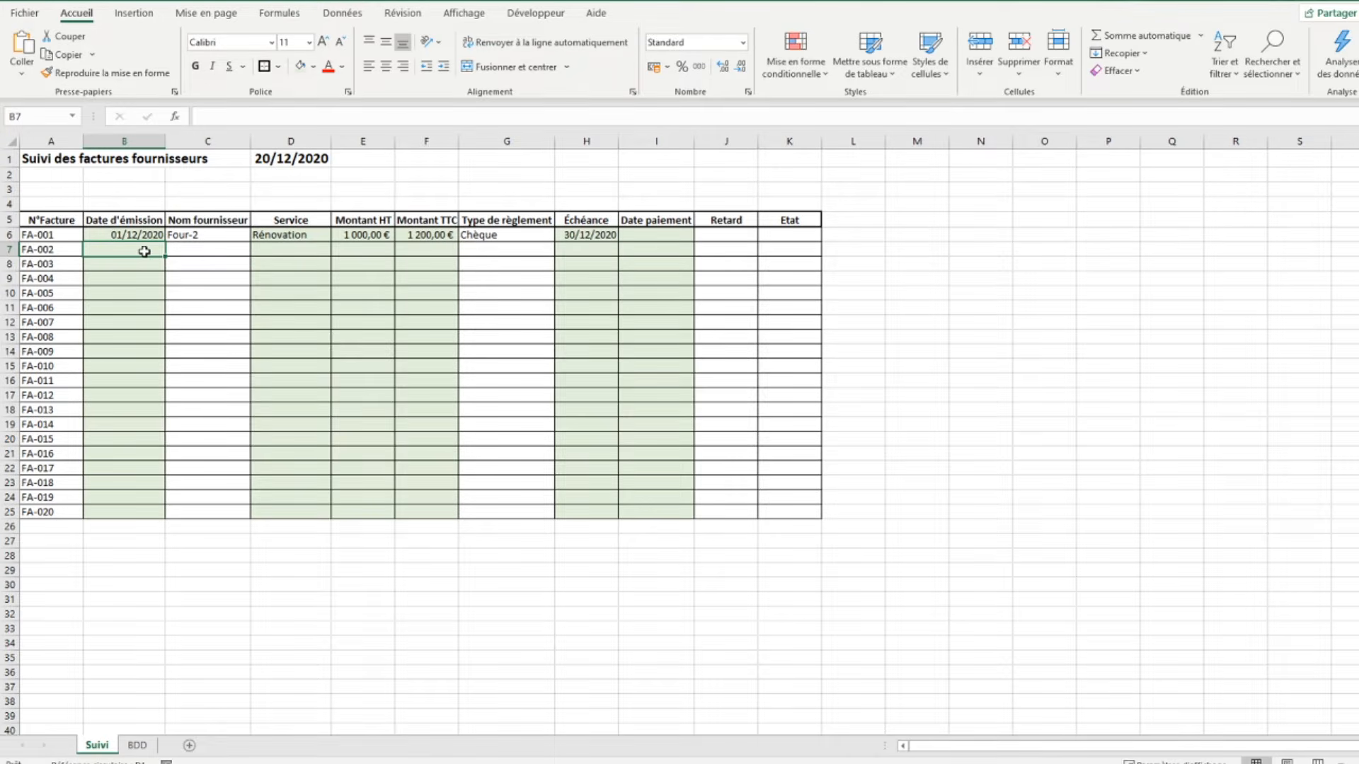
pyautogui.write('15/')
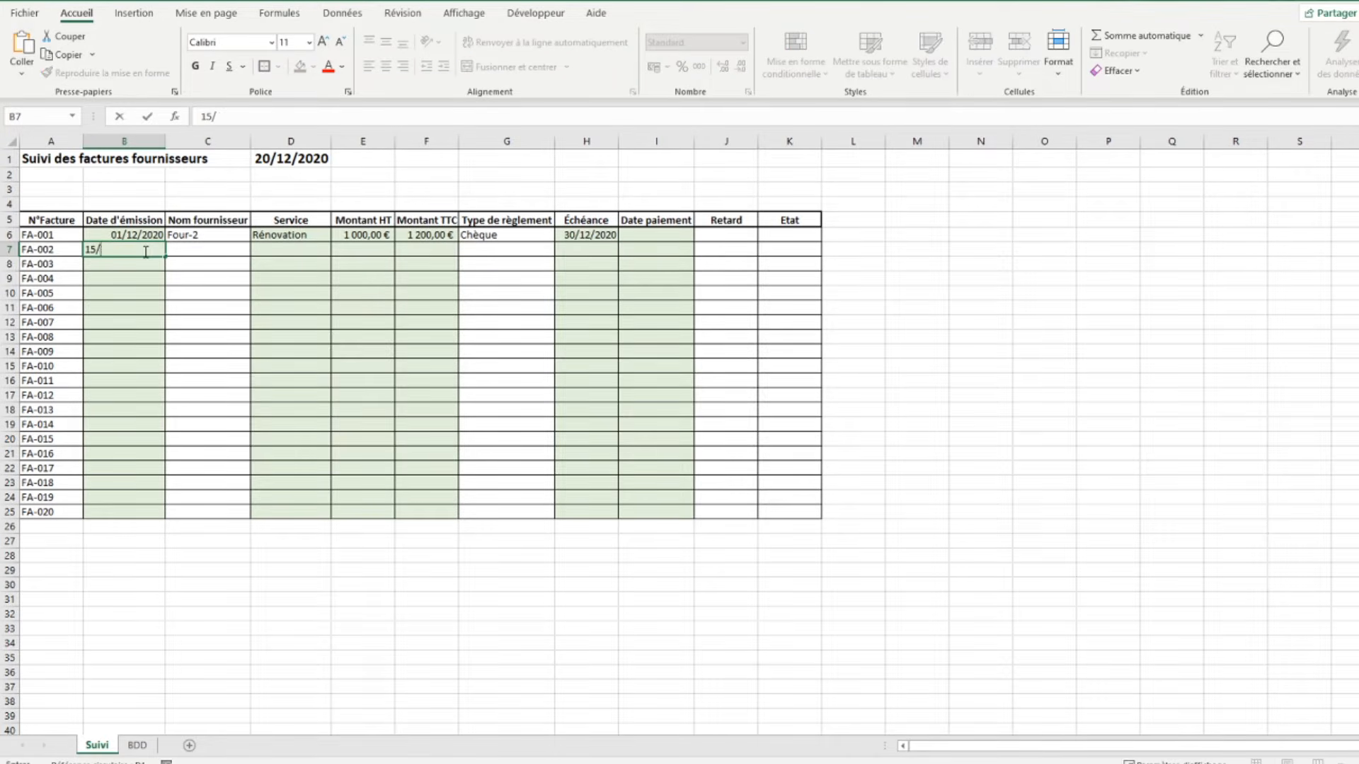
pyautogui.write('12/2020')
pyautogui.press('Tab')
pyautogui.click(258, 249)
pyautogui.click(236, 305)
# Enter the service Peinture in D7, with 100 as Montant HT in E7 and 120 as Montant TTC in F7.
pyautogui.click(289, 252)
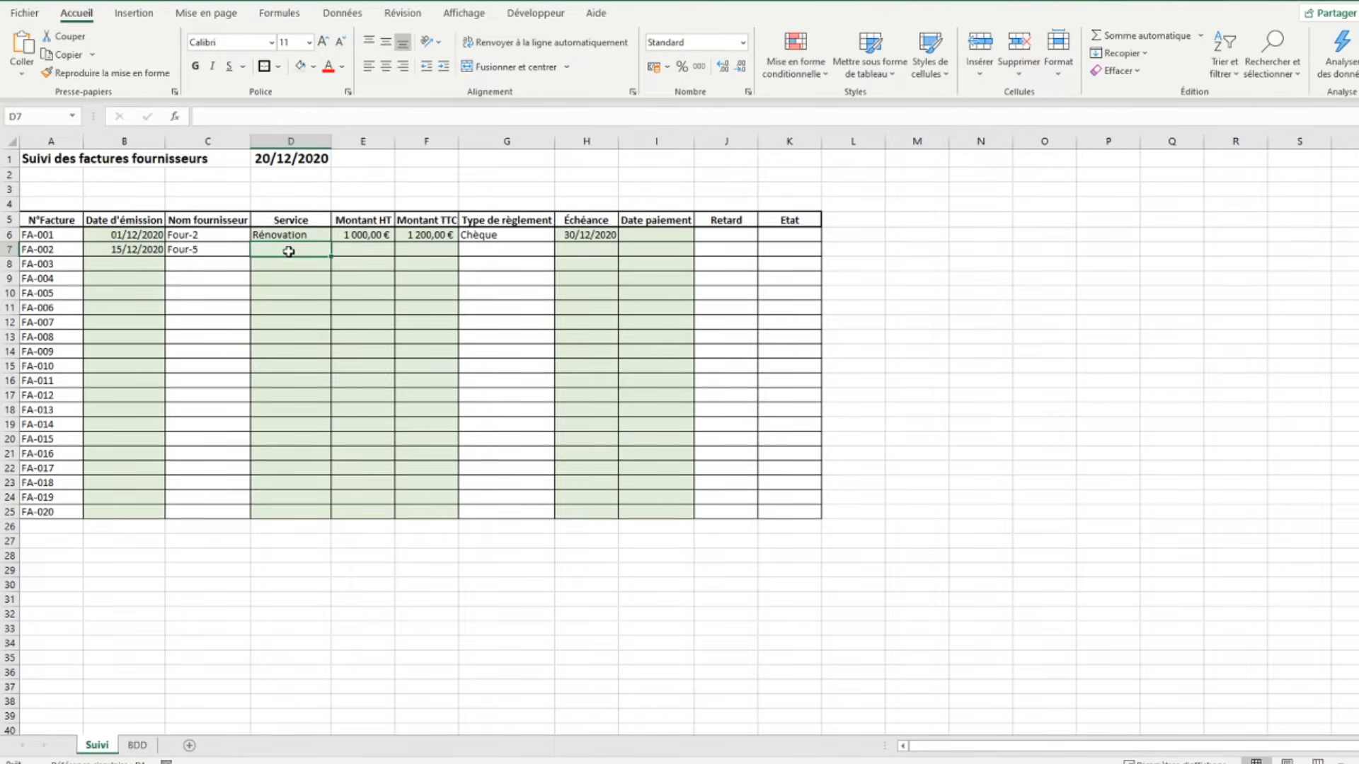
pyautogui.write('Peinture')
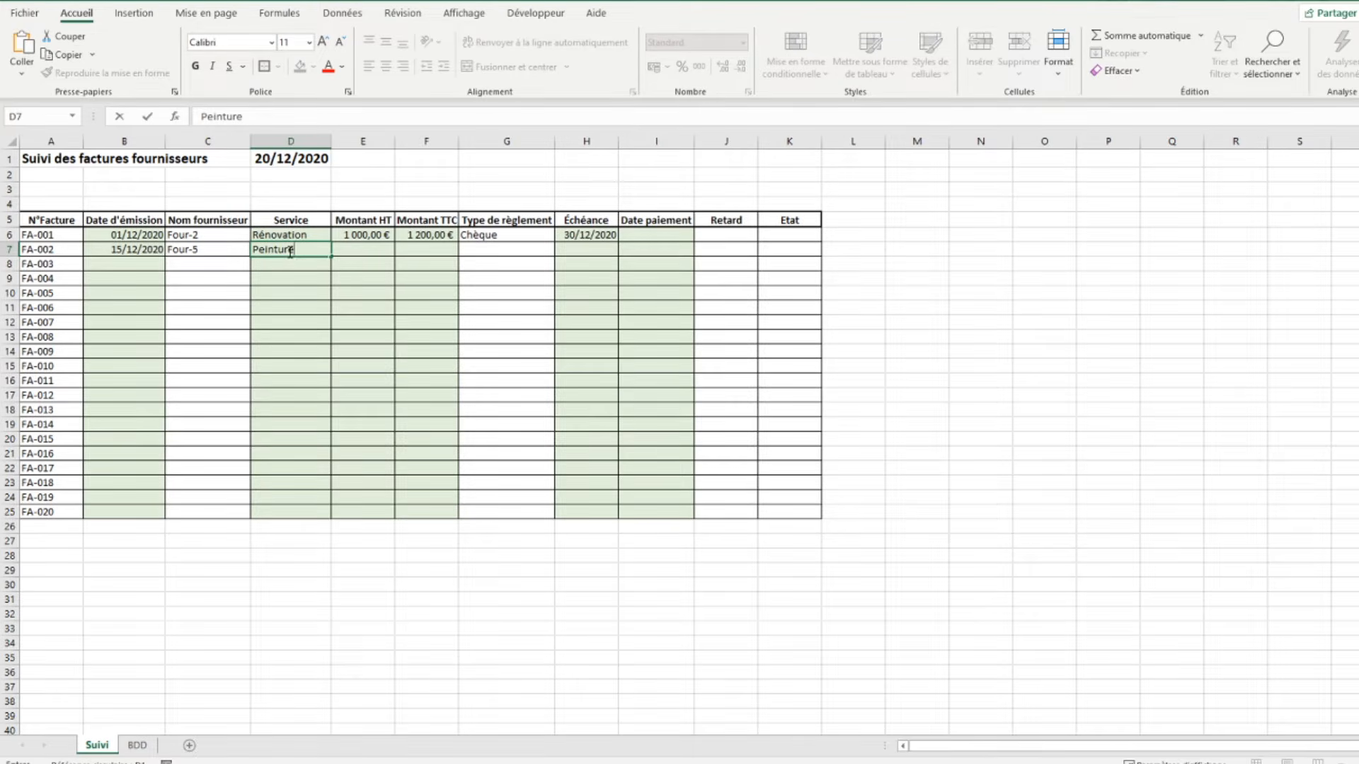
pyautogui.press('Tab')
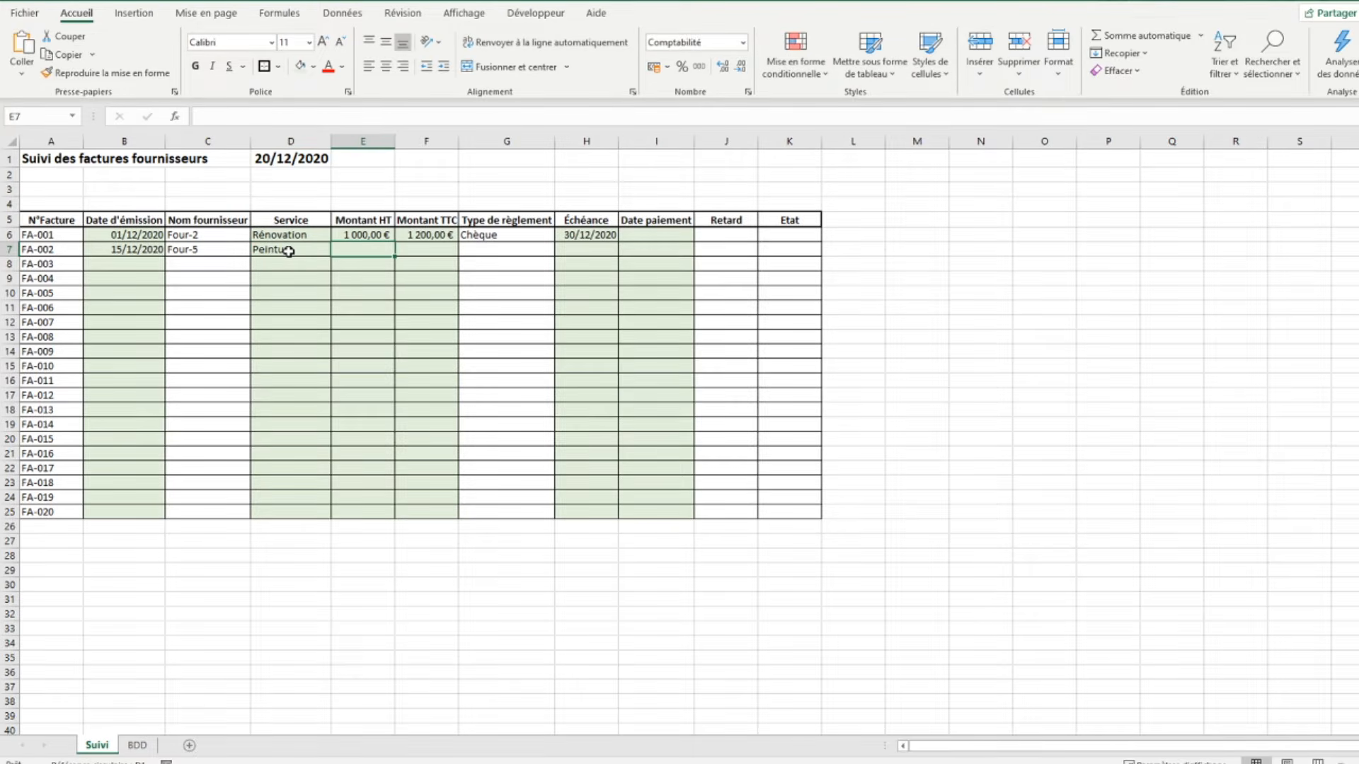
pyautogui.write('100')
pyautogui.press('Tab')
pyautogui.write('120')
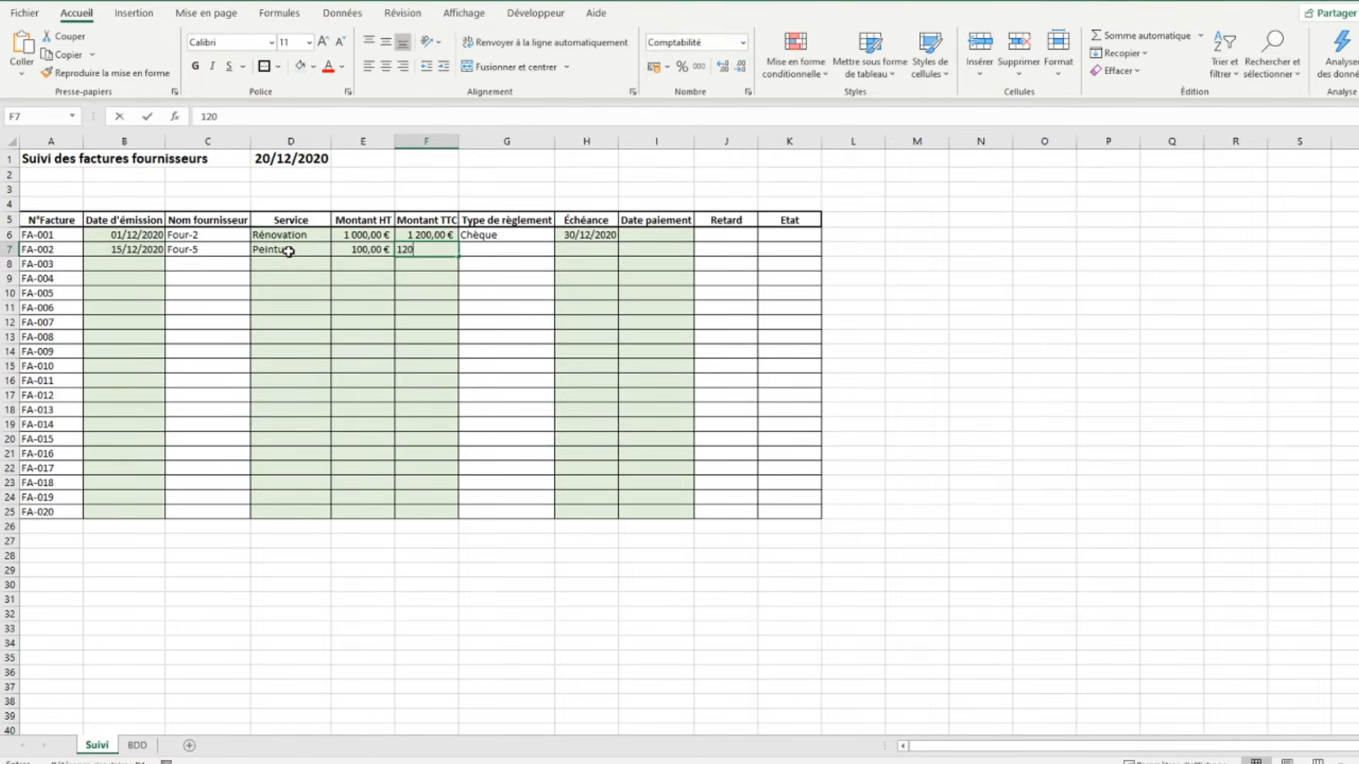
pyautogui.press('Tab')
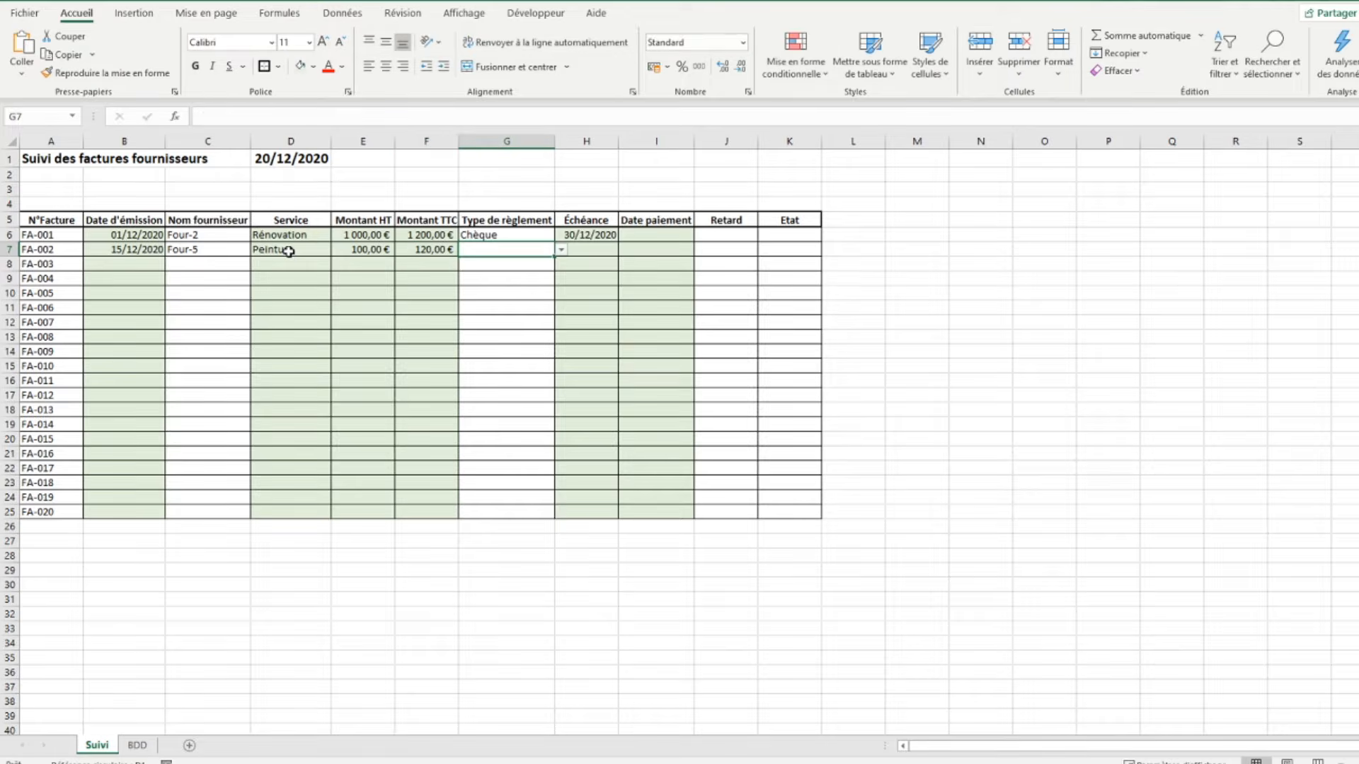
# Choose Virement as the payment type in G7 and enter 31/01/2021 as the due date in H7.
pyautogui.click(560, 249)
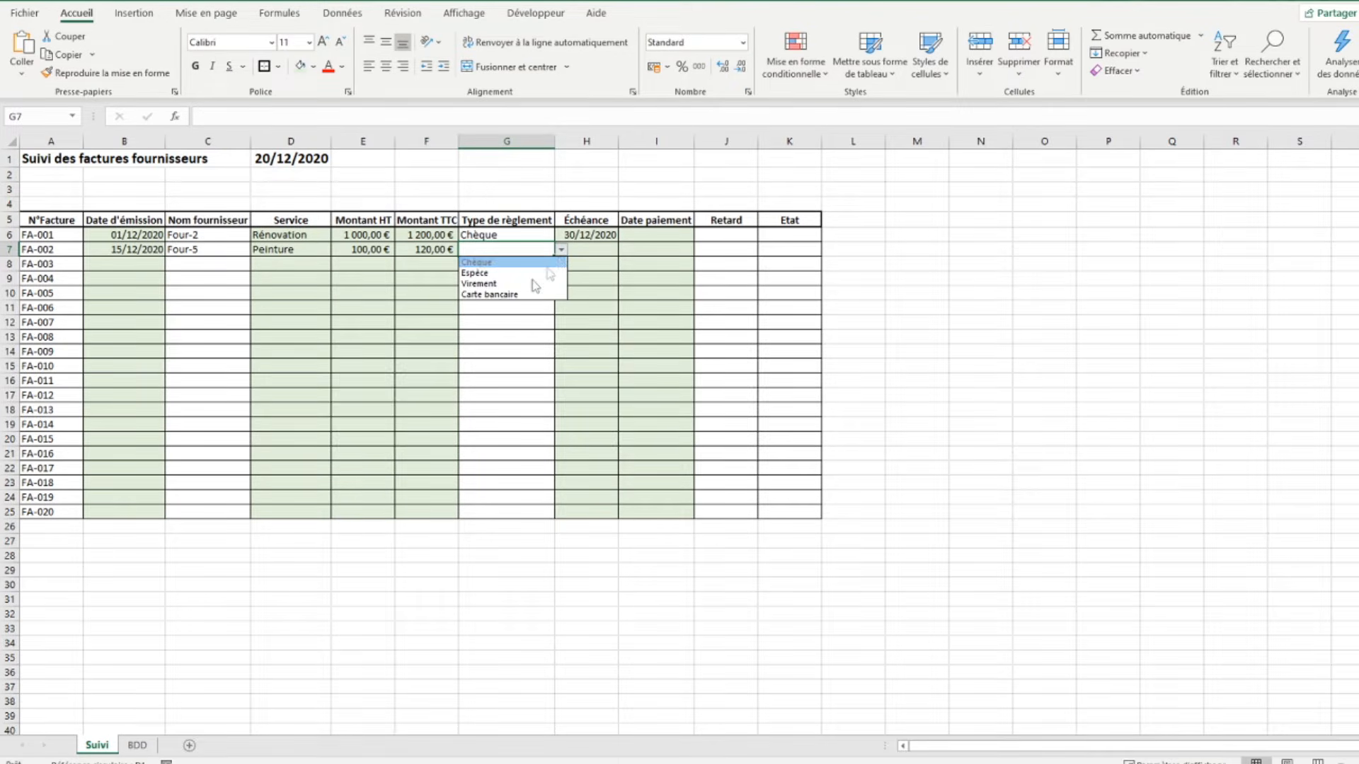
pyautogui.click(523, 286)
pyautogui.click(600, 251)
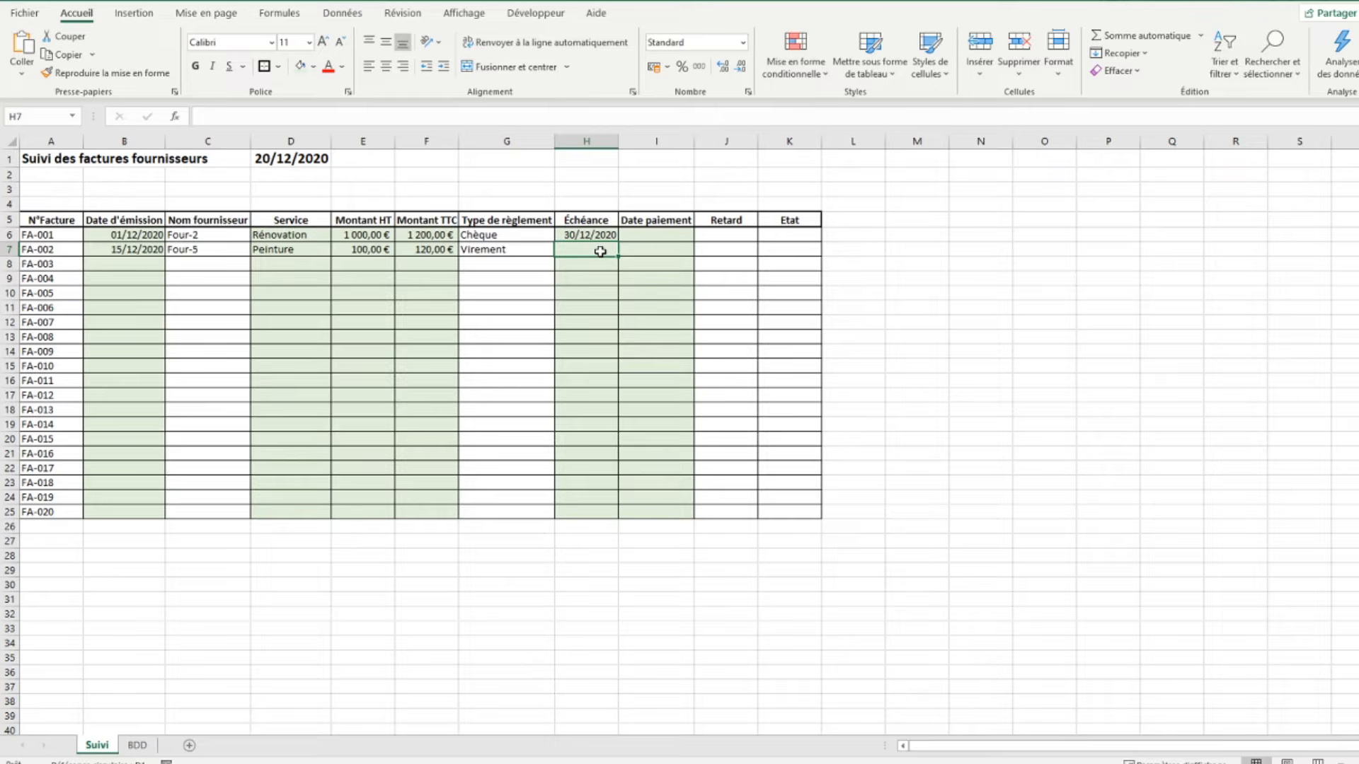
pyautogui.write('3')
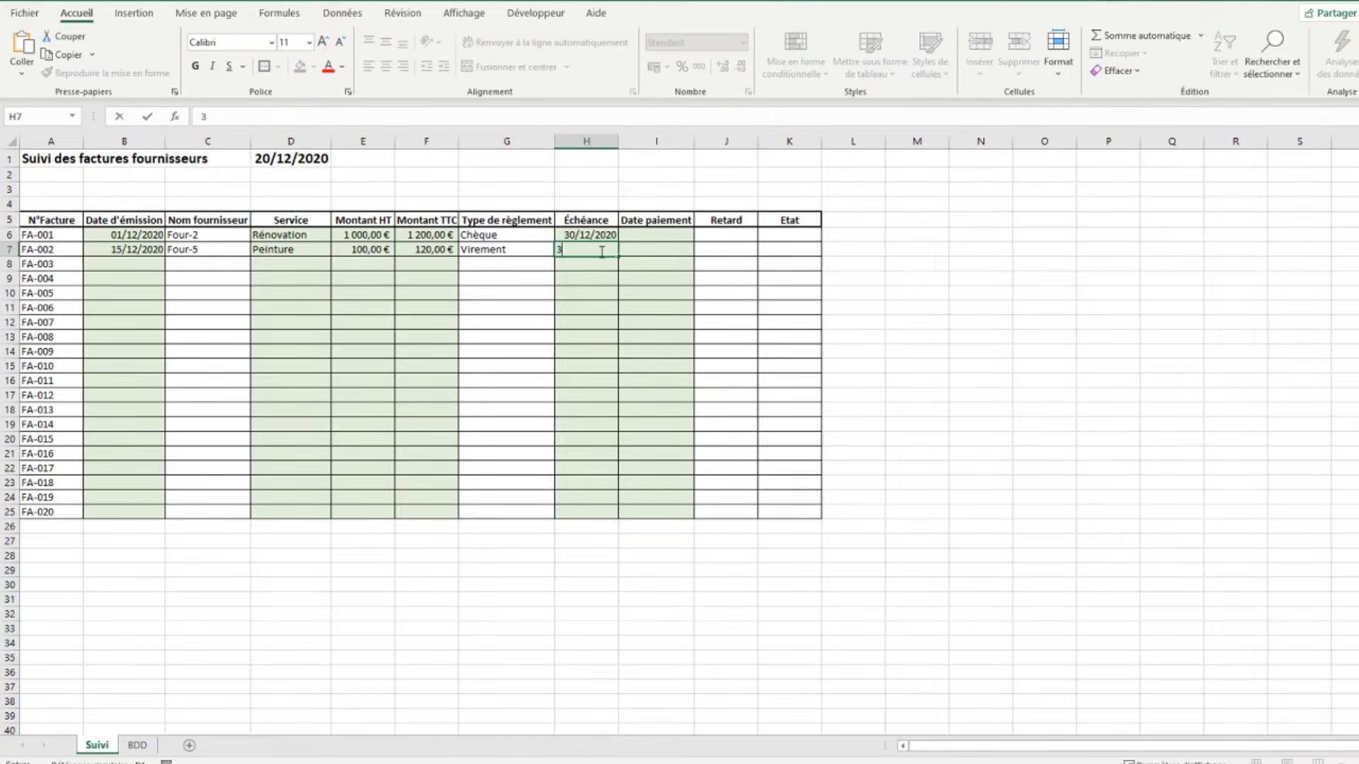
pyautogui.press('BackSpace')
pyautogui.write('31/01/2021')
pyautogui.press('Return')
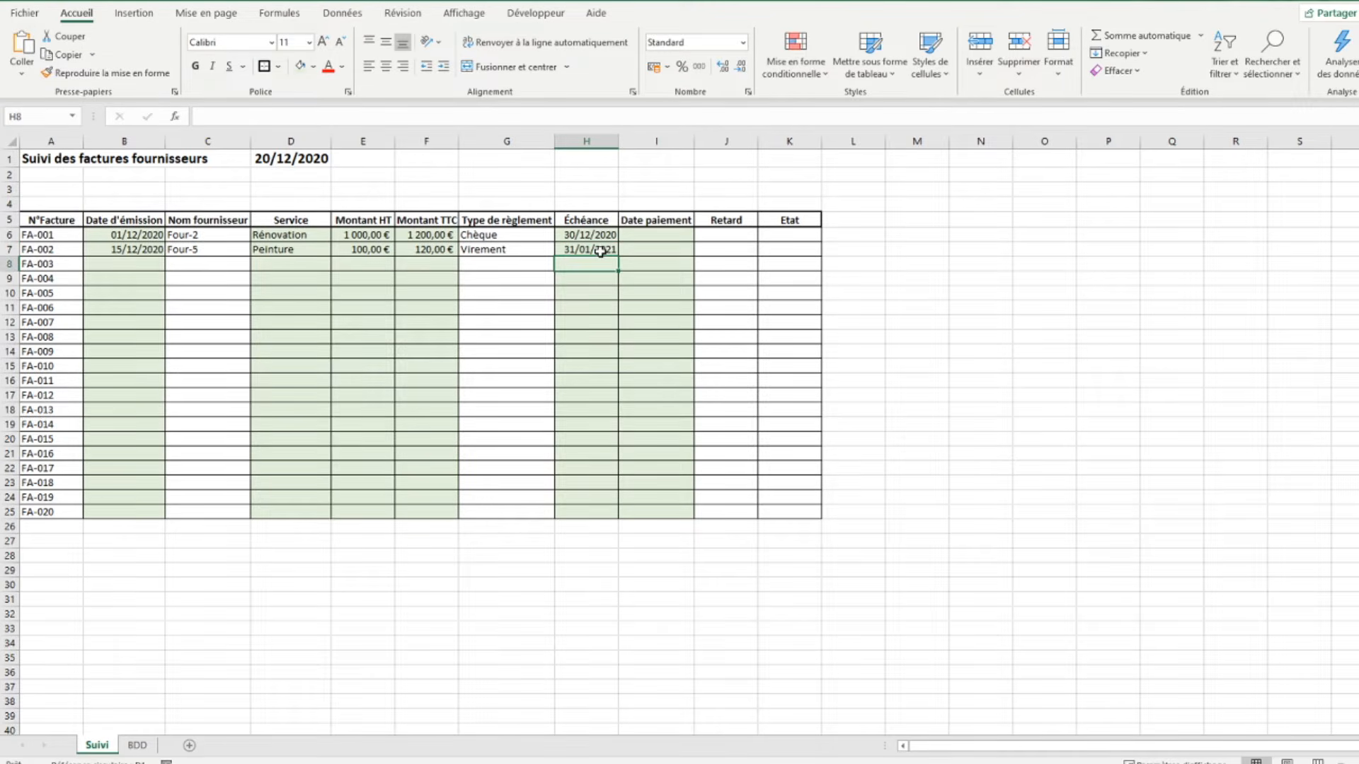
# Enter 01/11/2020 as the issue date in B8 and choose Four-4 as the supplier in C8.
pyautogui.press('Left')
pyautogui.press('Left')
pyautogui.press('Left')
pyautogui.press('Left')
pyautogui.press('Left')
pyautogui.press('Left')
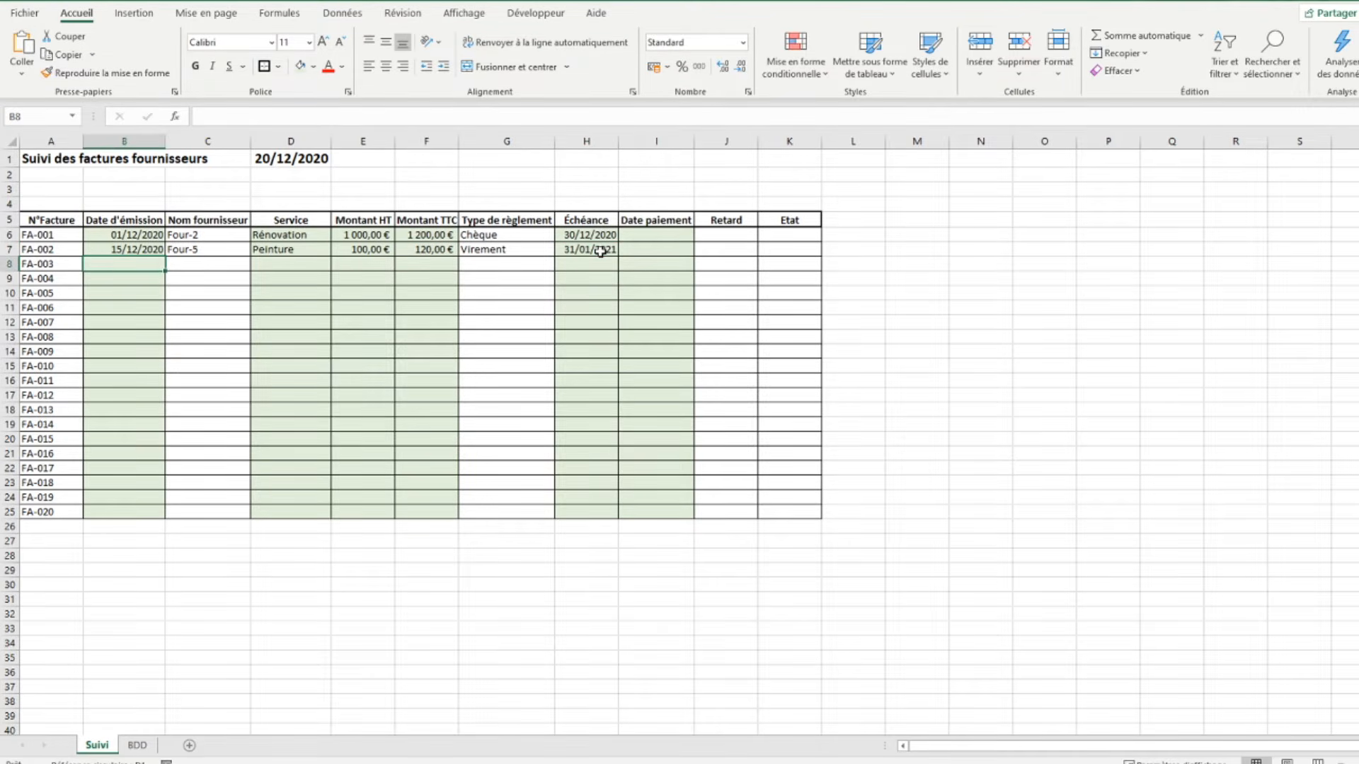
pyautogui.write('01/')
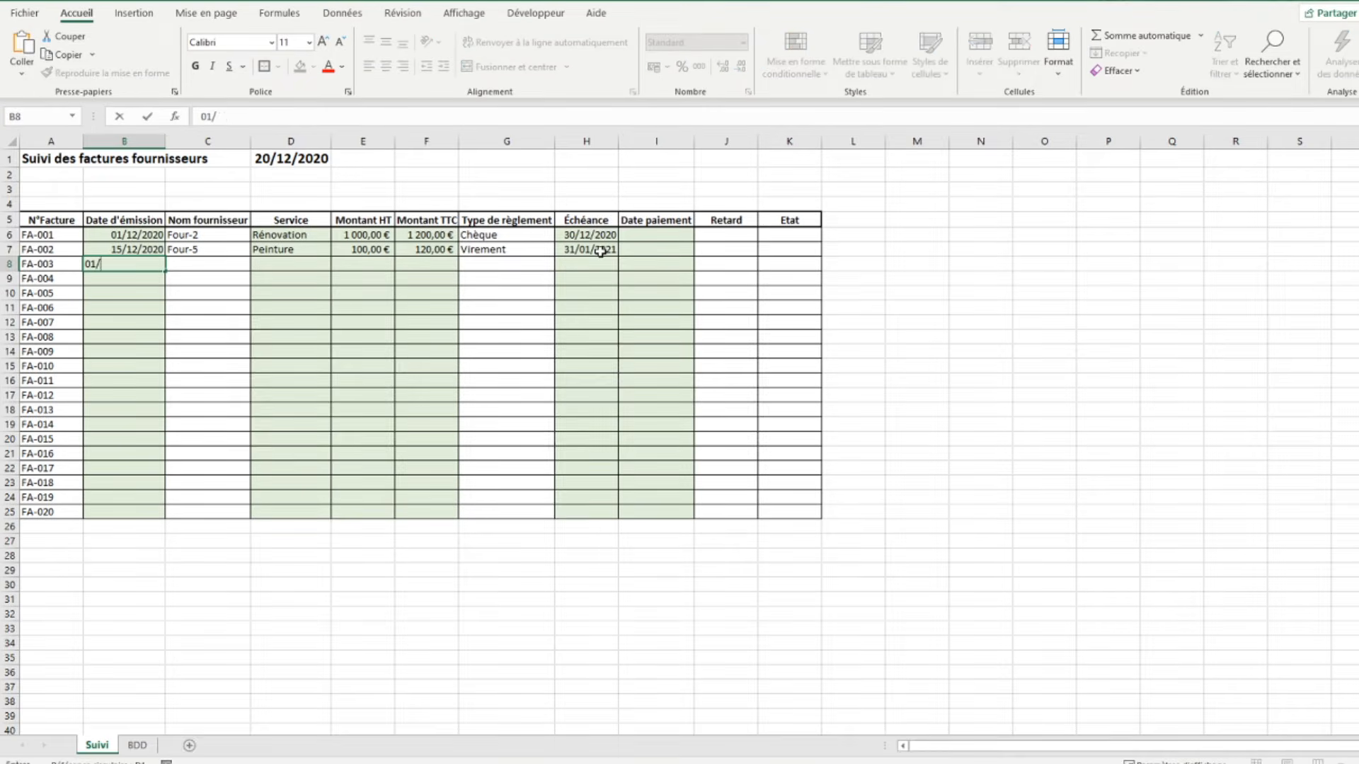
pyautogui.write('11/2020')
pyautogui.press('Tab')
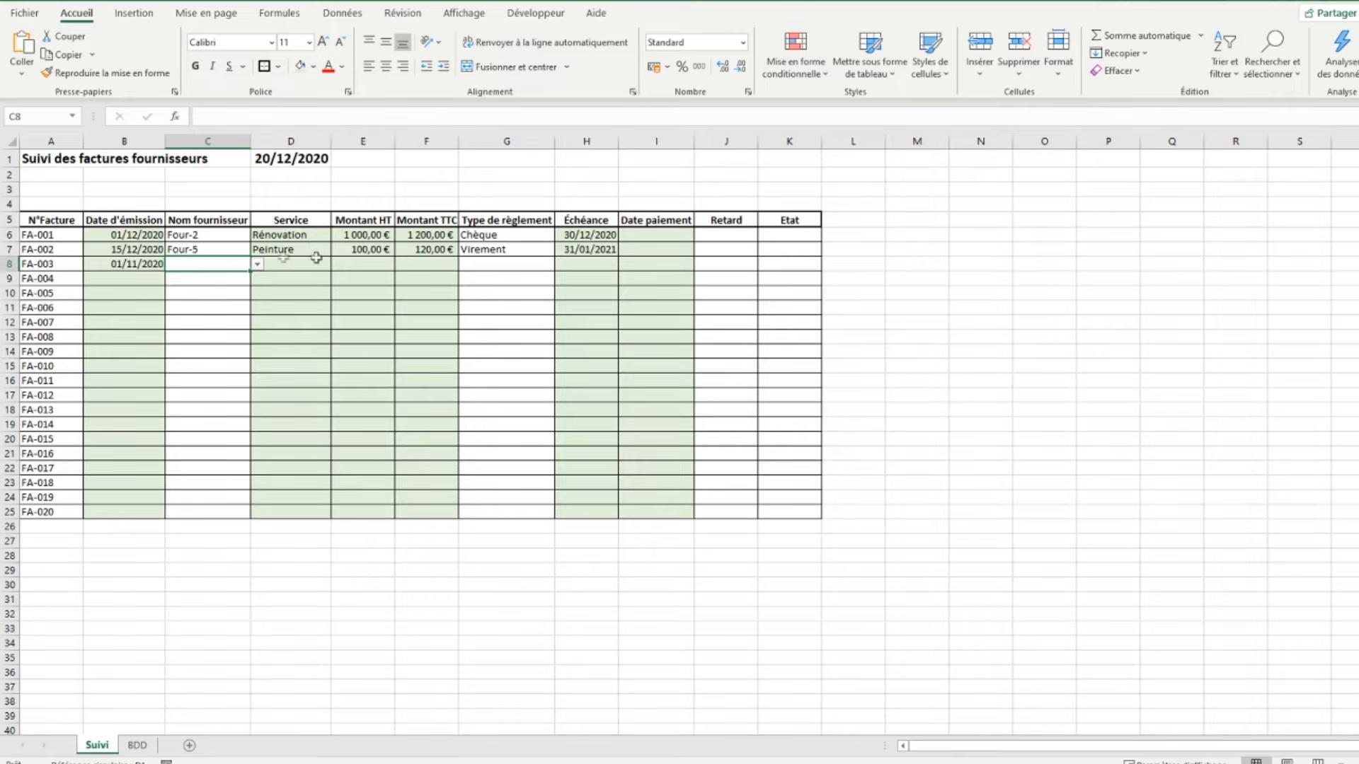
pyautogui.click(258, 263)
pyautogui.click(230, 309)
# Enter the service Peinture in D8, with 3000 as Montant HT in E8 and 3600 as Montant TTC in F8.
pyautogui.click(309, 264)
pyautogui.write('Peinture')
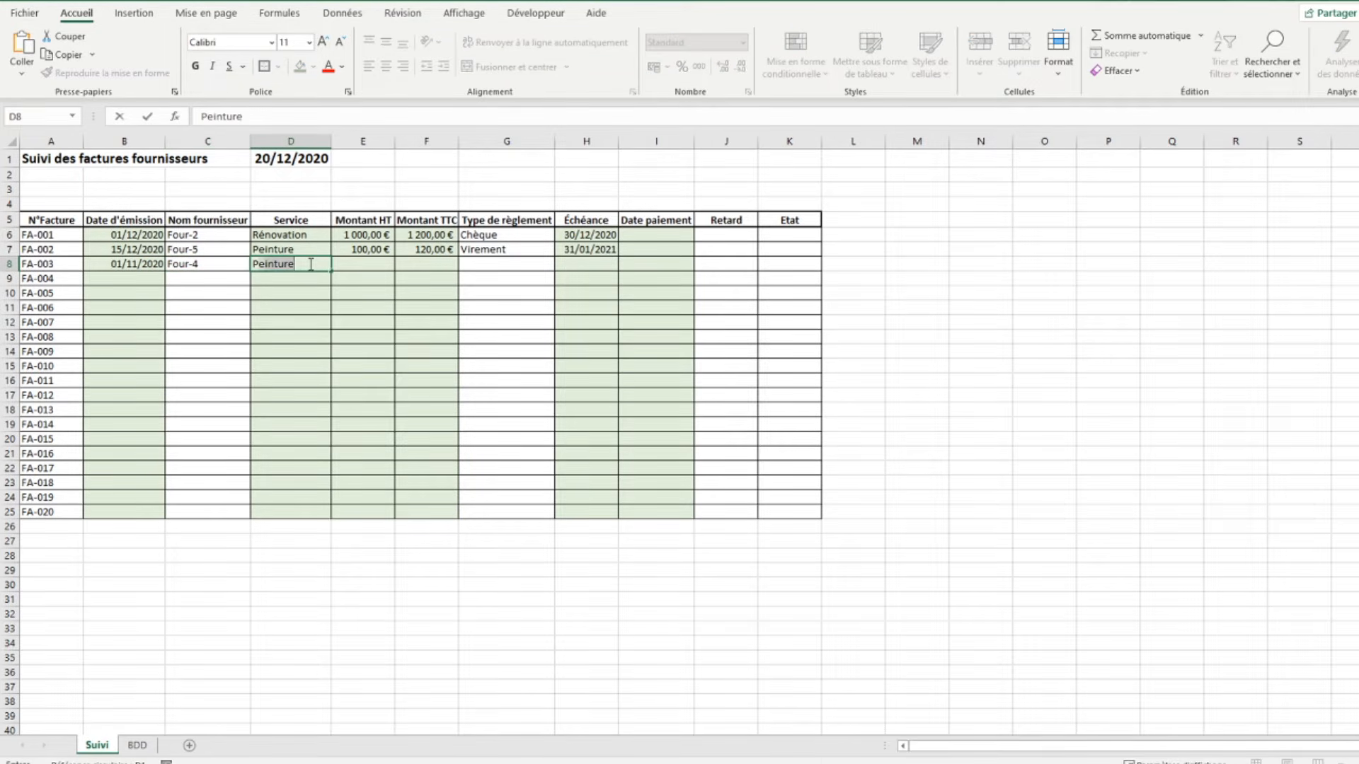
pyautogui.press('Tab')
pyautogui.write('3000')
pyautogui.press('Tab')
pyautogui.write('3 600')
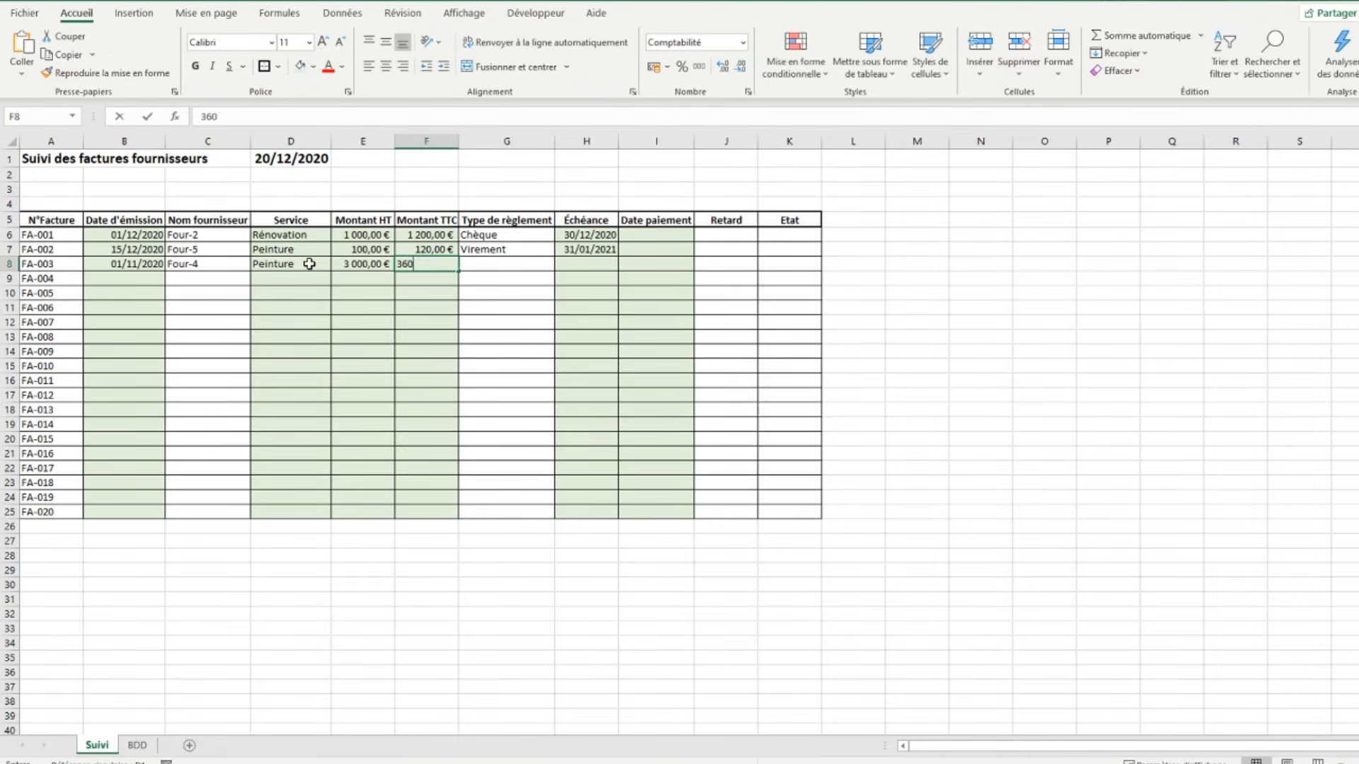
pyautogui.press('Tab')
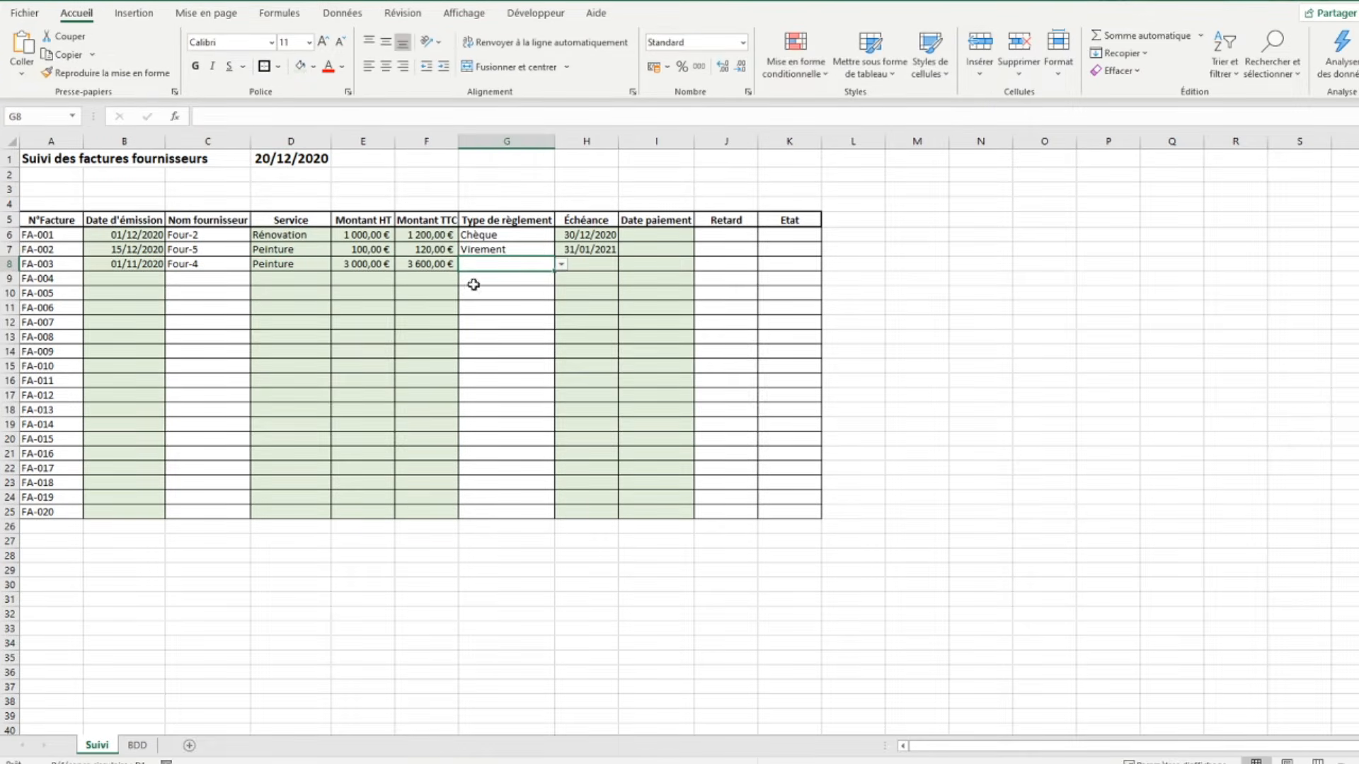
# Choose Carte bancaire as the payment type in G8 and enter 30/11/2020 as the due date in H8.
pyautogui.click(560, 264)
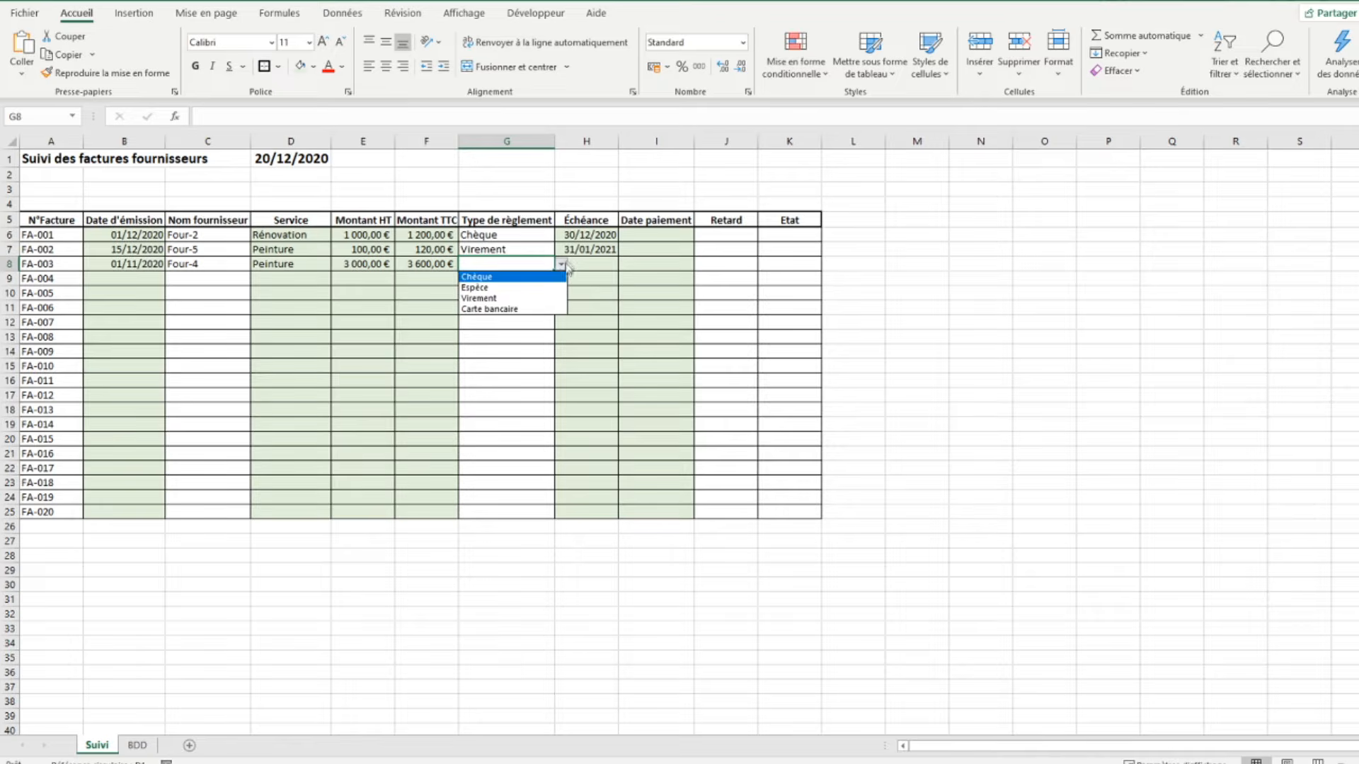
pyautogui.click(517, 309)
pyautogui.click(582, 264)
pyautogui.write('30/11/2020')
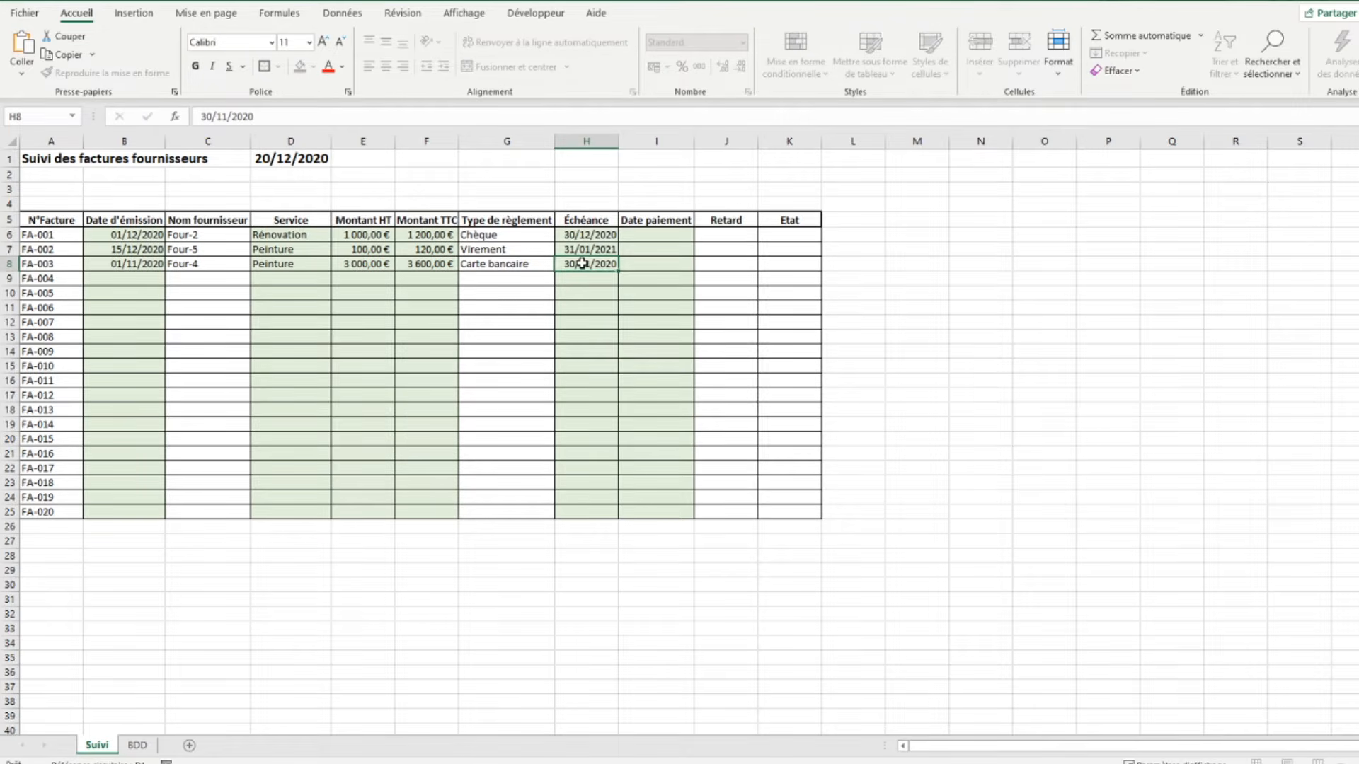
pyautogui.press('Return')
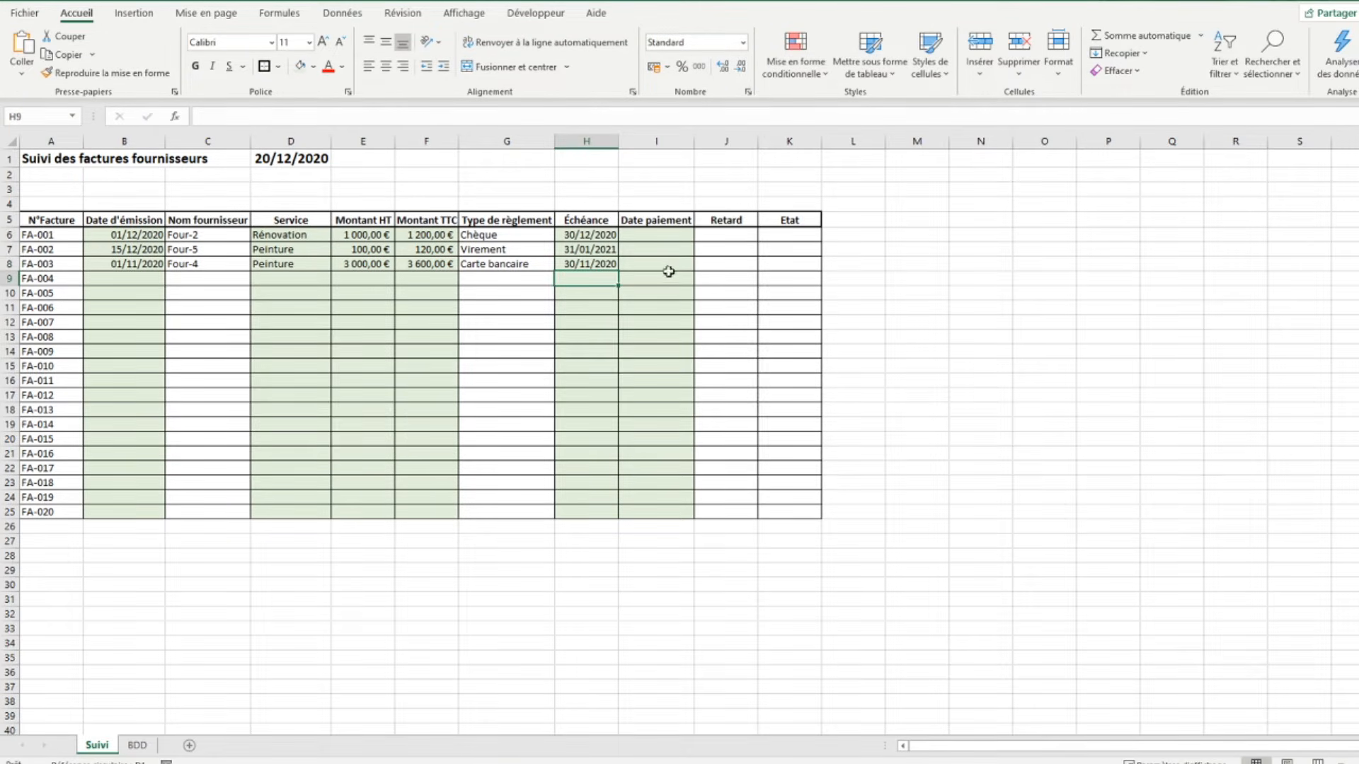
# Enter 18/12/2020 as the payment date of invoice FA-001 in I6.
pyautogui.click(661, 236)
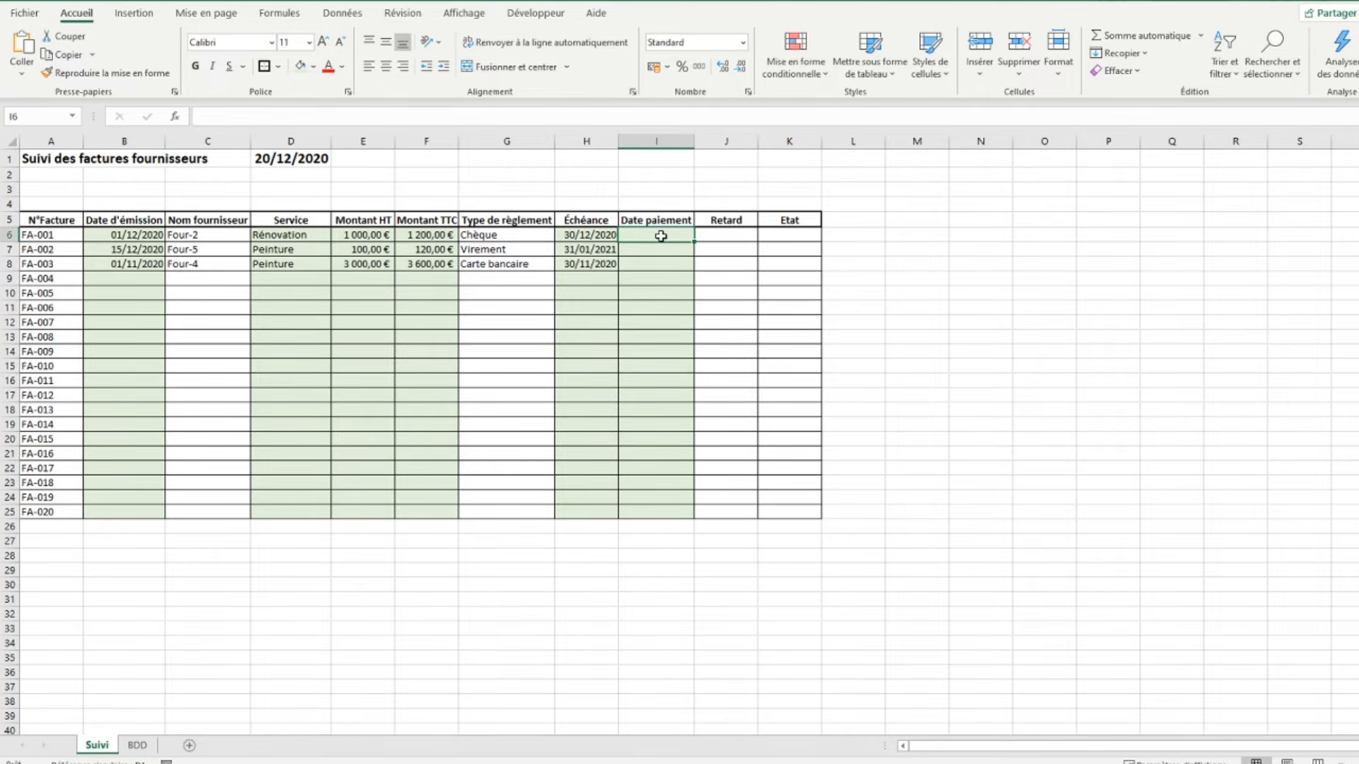
pyautogui.write('18/')
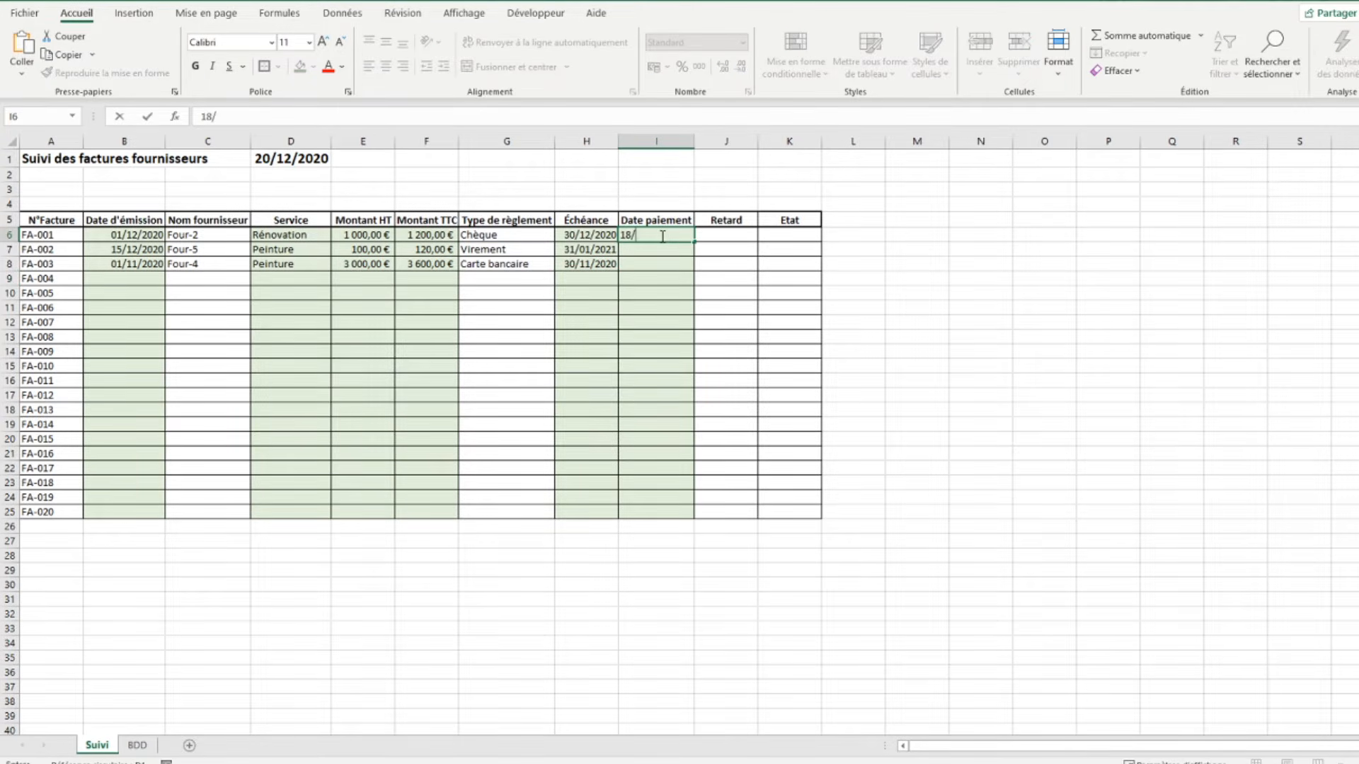
pyautogui.write('12/2020')
pyautogui.press('Return')
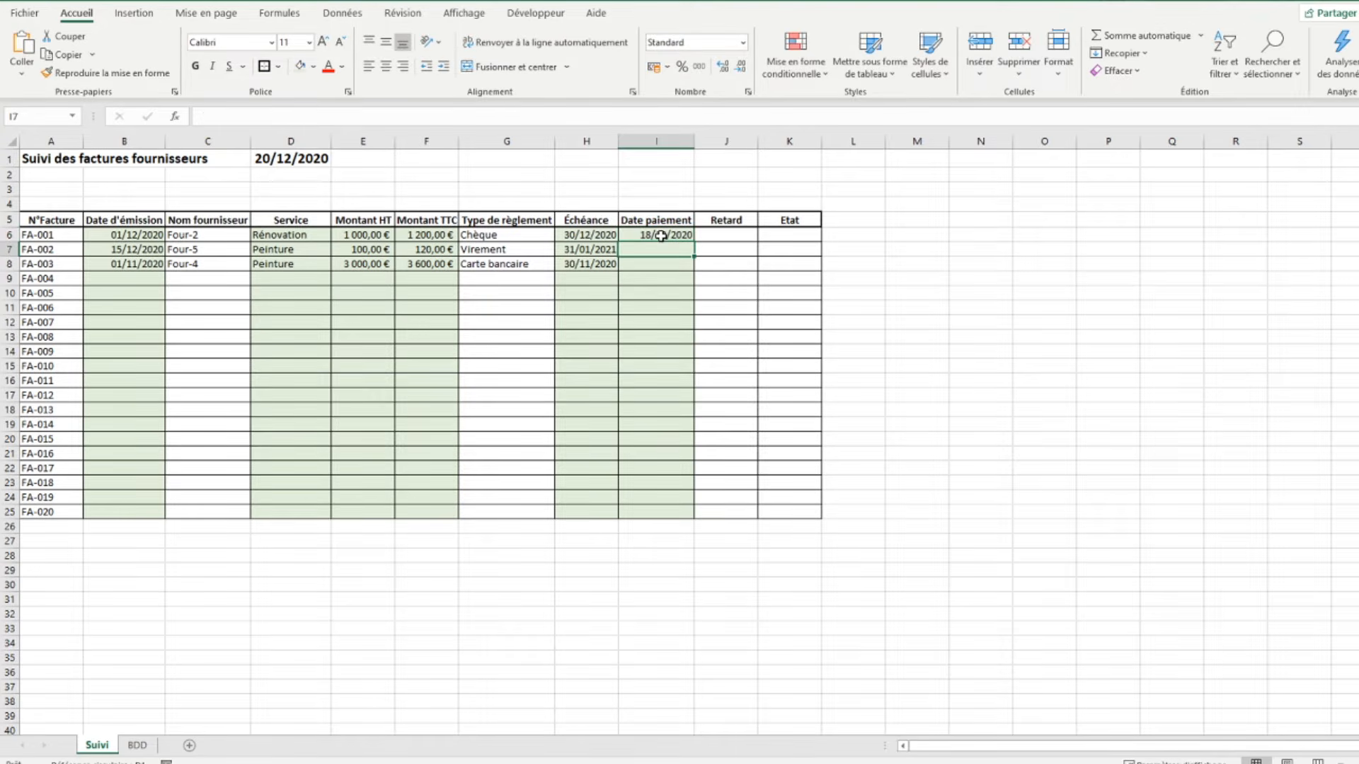
# Compare the due dates and payment dates of invoices FA-001 to FA-003 with the current date in D1 to work out the Retard logic.
pyautogui.click(705, 234)
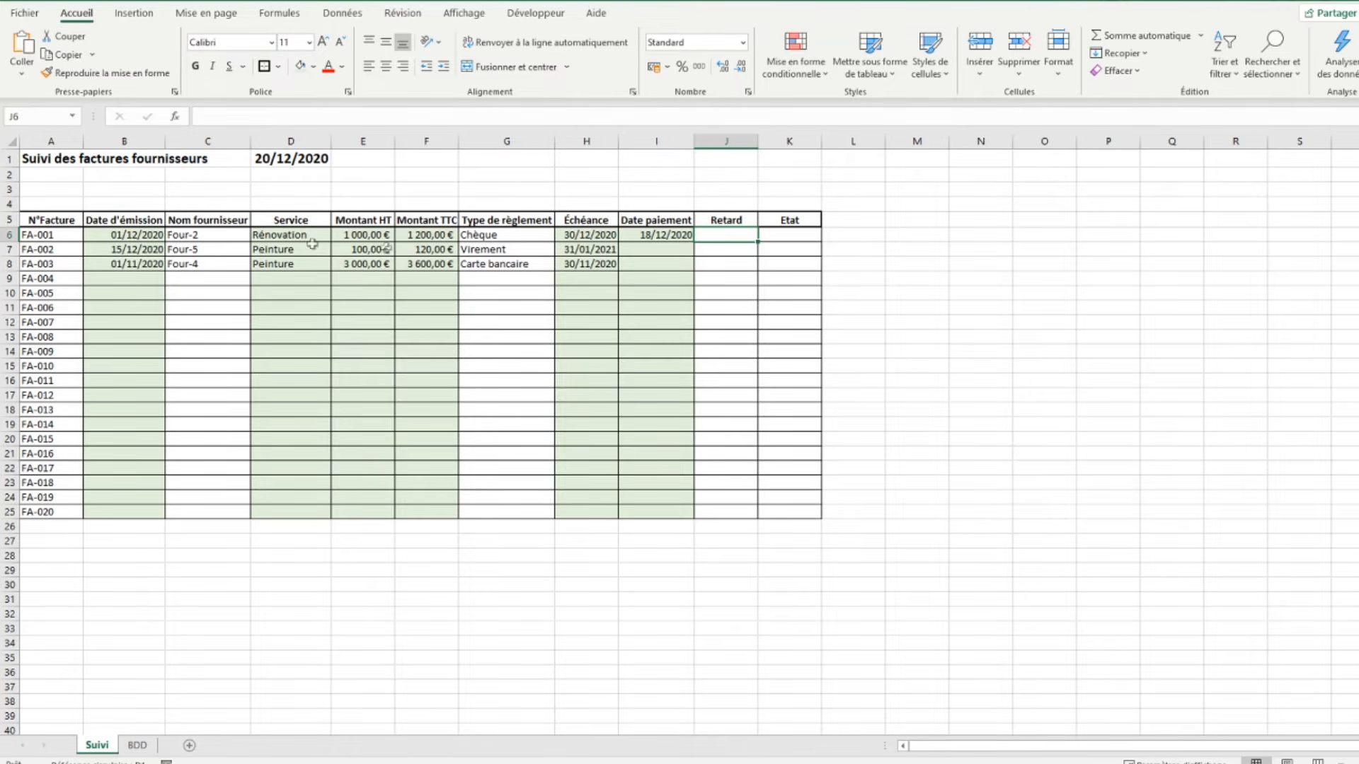
pyautogui.click(638, 237)
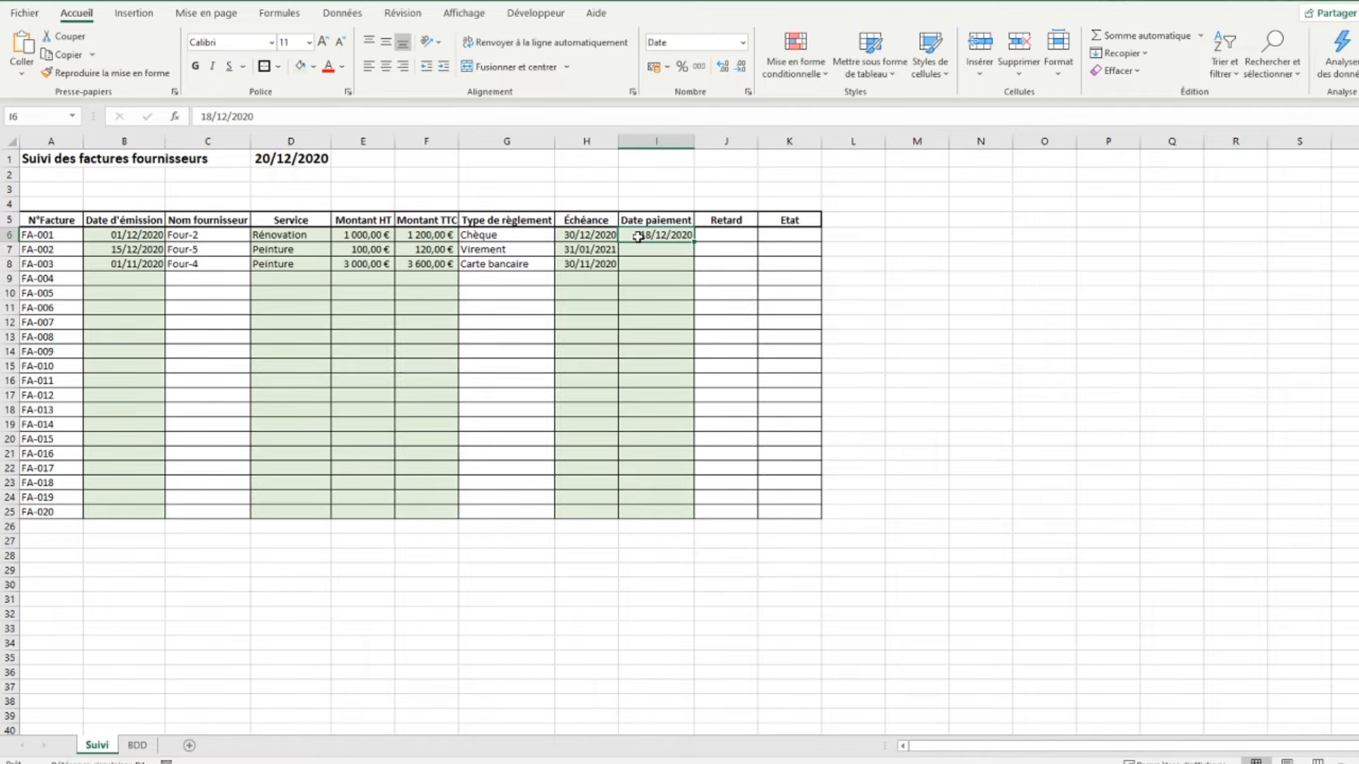
pyautogui.click(717, 236)
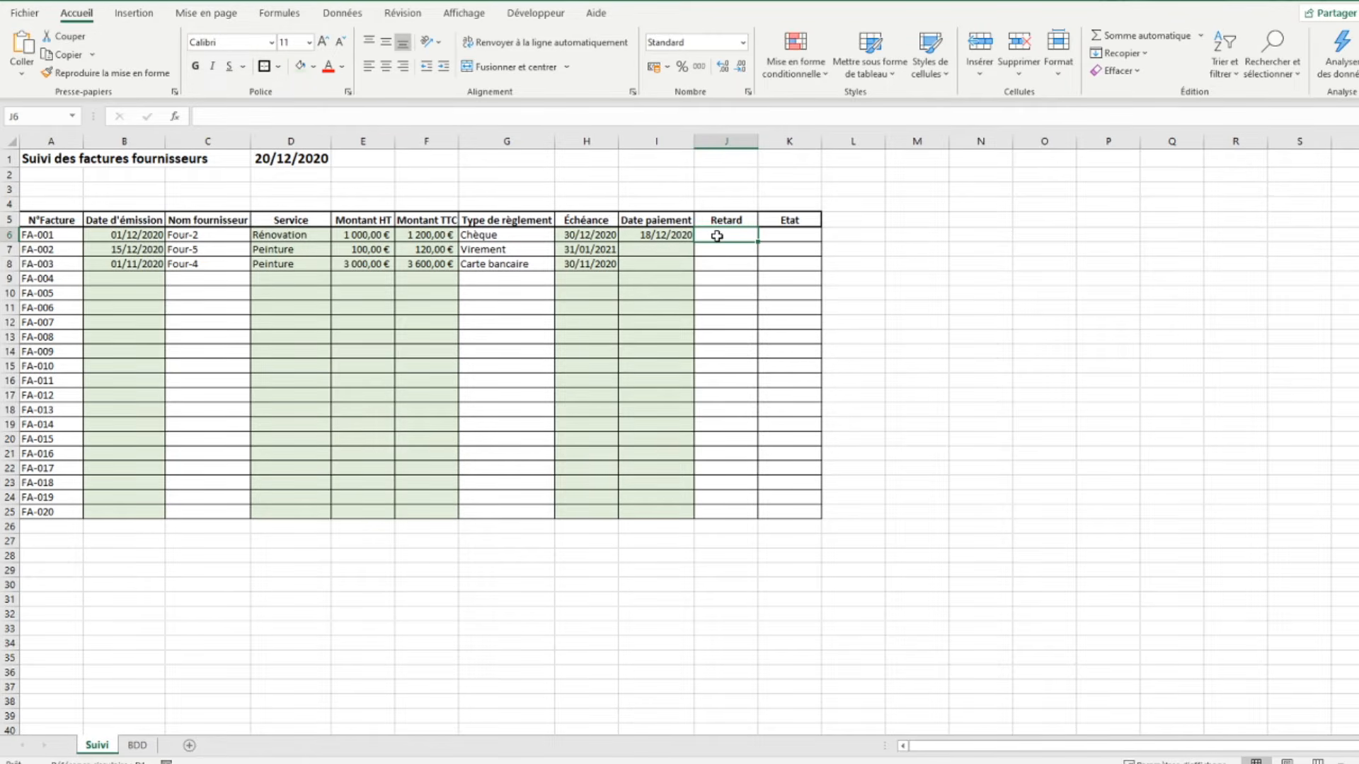
pyautogui.press('Return')
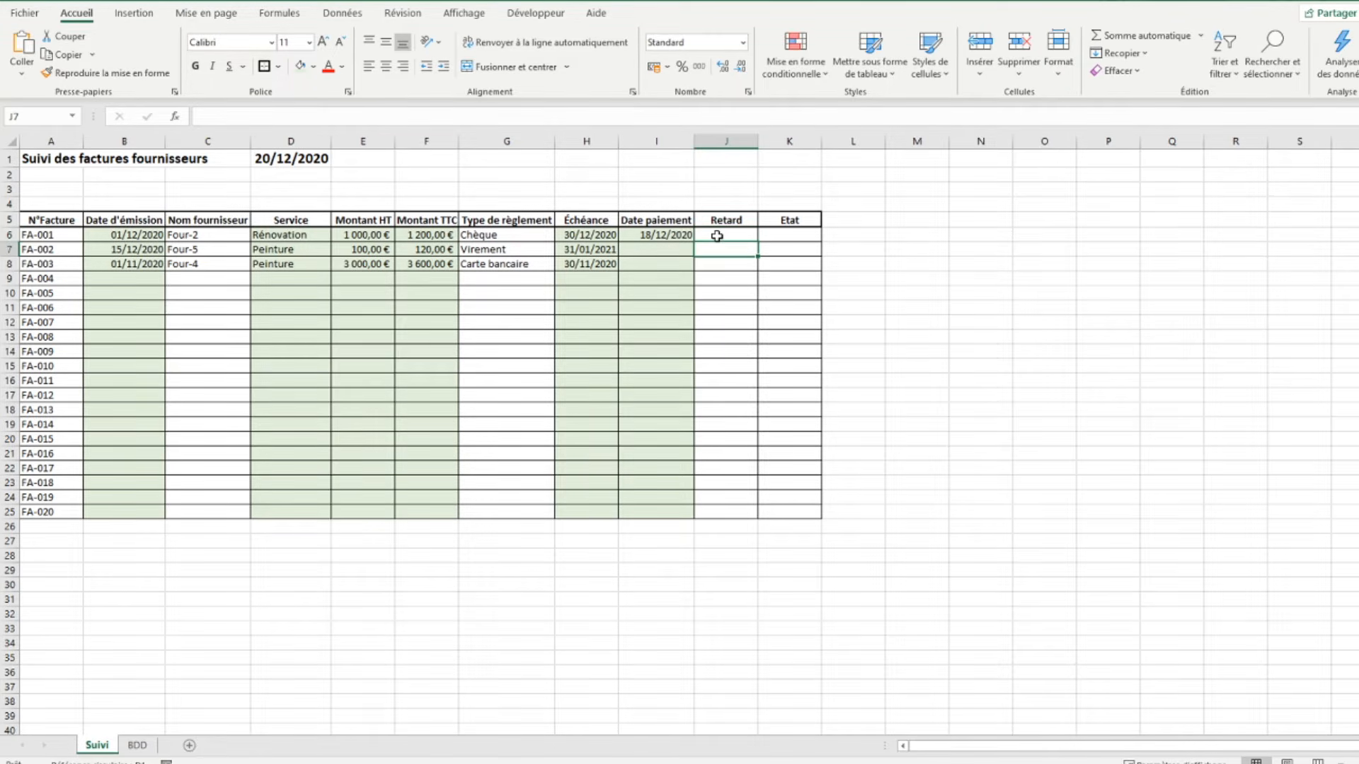
pyautogui.press('Left')
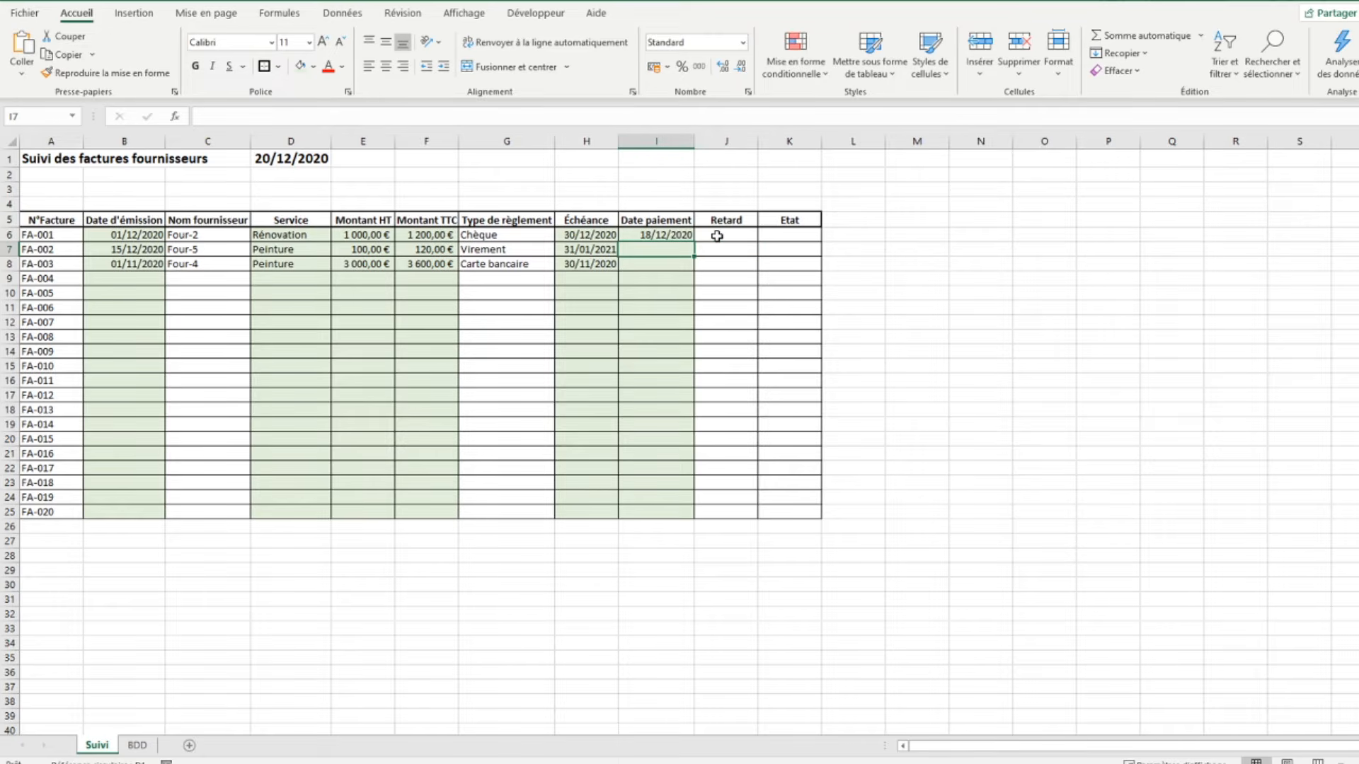
pyautogui.press('Right')
pyautogui.press('Left')
pyautogui.press('Left')
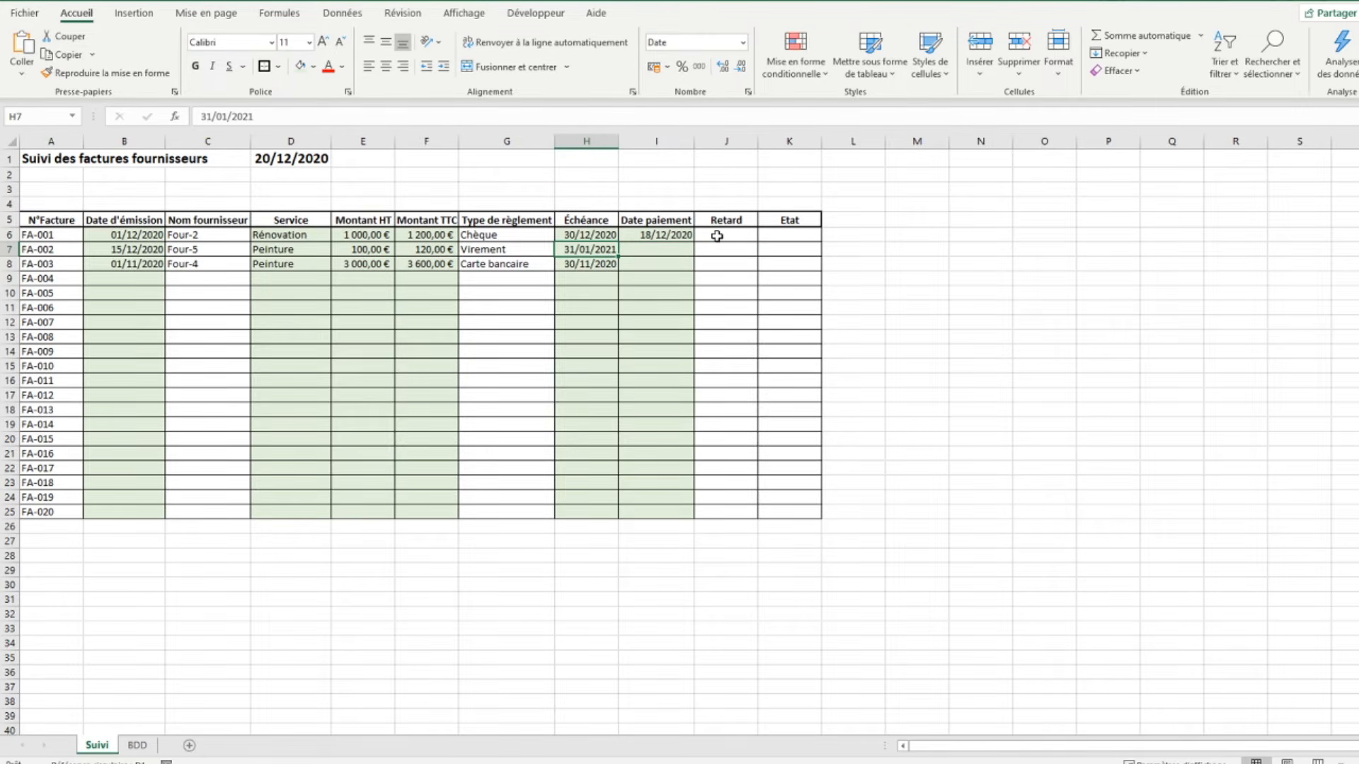
pyautogui.press('Right')
pyautogui.press('Right')
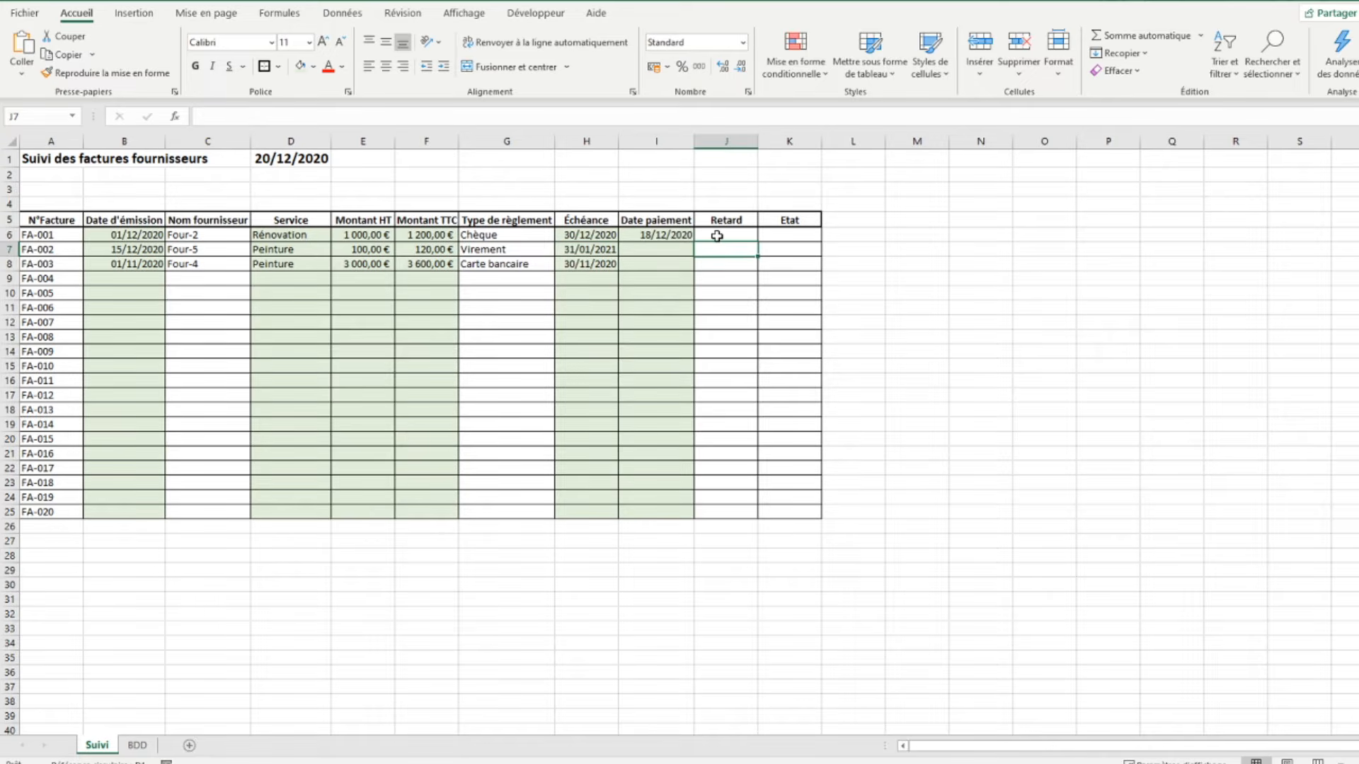
pyautogui.press('Down')
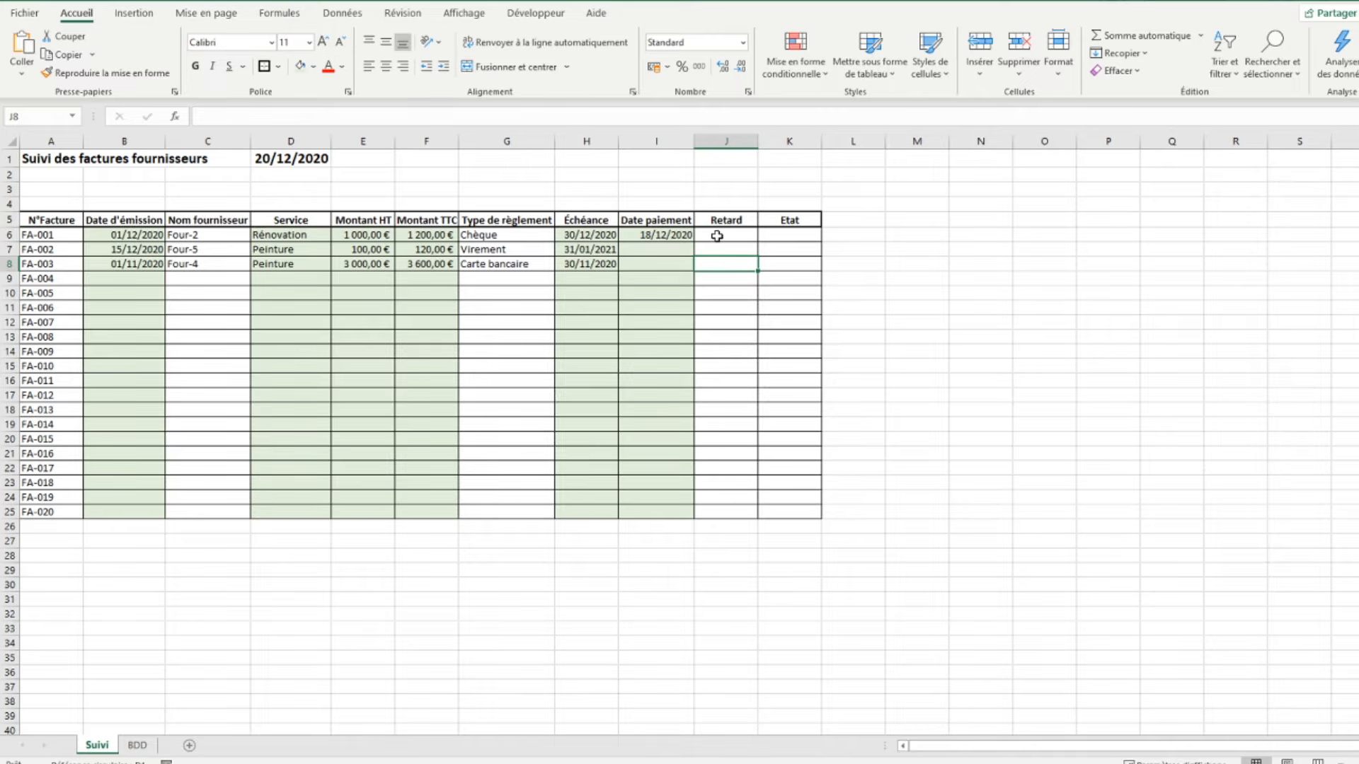
pyautogui.press('Left')
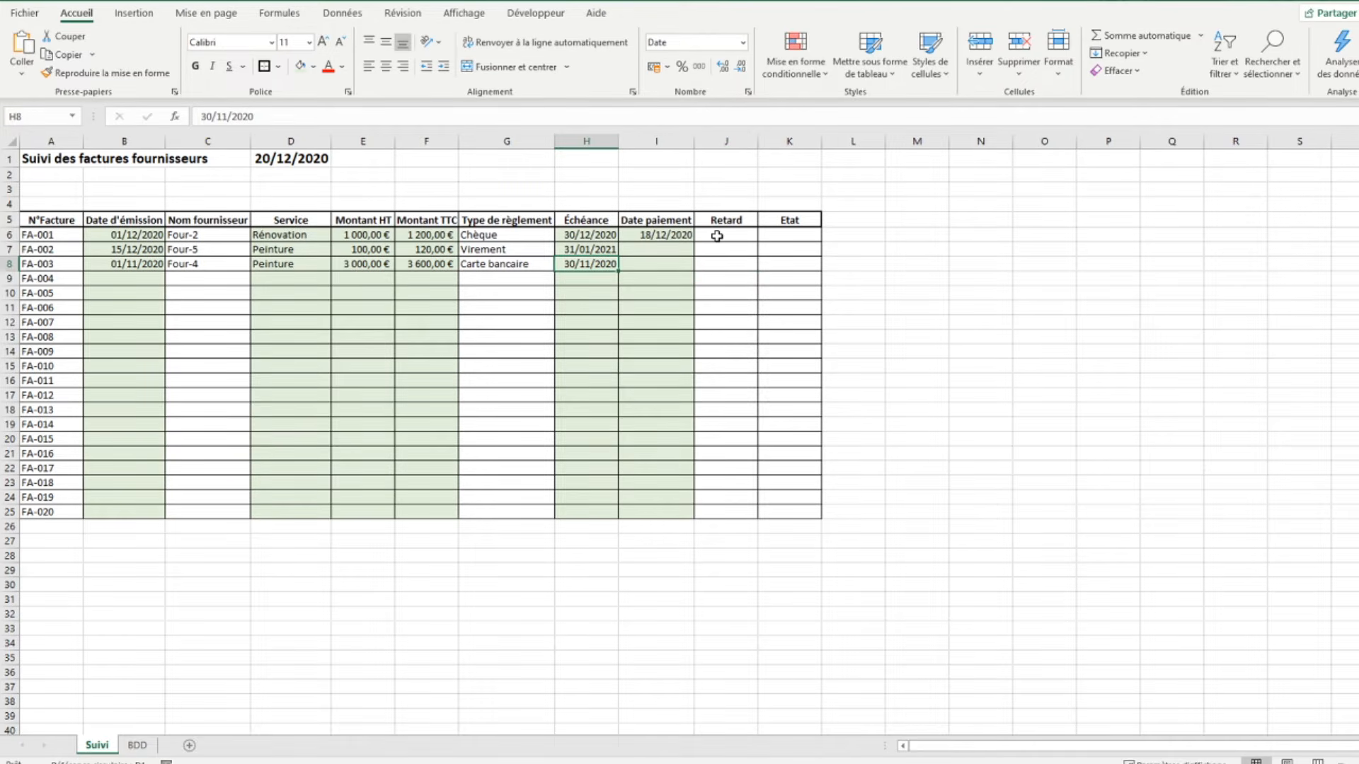
pyautogui.press('Right')
pyautogui.press('Right')
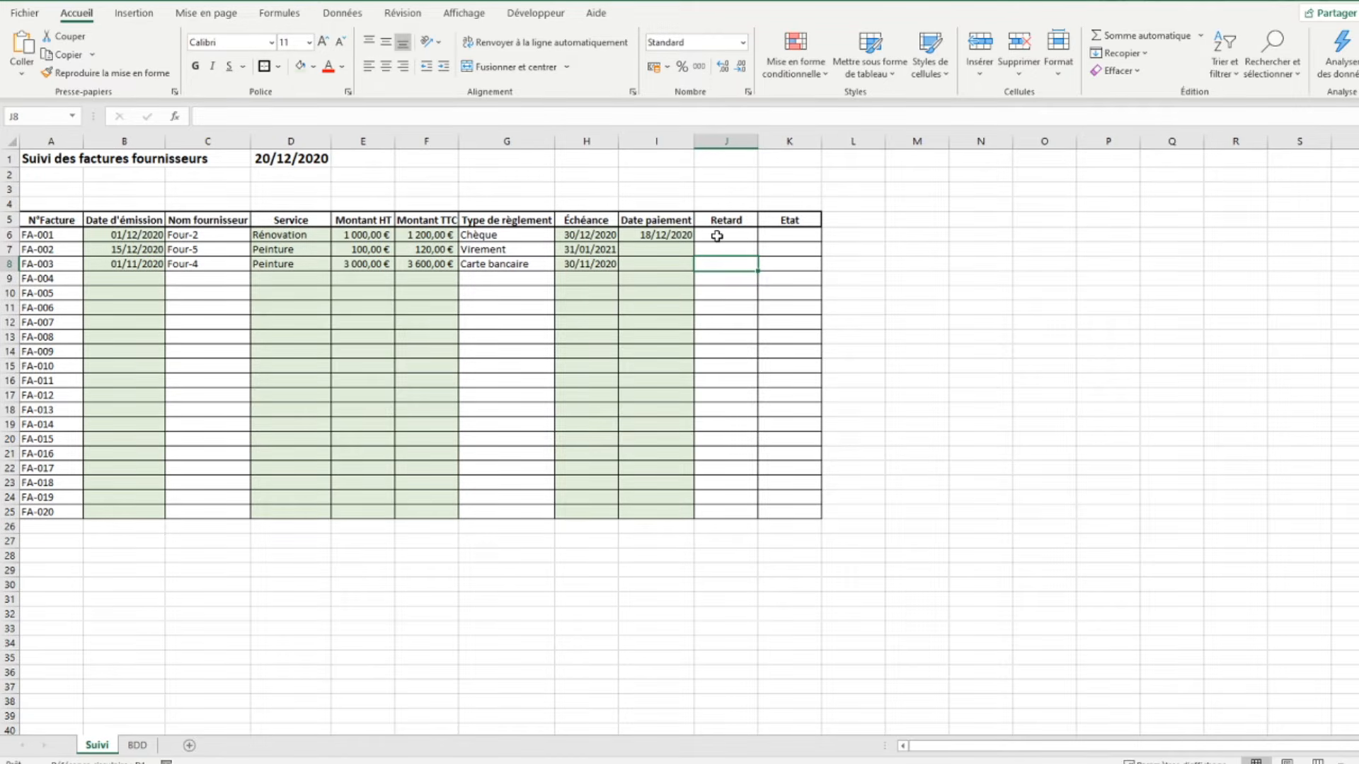
pyautogui.click(572, 264)
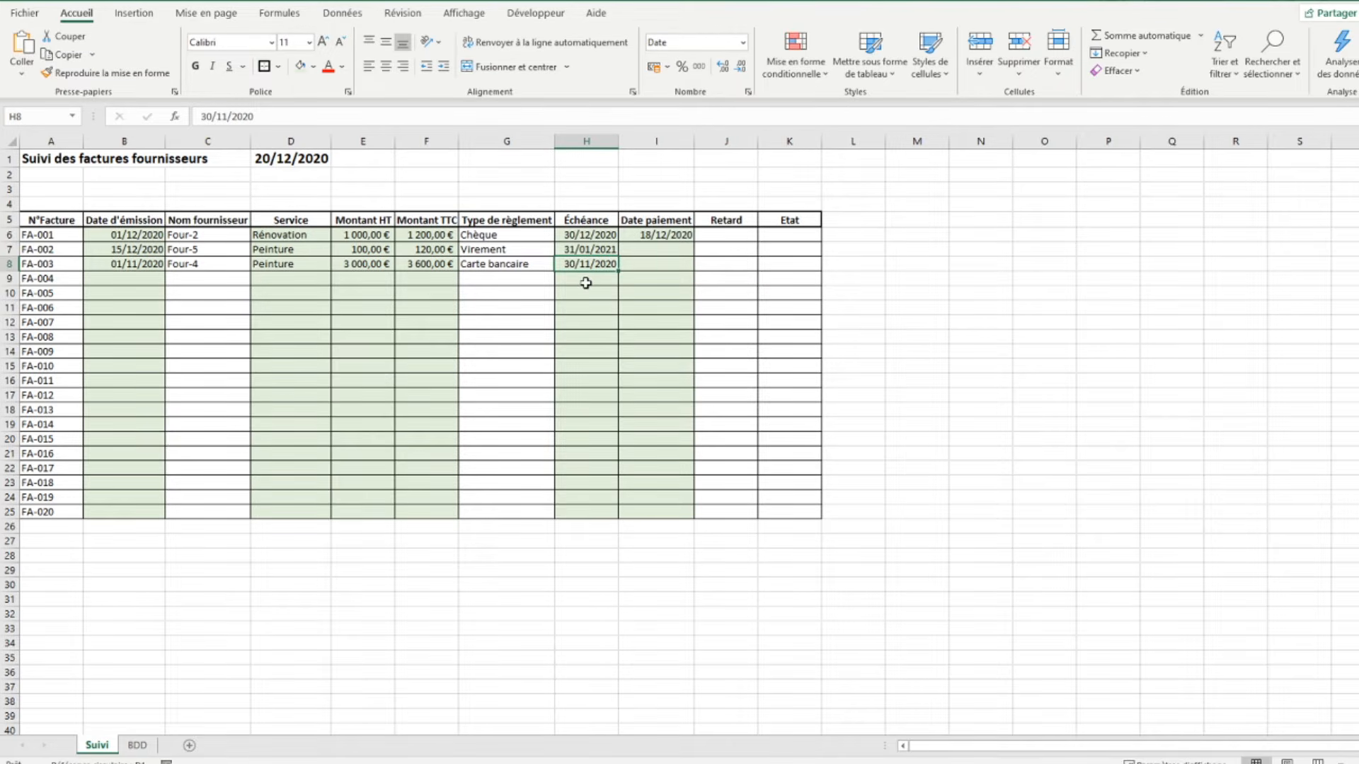
pyautogui.click(282, 160)
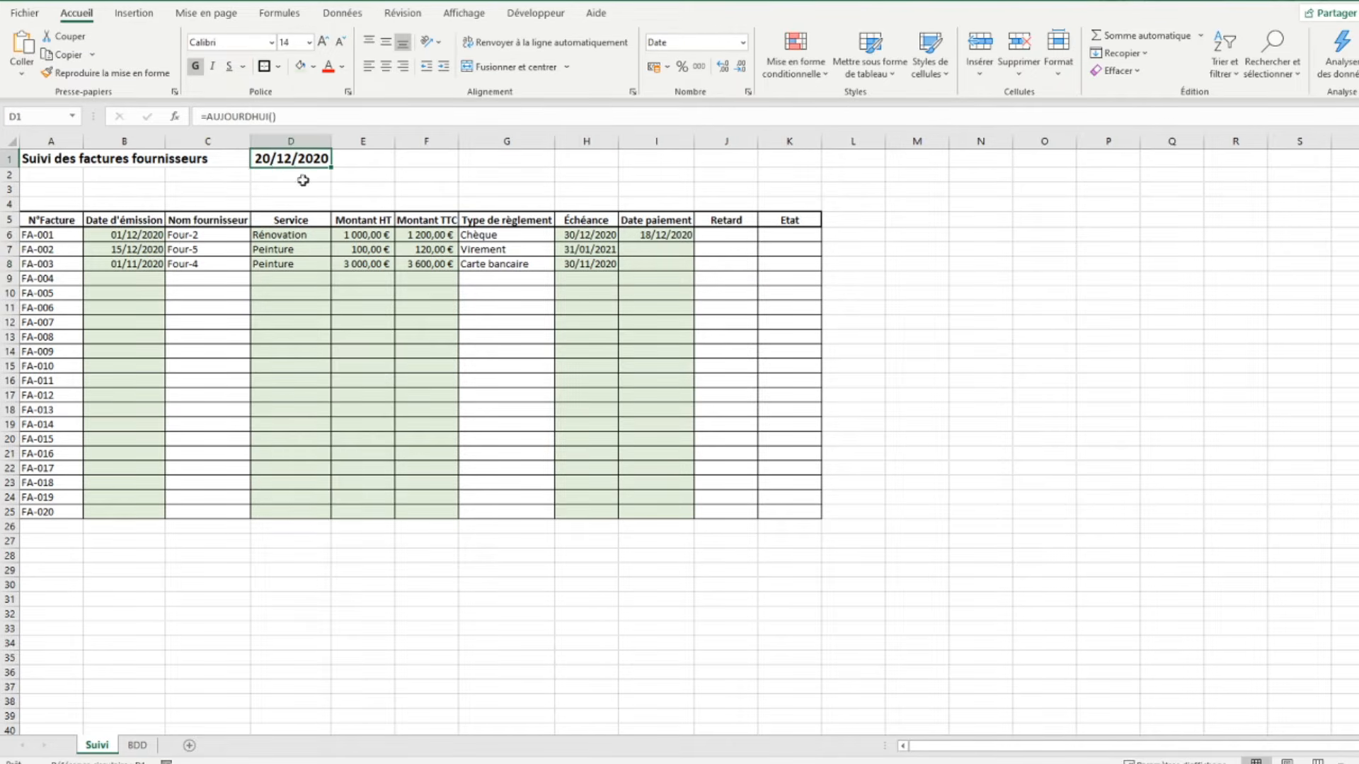
pyautogui.click(713, 261)
# Begin the Retard formula in J6 with an SI test that returns an empty text when I6 contains a payment date: =SI(I6<>"";"".
pyautogui.click(711, 233)
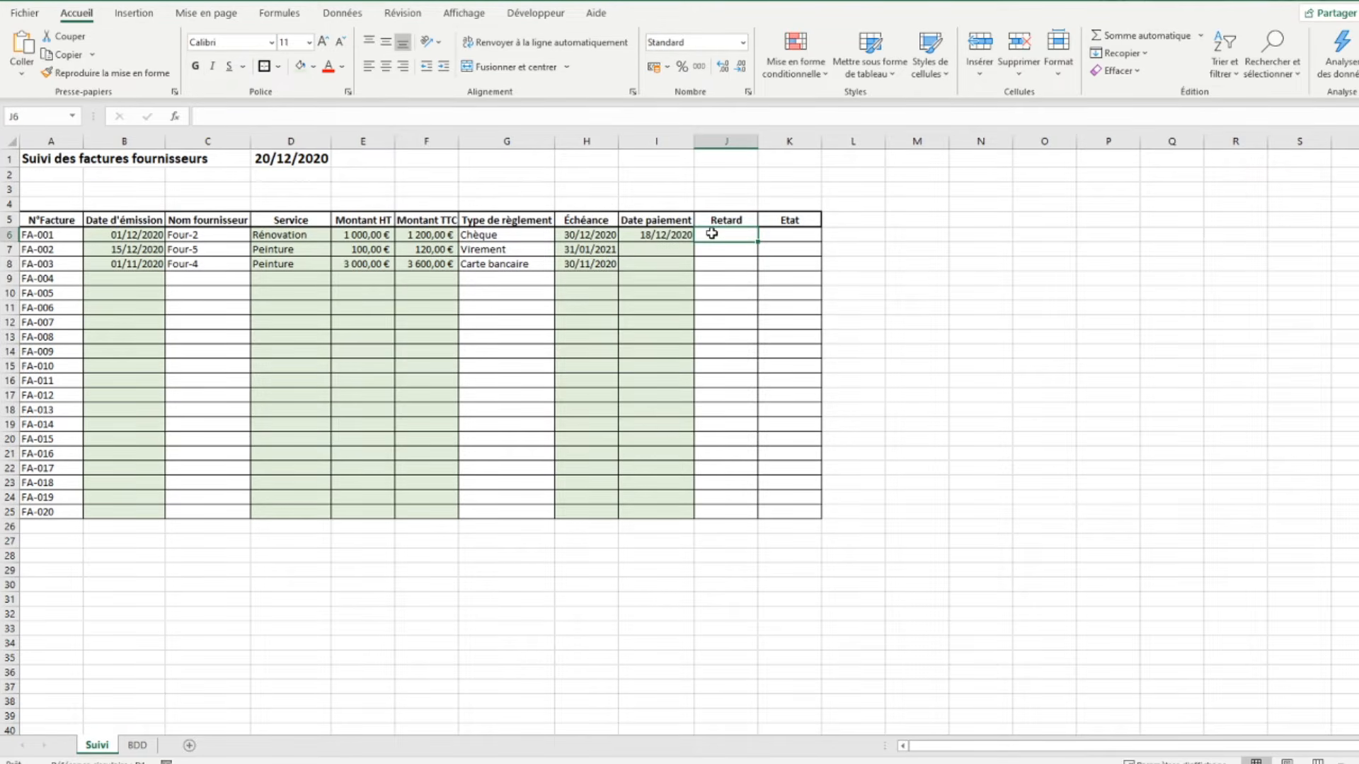
pyautogui.write('=si(')
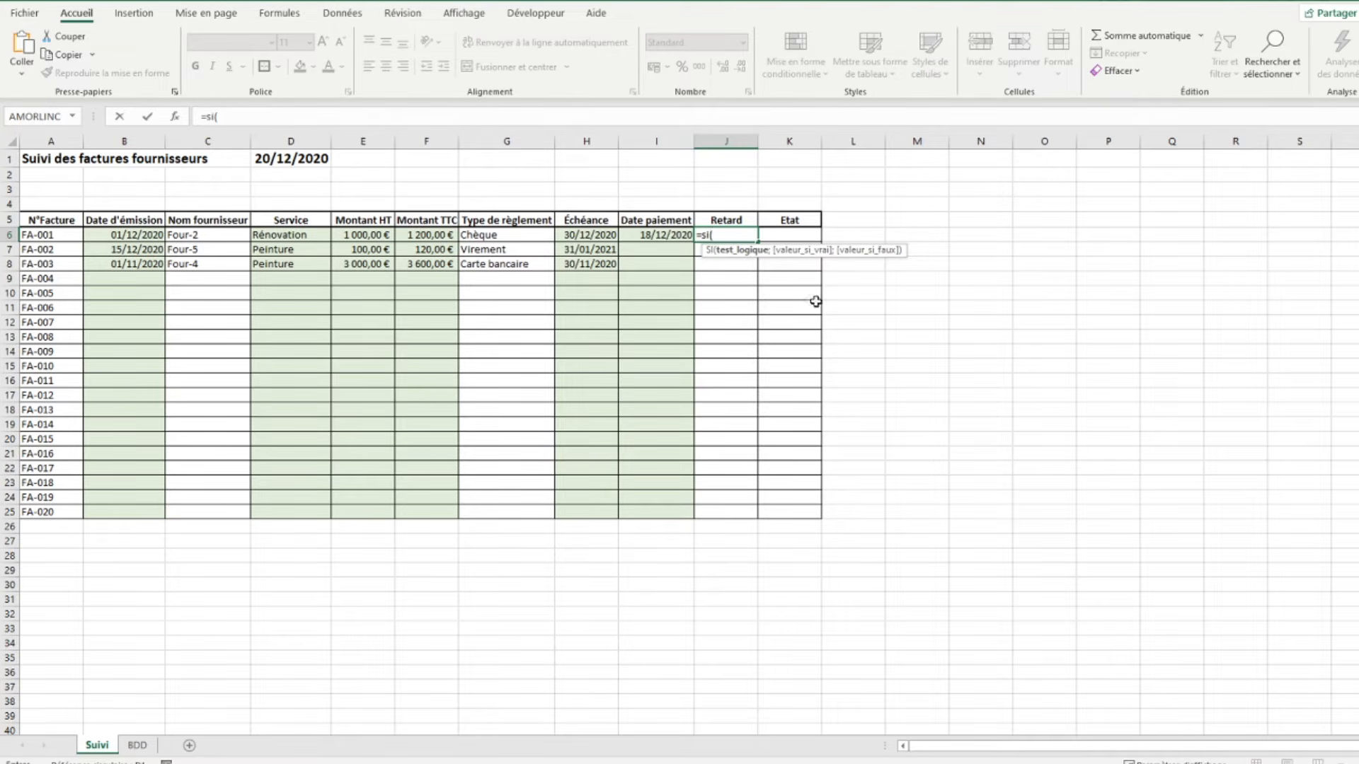
pyautogui.click(656, 235)
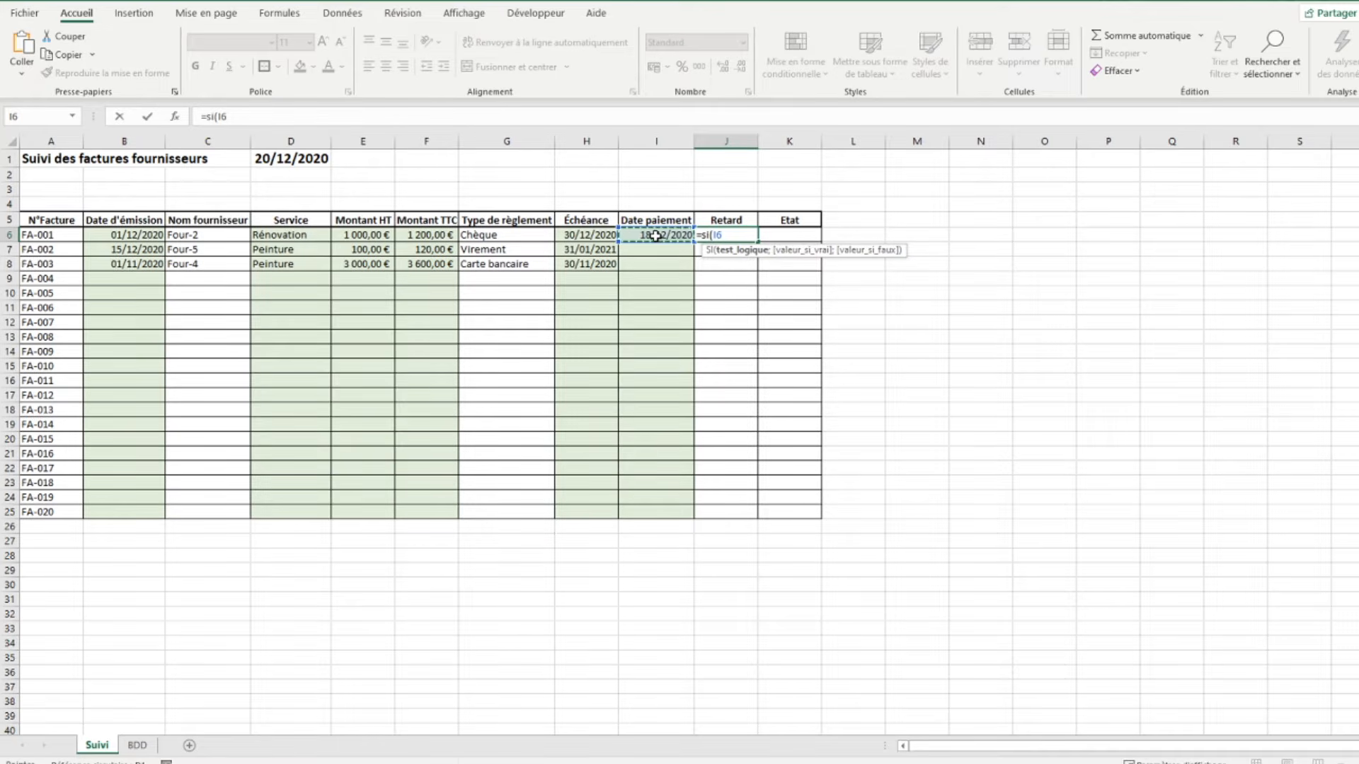
pyautogui.write('<>"";""')
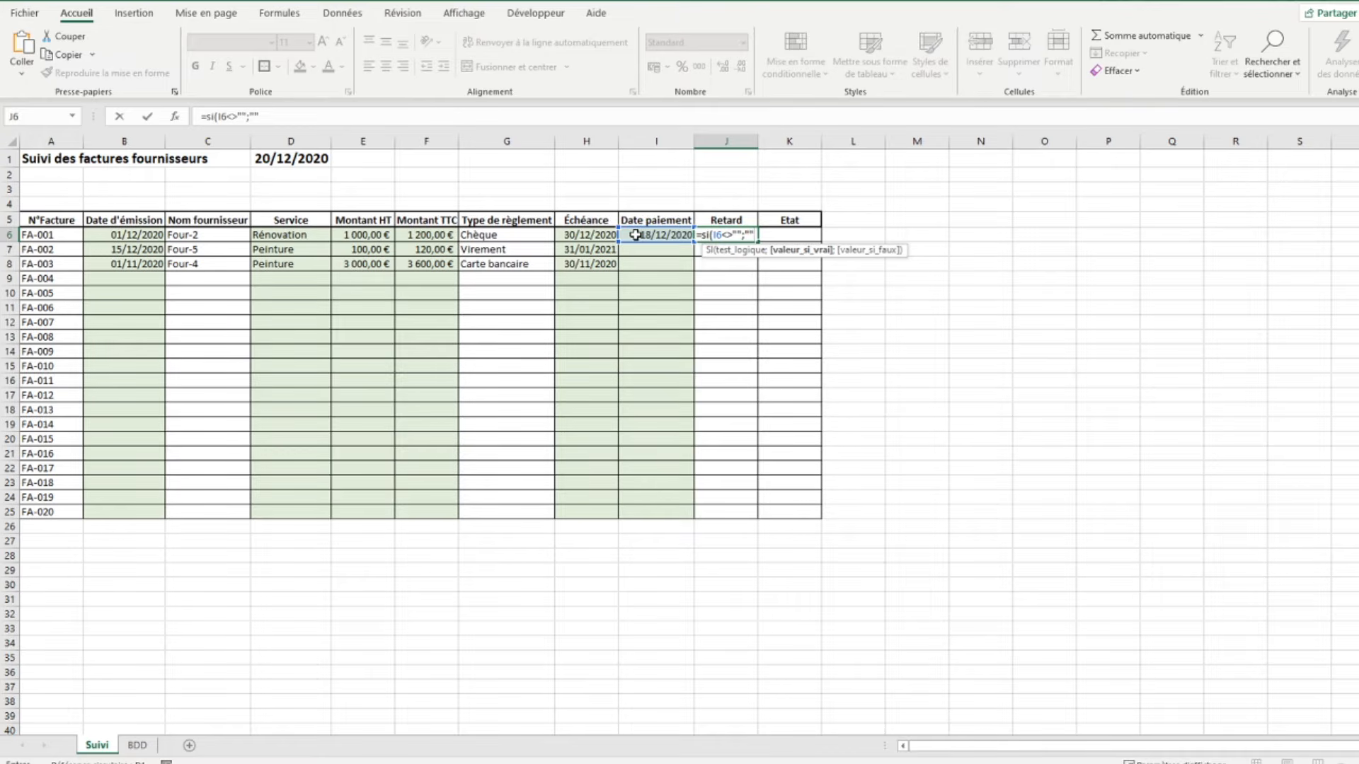
# Nest a second SI in the J6 formula that returns an empty text when H6 is later than the absolute reference $D$1.
pyautogui.write(';si(')
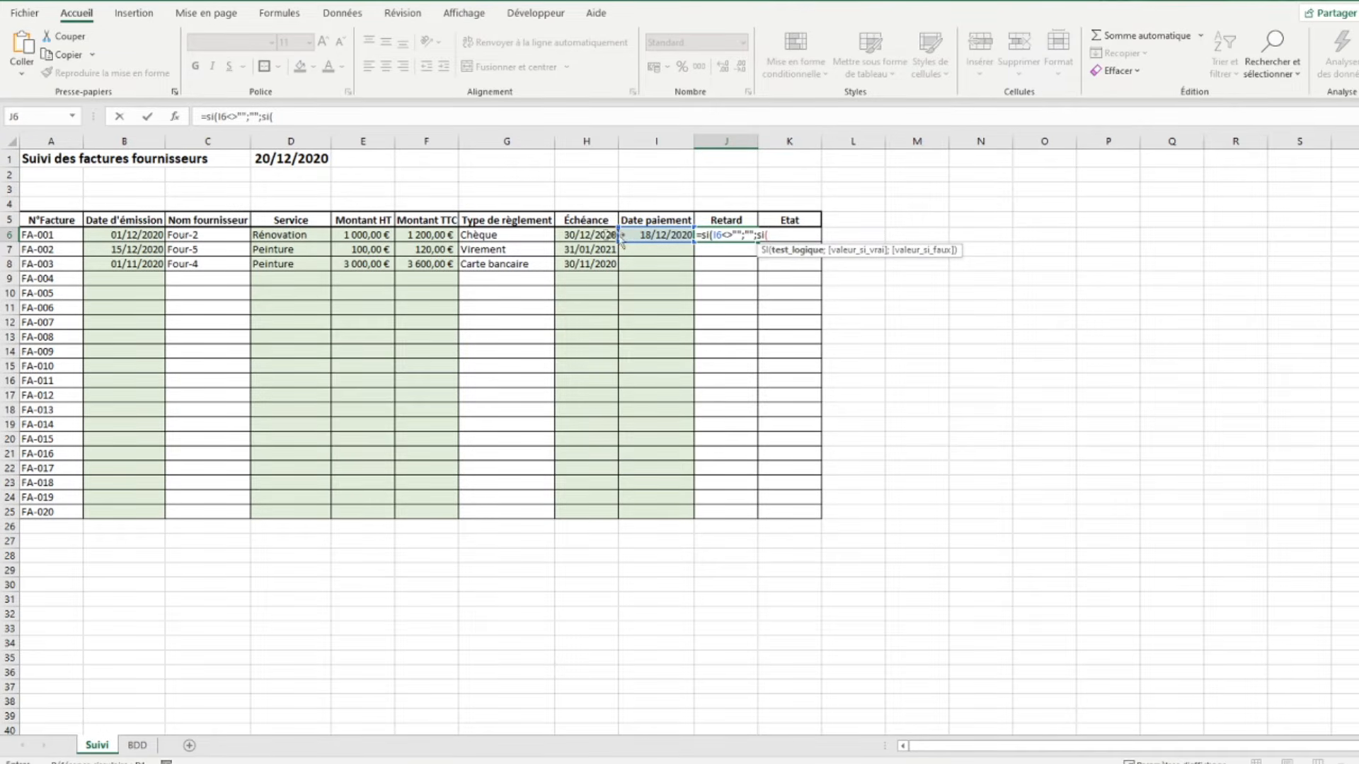
pyautogui.click(581, 235)
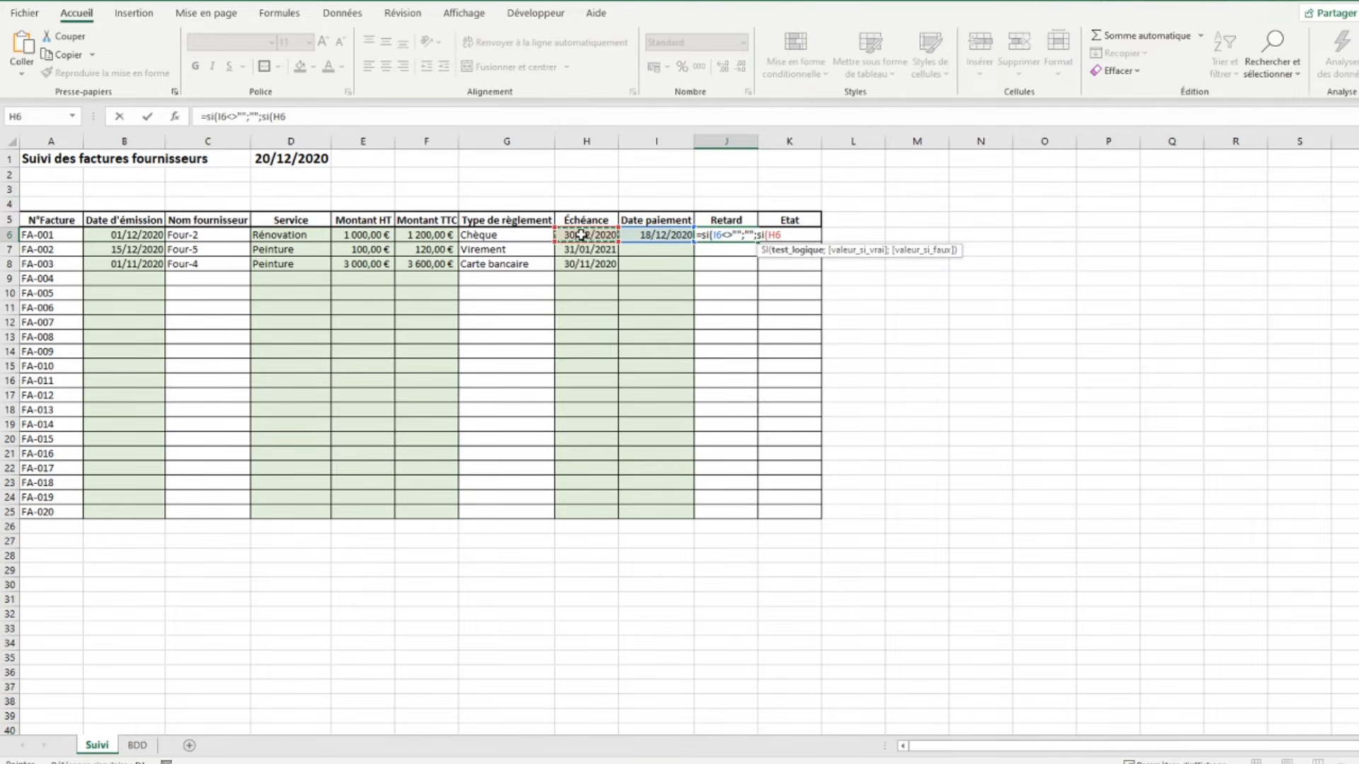
pyautogui.write('>')
pyautogui.click(297, 159)
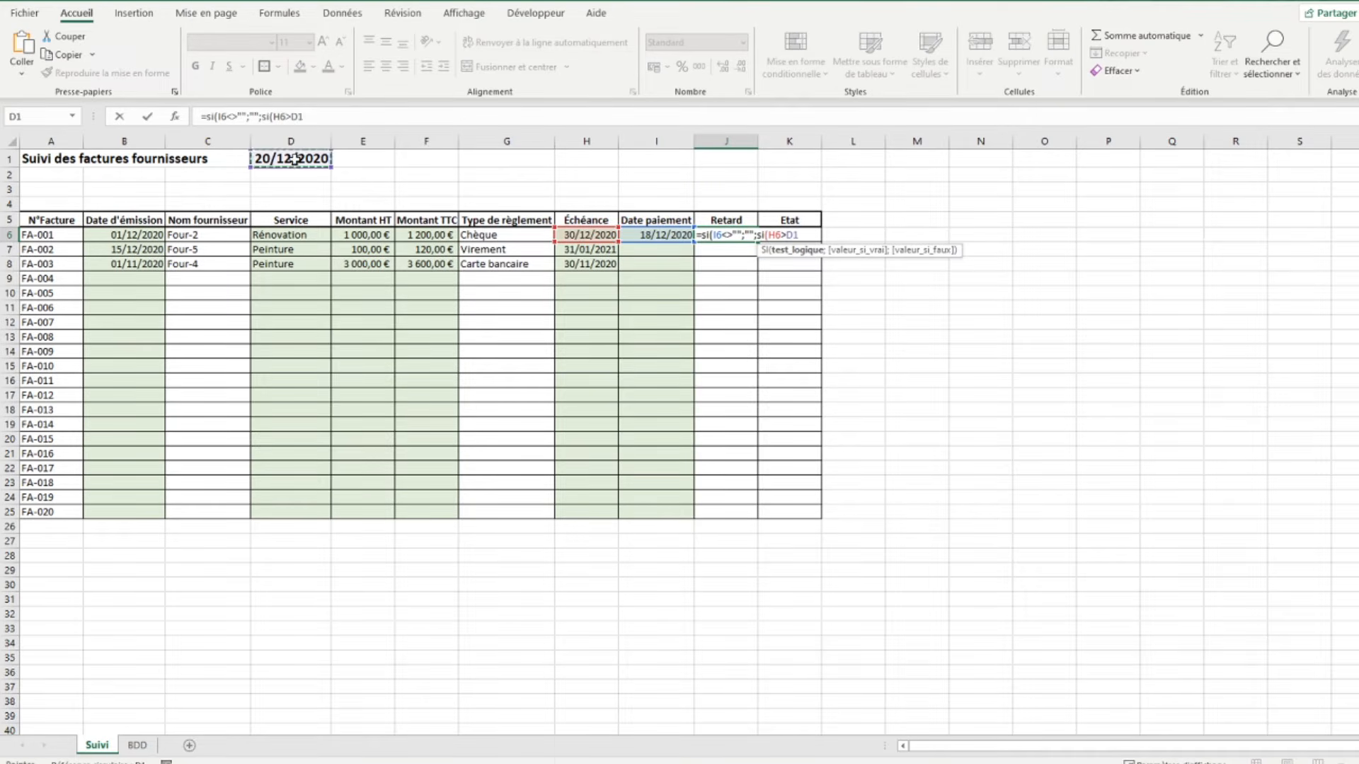
pyautogui.click(300, 116)
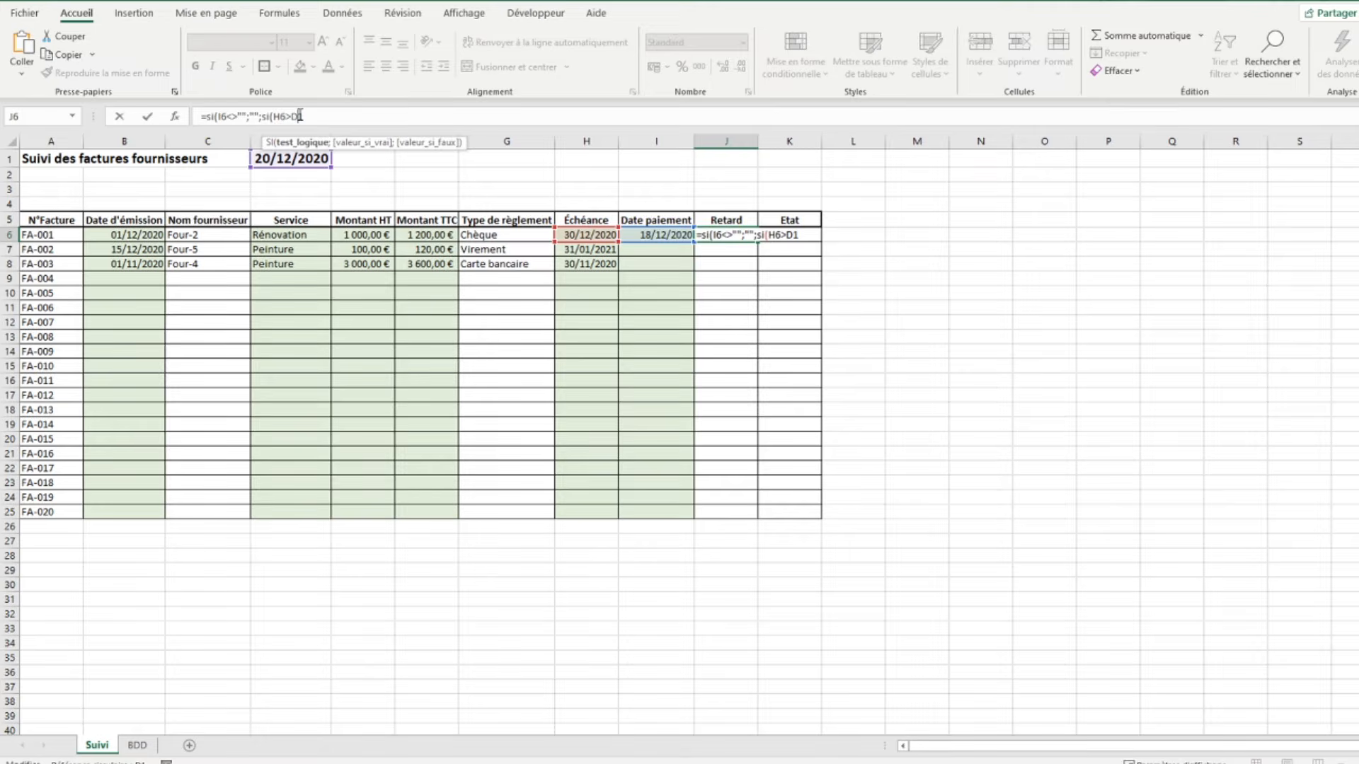
pyautogui.press('F4')
pyautogui.write(';')
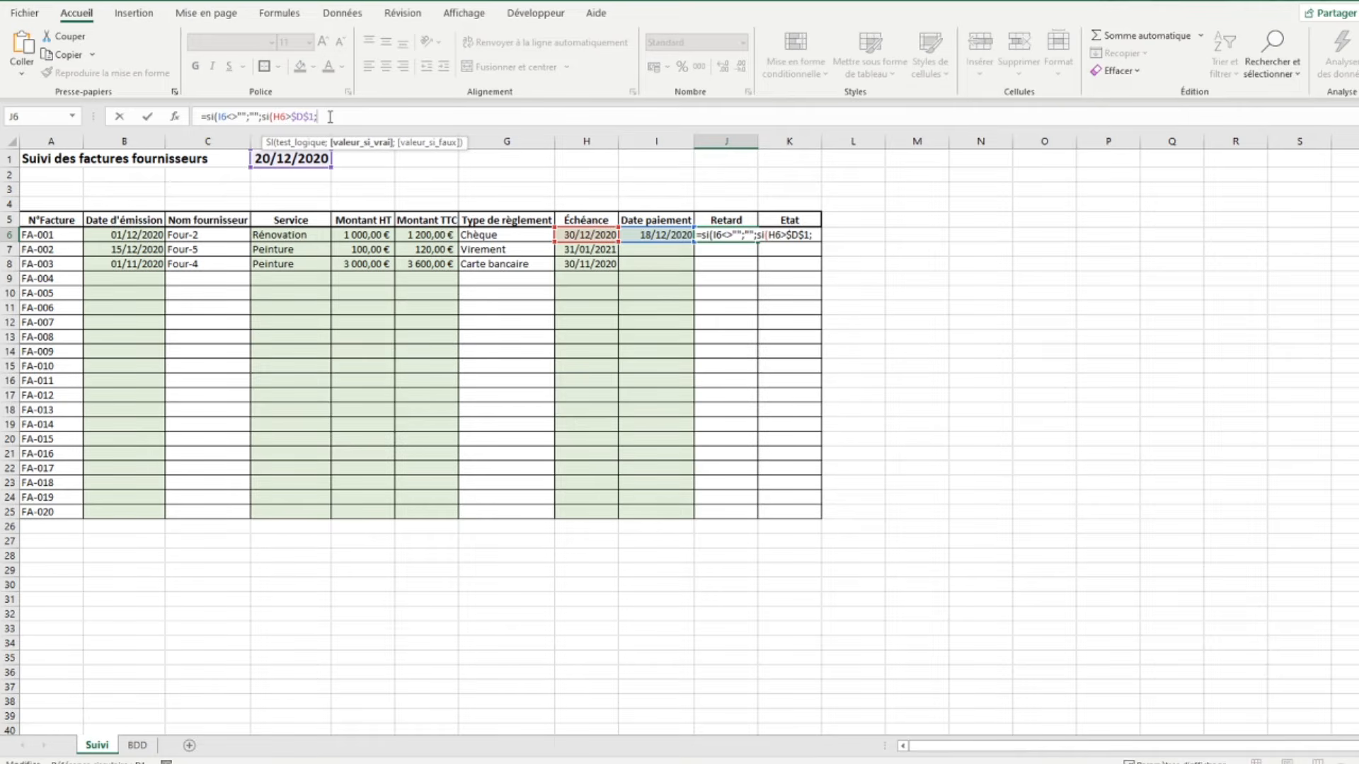
pyautogui.write('""')
# Nest a third SI in the J6 formula that returns an empty text when the issue date in B6 is empty.
pyautogui.write(';si')
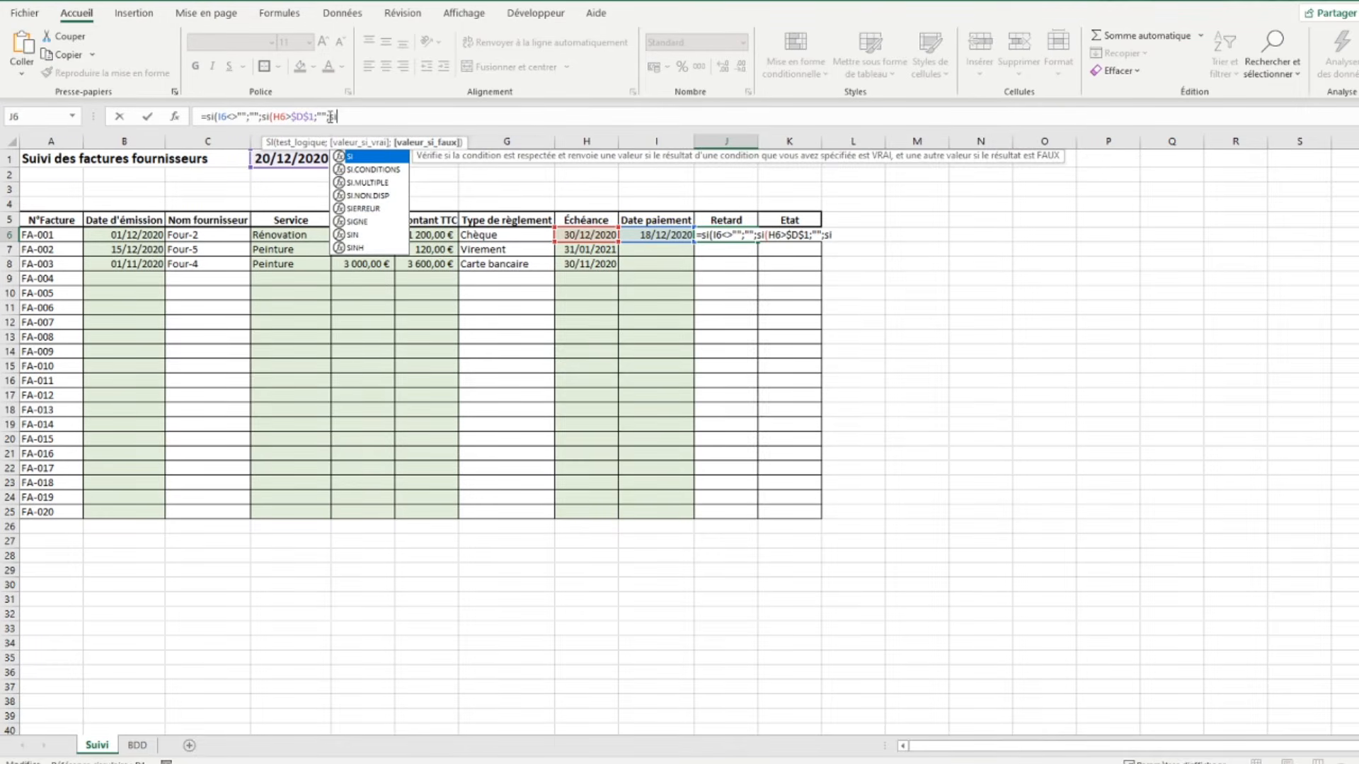
pyautogui.write('(')
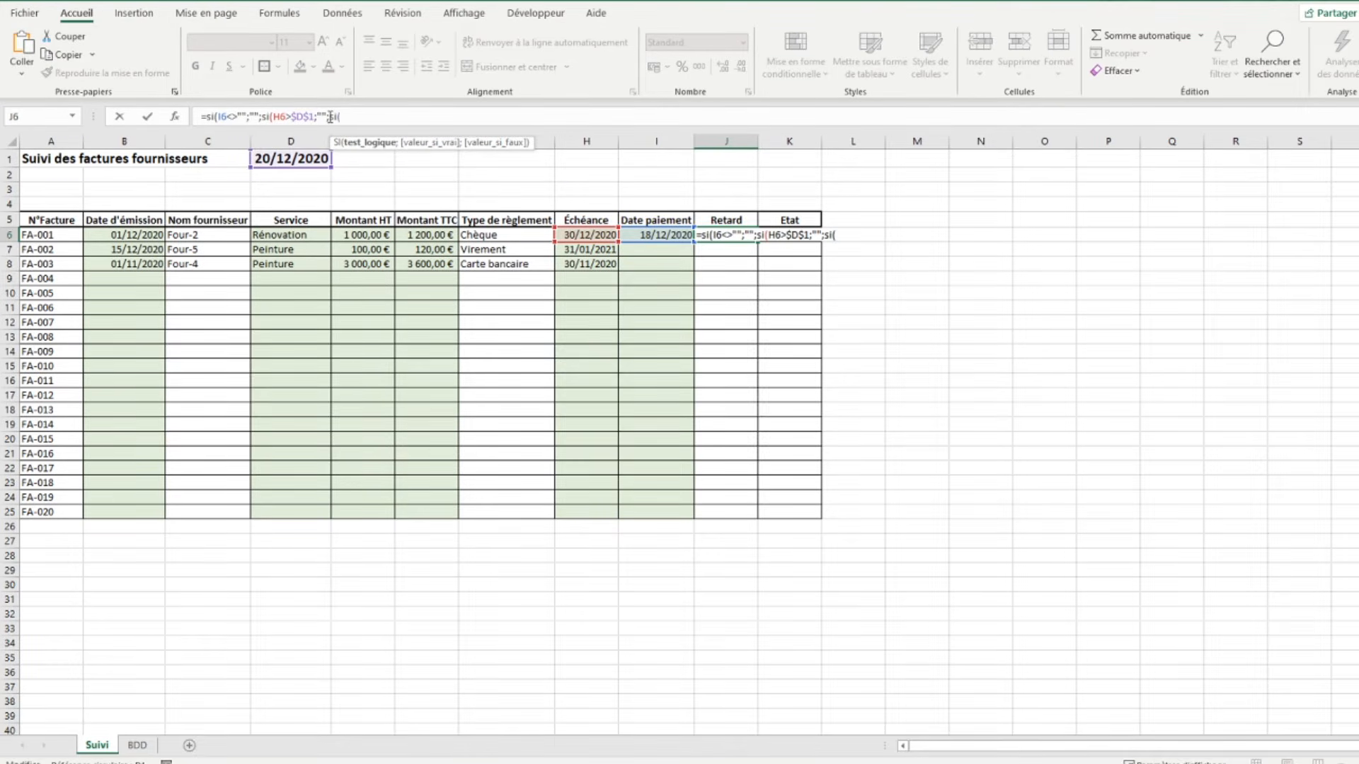
pyautogui.click(136, 235)
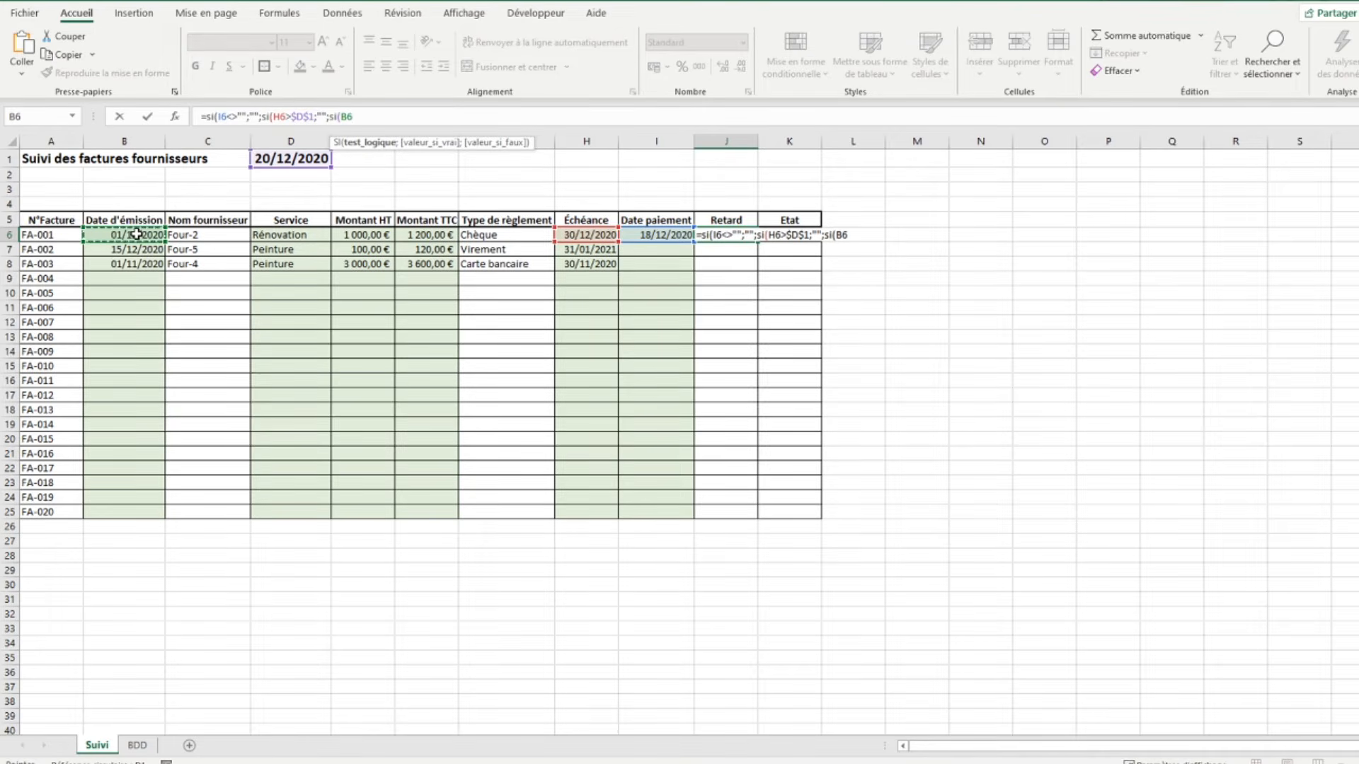
pyautogui.write('="";')
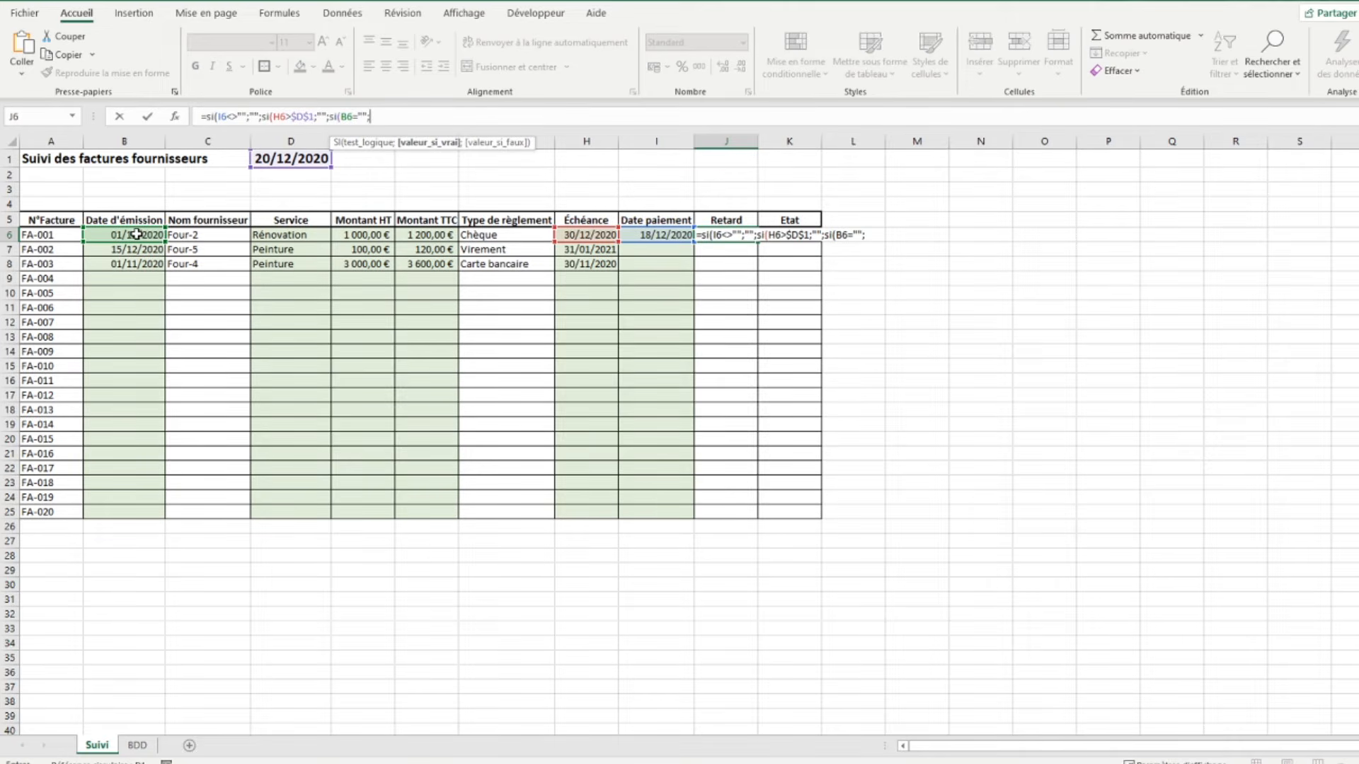
pyautogui.write('"";')
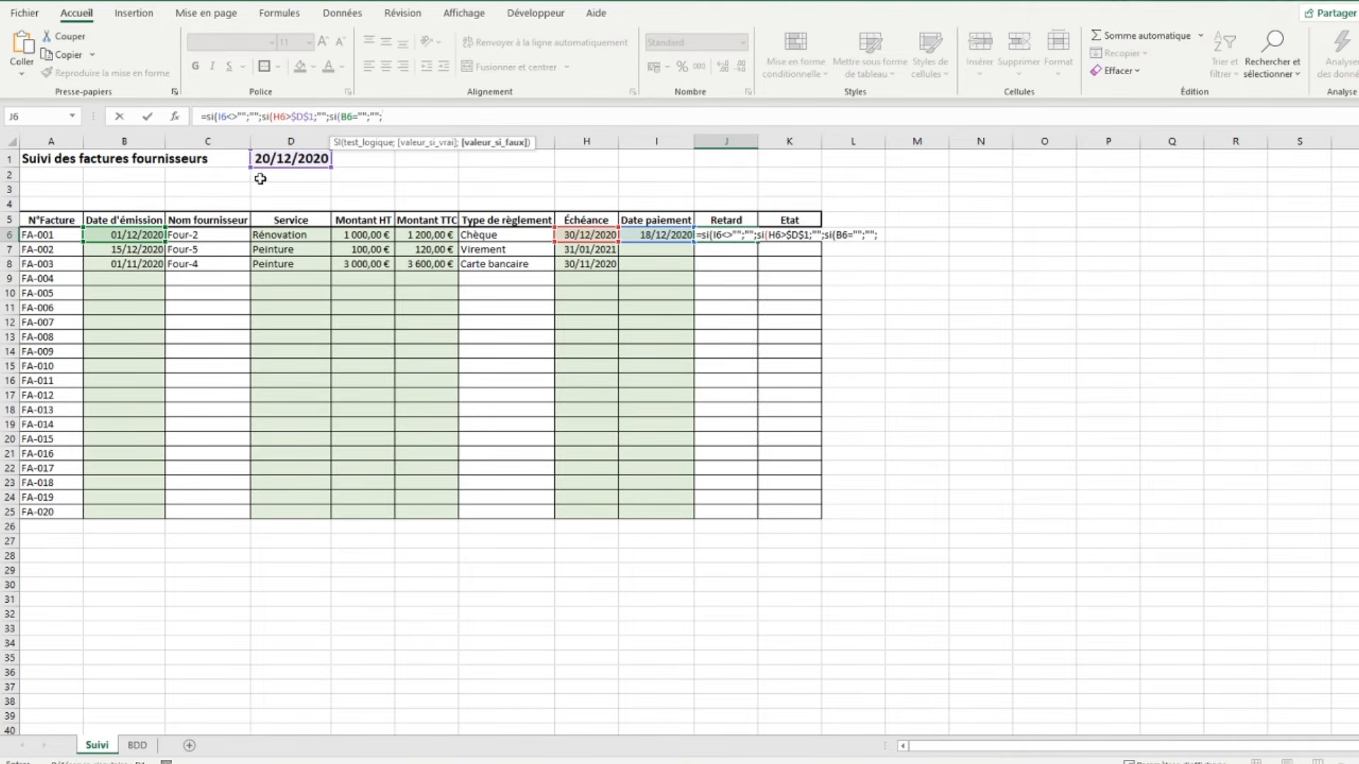
# Complete the J6 formula with $D$1-H6 as the final result, close all three SI functions and validate it.
pyautogui.click(271, 158)
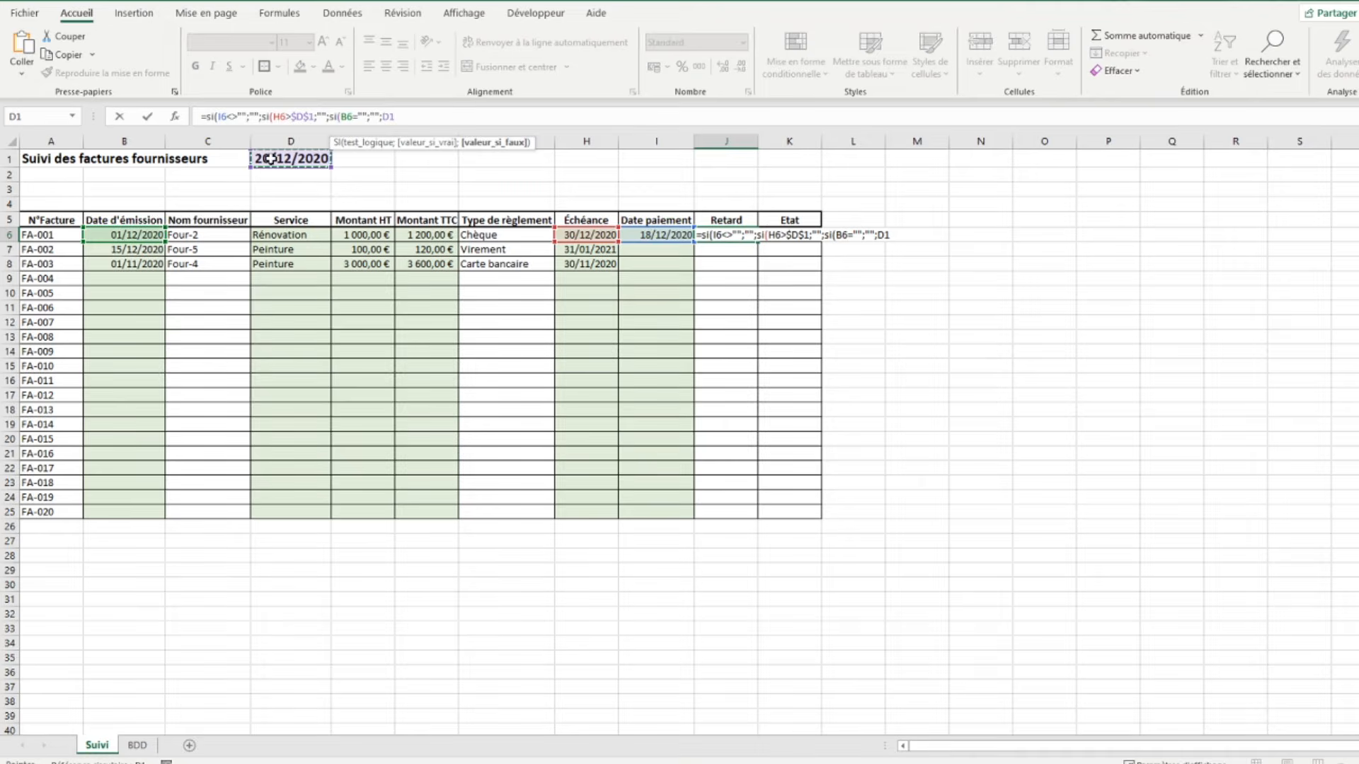
pyautogui.write('-')
pyautogui.click(569, 234)
pyautogui.click(389, 116)
pyautogui.press('F4')
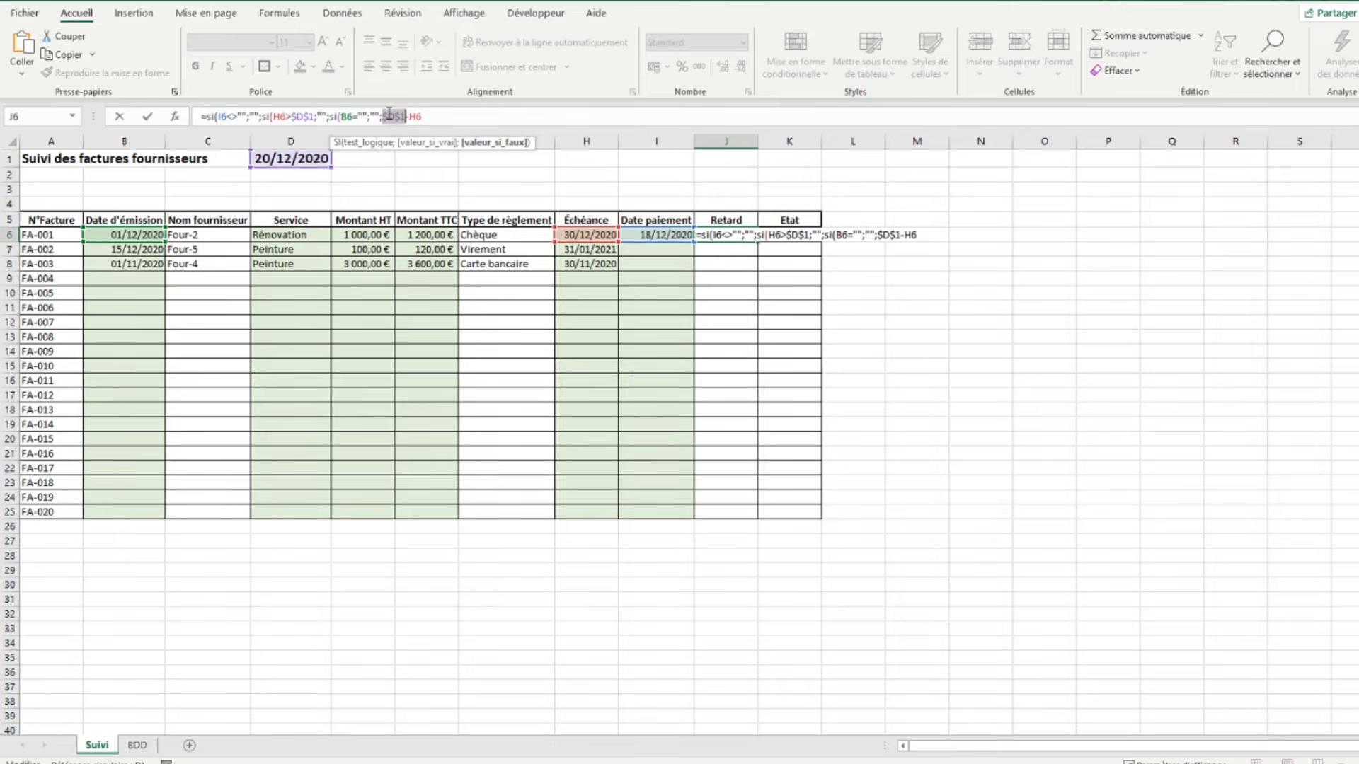
pyautogui.click(428, 114)
pyautogui.write('))')
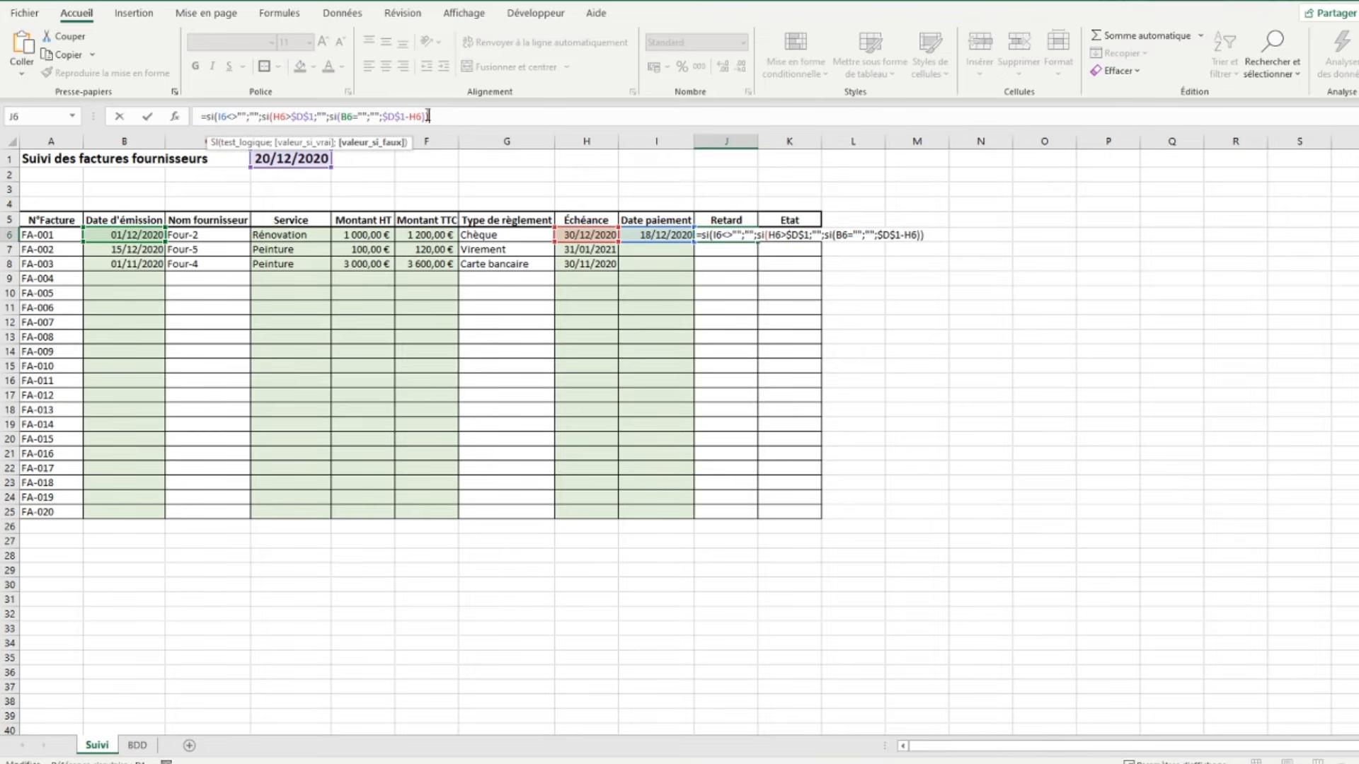
pyautogui.write(')')
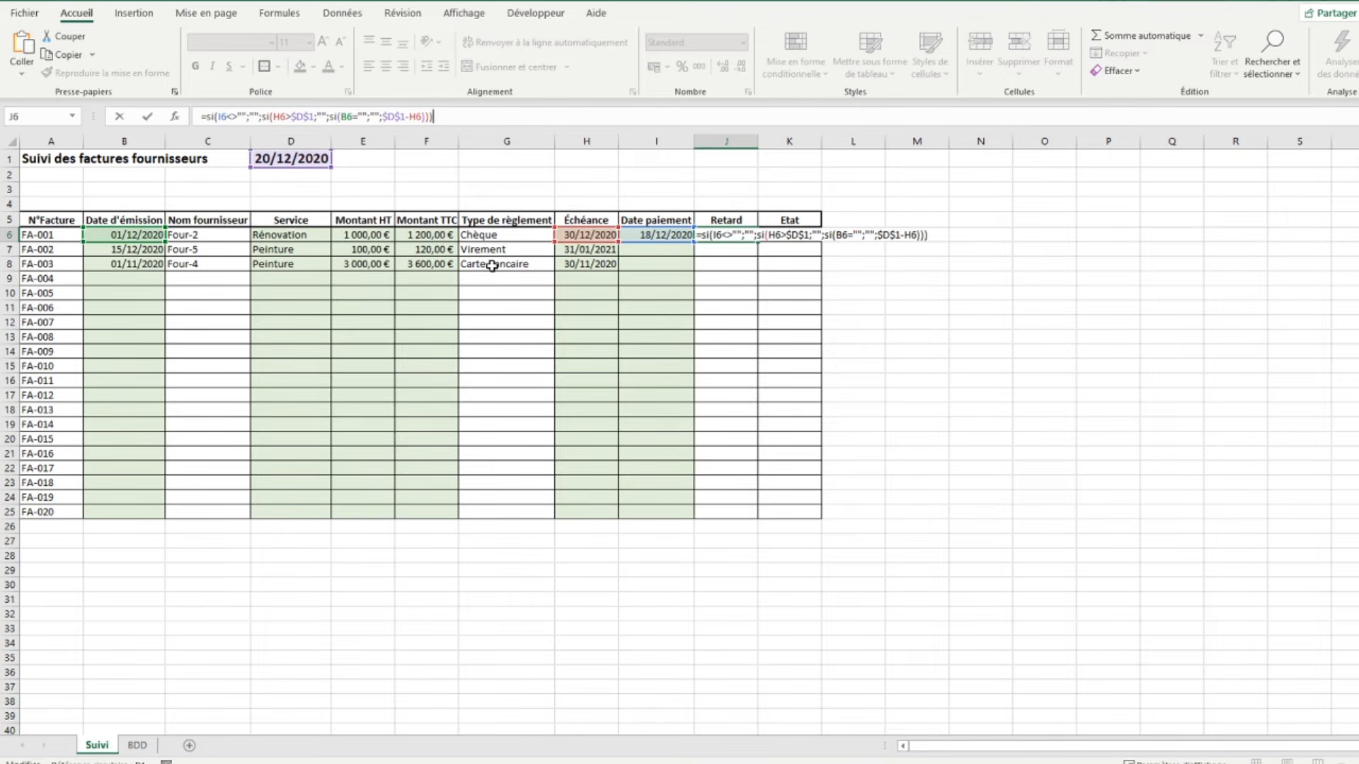
pyautogui.press('Return')
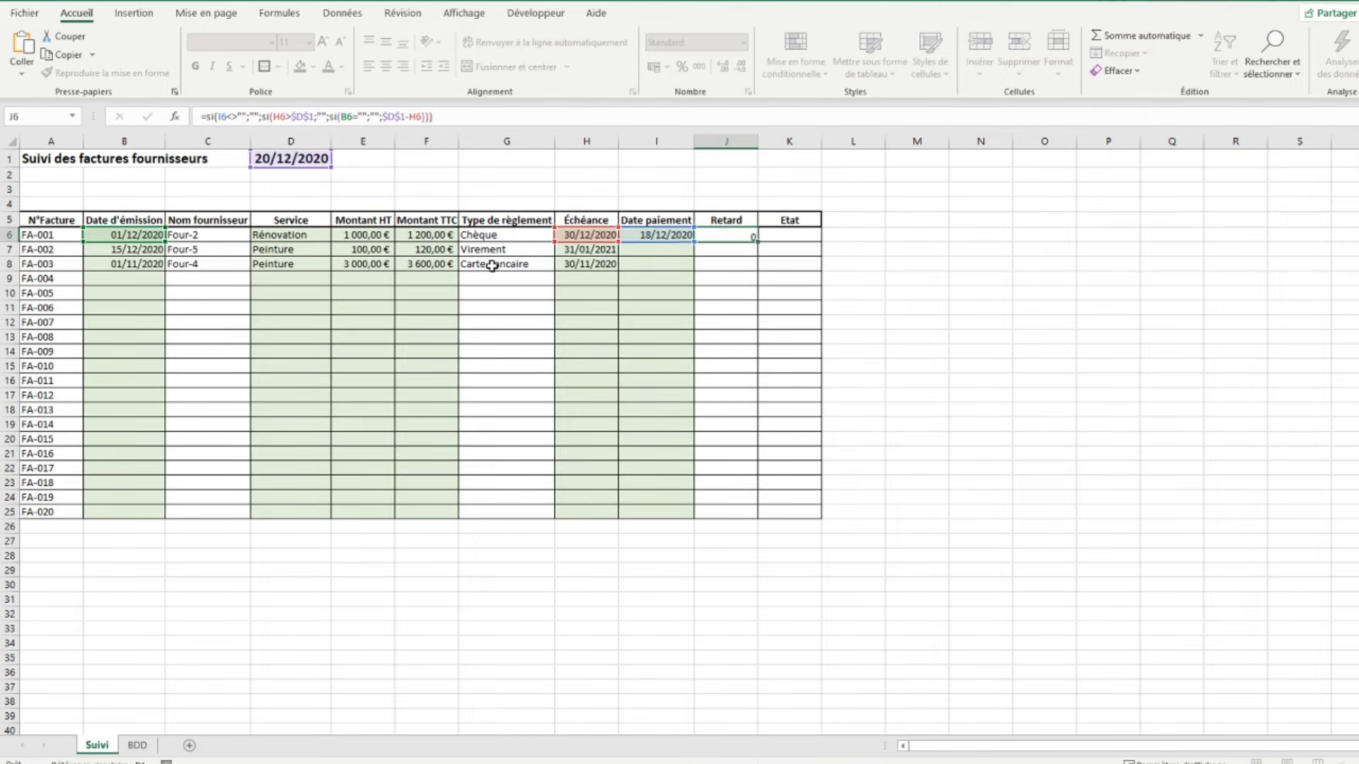
# Copy the Retard formula from J6 down the column to J25, checking the FA-002 due date along the way.
pyautogui.click(716, 237)
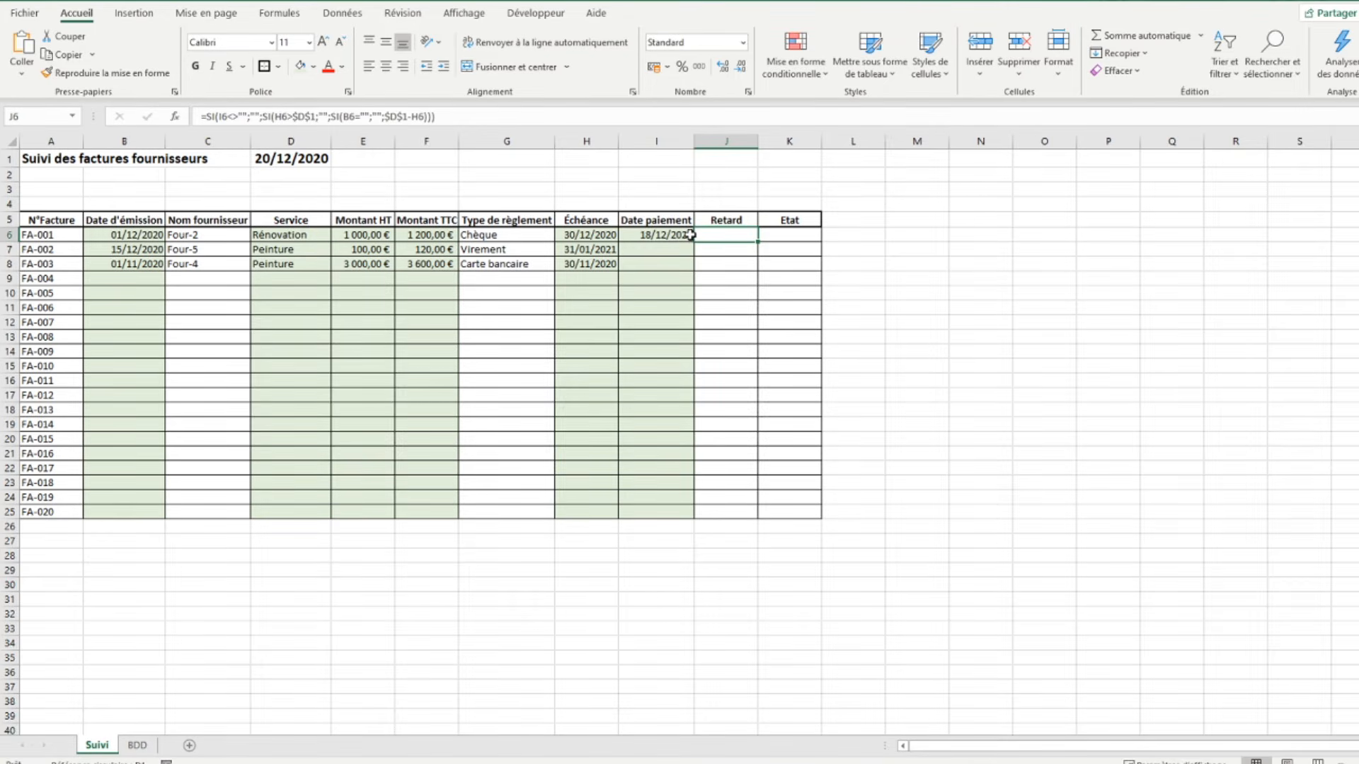
pyautogui.moveTo(757, 244); pyautogui.dragTo(747, 260)
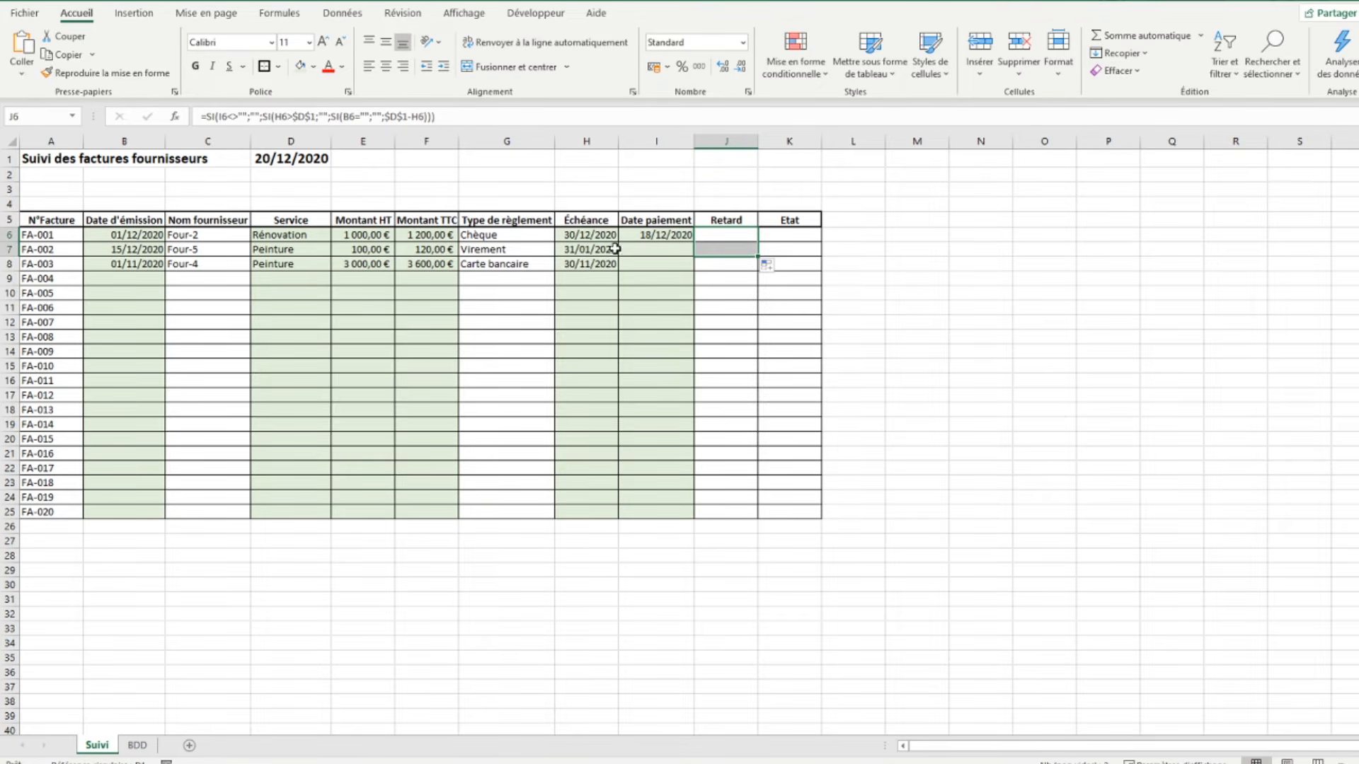
pyautogui.click(580, 250)
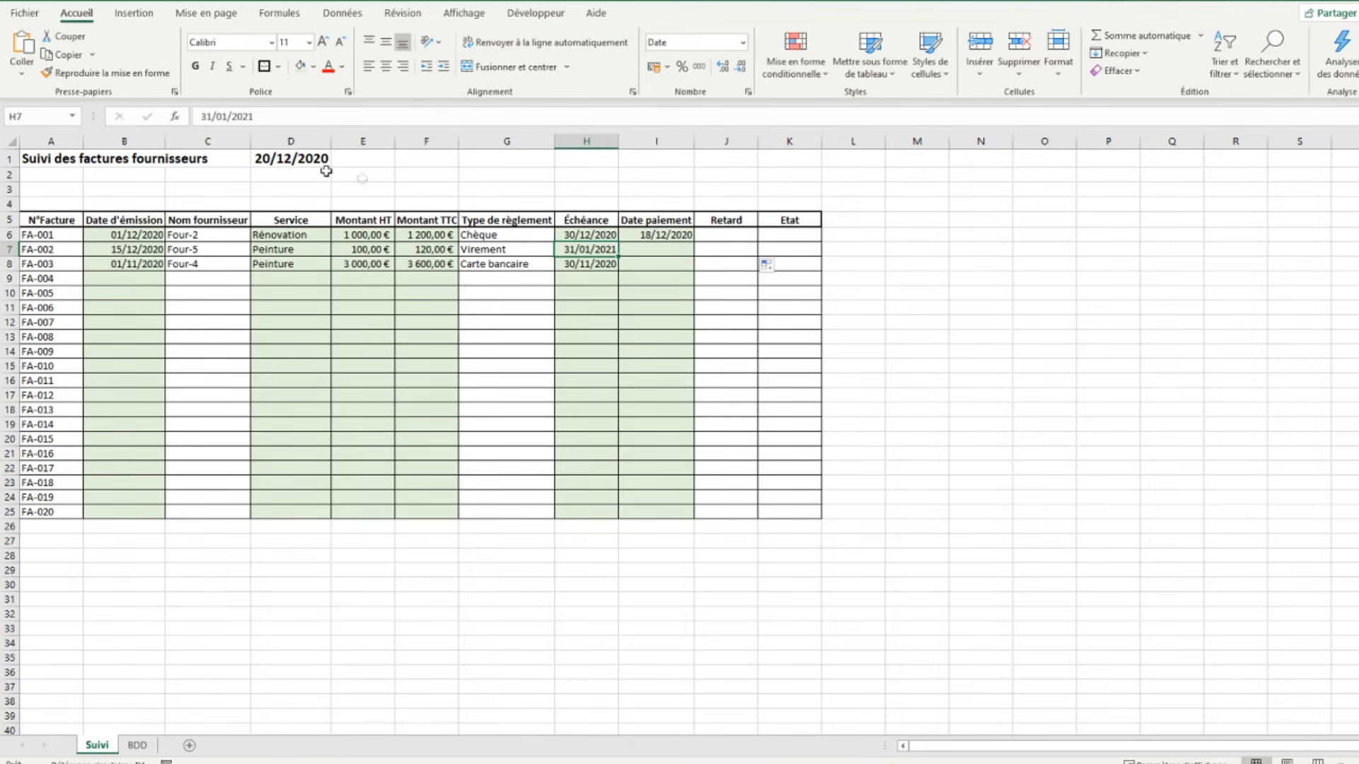
pyautogui.click(735, 248)
pyautogui.moveTo(757, 256); pyautogui.dragTo(752, 268)
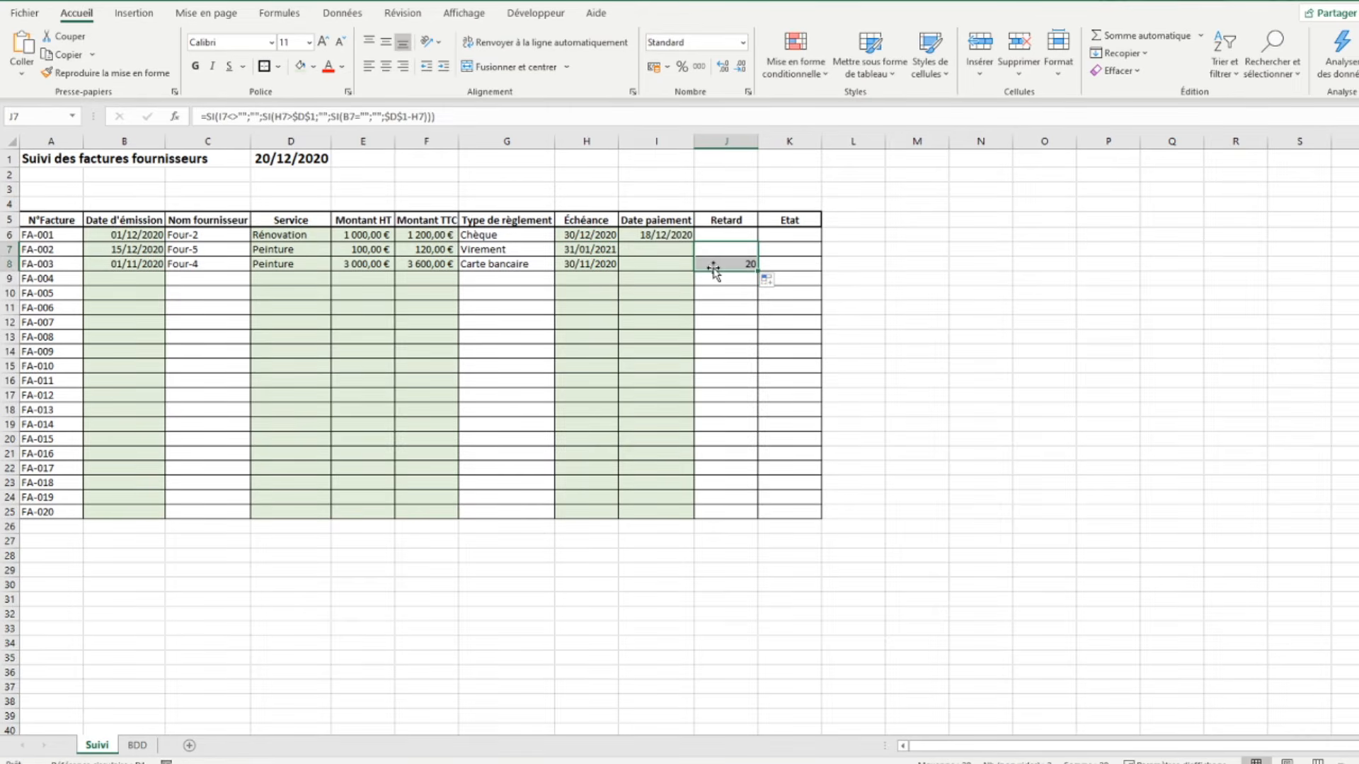
pyautogui.click(713, 262)
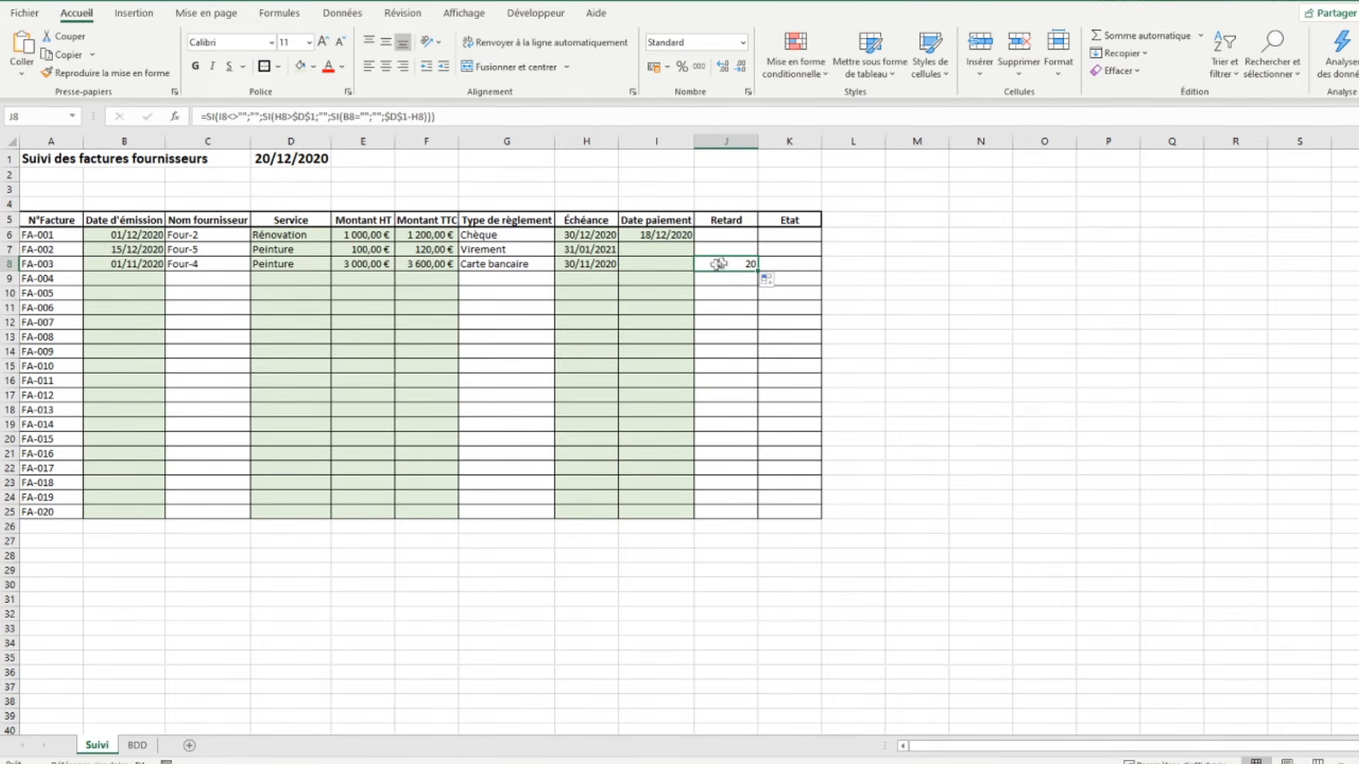
pyautogui.moveTo(755, 272); pyautogui.dragTo(753, 517)
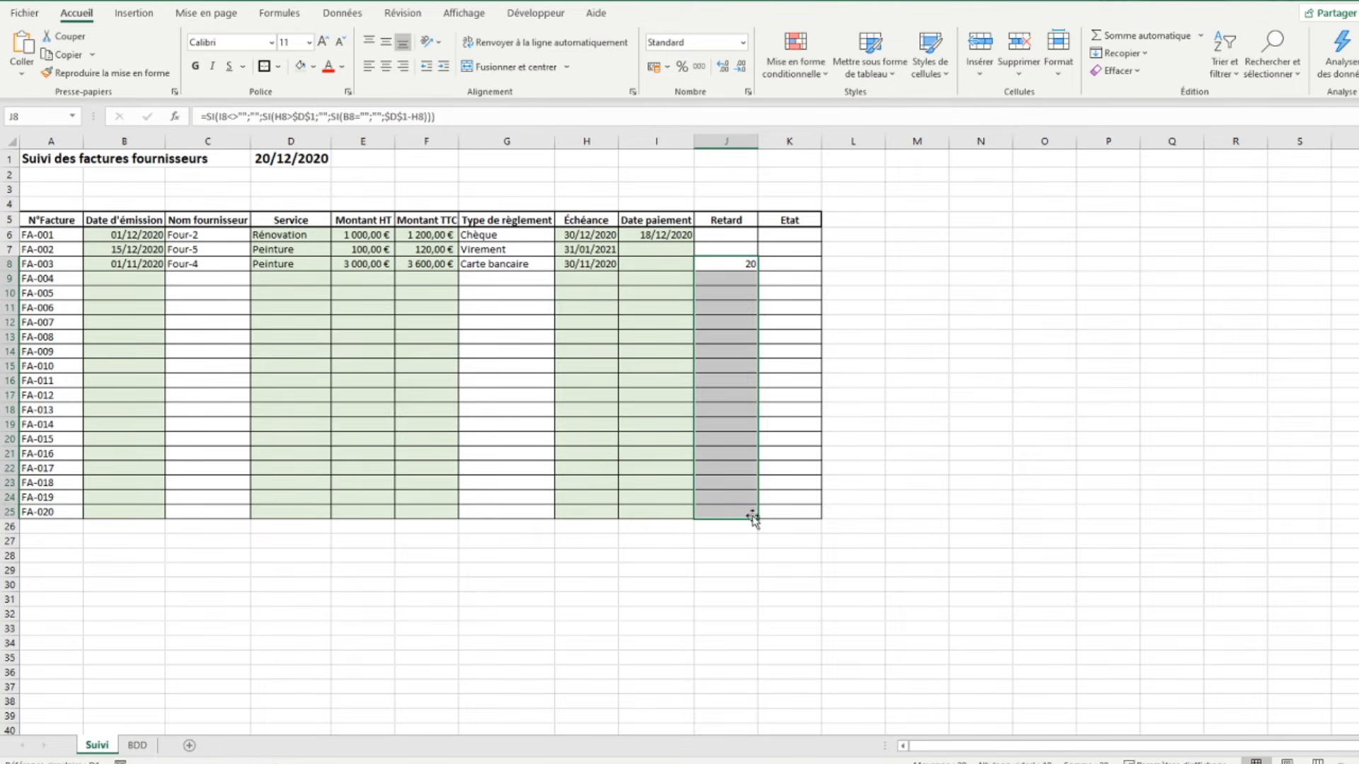
# Review the payment dates and delays of invoices FA-001 to FA-003 to work out the Etat logic.
pyautogui.click(736, 234)
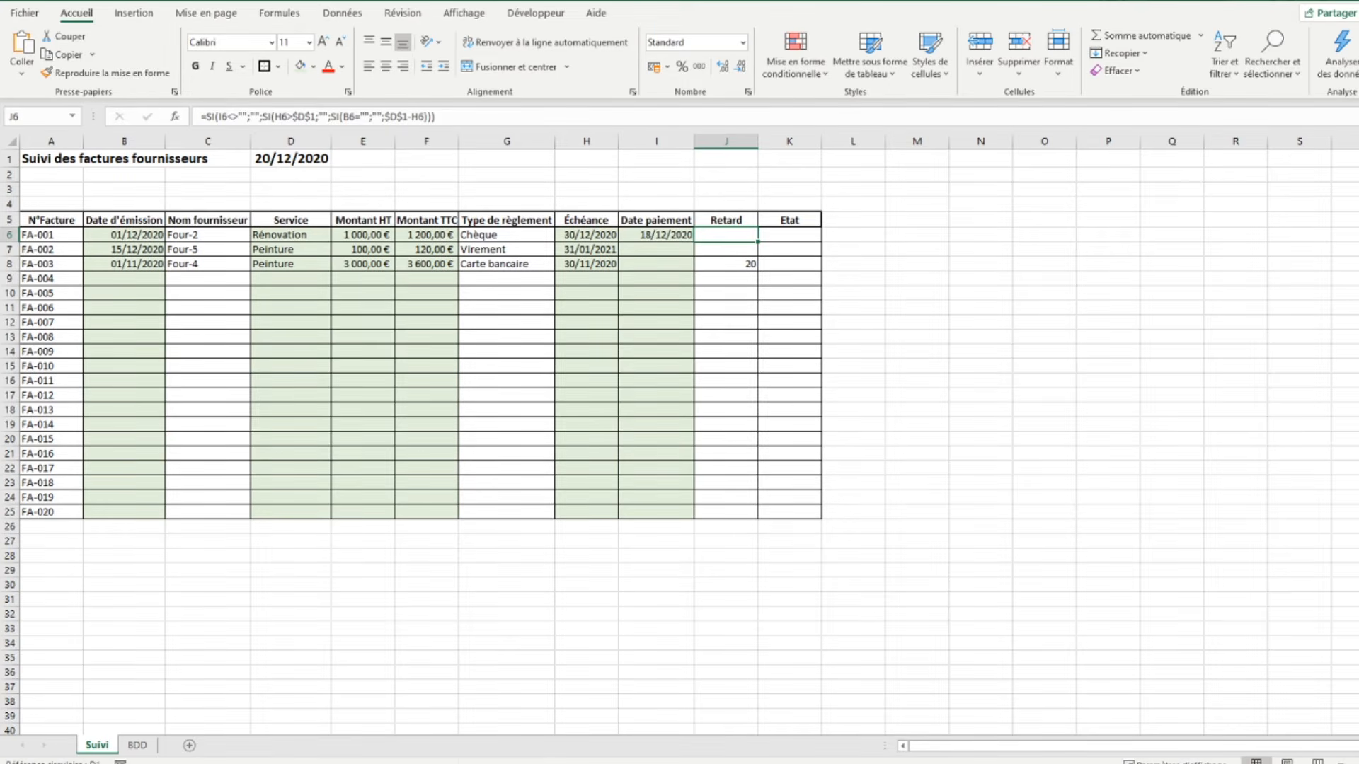
pyautogui.click(790, 233)
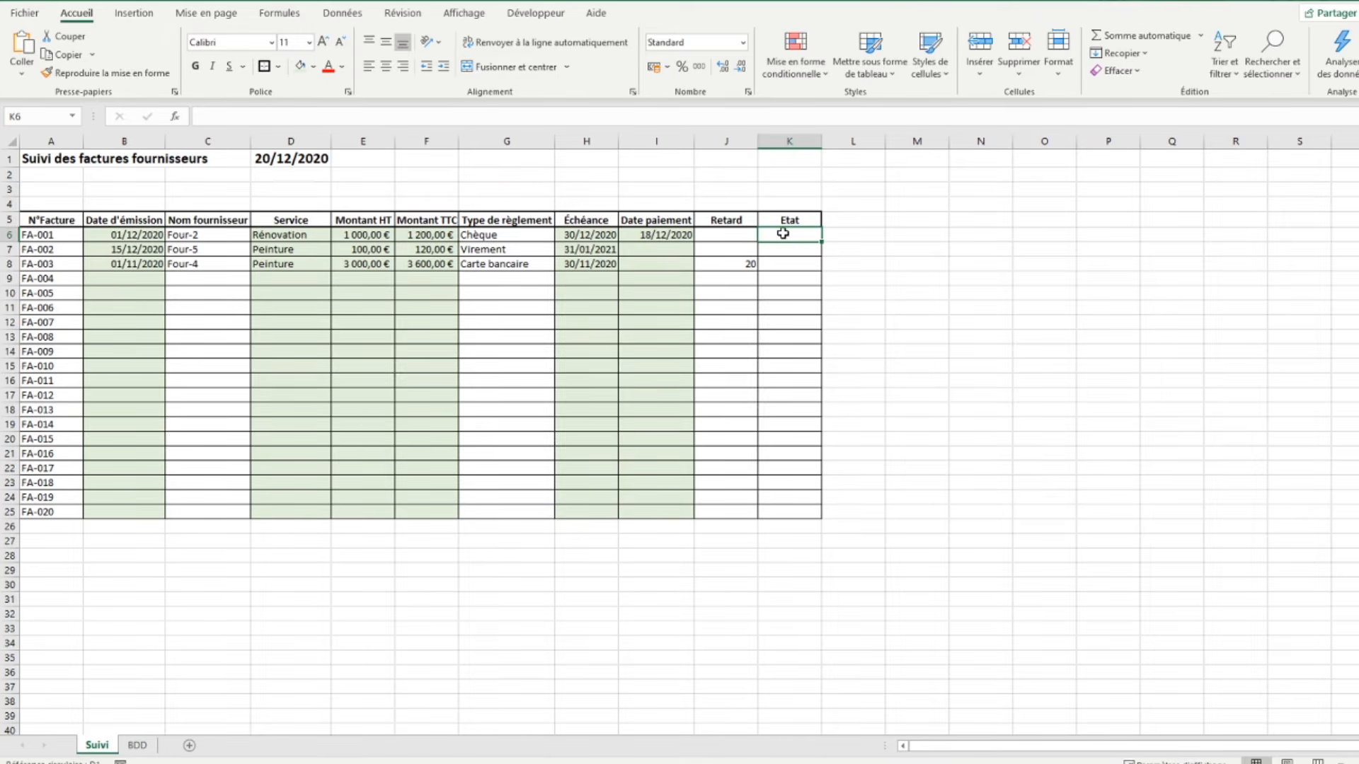
pyautogui.click(665, 236)
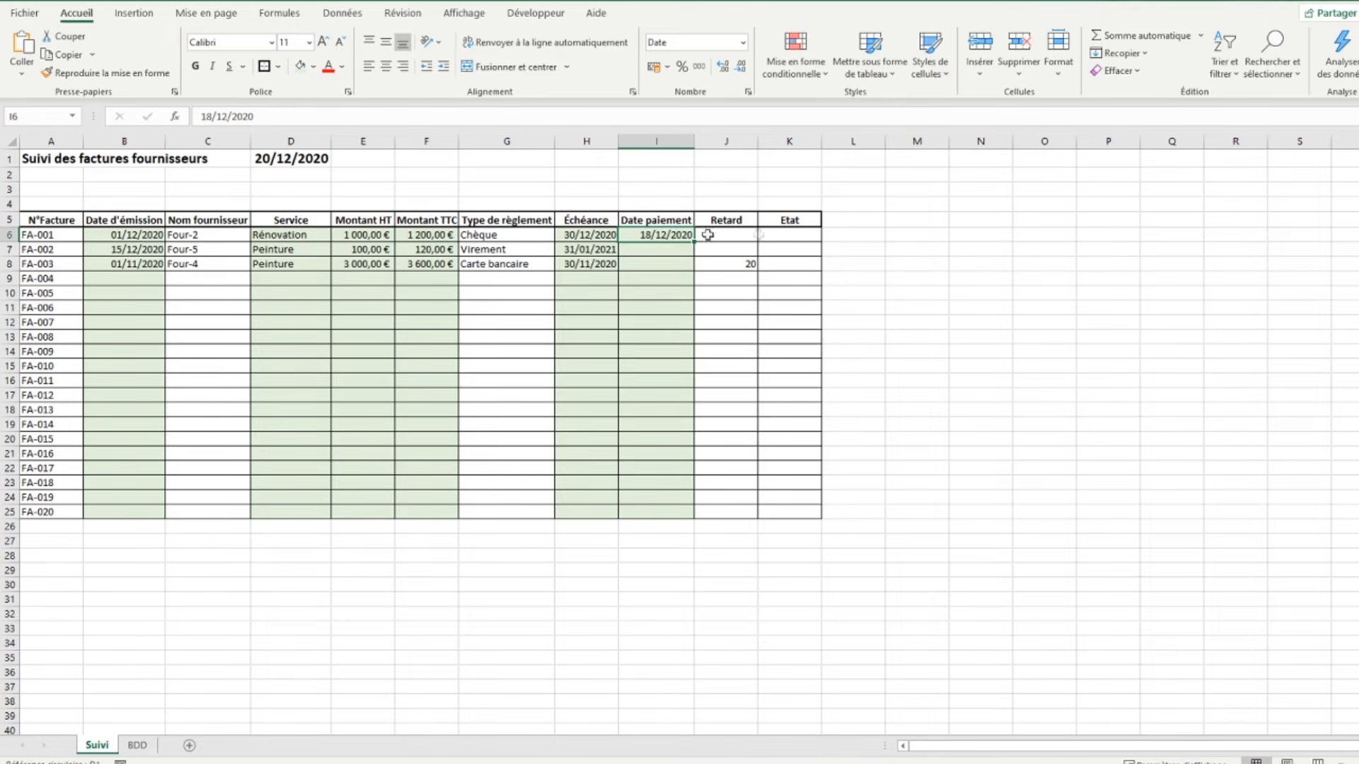
pyautogui.click(778, 235)
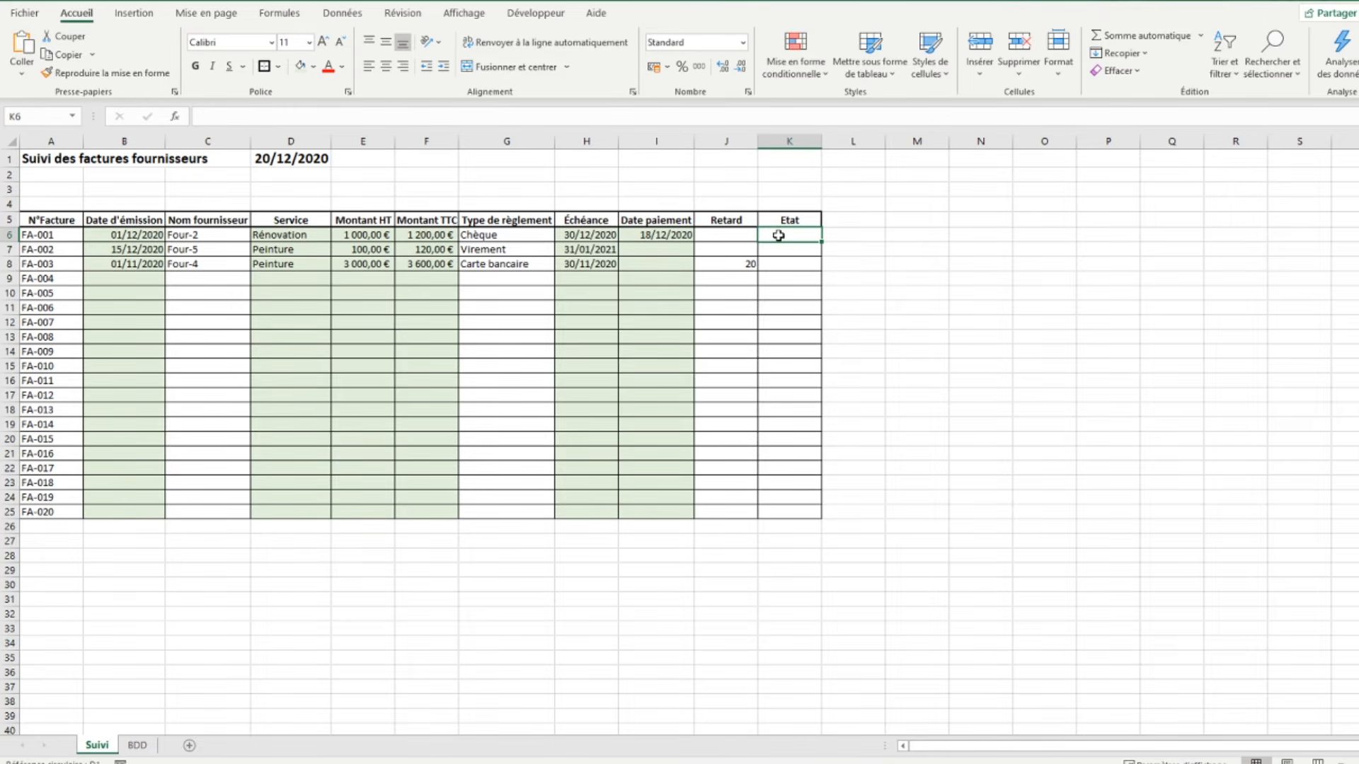
pyautogui.click(668, 249)
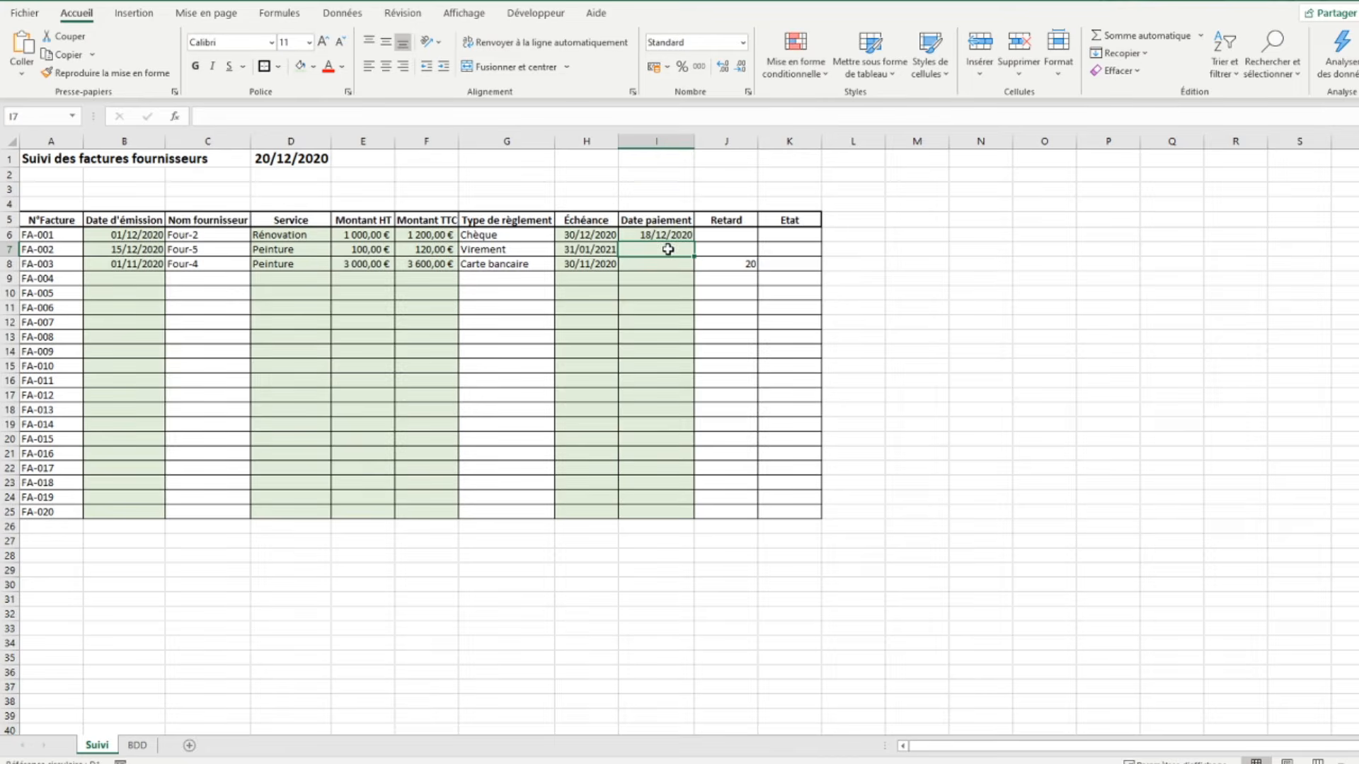
pyautogui.click(740, 264)
pyautogui.click(782, 263)
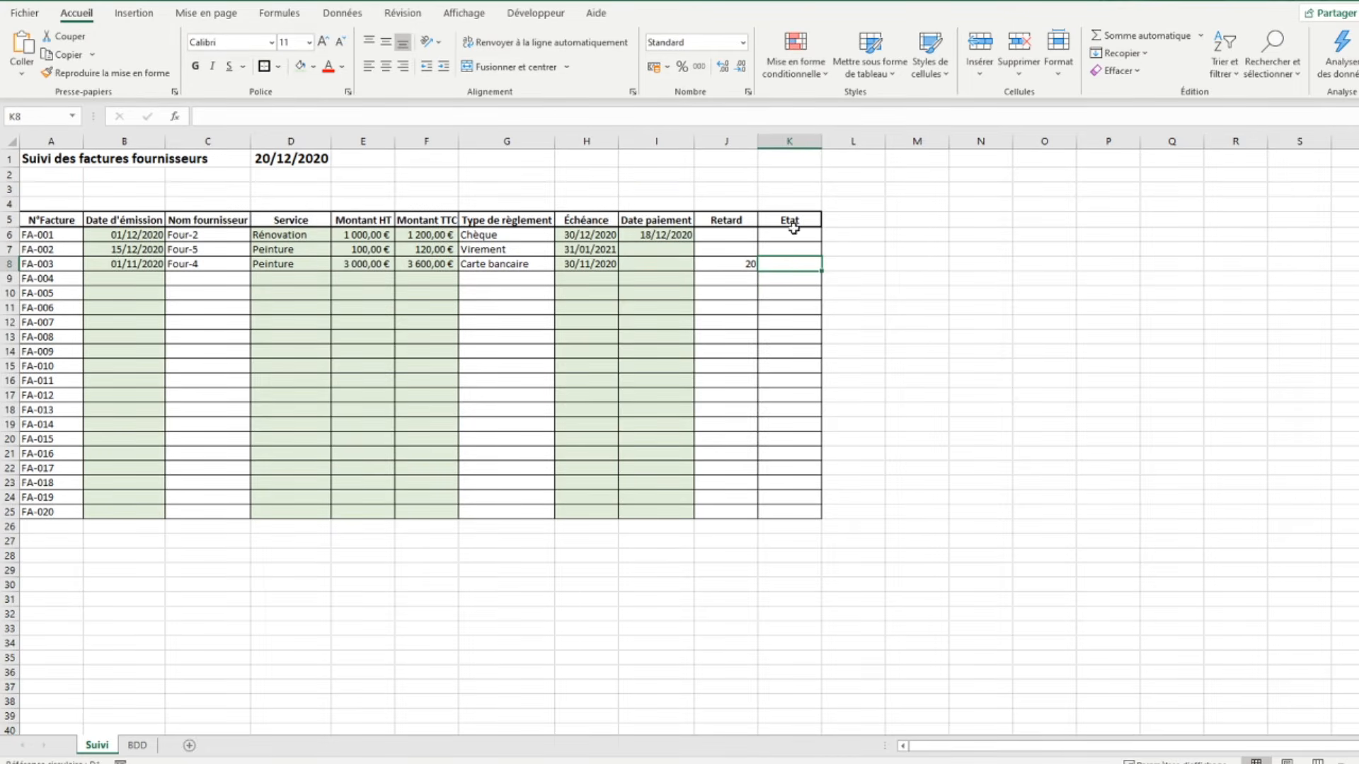
# Start an SI formula in Etat cell K6 that returns an empty text when the issue date in B6 is empty.
pyautogui.click(793, 235)
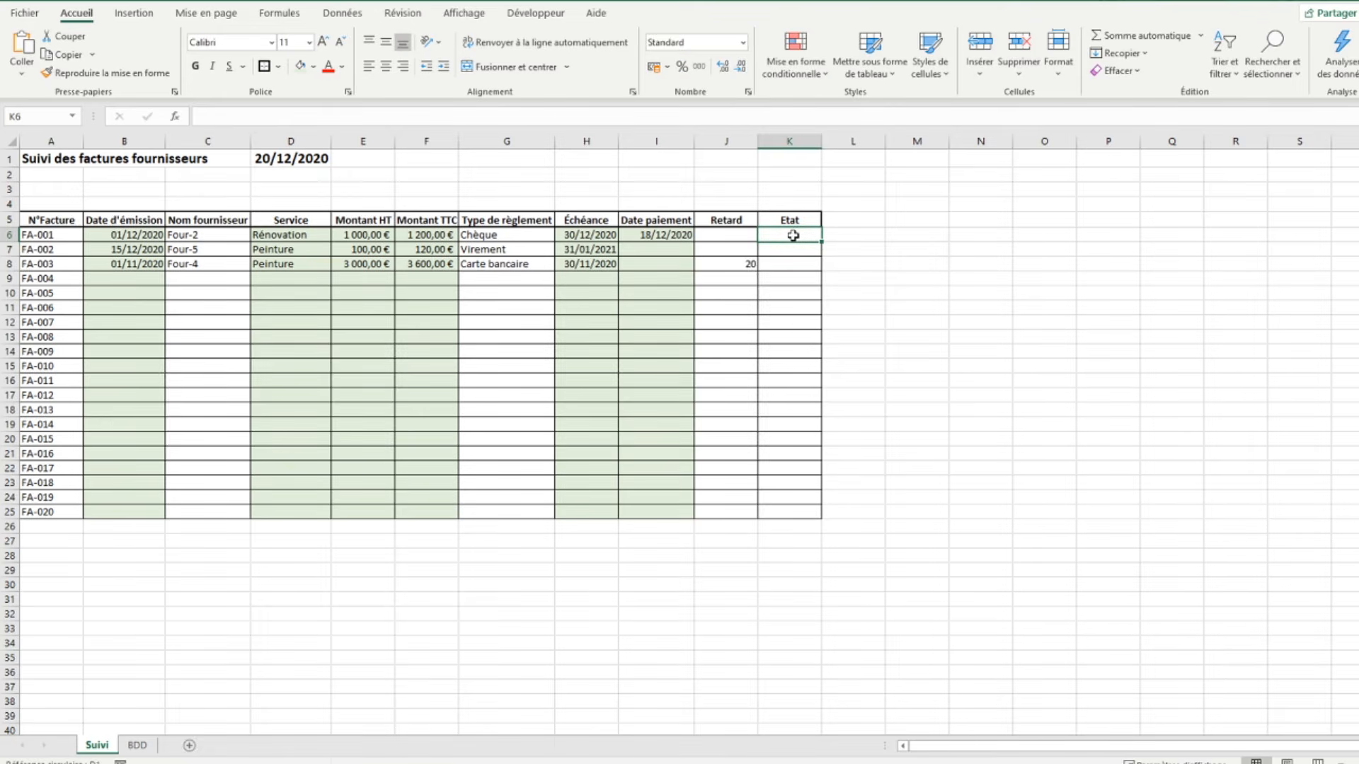
pyautogui.write('=si(')
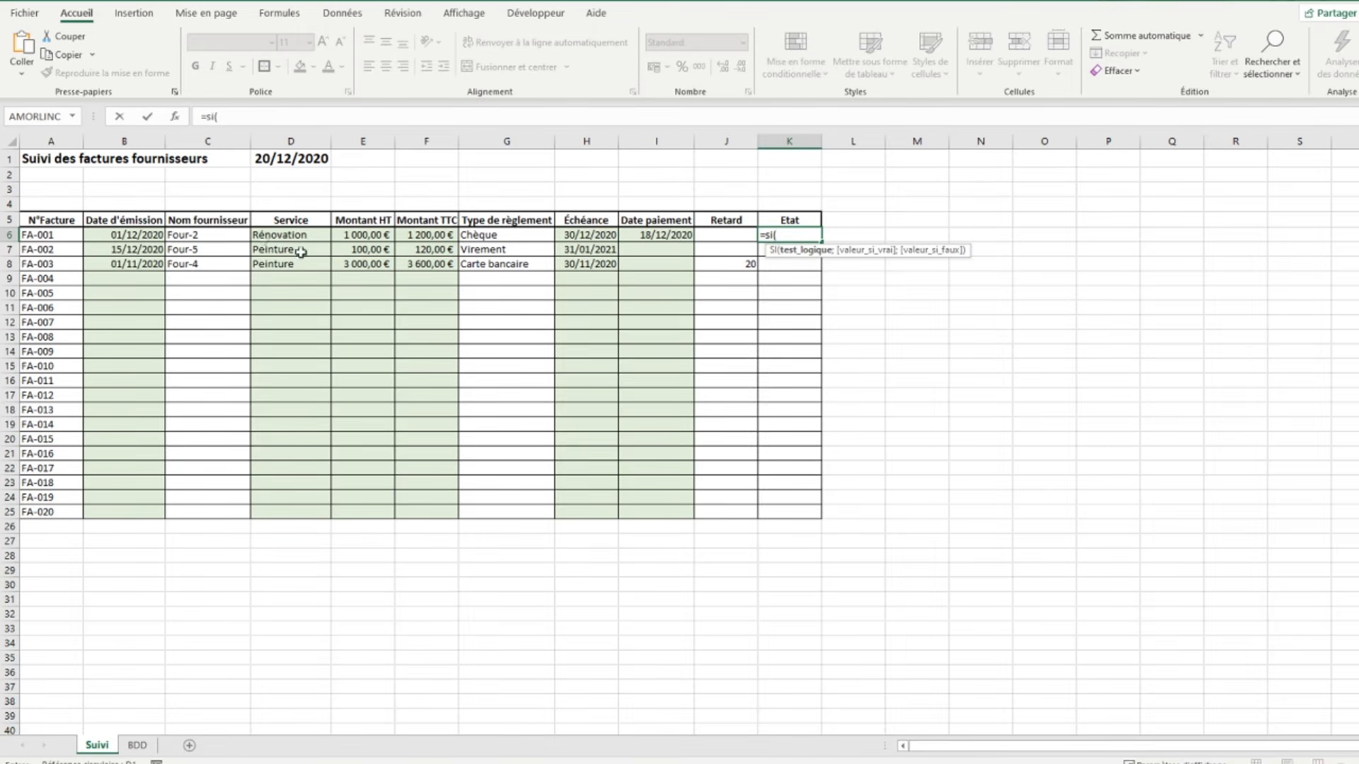
pyautogui.click(137, 233)
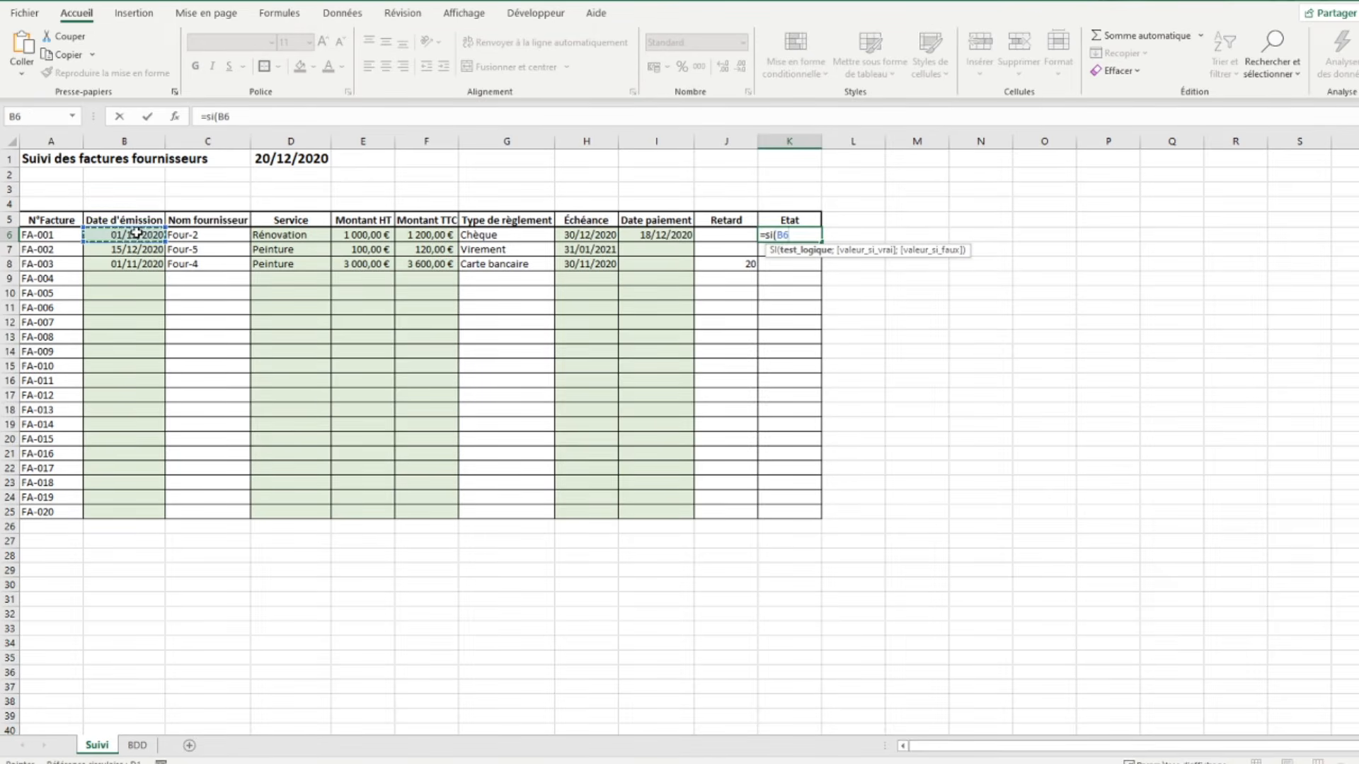
pyautogui.write('="";""')
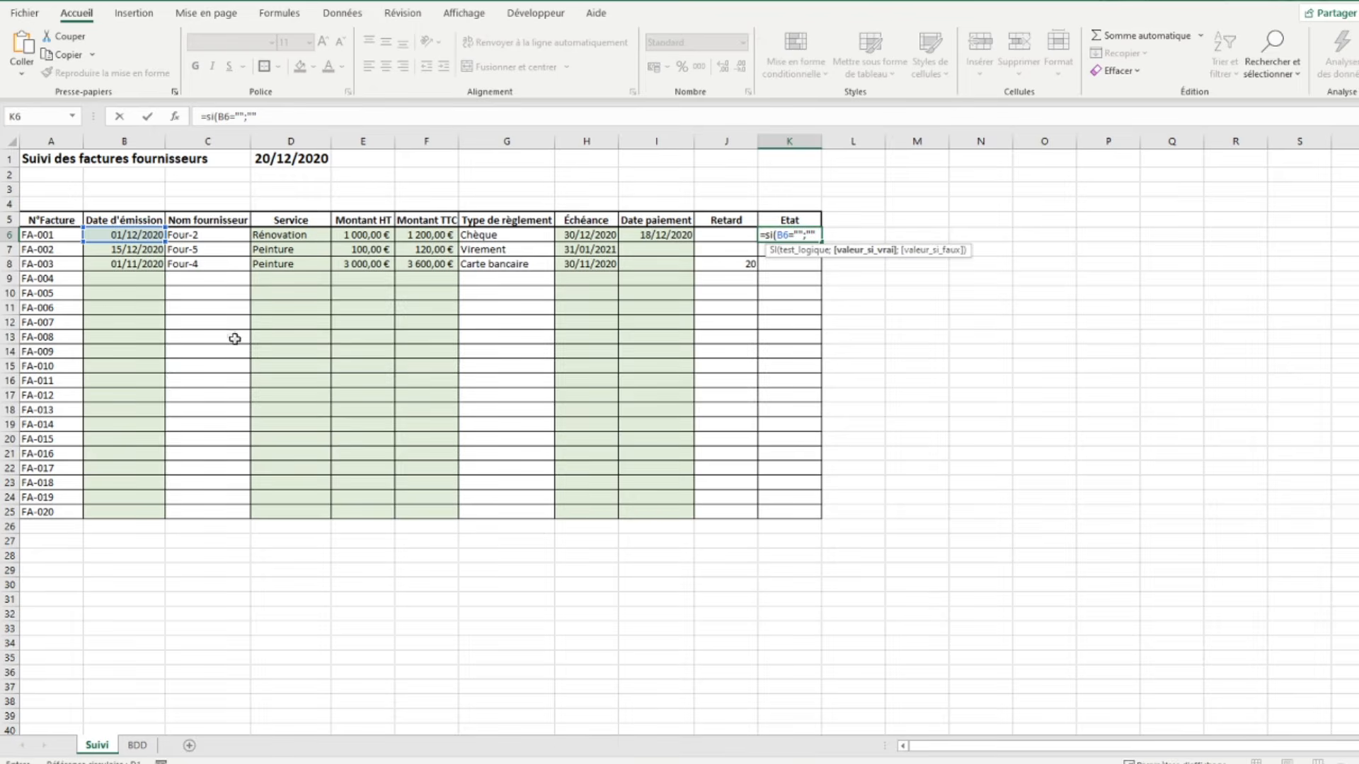
pyautogui.write(';')
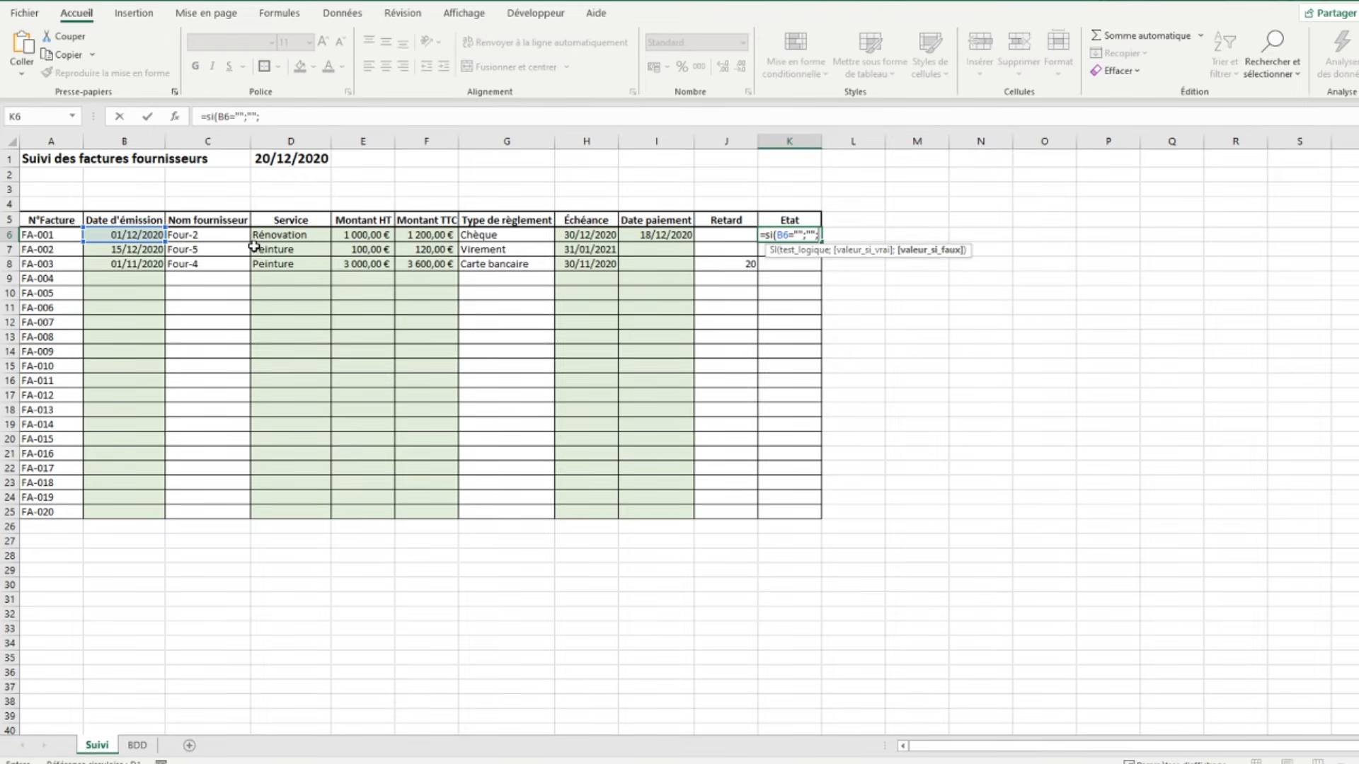
# Nest a second SI in the K6 formula that returns "OK" when the payment date in I6 is not empty.
pyautogui.write('si')
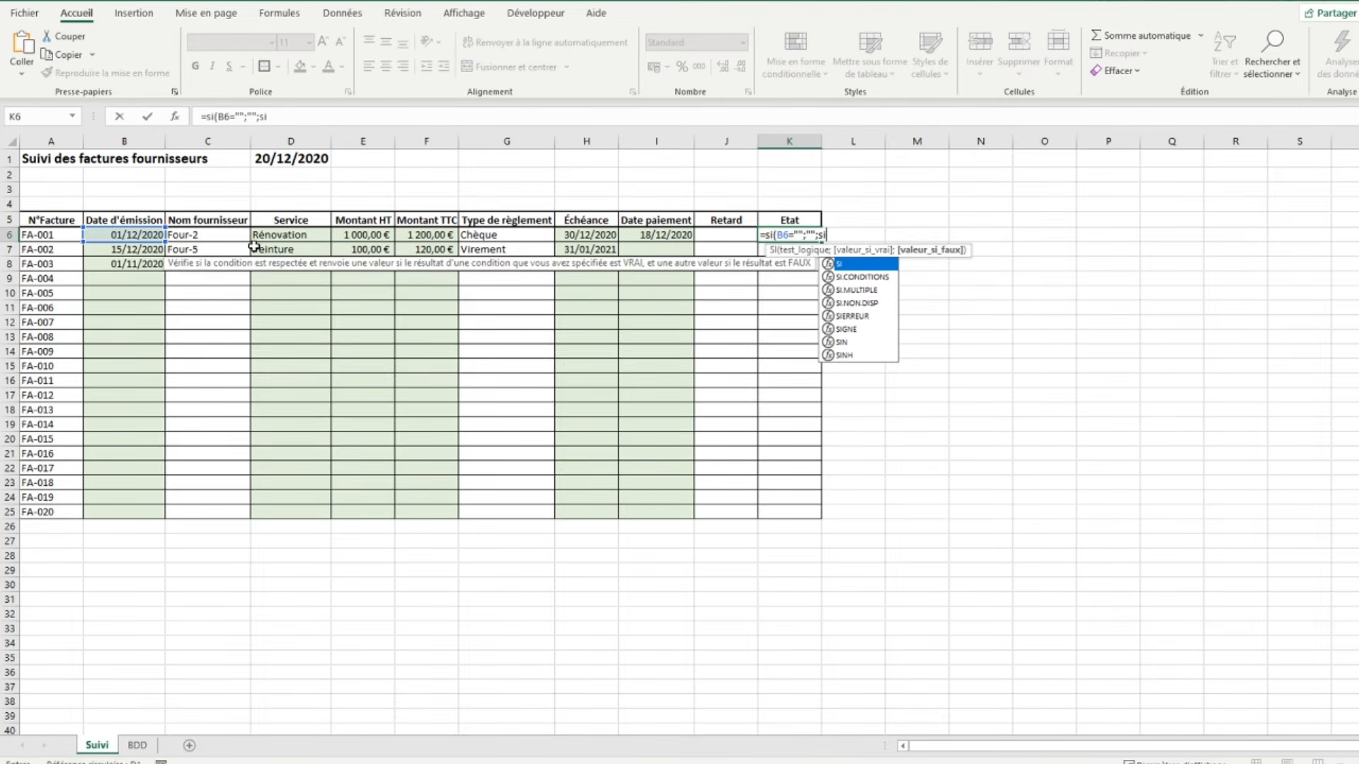
pyautogui.write('(')
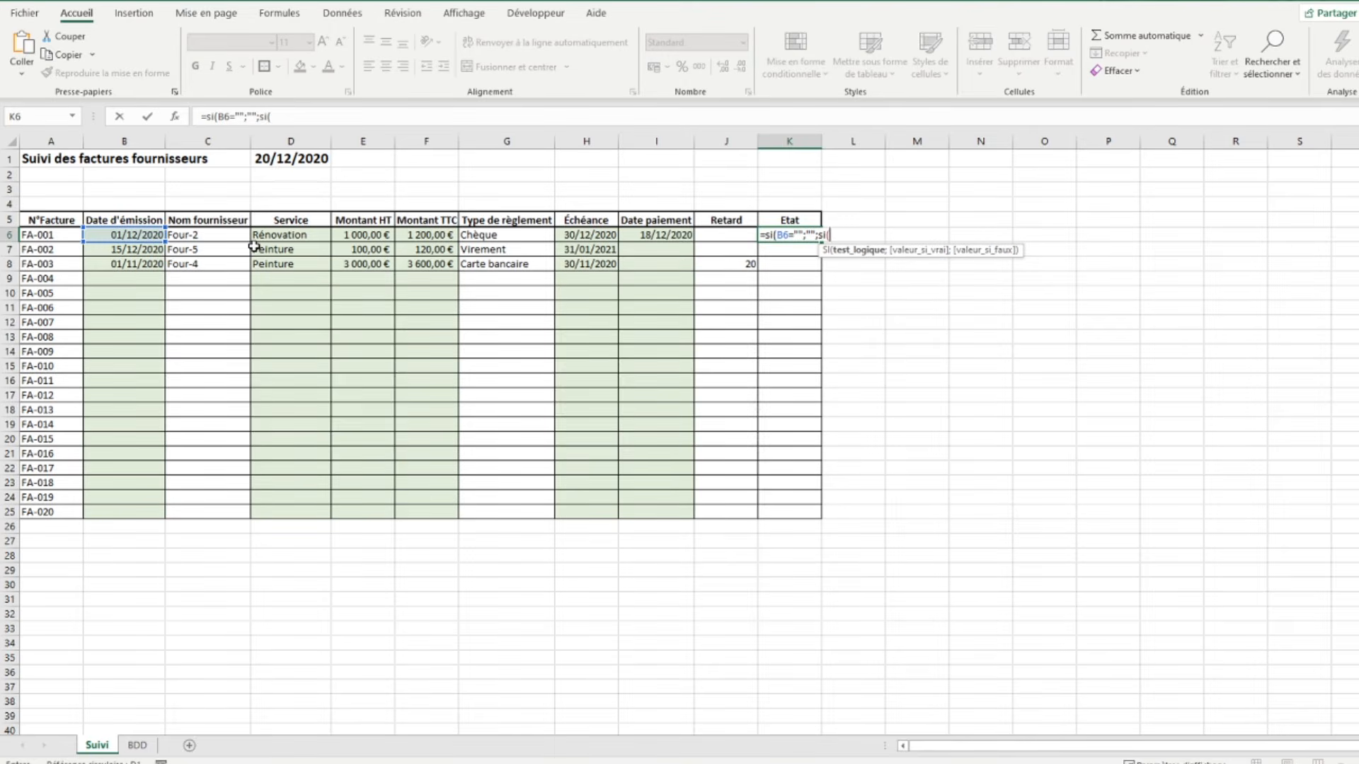
pyautogui.click(632, 235)
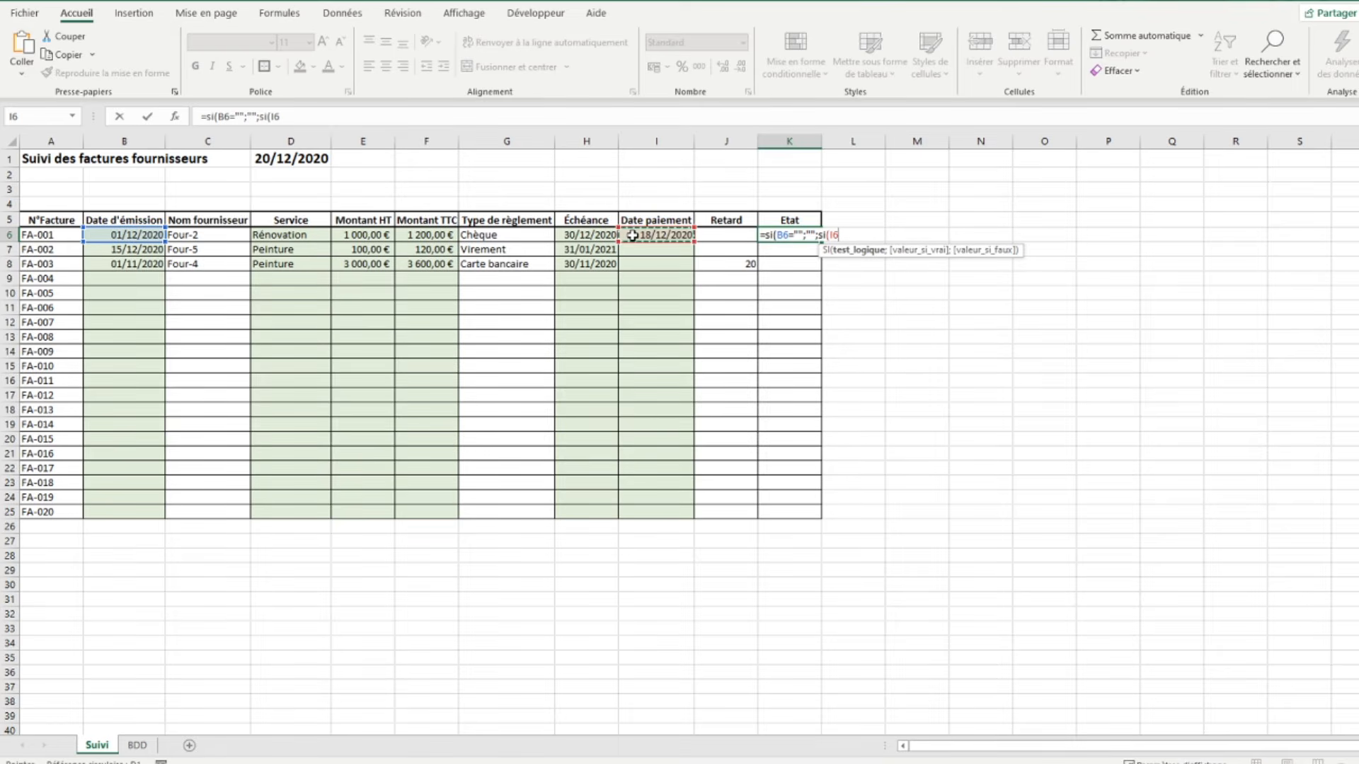
pyautogui.write('<>"";"OK"')
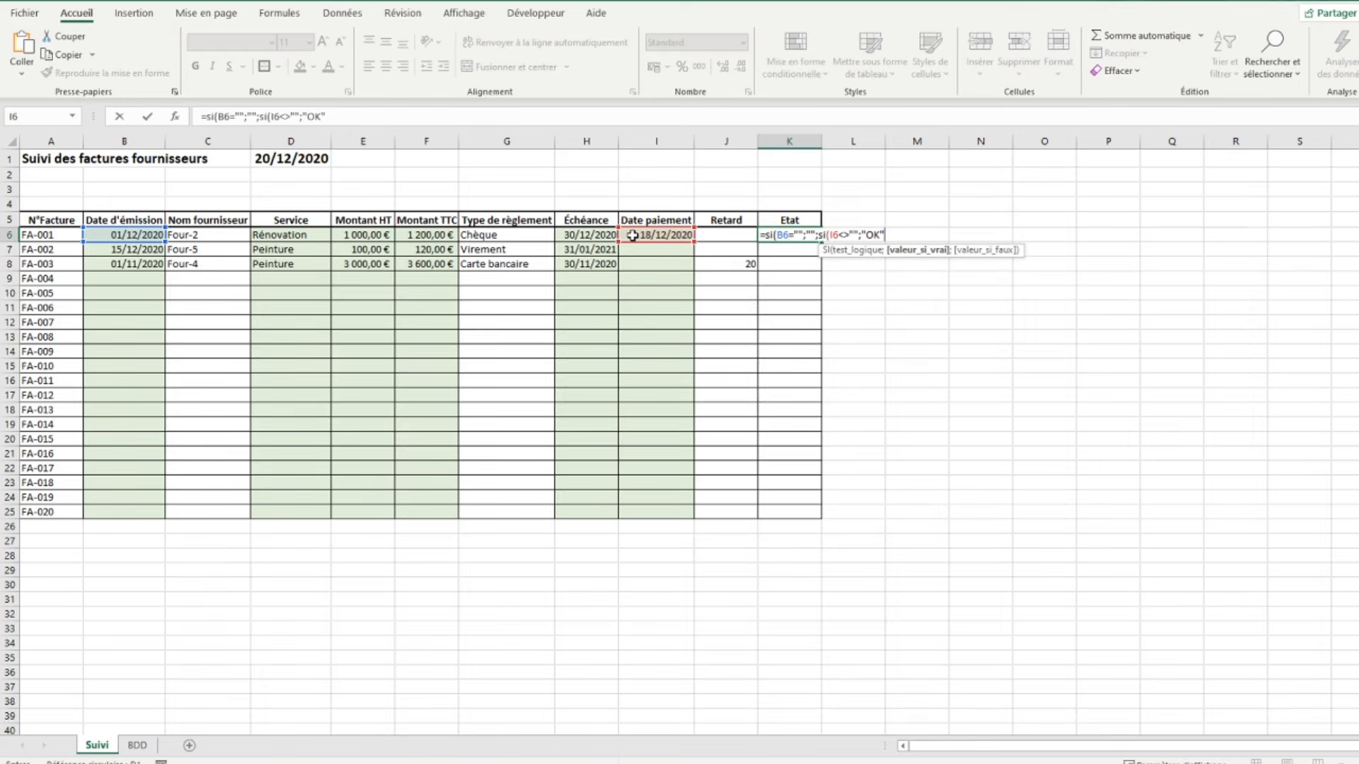
# Nest a third SI in the K6 formula that returns "à payer" when the delay in J6 is empty.
pyautogui.write(';Si')
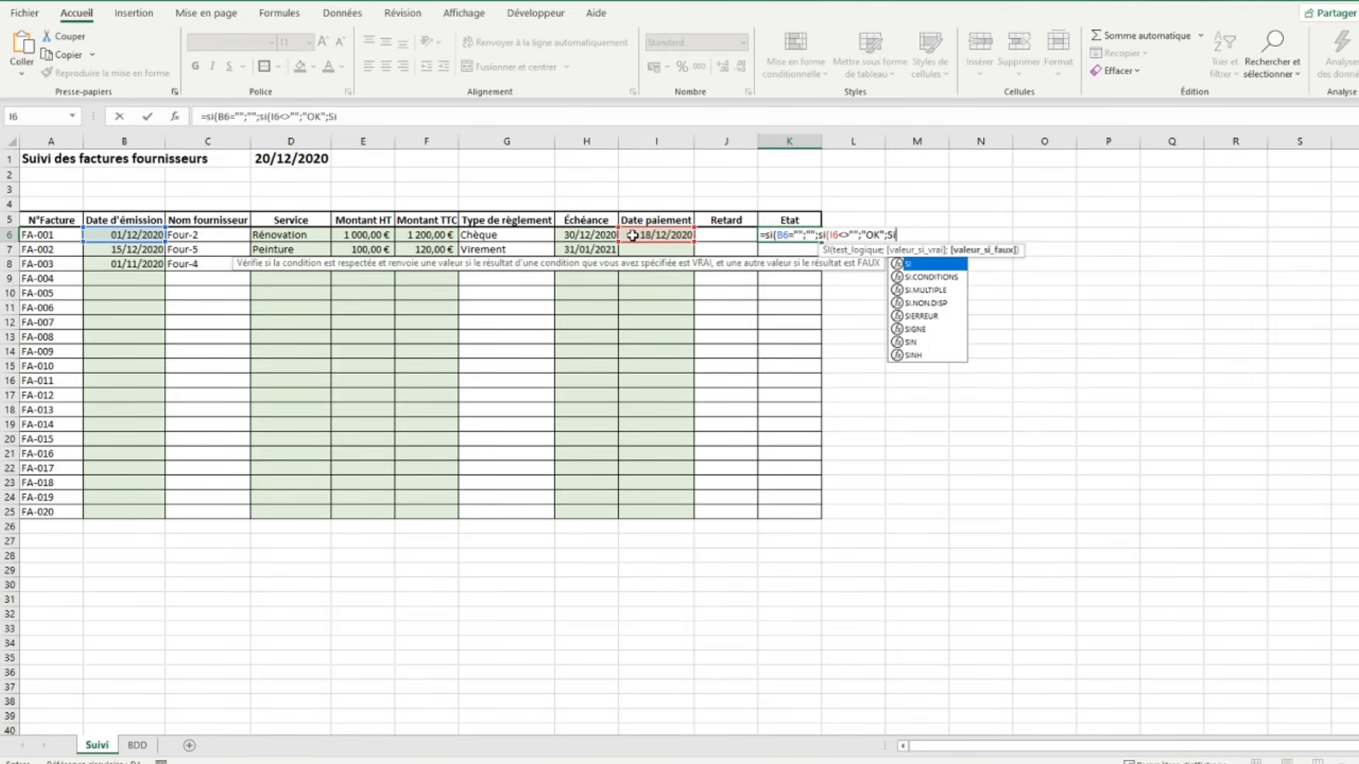
pyautogui.write('(')
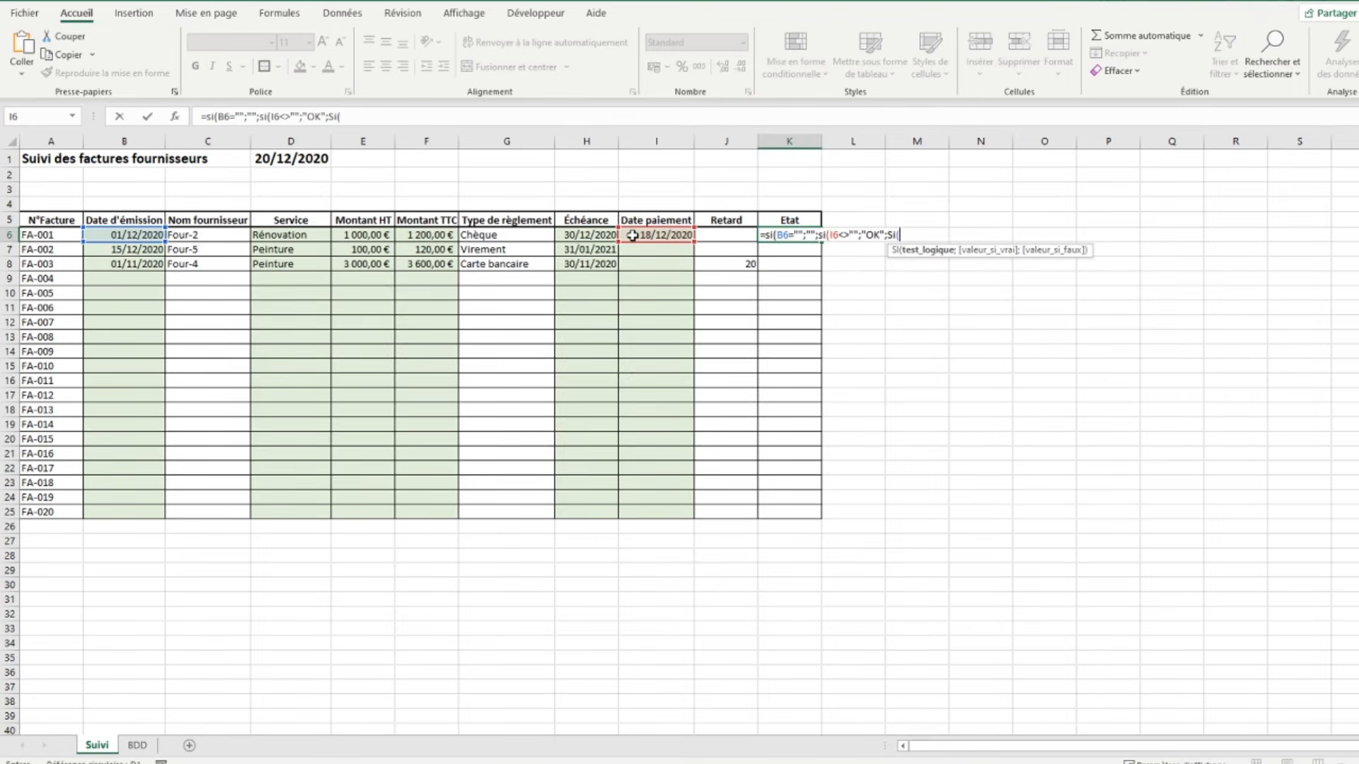
pyautogui.click(719, 233)
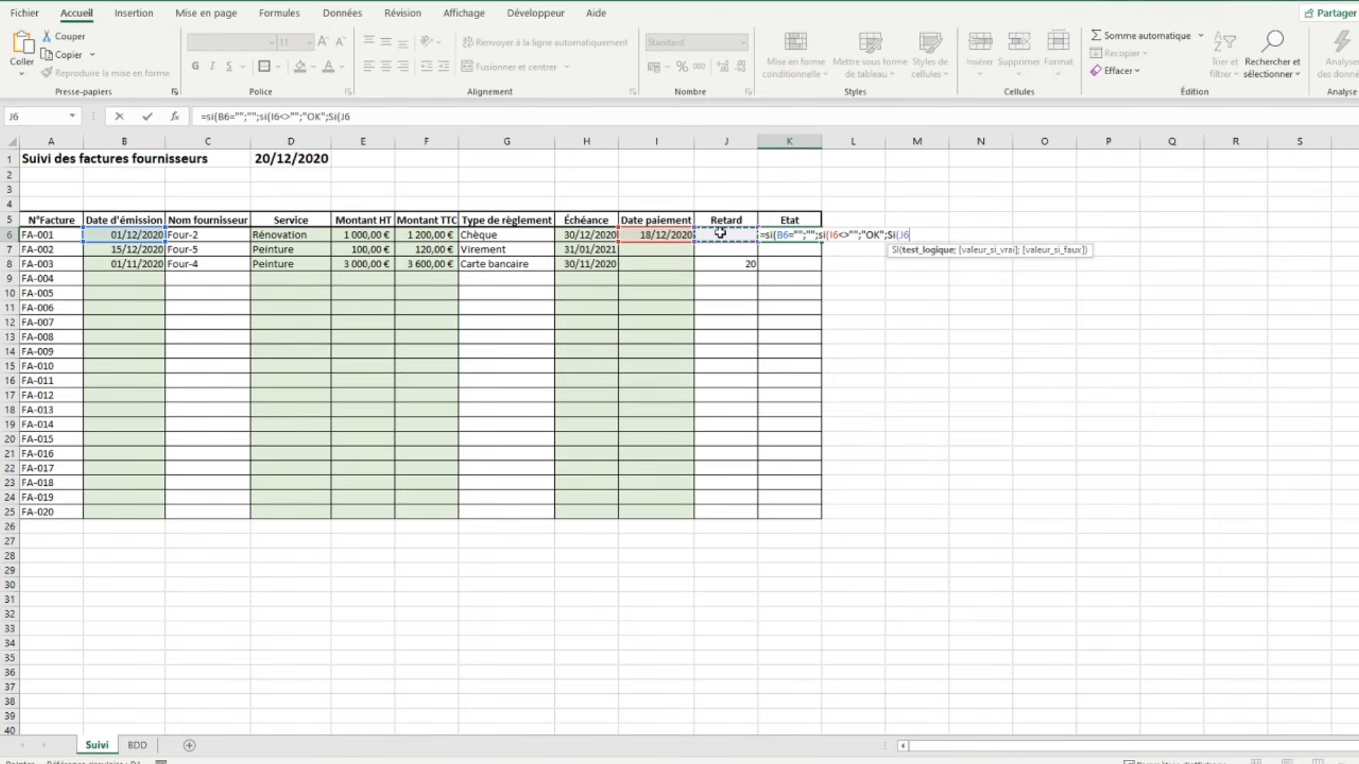
pyautogui.write('="";"')
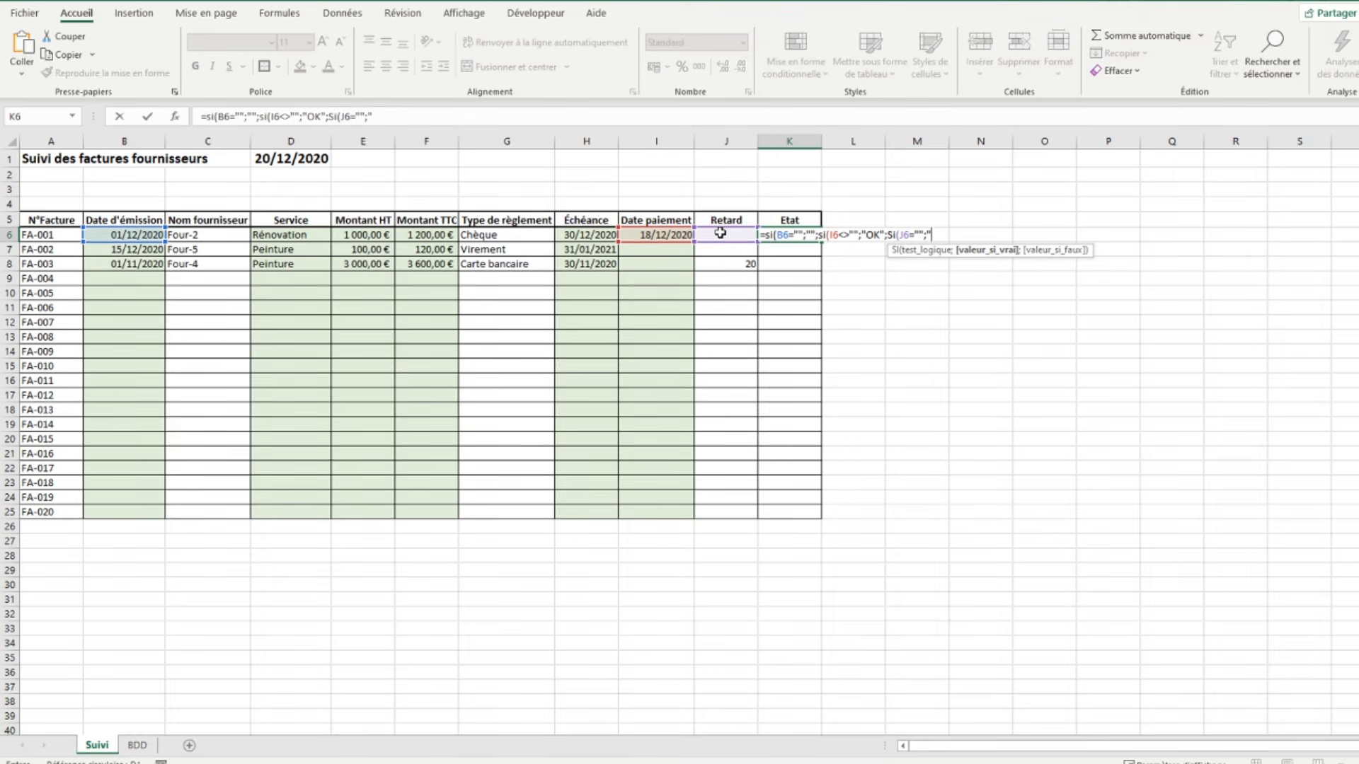
pyautogui.write('à payer";')
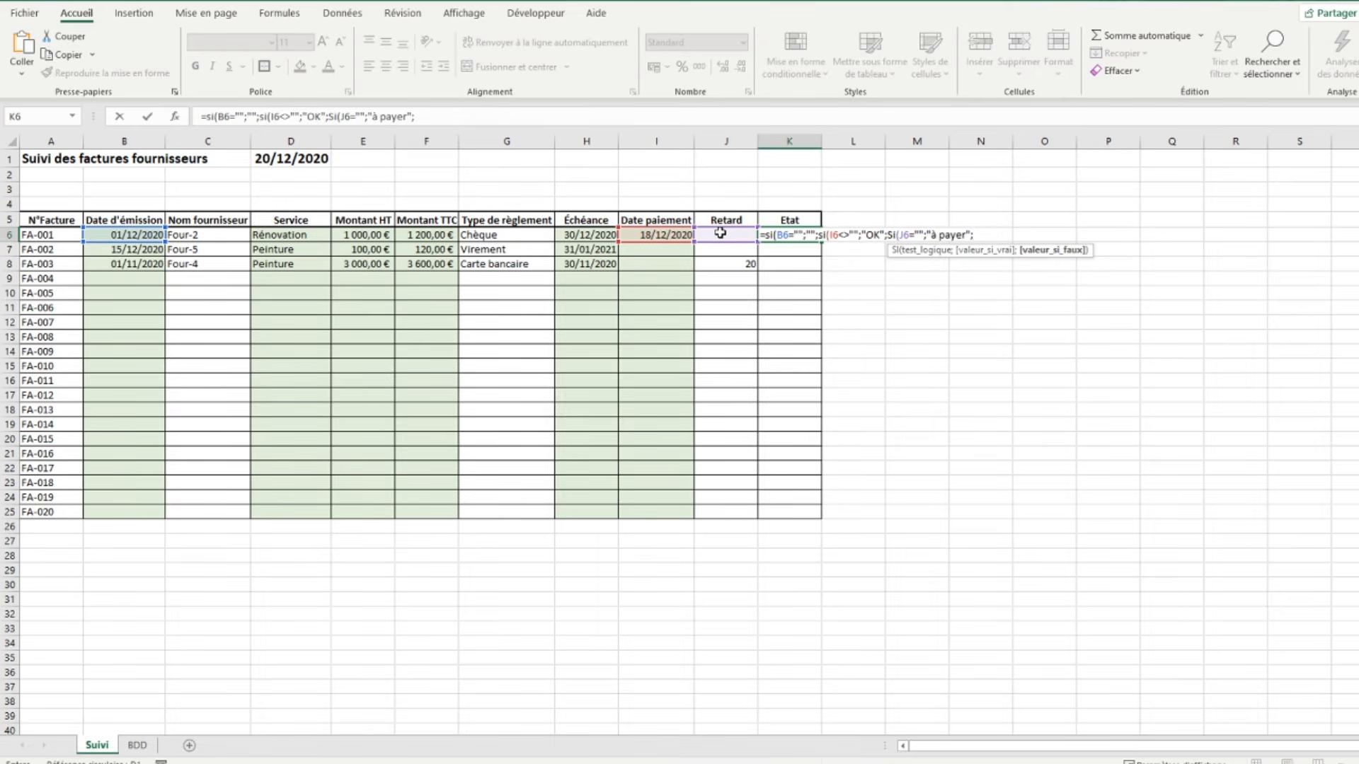
# Complete the K6 formula with "à payer d'urgence !" as the final result, close all three SI functions and validate it.
pyautogui.write('"à payer d\'urgence')
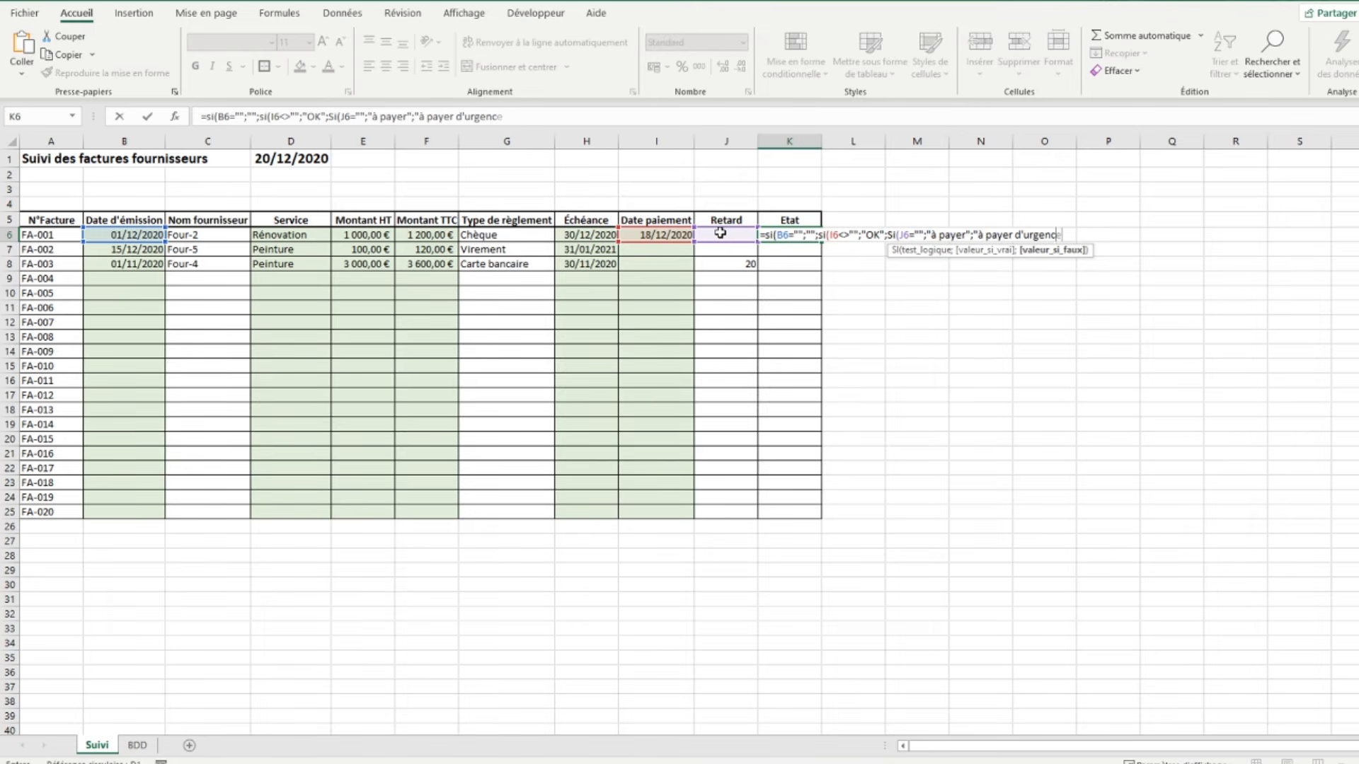
pyautogui.write(' !")')
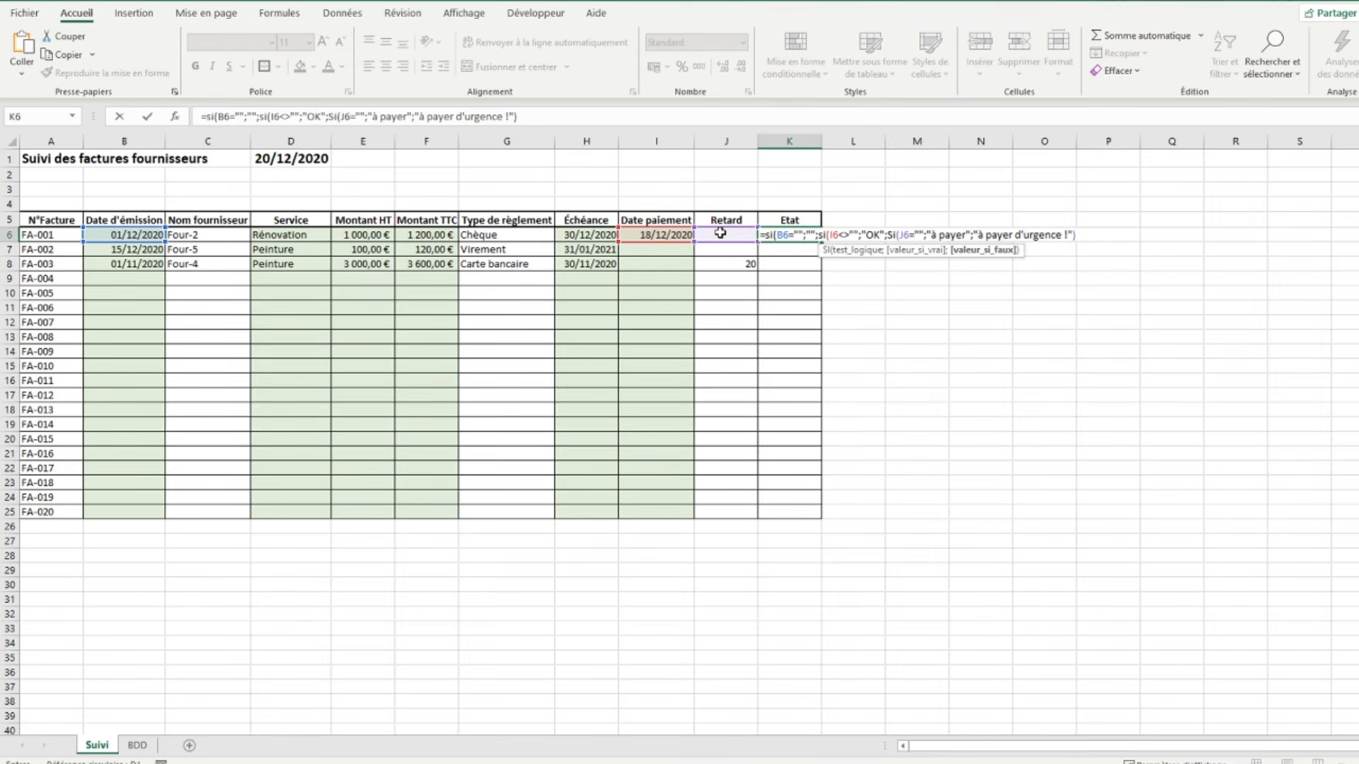
pyautogui.click(661, 114)
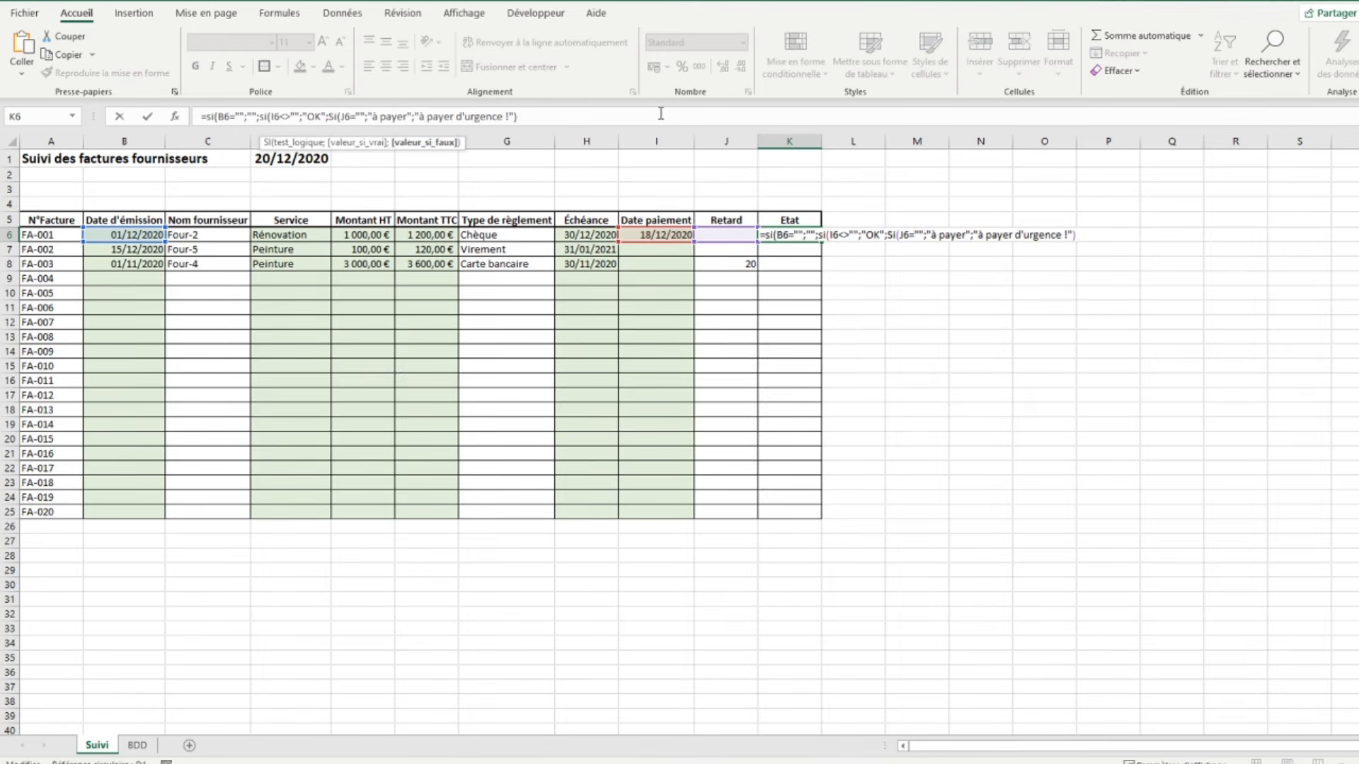
pyautogui.write('))')
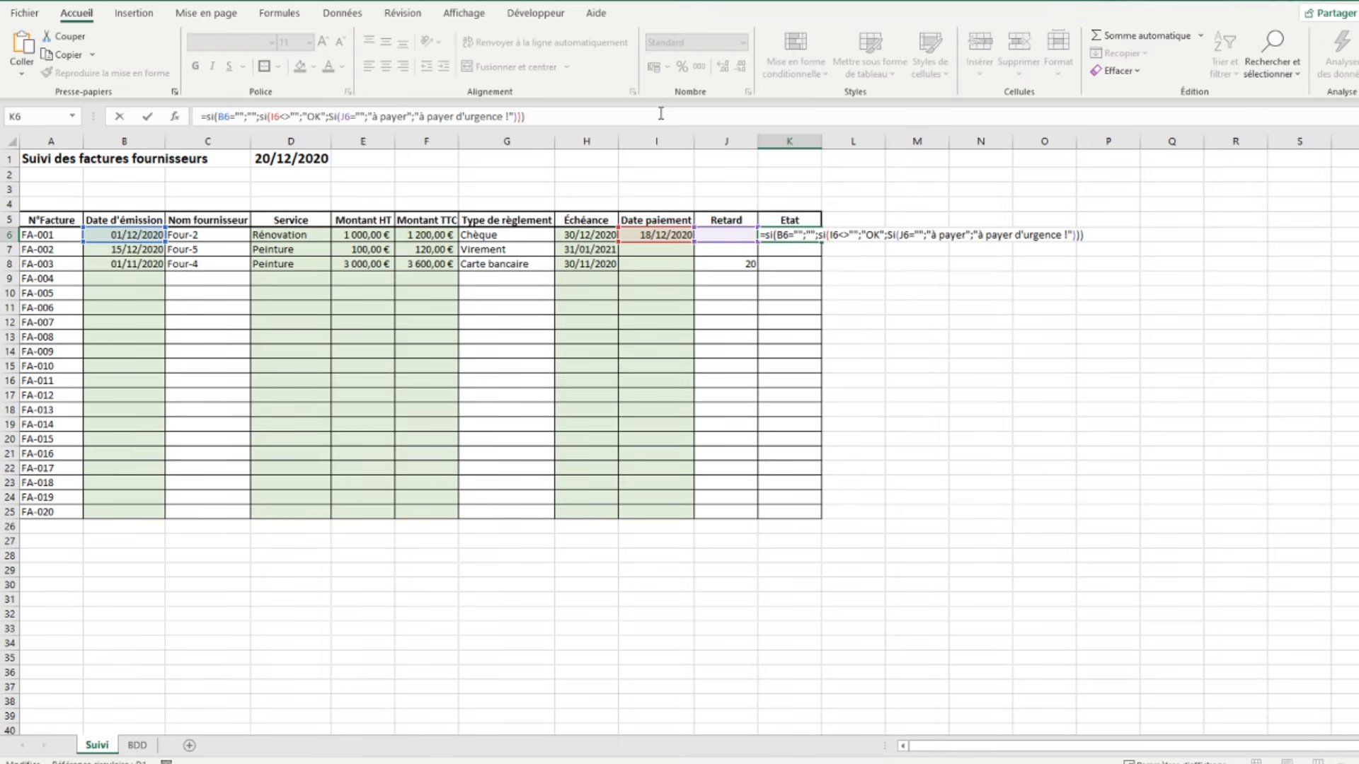
pyautogui.press('Return')
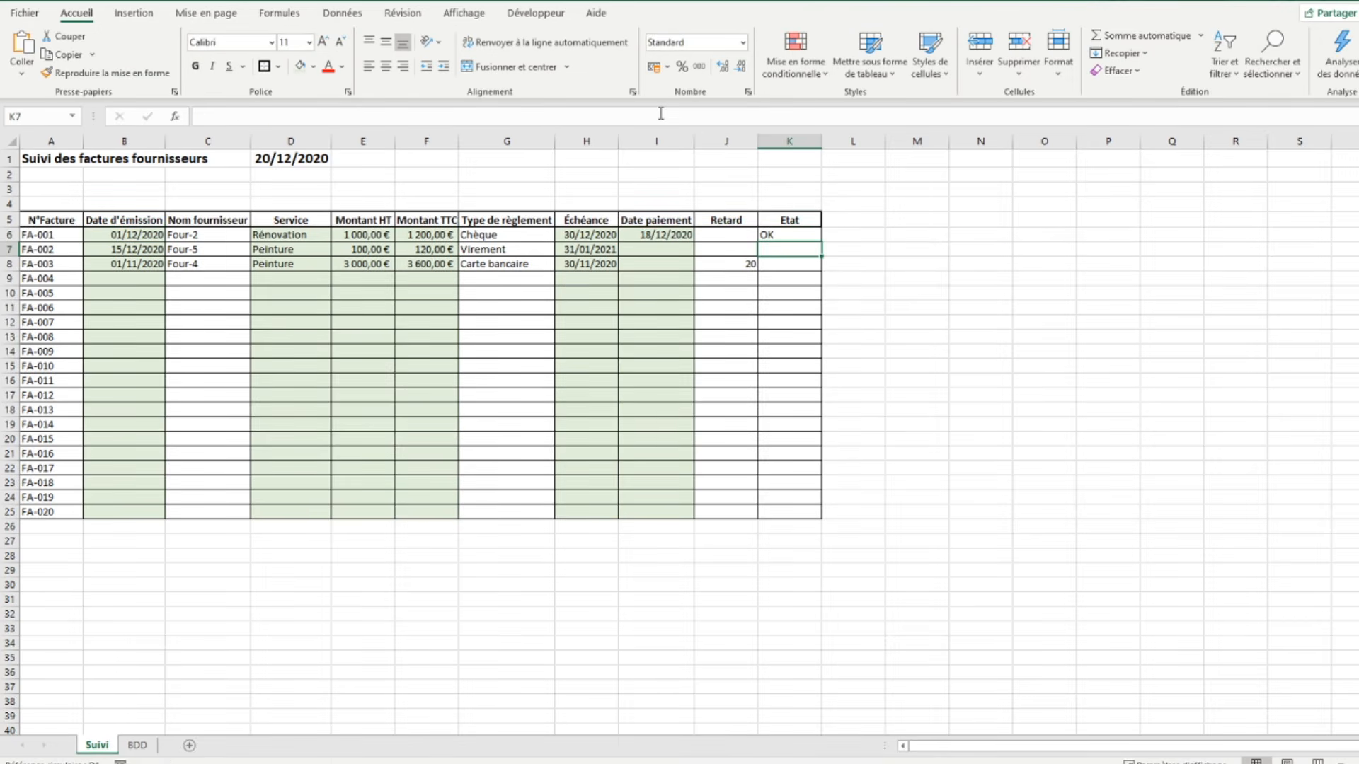
# Copy the Etat formula from K6 into K7:K25.
pyautogui.click(794, 236)
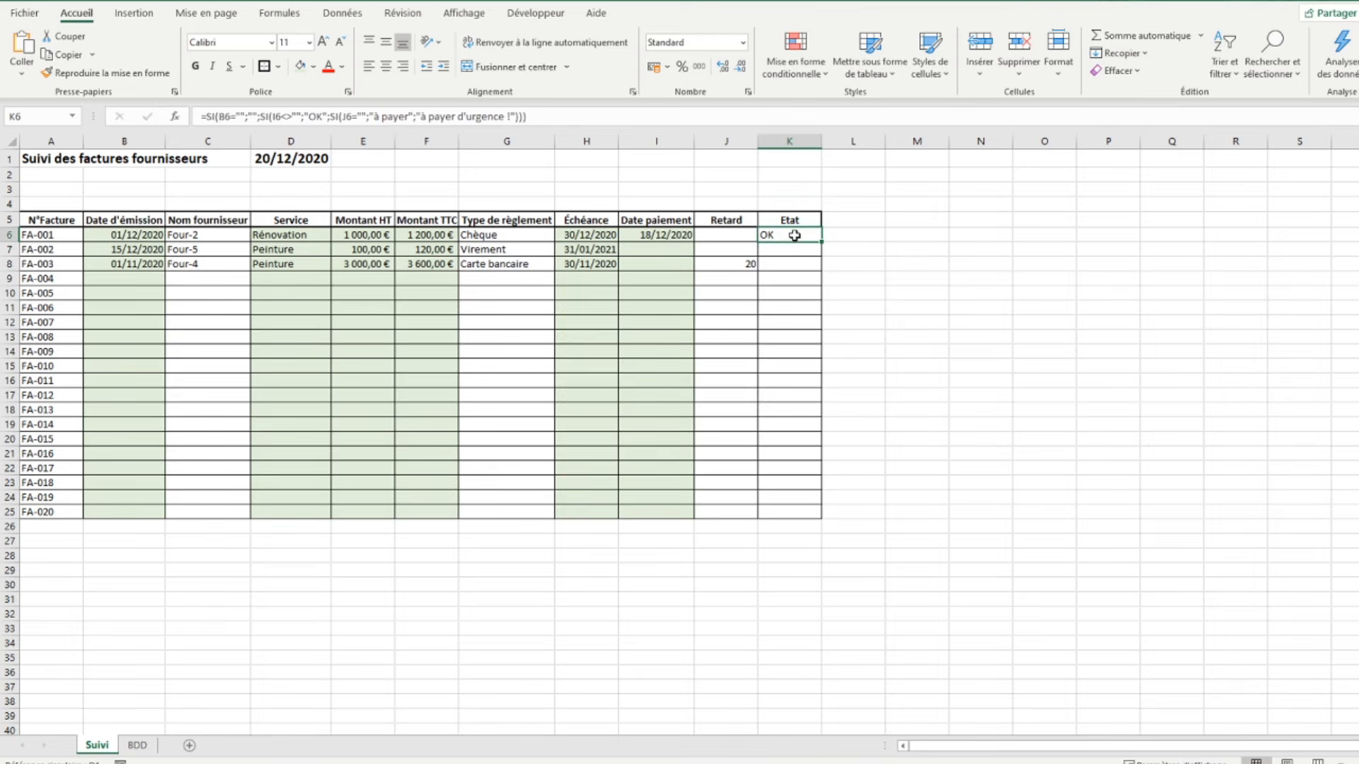
pyautogui.click(676, 239)
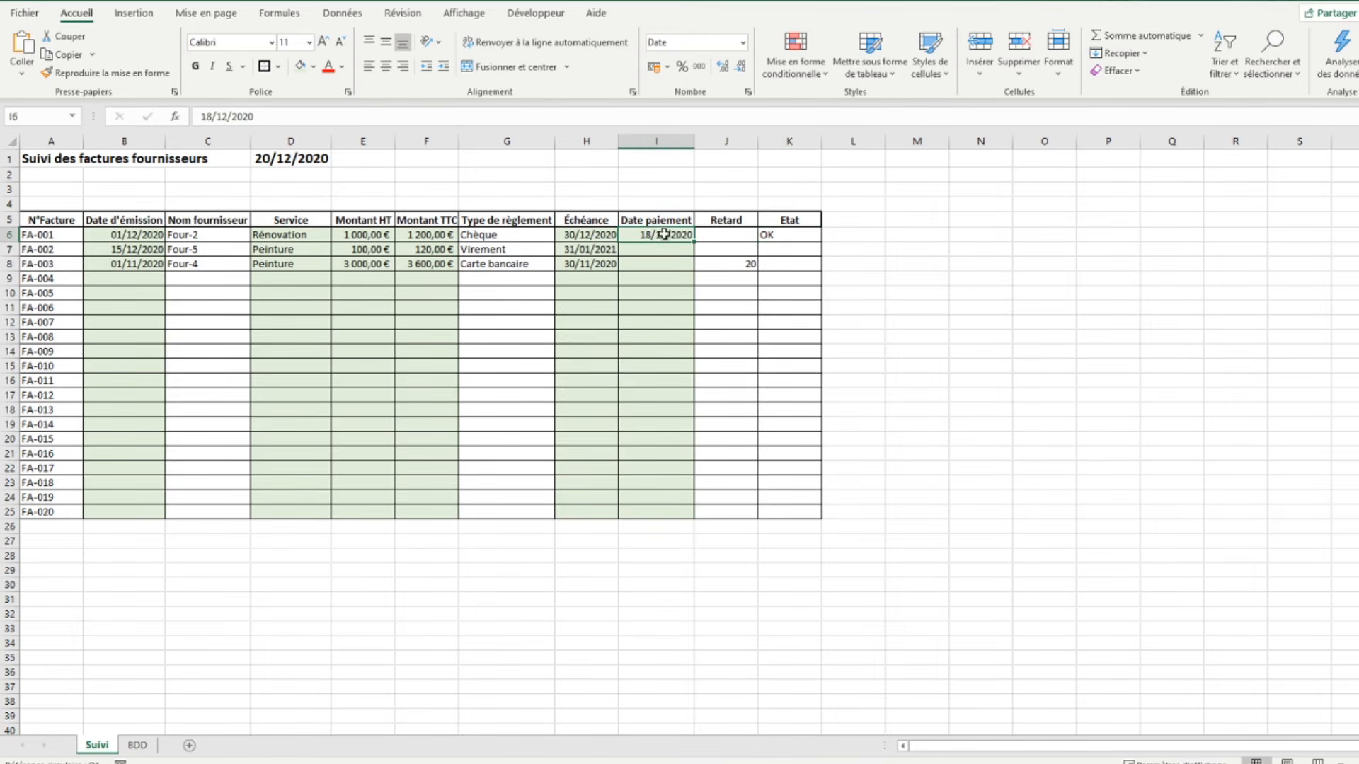
pyautogui.click(767, 234)
pyautogui.rightClick(767, 234)
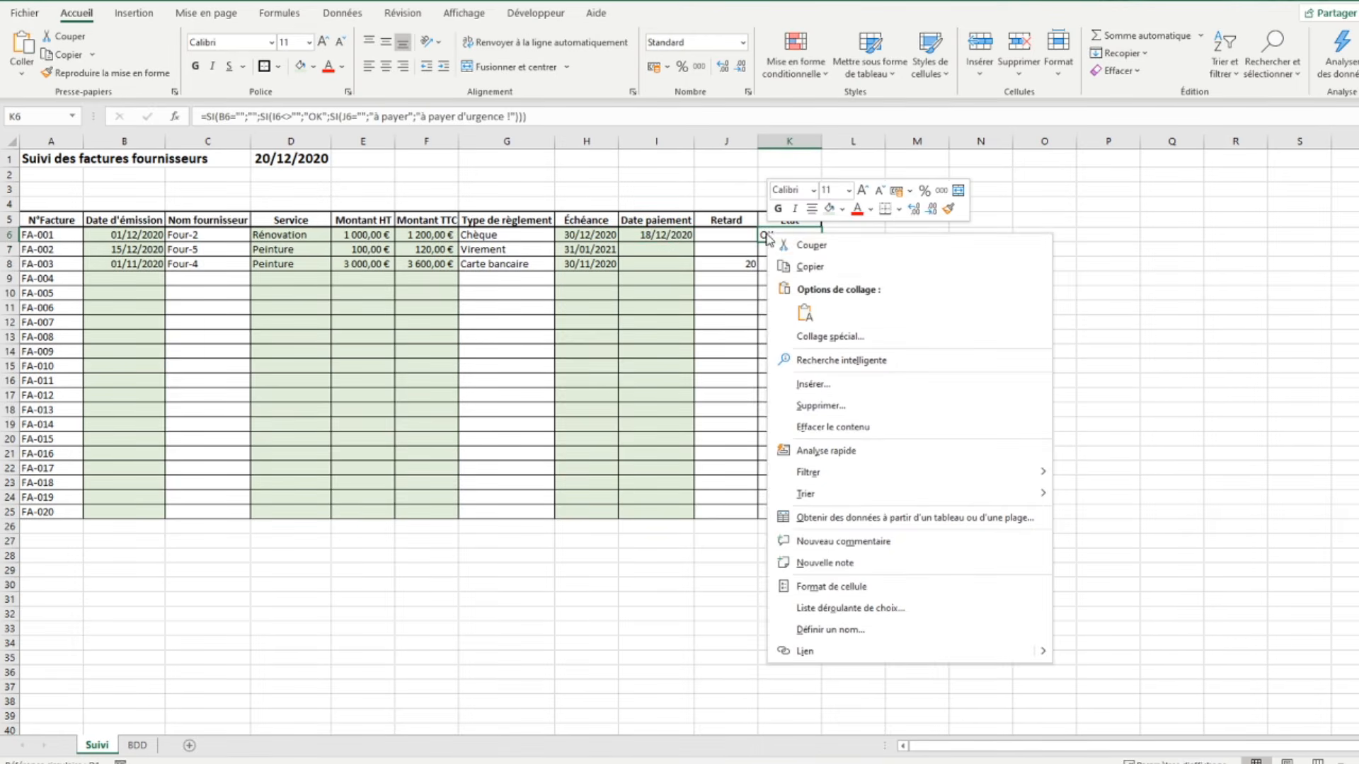
pyautogui.click(787, 268)
pyautogui.moveTo(783, 250); pyautogui.dragTo(773, 513)
pyautogui.rightClick(784, 417)
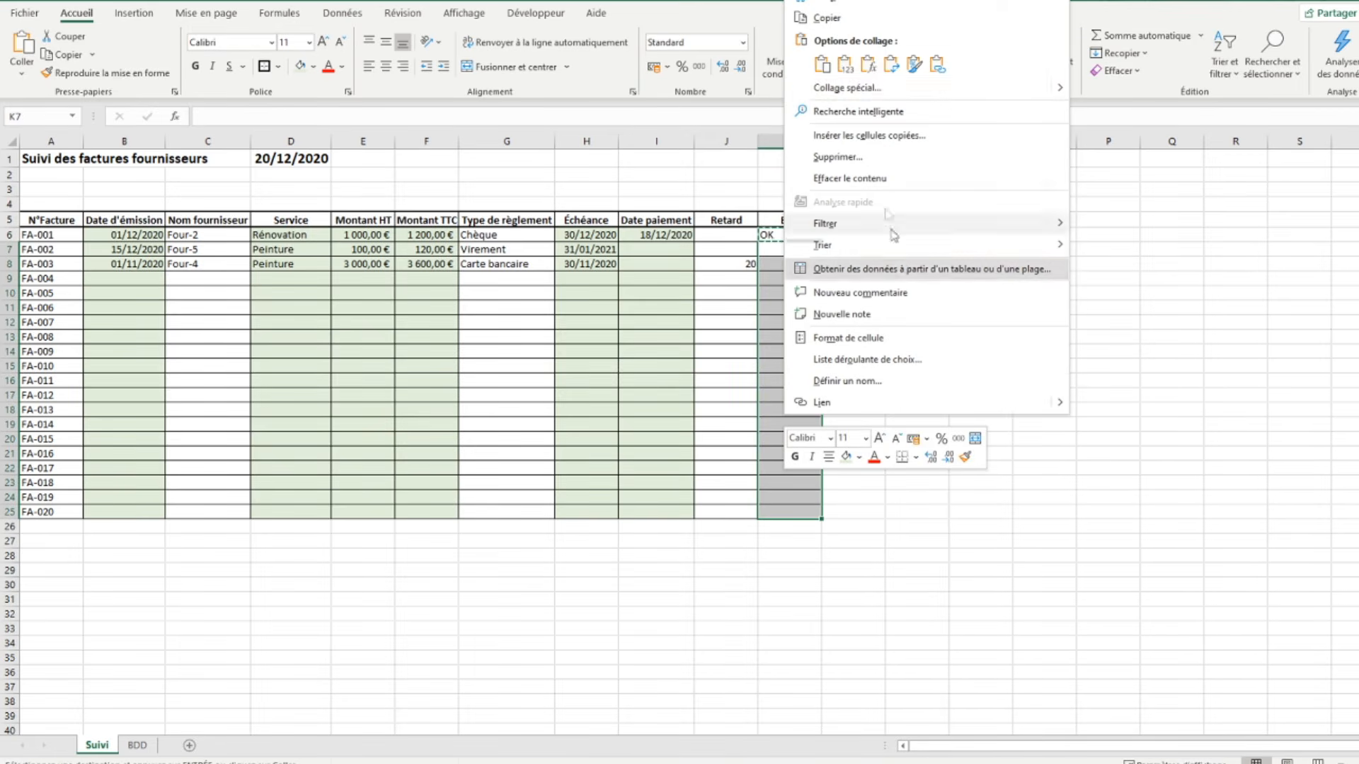
pyautogui.click(801, 62)
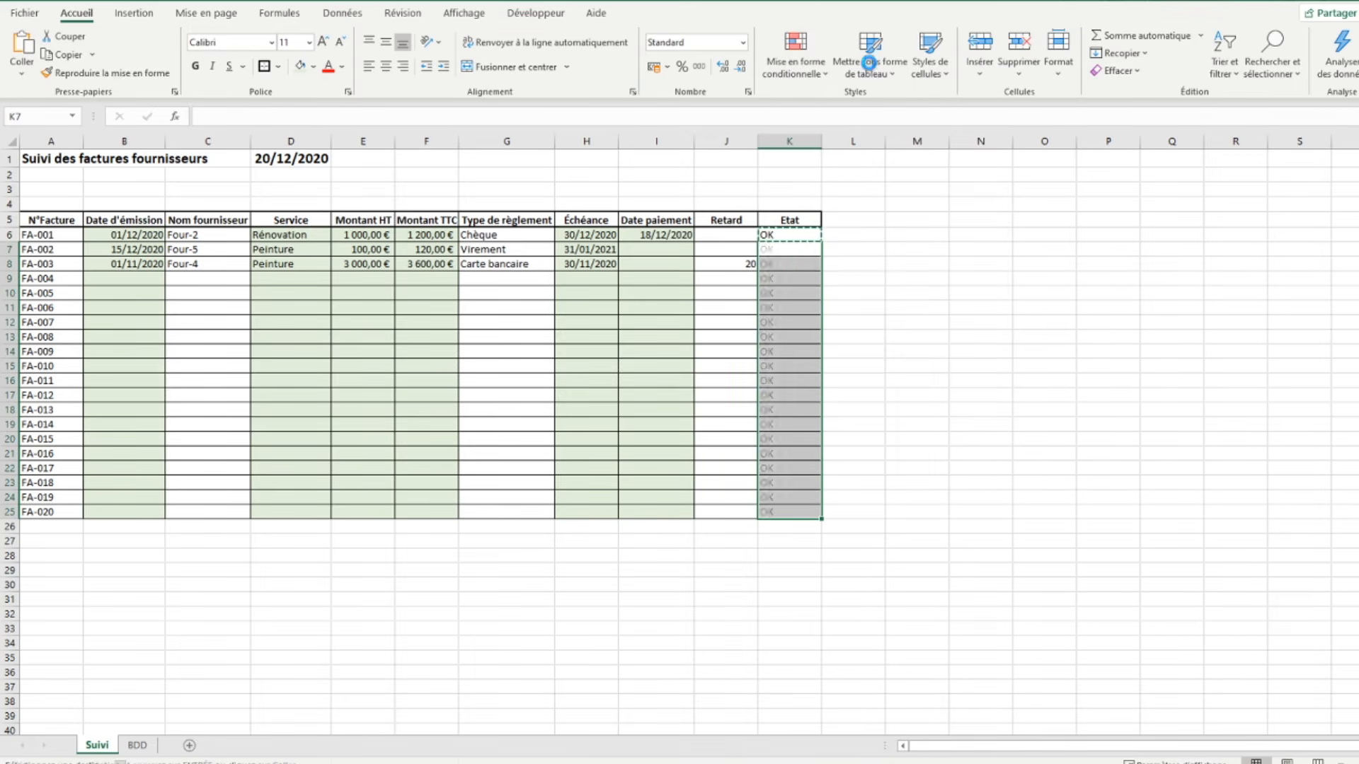
# Check the Etat results of FA-002 and FA-003 against their due dates, payment dates and delays.
pyautogui.click(781, 249)
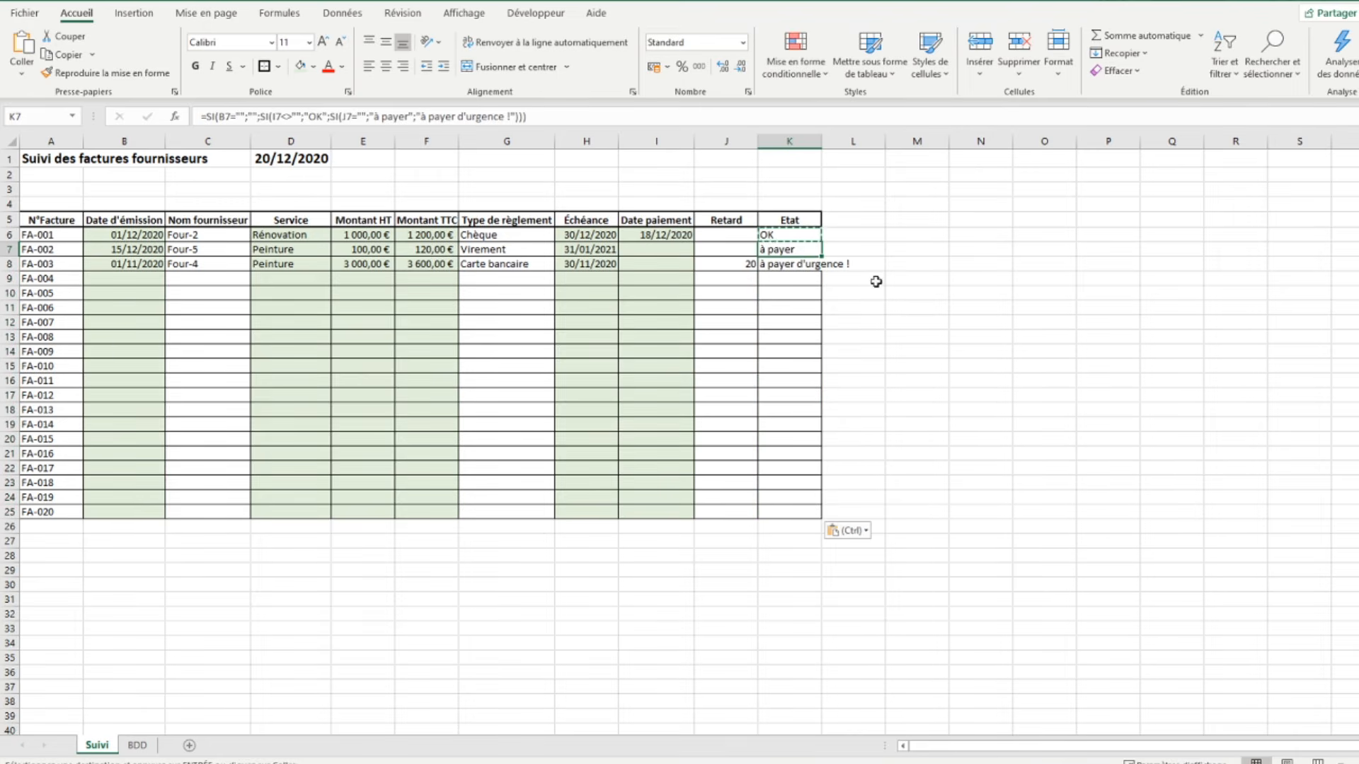
pyautogui.press('Left')
pyautogui.press('Left')
pyautogui.press('Left')
pyautogui.press('Right')
pyautogui.press('Right')
pyautogui.press('Left')
pyautogui.press('Left')
pyautogui.press('Left')
pyautogui.press('Left')
pyautogui.press('Right')
pyautogui.press('Right')
pyautogui.press('Right')
pyautogui.press('Right')
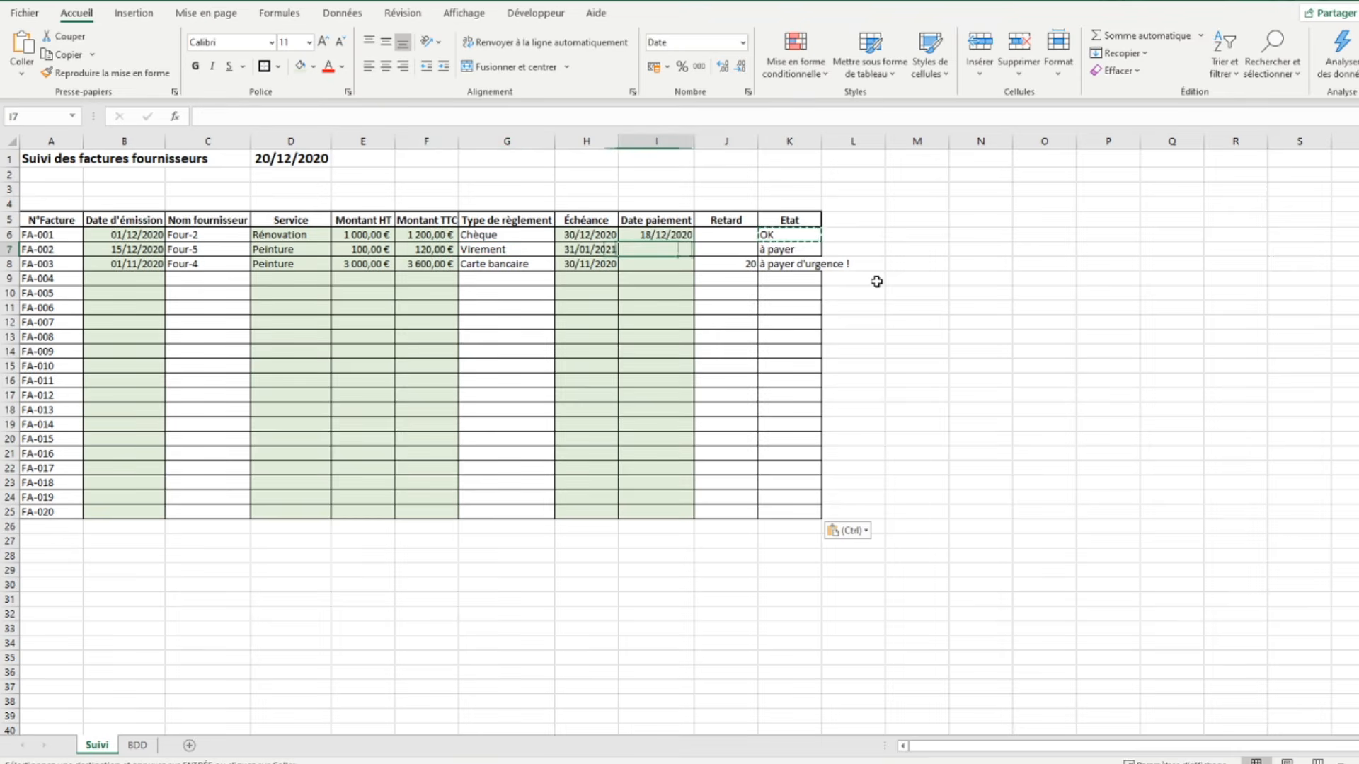
pyautogui.press('Down')
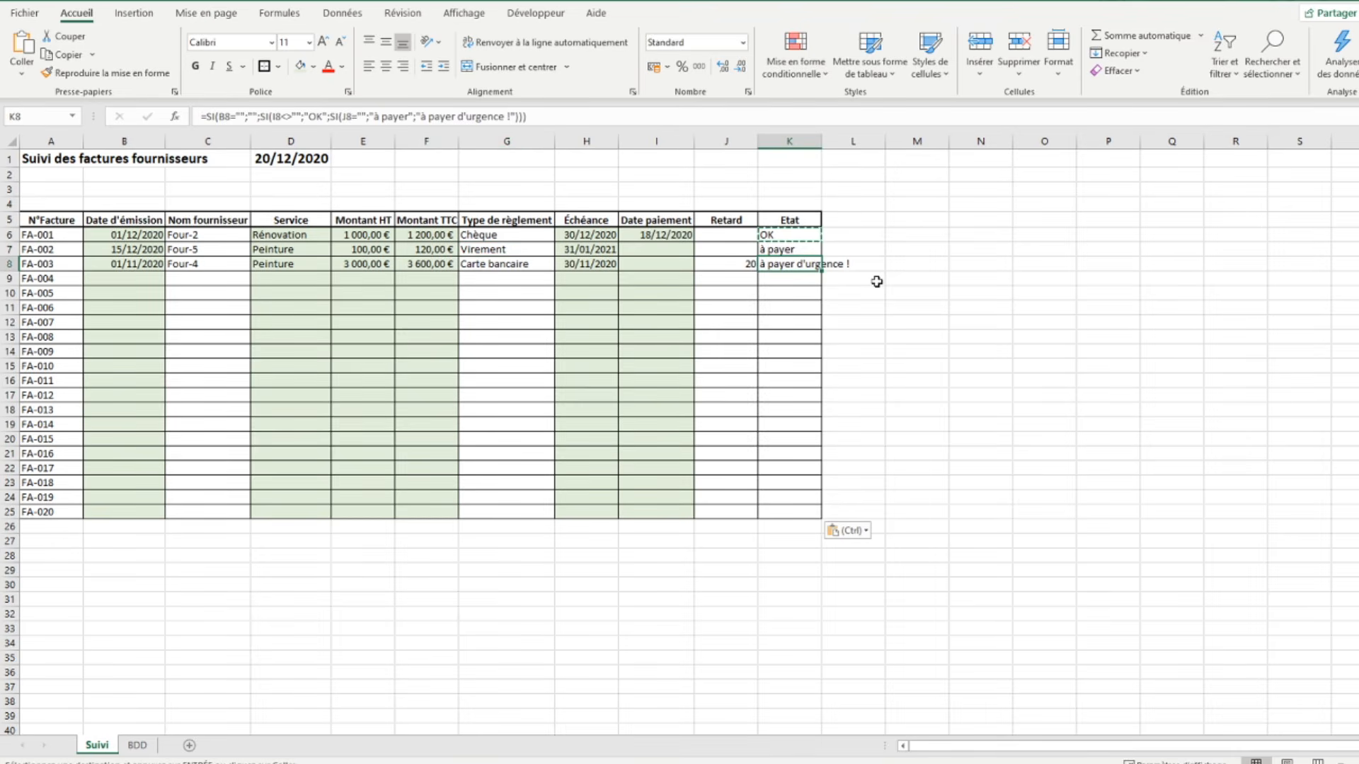
pyautogui.press('Left')
pyautogui.press('Left')
pyautogui.press('Left')
pyautogui.press('Right')
pyautogui.press('Right')
pyautogui.press('Right')
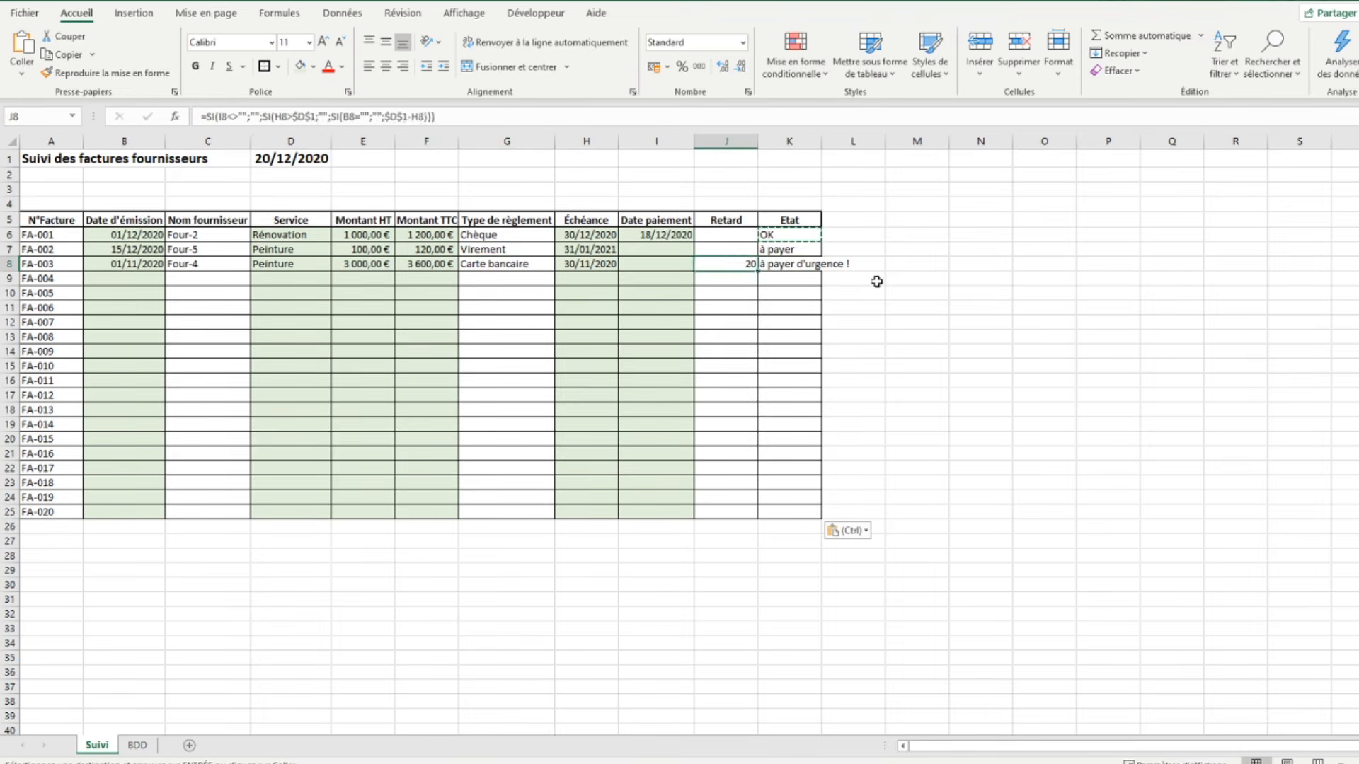
# Autofit the width of the Etat column K to its contents and clear the copy selection.
pyautogui.doubleClick(821, 141)
pyautogui.click(775, 237)
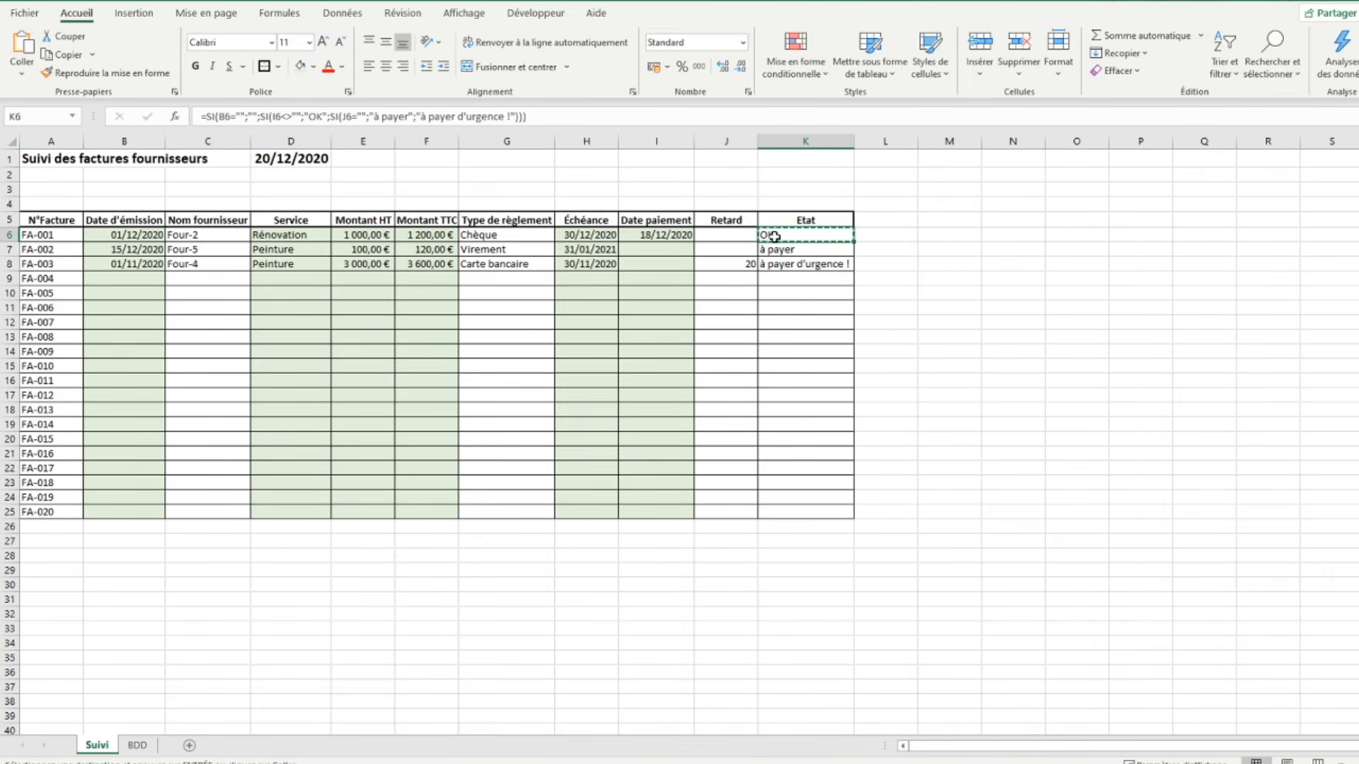
pyautogui.press('Escape')
# Apply the custom number format # ##0" jours" to the Retard cells J6:J25.
pyautogui.moveTo(718, 234); pyautogui.dragTo(728, 508)
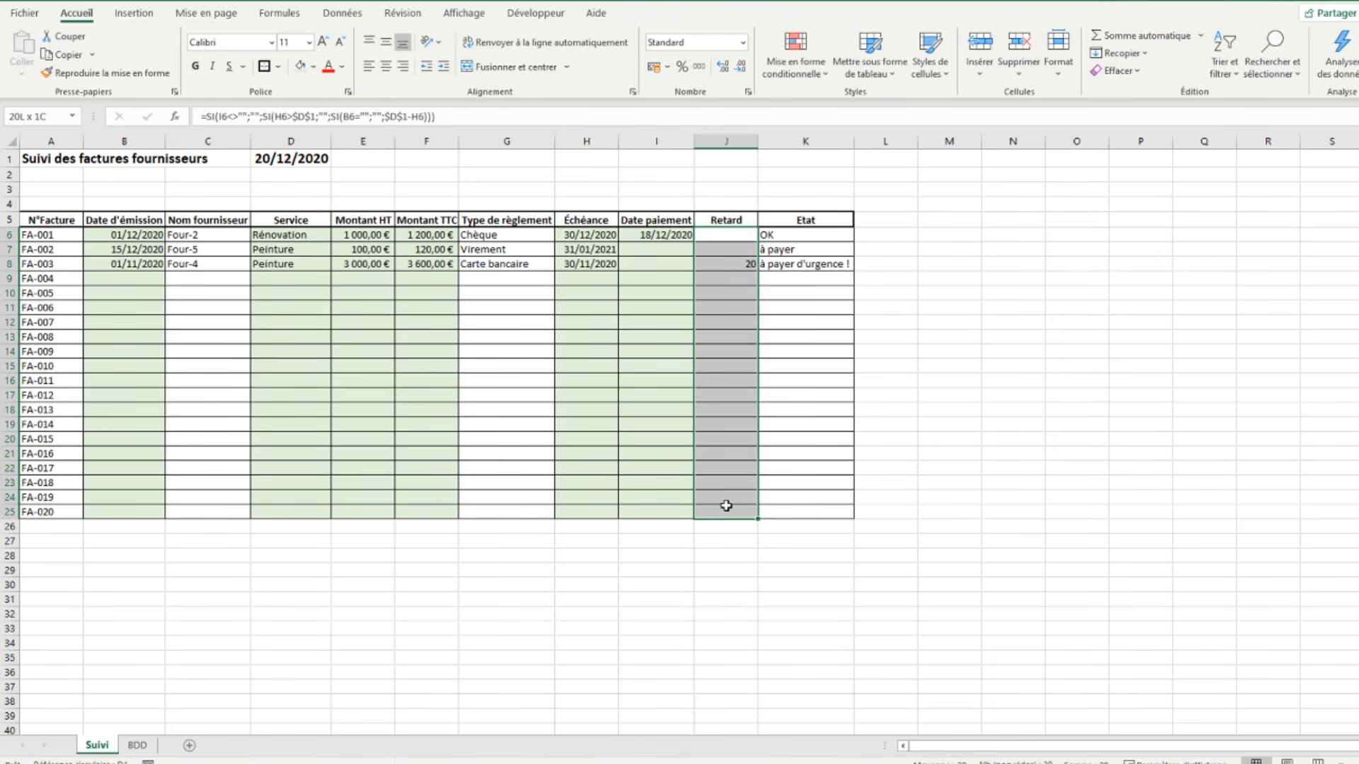
pyautogui.rightClick(740, 319)
pyautogui.click(804, 672)
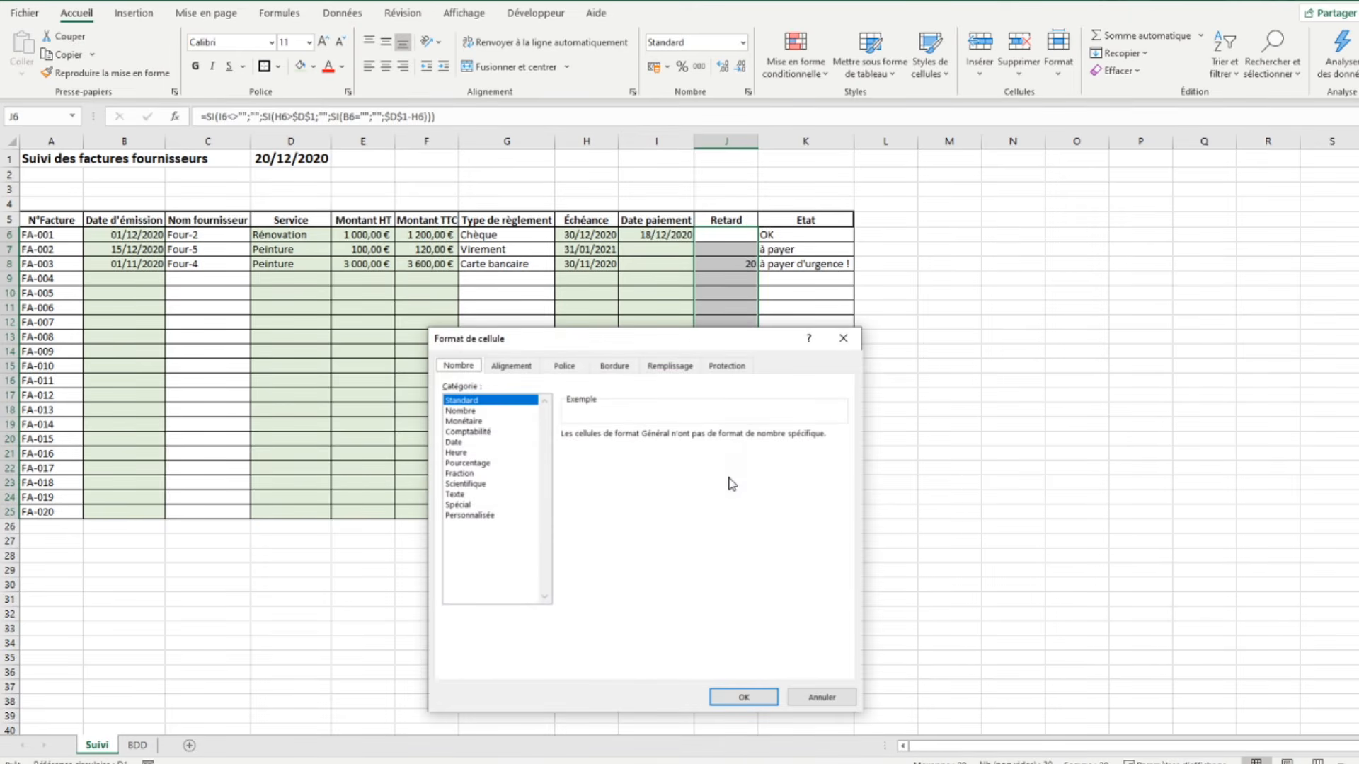
pyautogui.click(469, 515)
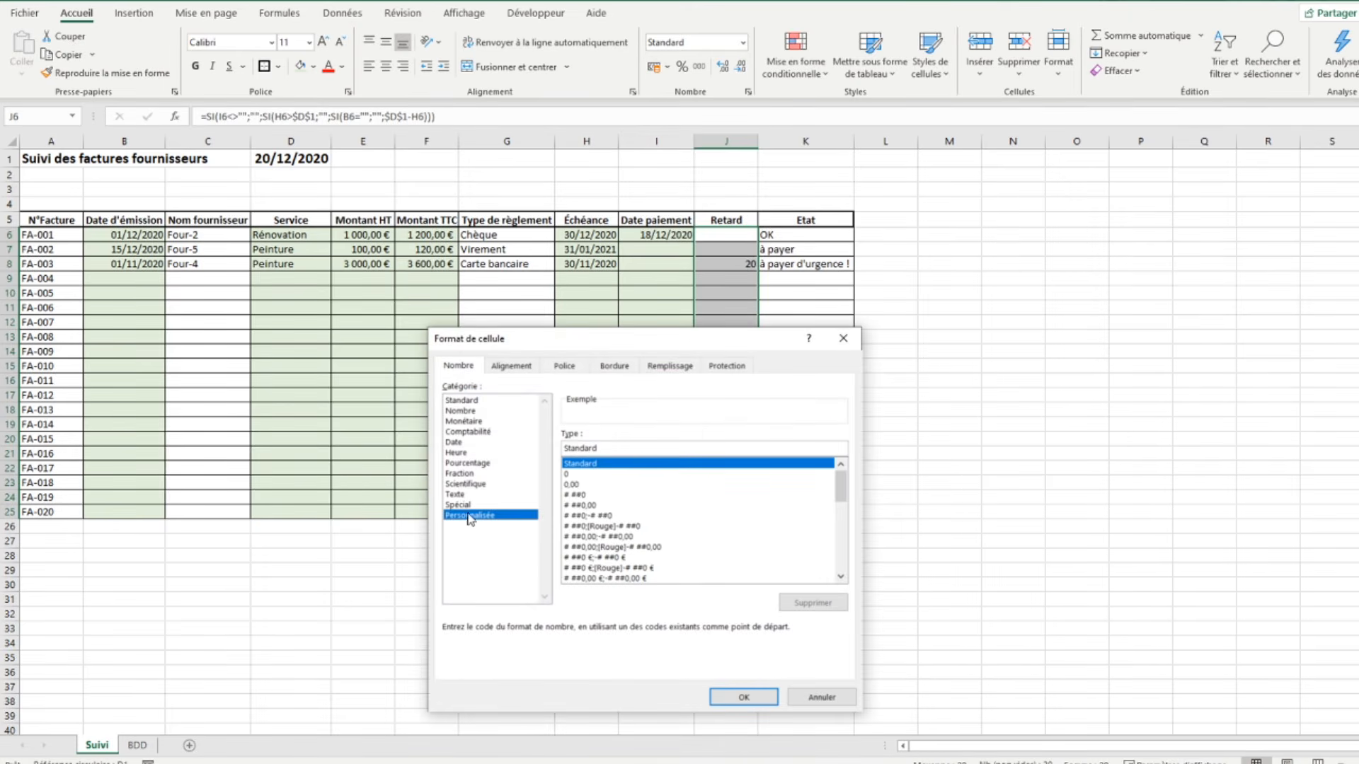
pyautogui.click(582, 496)
pyautogui.click(621, 447)
pyautogui.write('"')
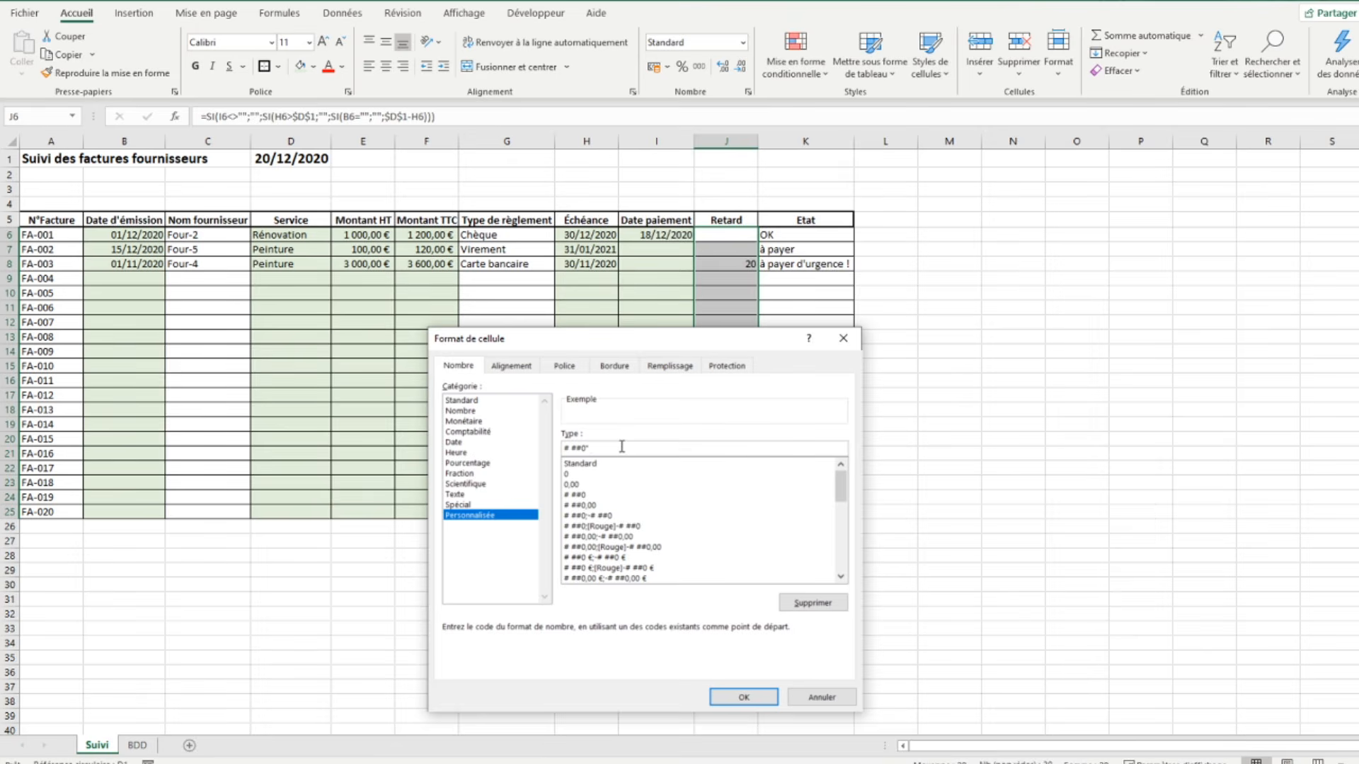
pyautogui.write(' jours"')
pyautogui.press('Return')
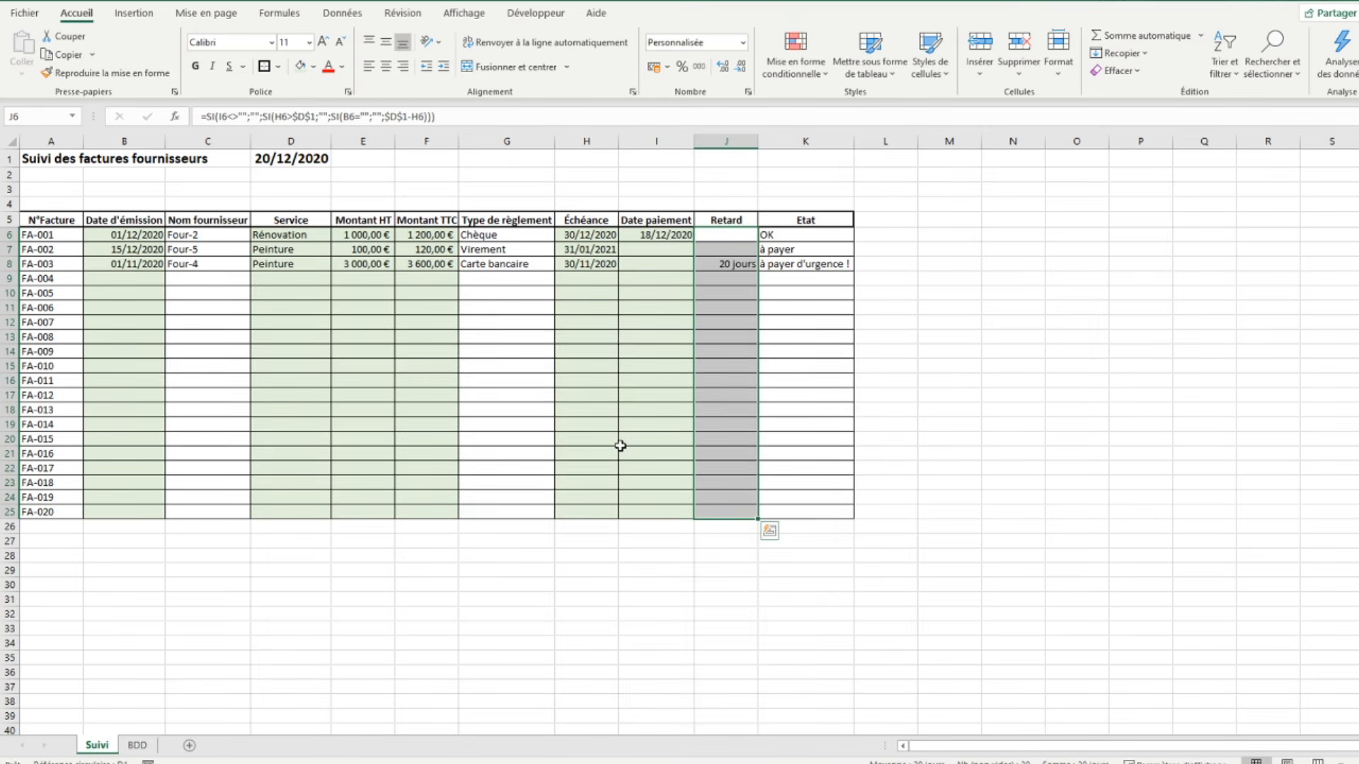
# Start a new conditional formatting rule for the Retard cells J6:J25 that targets only non-blank cells (Aucune cellule vide).
pyautogui.click(728, 266)
pyautogui.moveTo(730, 235); pyautogui.dragTo(746, 512)
pyautogui.click(807, 67)
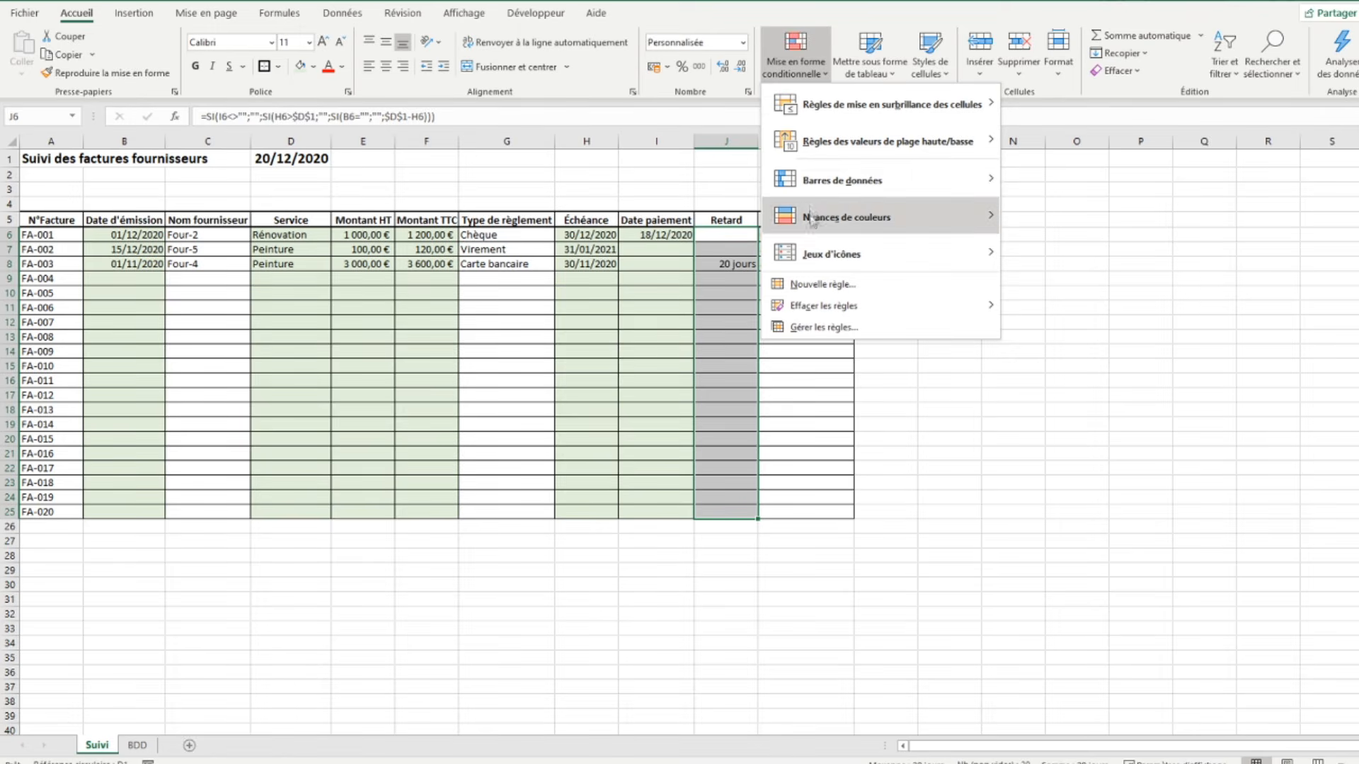
pyautogui.click(832, 287)
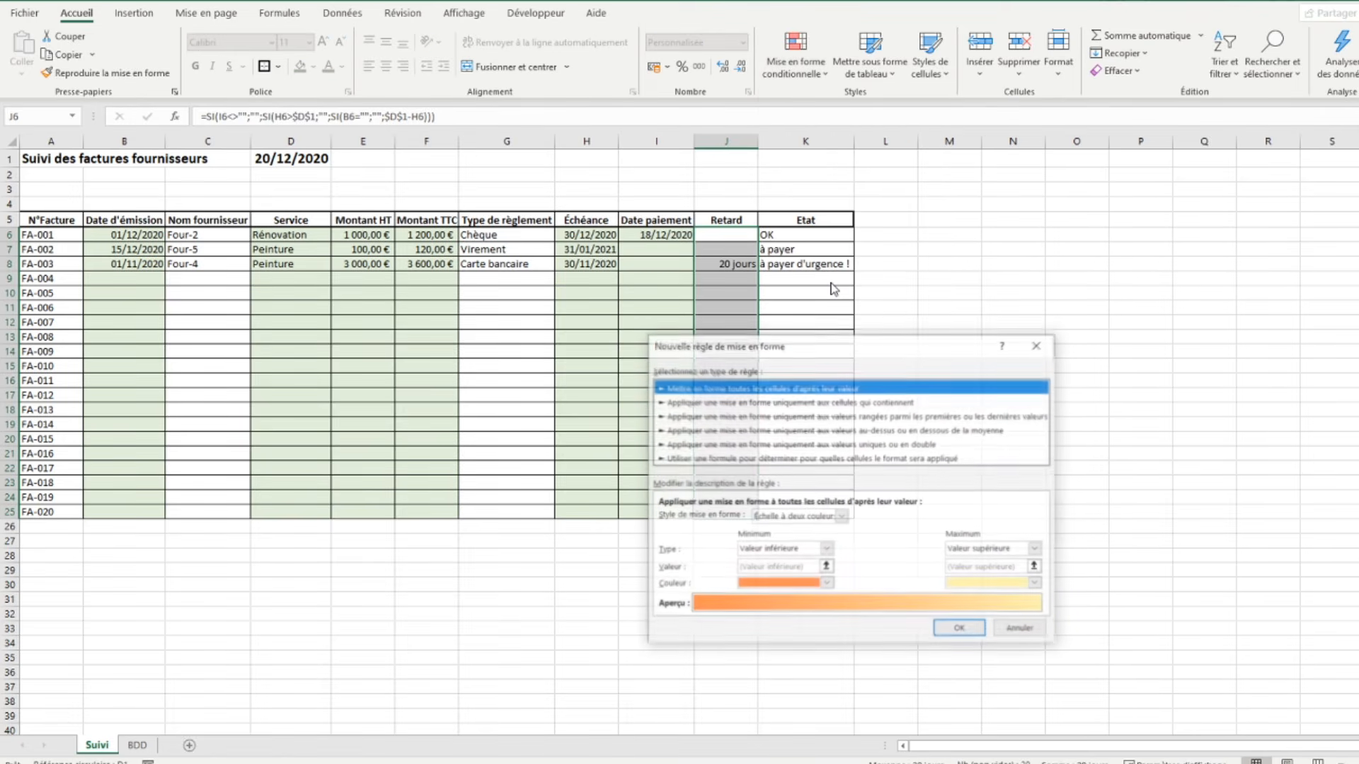
pyautogui.moveTo(814, 350); pyautogui.dragTo(684, 233)
pyautogui.click(645, 286)
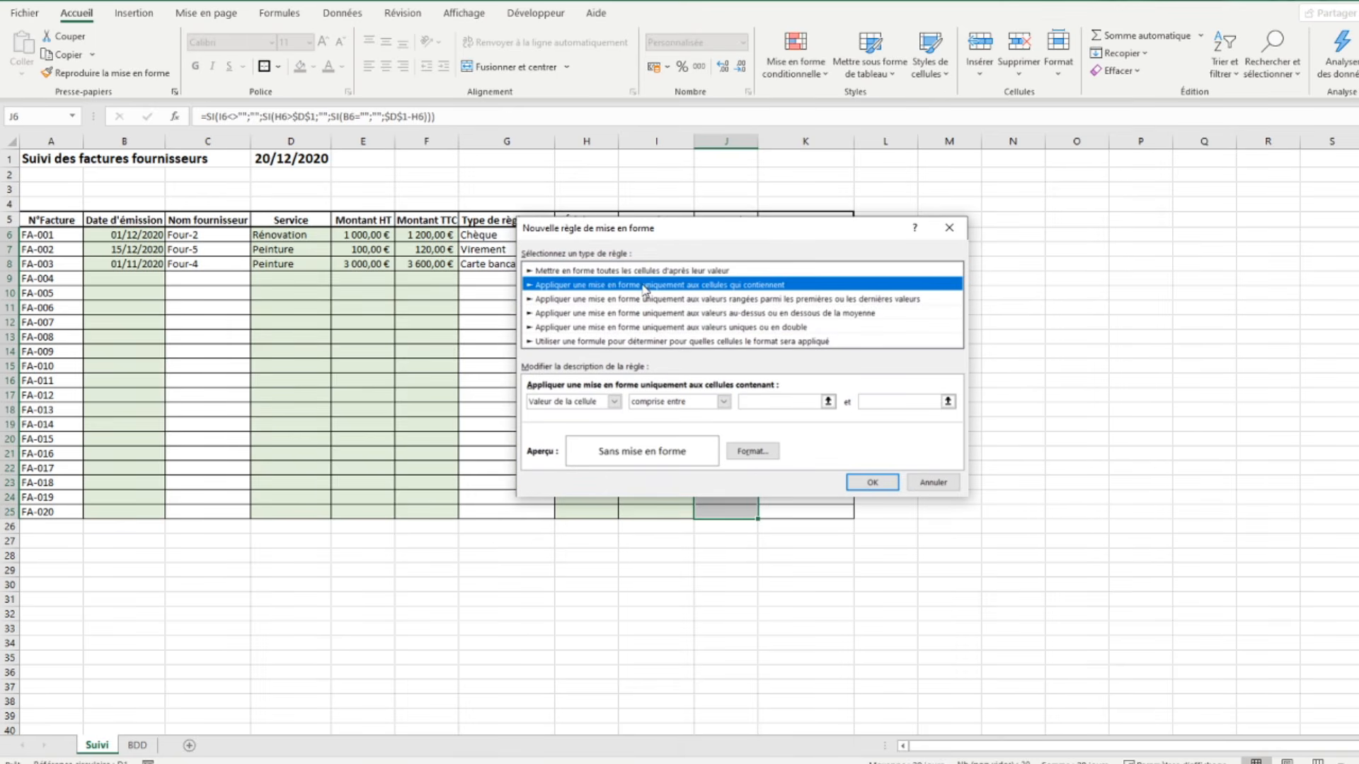
pyautogui.click(593, 403)
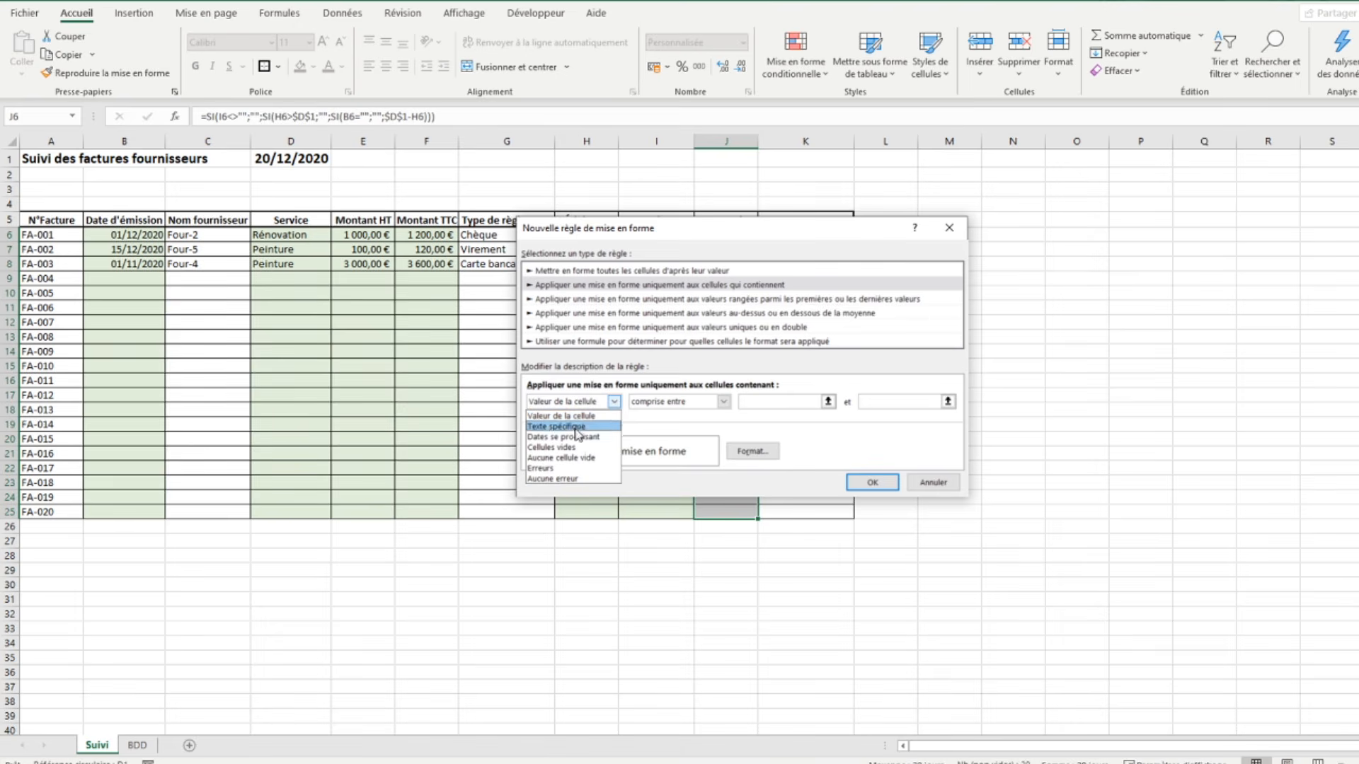
pyautogui.click(574, 459)
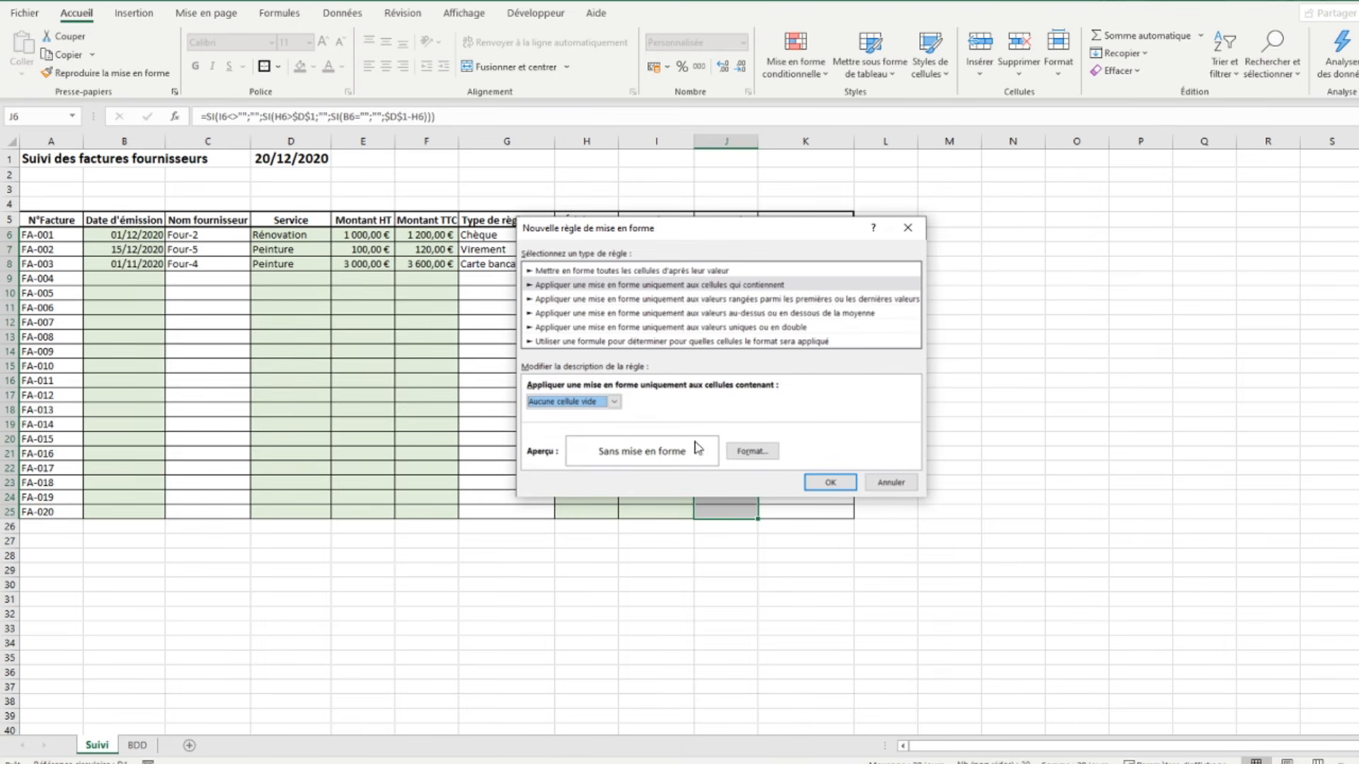
# Set the Retard rule's format to bold red text and apply the rule.
pyautogui.click(753, 453)
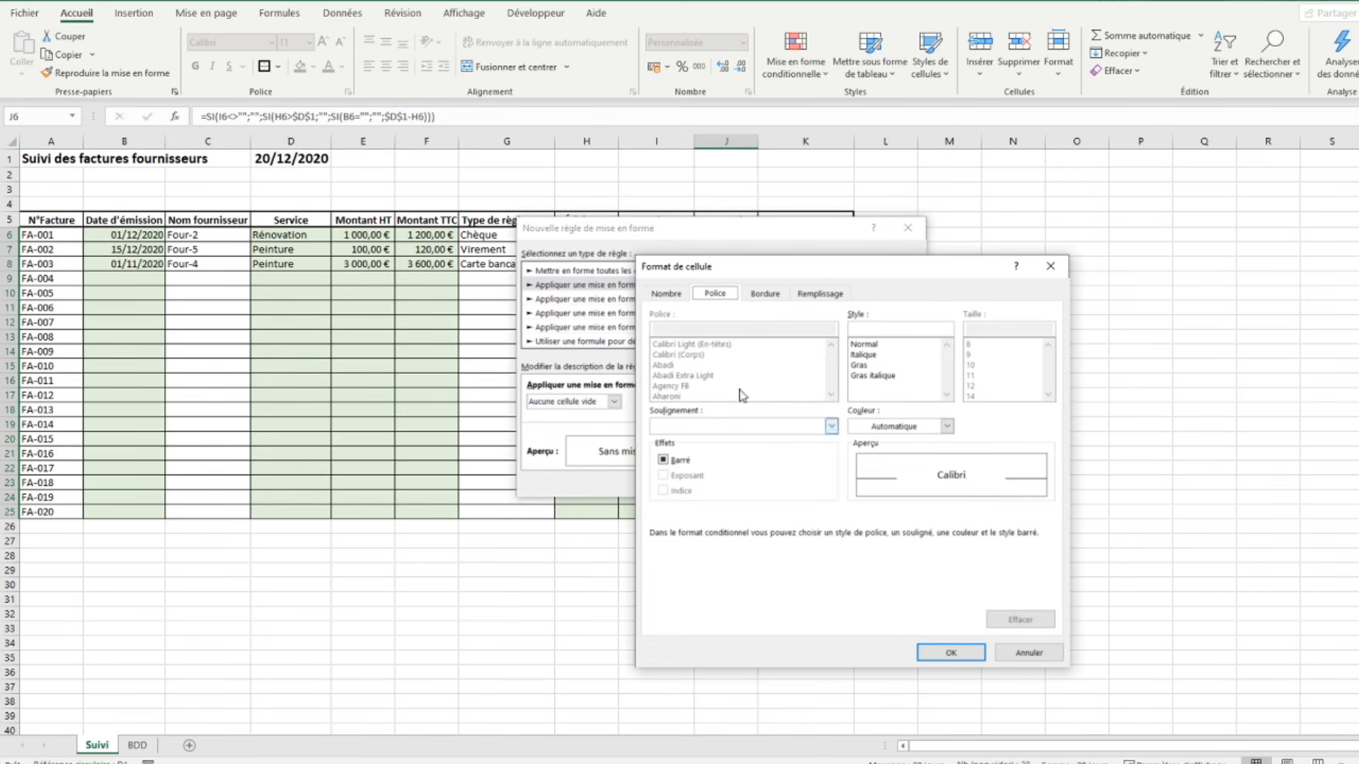
pyautogui.click(886, 429)
pyautogui.click(865, 591)
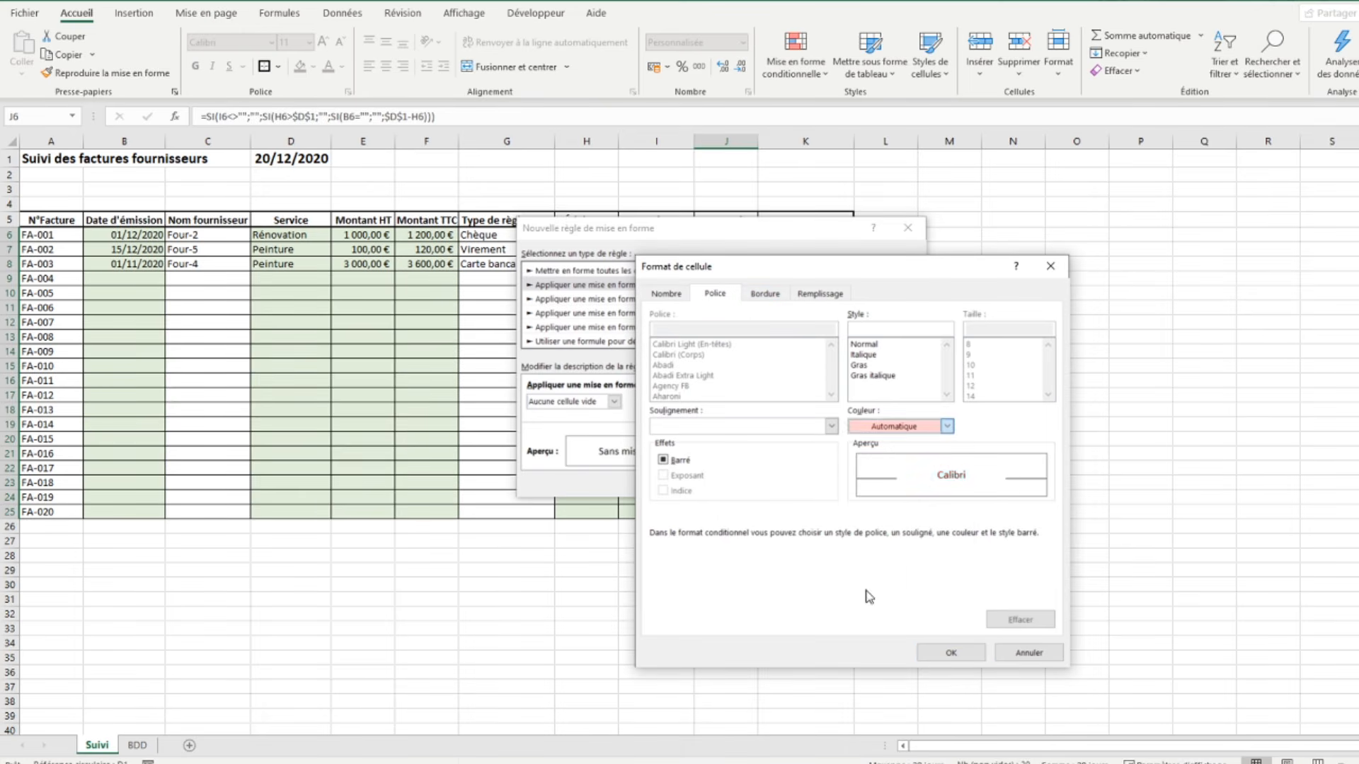
pyautogui.click(865, 365)
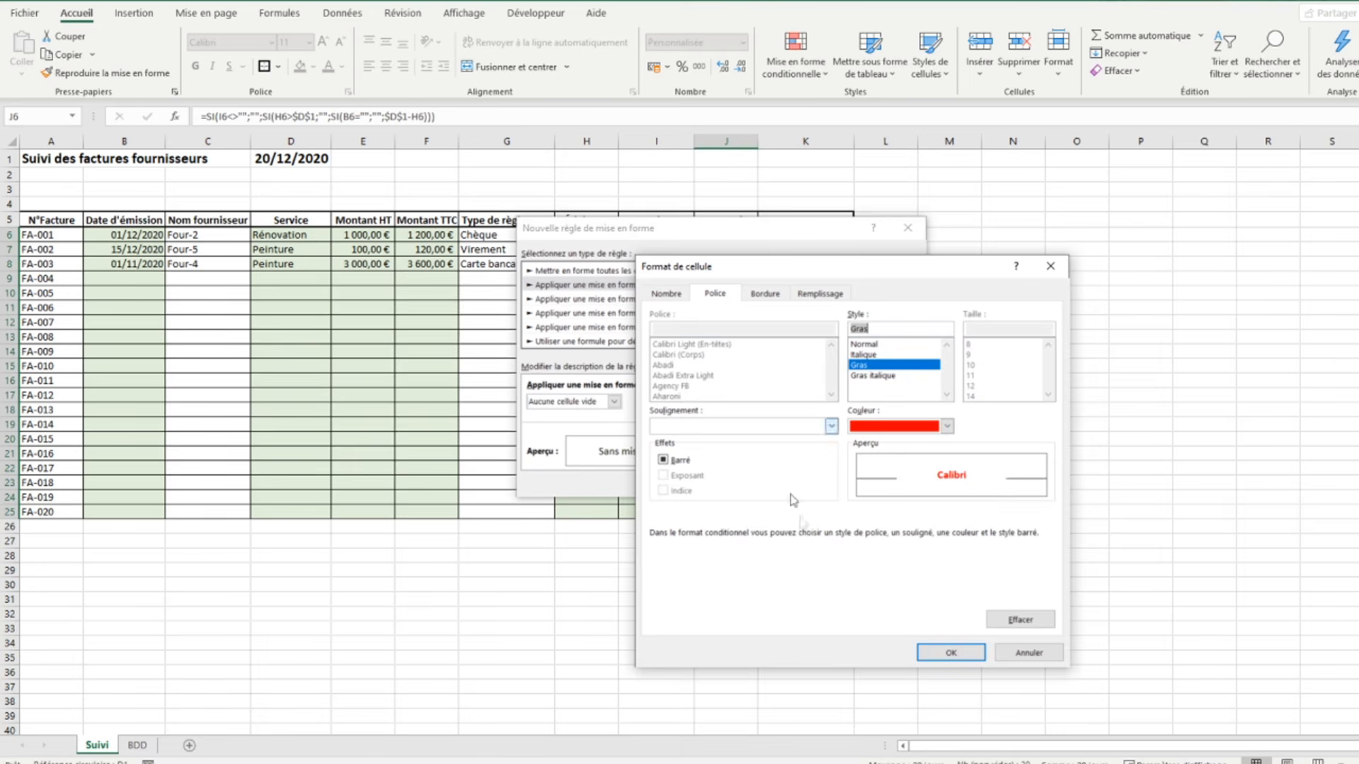
pyautogui.click(941, 653)
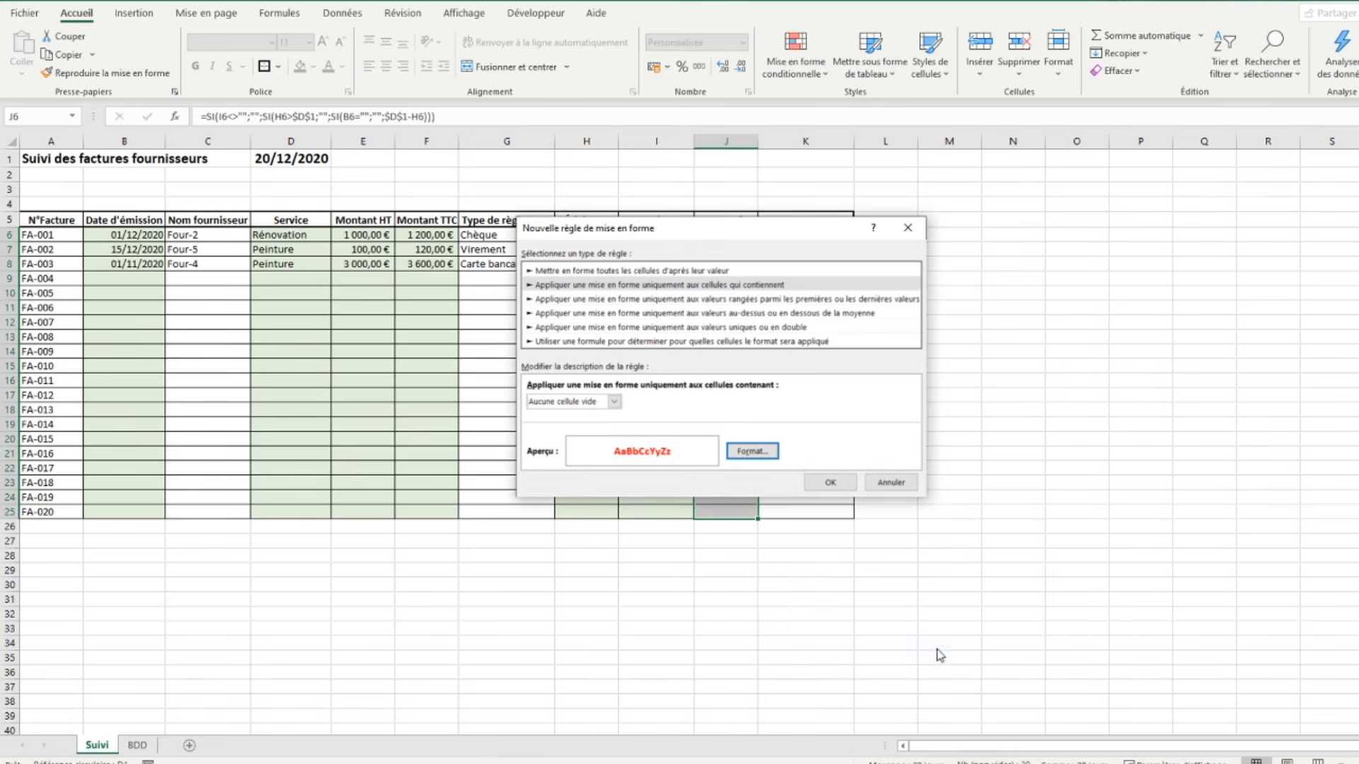
pyautogui.click(828, 482)
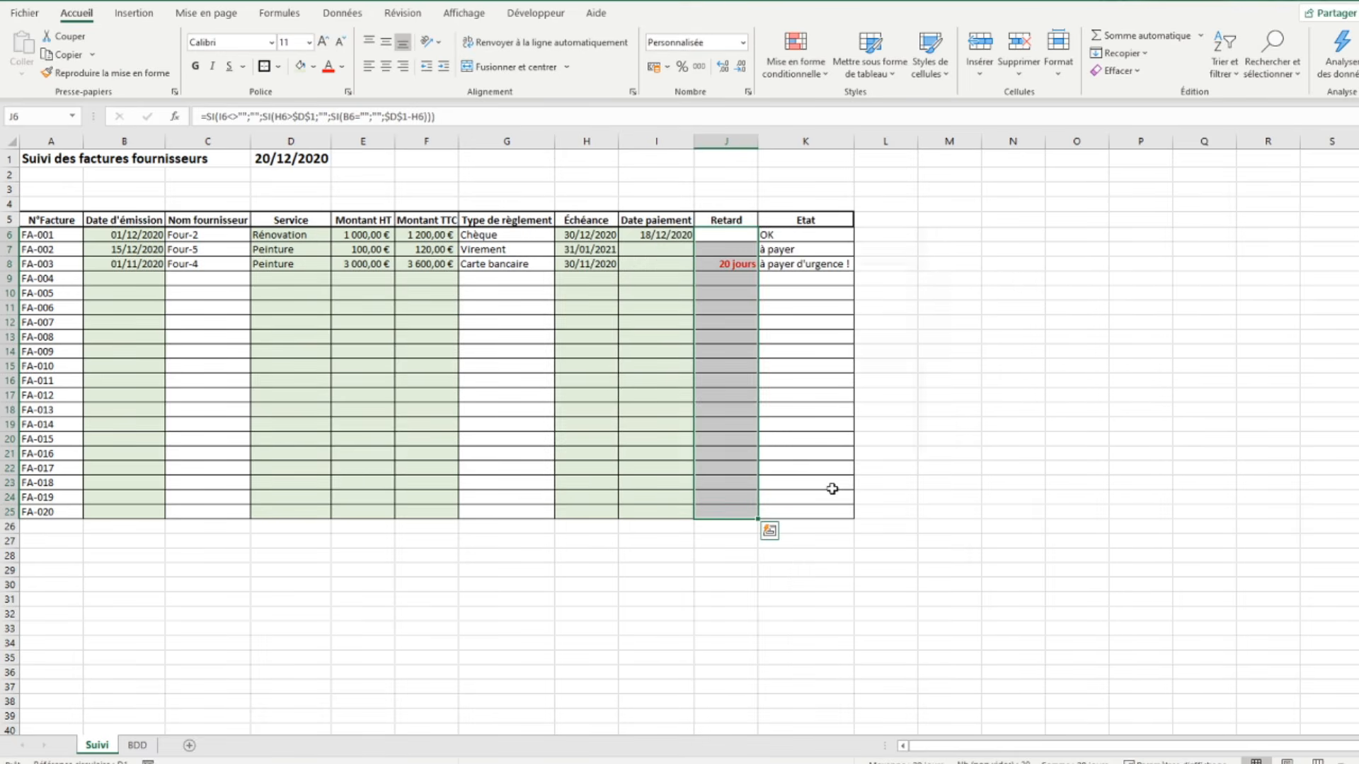
pyautogui.click(733, 237)
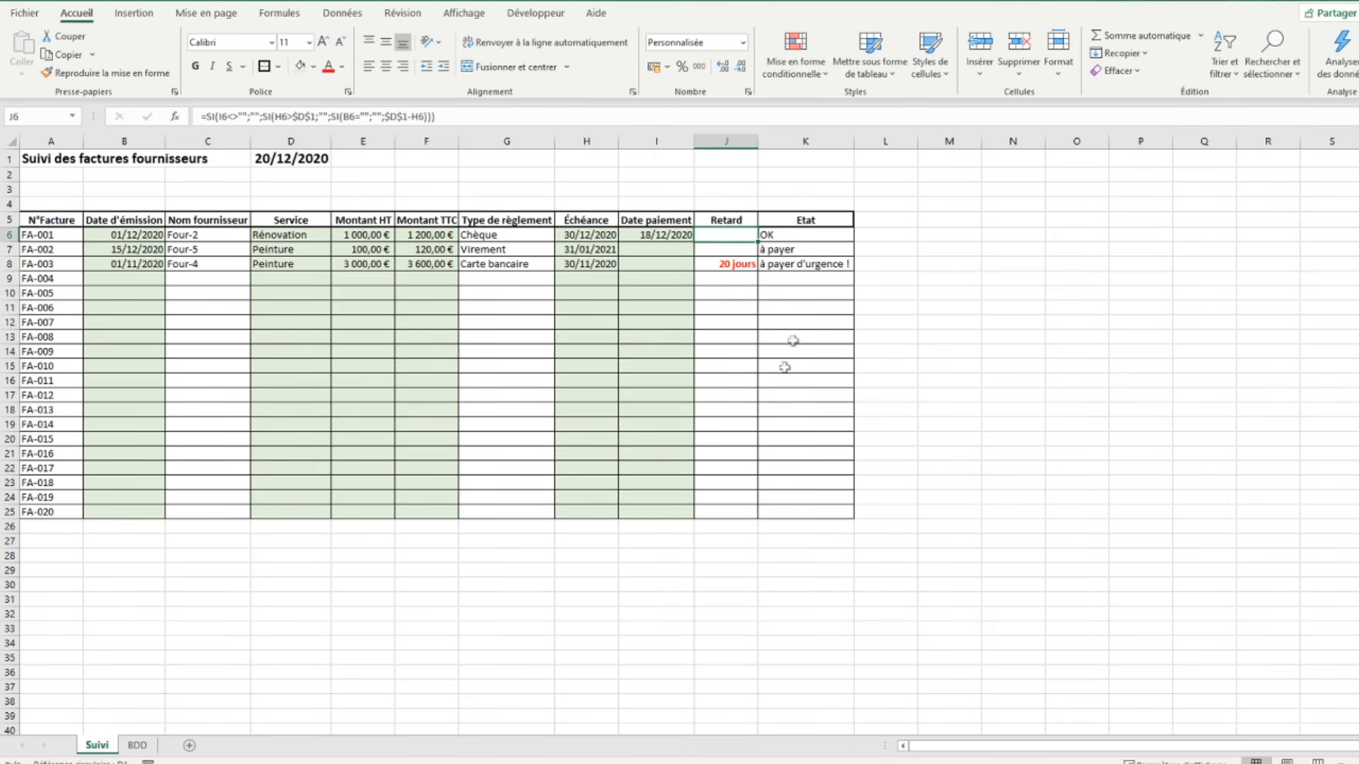
# Start a new conditional formatting rule for the Etat cells K6:K25 that targets specific text containing OK.
pyautogui.click(792, 232)
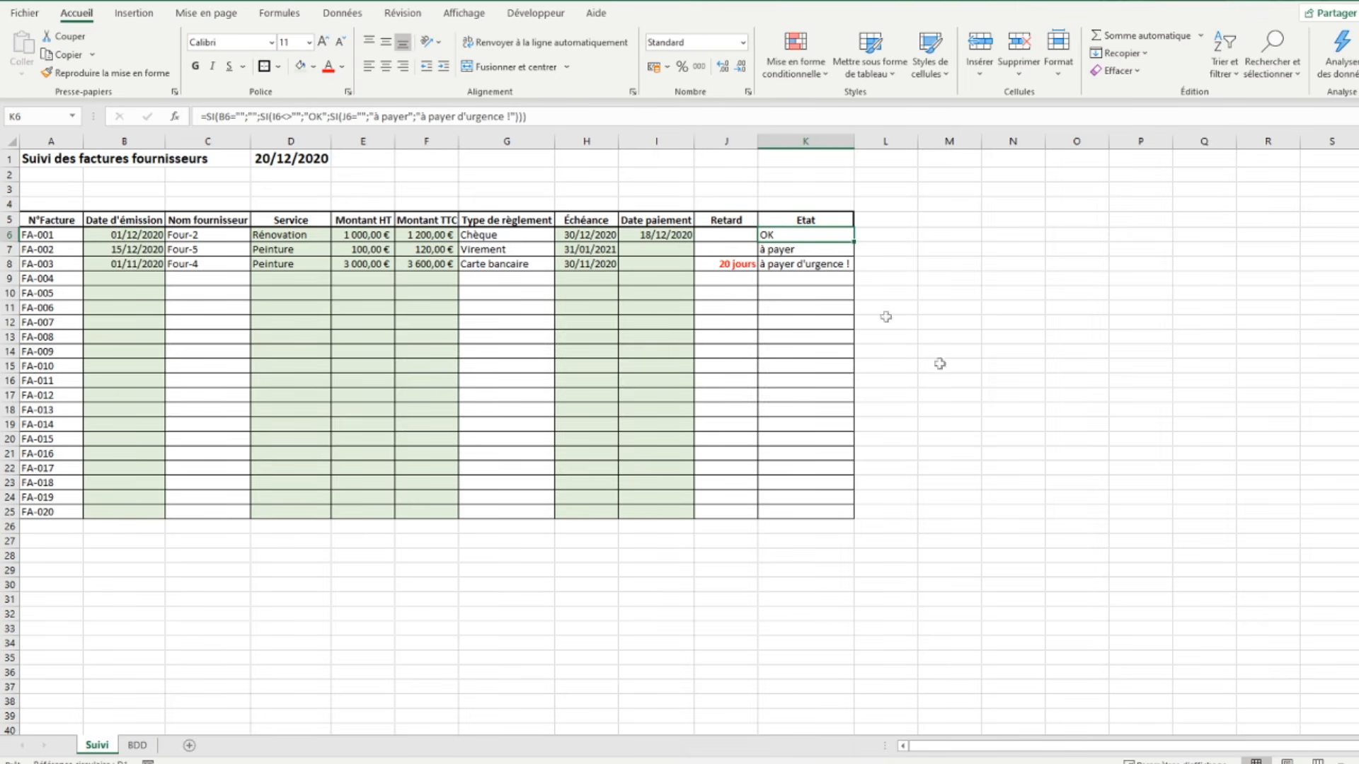
pyautogui.click(1357, 763)
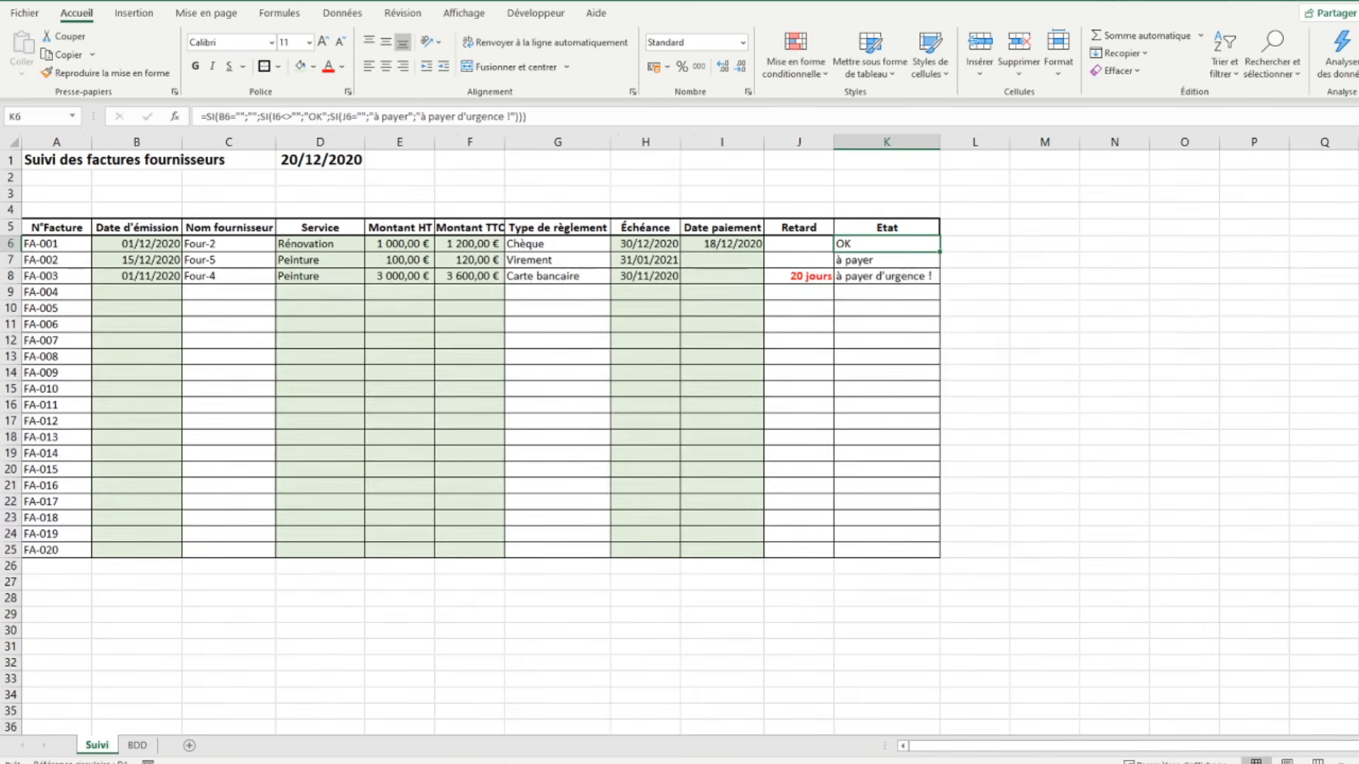
pyautogui.click(1357, 763)
pyautogui.hscroll(1, 1090, 752)
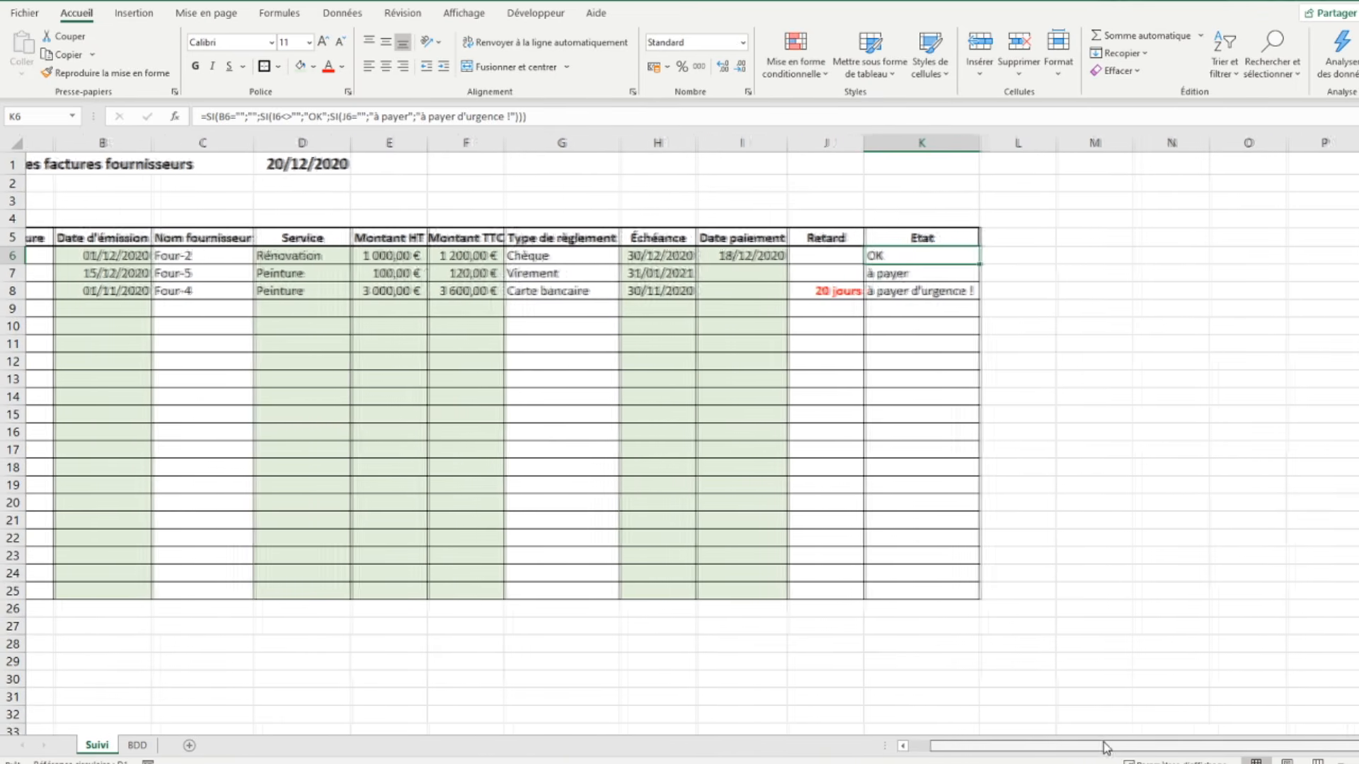
pyautogui.moveTo(863, 252); pyautogui.dragTo(895, 590)
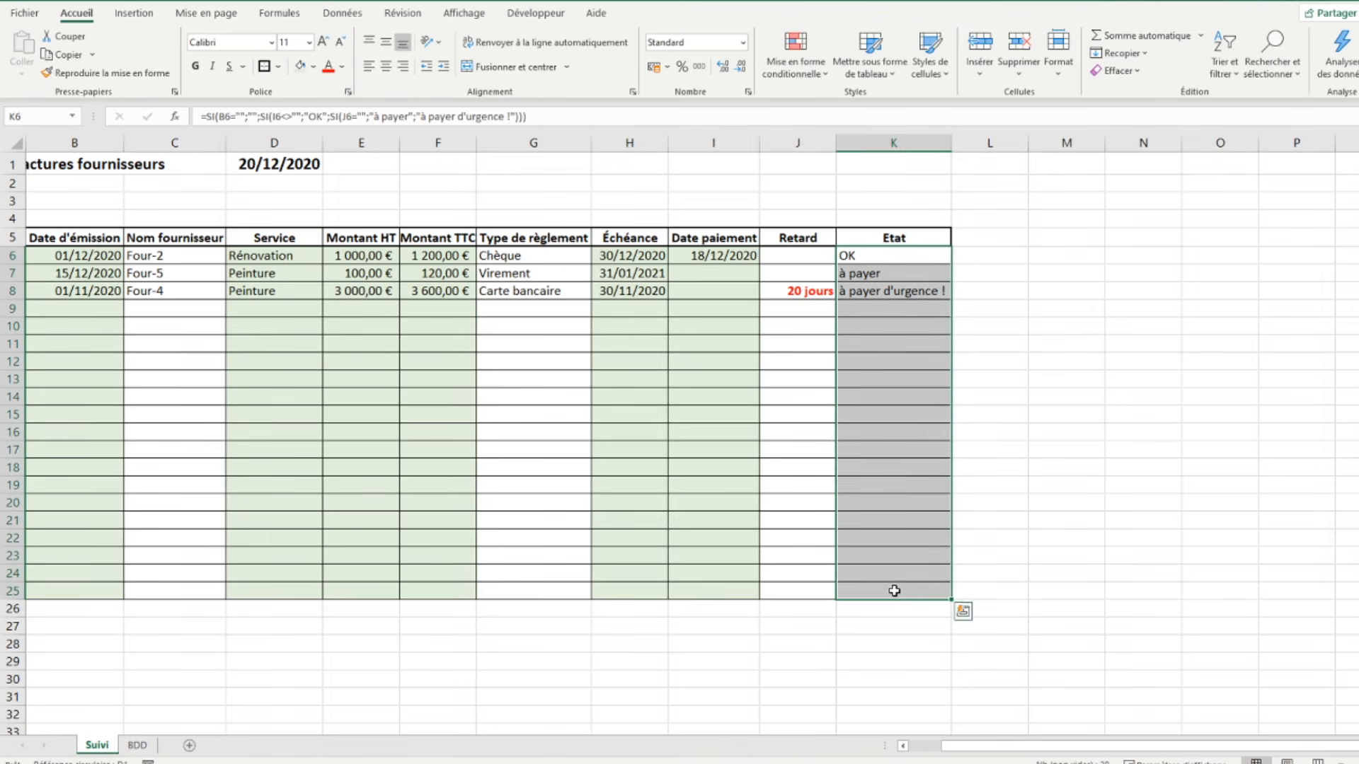
pyautogui.click(791, 69)
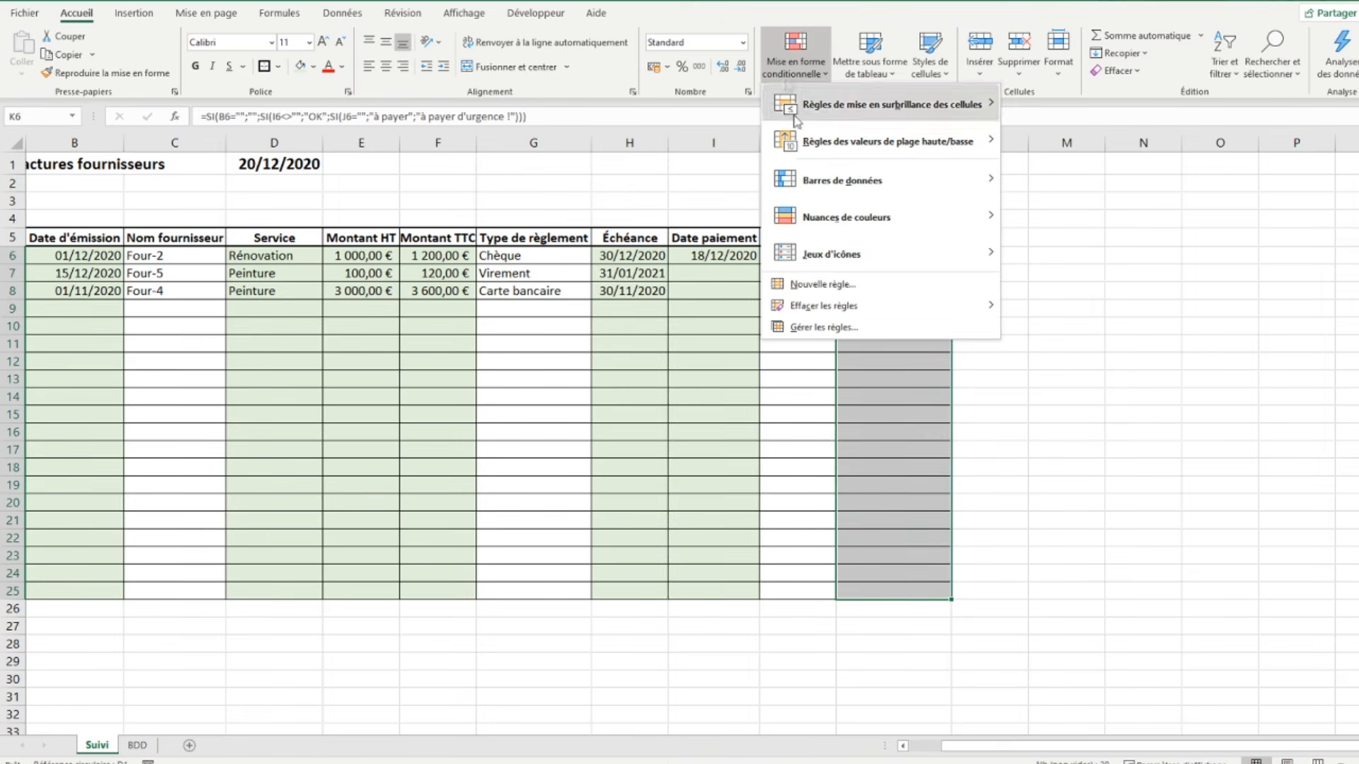
pyautogui.click(822, 285)
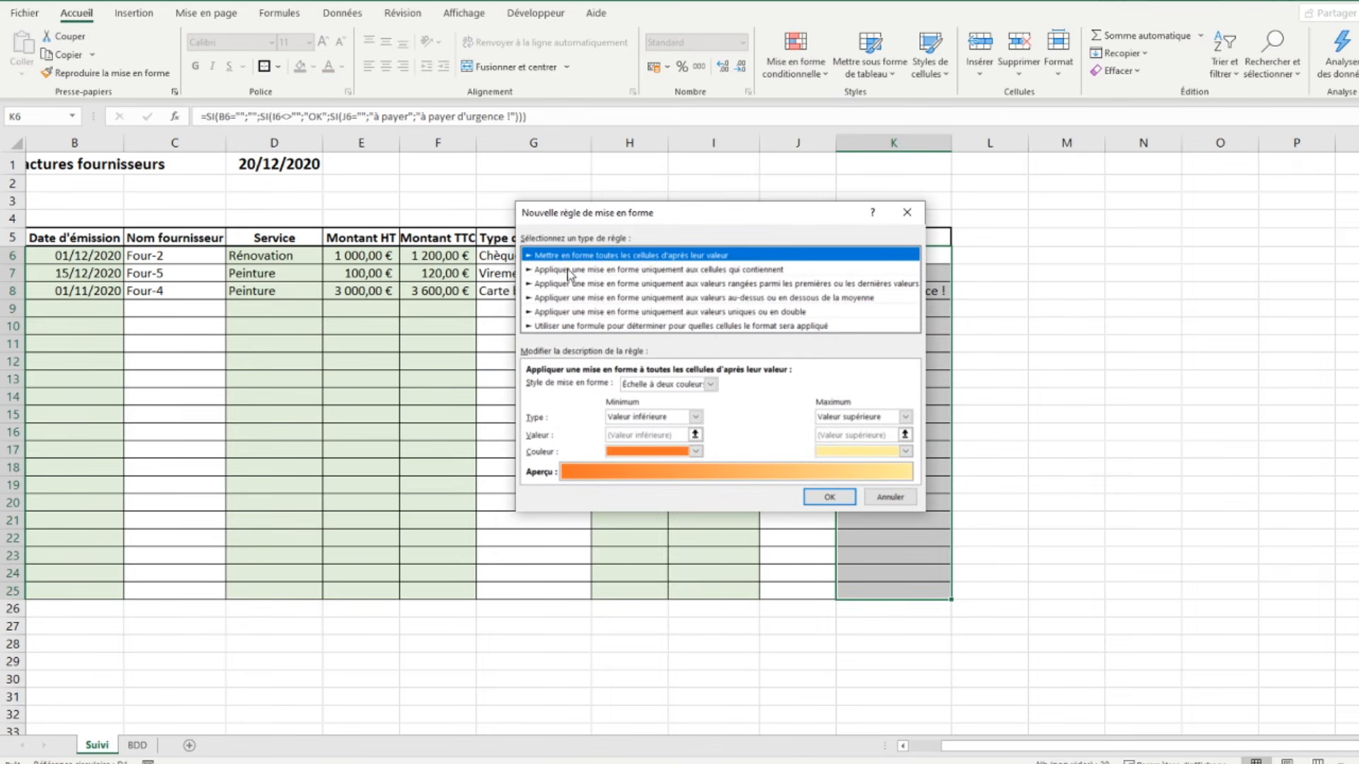
pyautogui.click(749, 273)
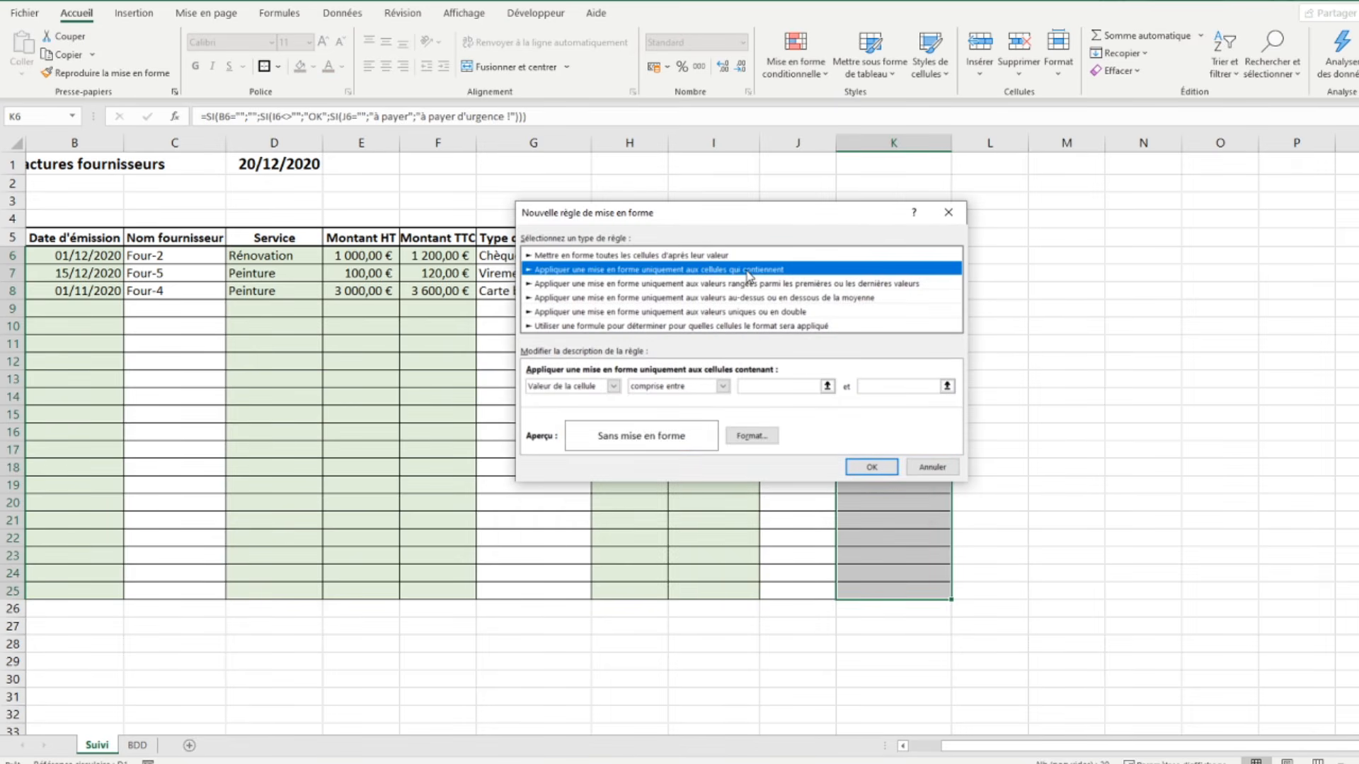
pyautogui.click(578, 388)
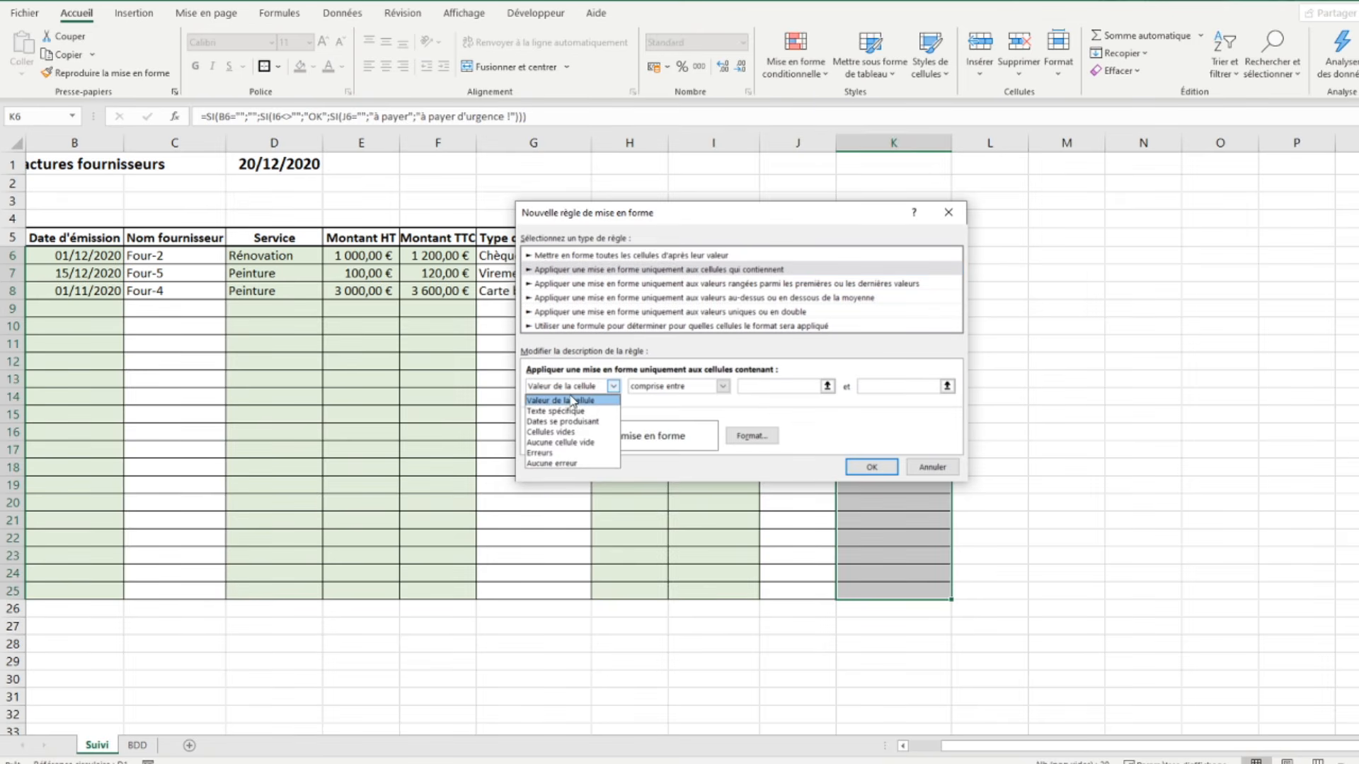
pyautogui.click(566, 412)
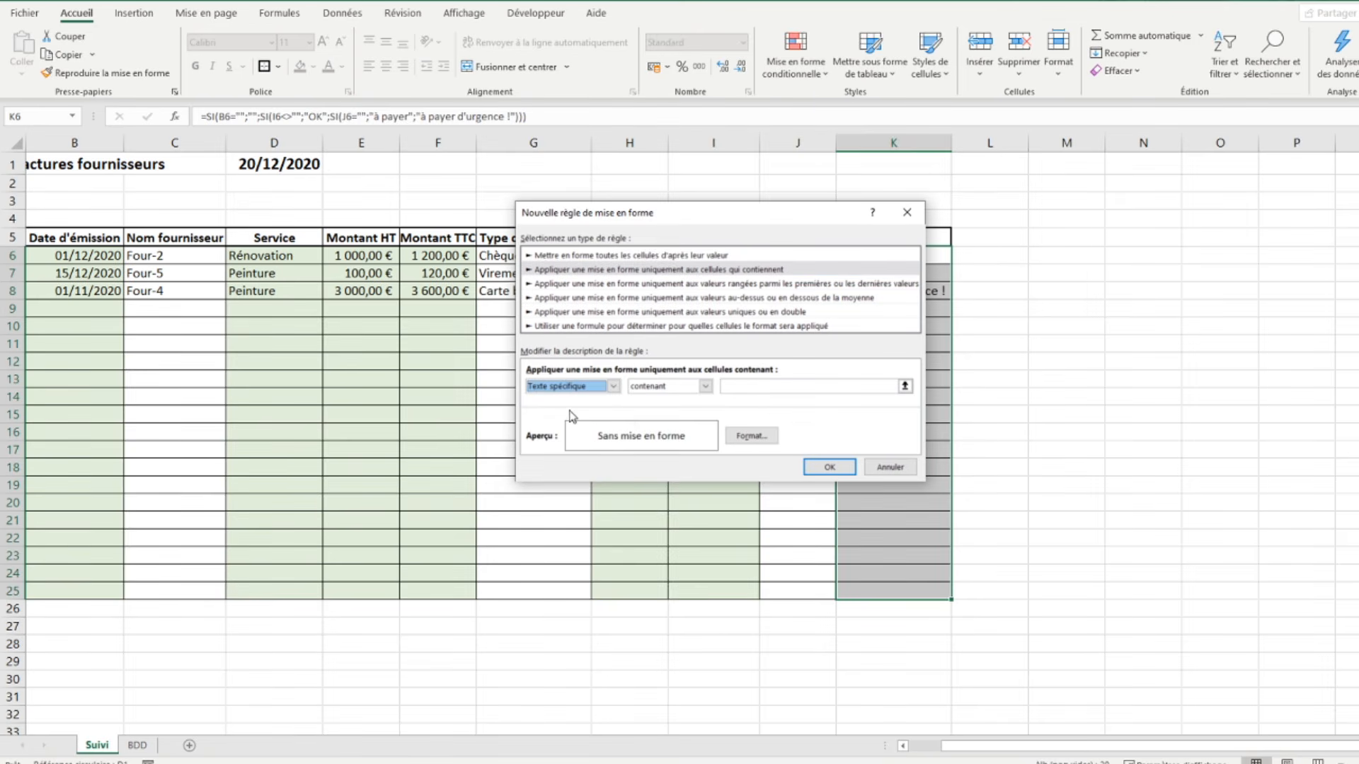
pyautogui.click(669, 392)
pyautogui.click(669, 400)
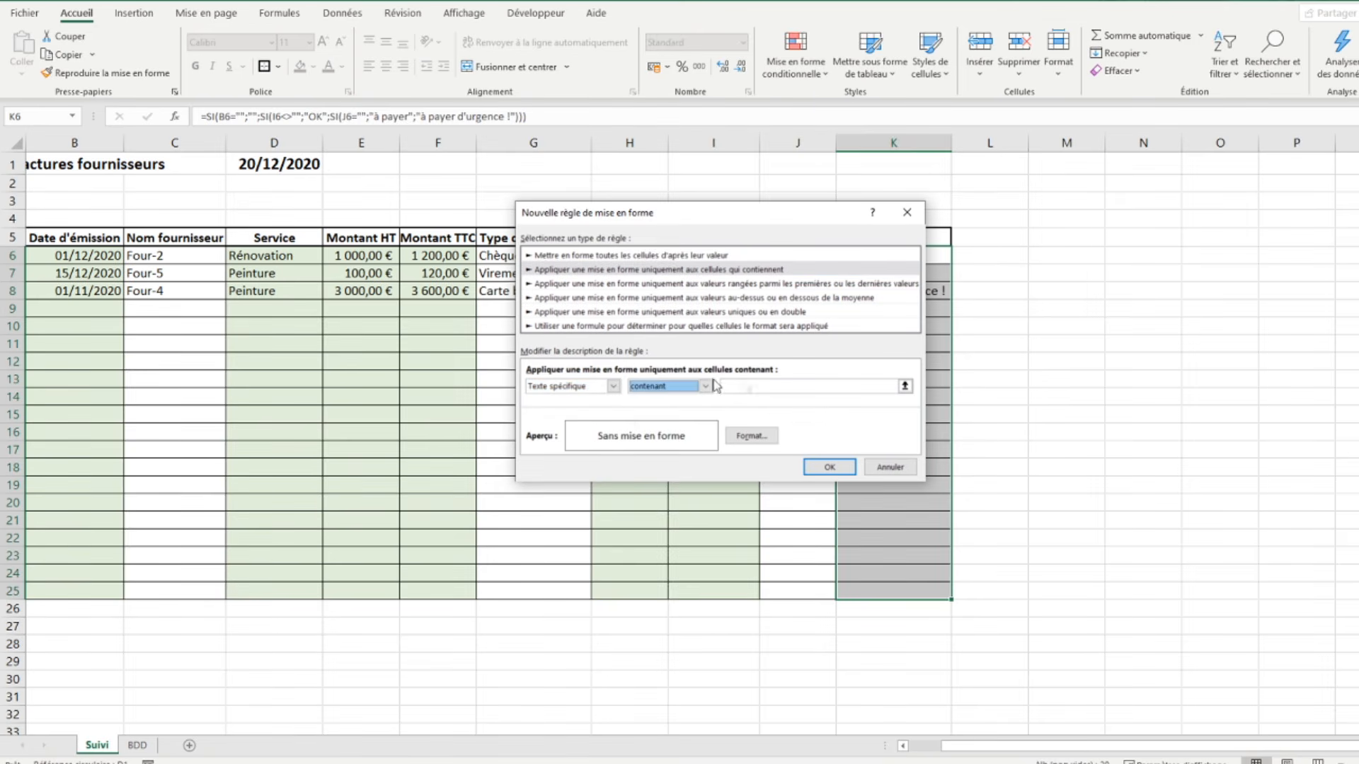
pyautogui.click(762, 389)
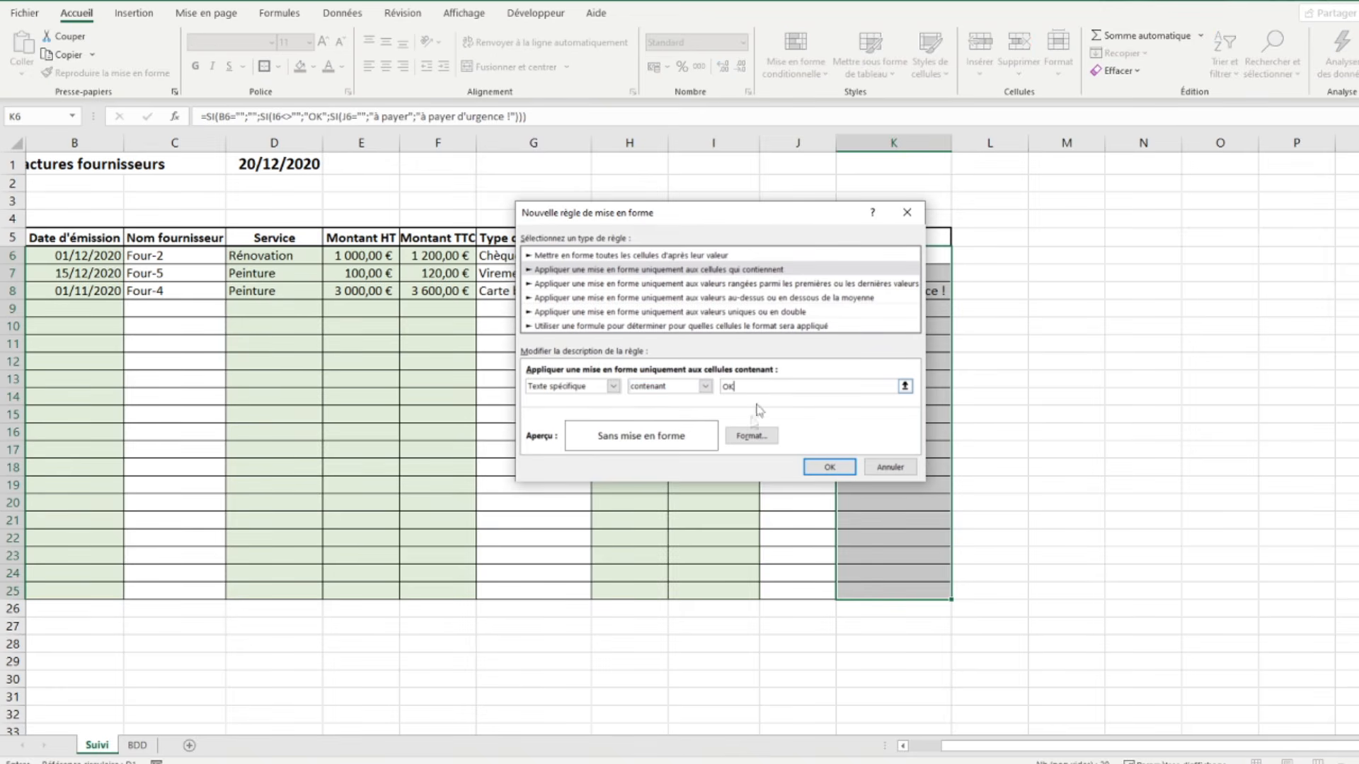
# Give the OK rule a dark green font and a light green fill, and apply it to the Etat cells.
pyautogui.click(752, 436)
pyautogui.click(754, 297)
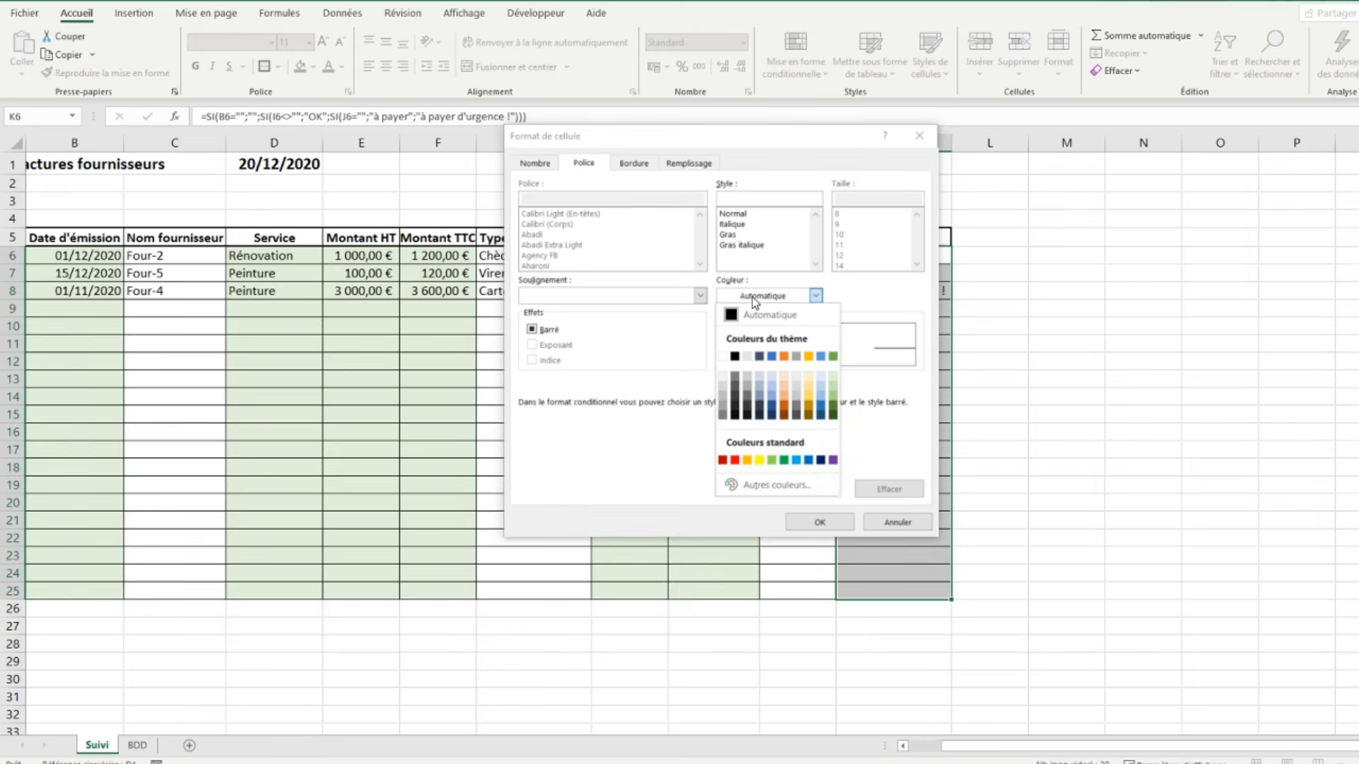
pyautogui.click(834, 416)
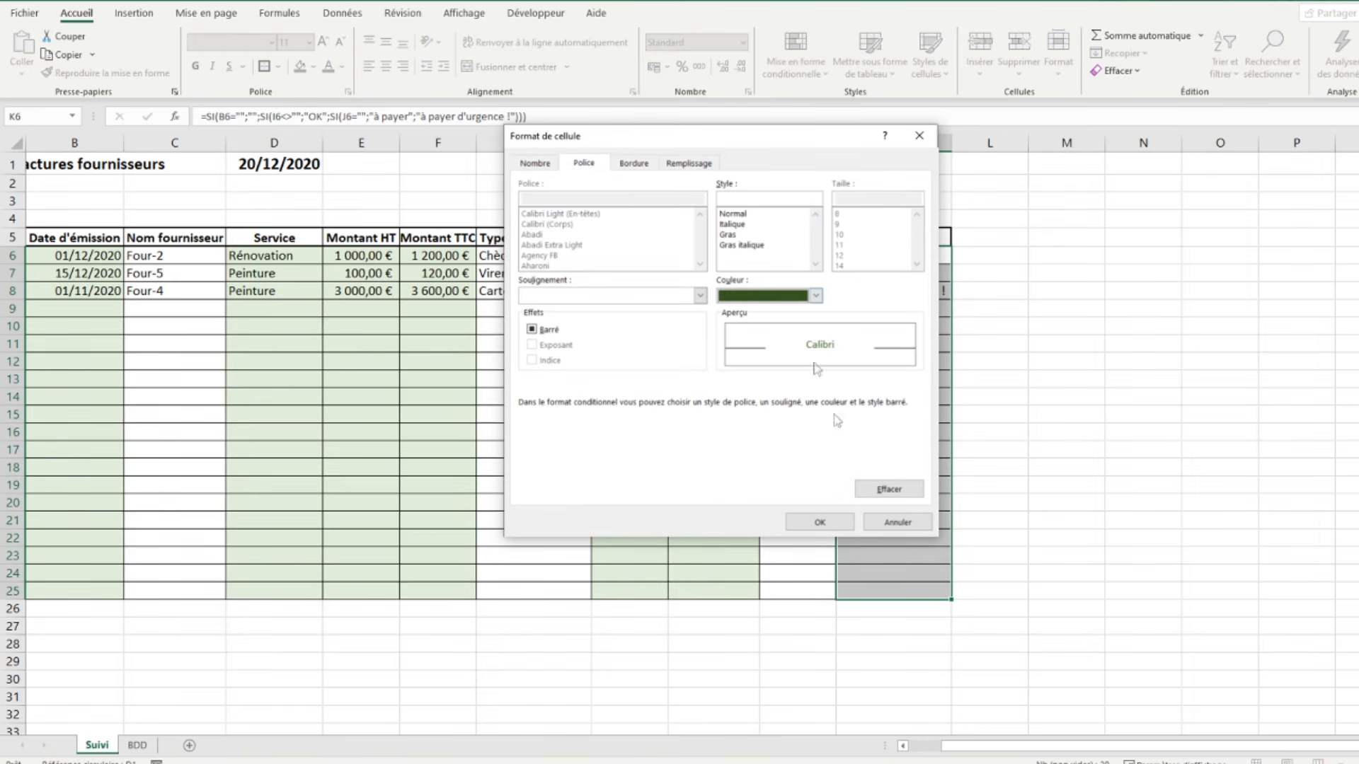
pyautogui.click(689, 167)
pyautogui.click(656, 238)
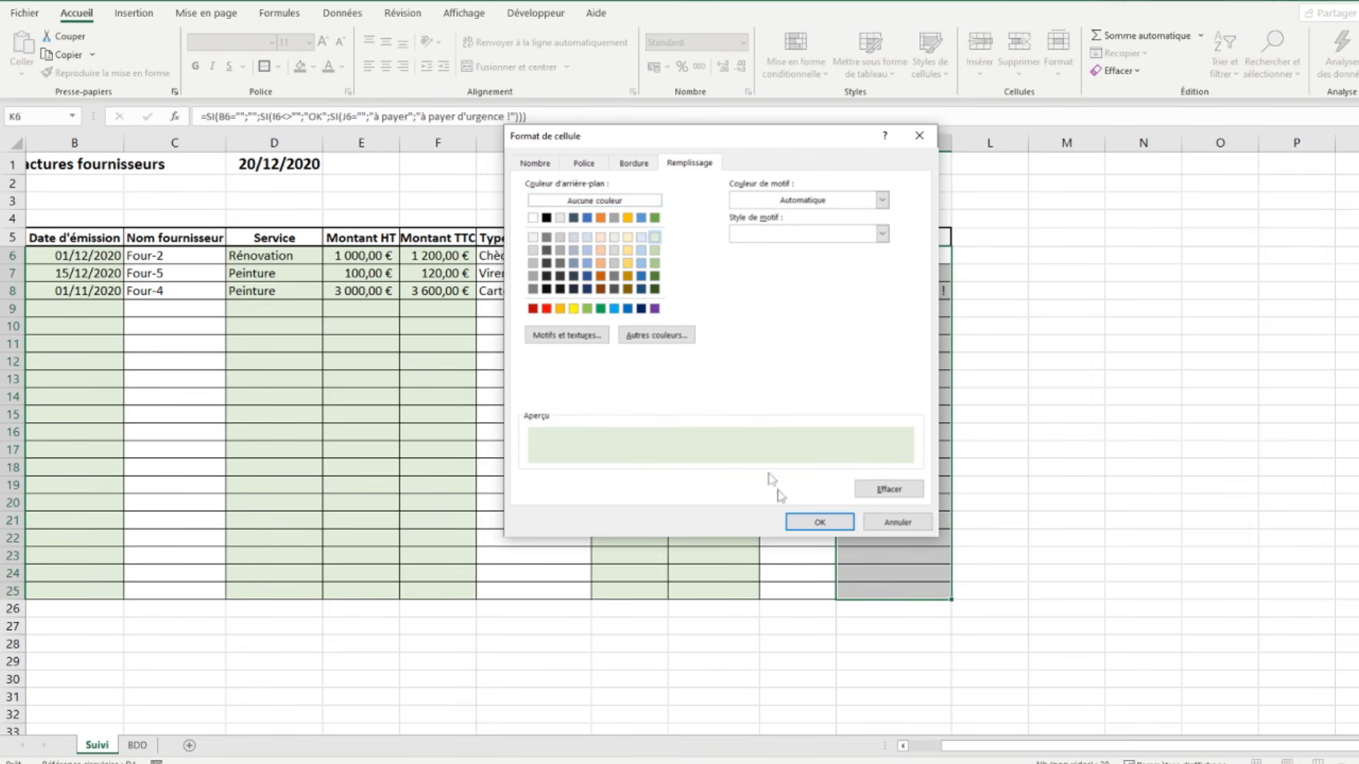
pyautogui.click(817, 522)
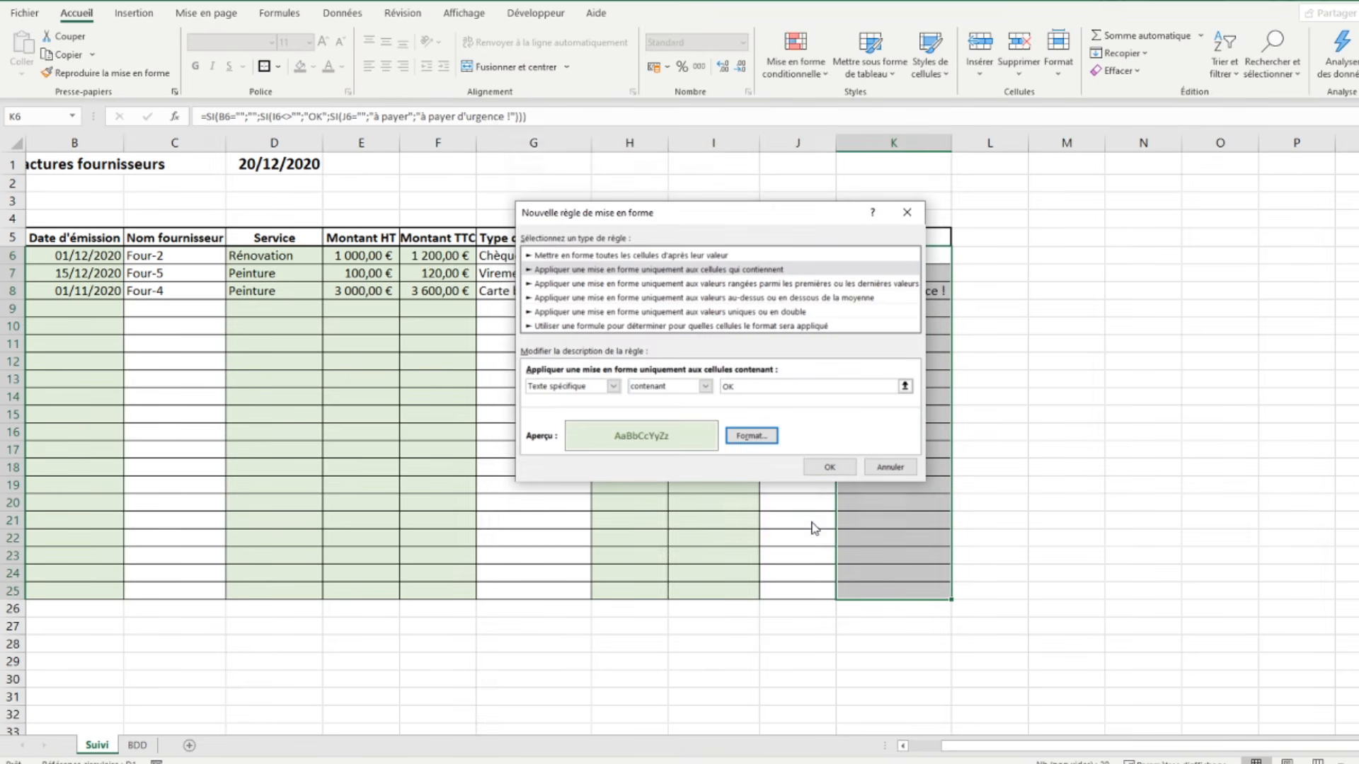
pyautogui.click(825, 467)
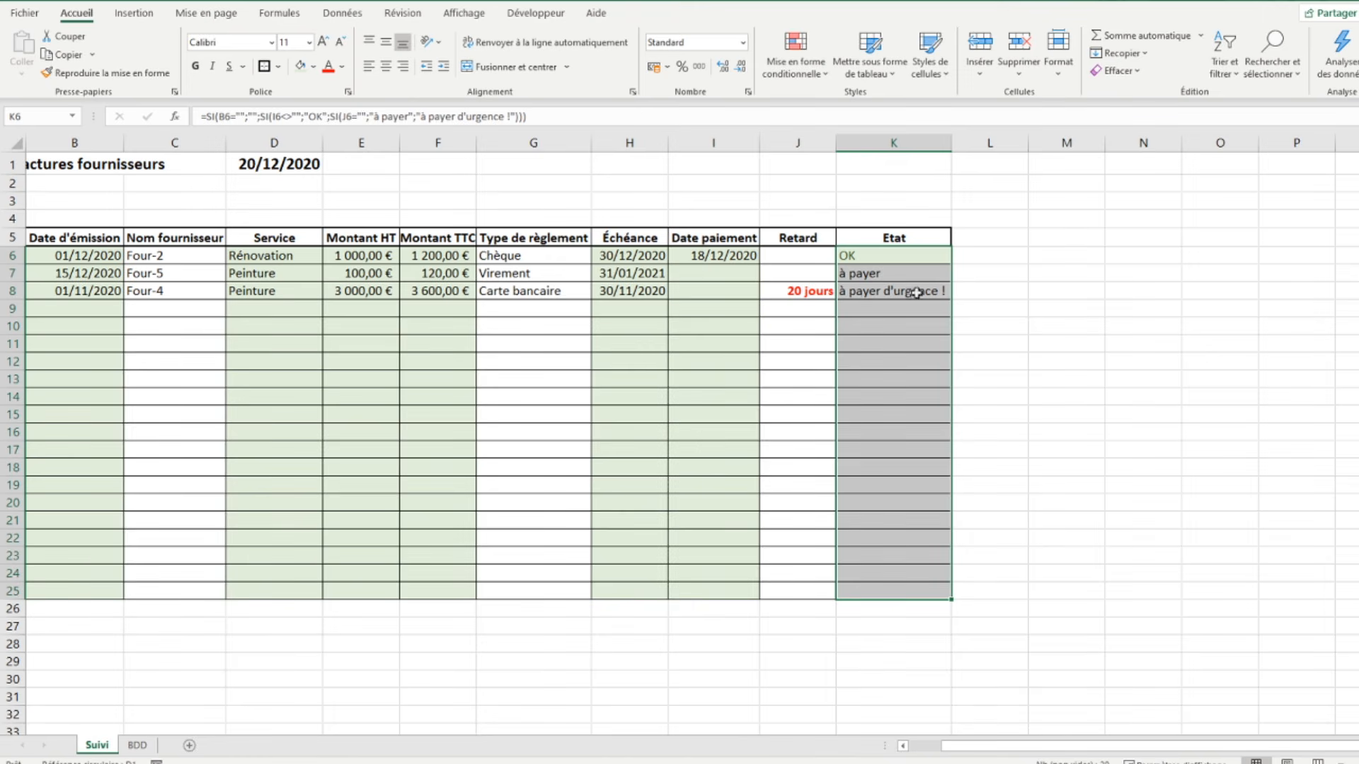
# Add another rule for K6:K25 through the rules manager, targeting specific text containing "à payer".
pyautogui.click(795, 64)
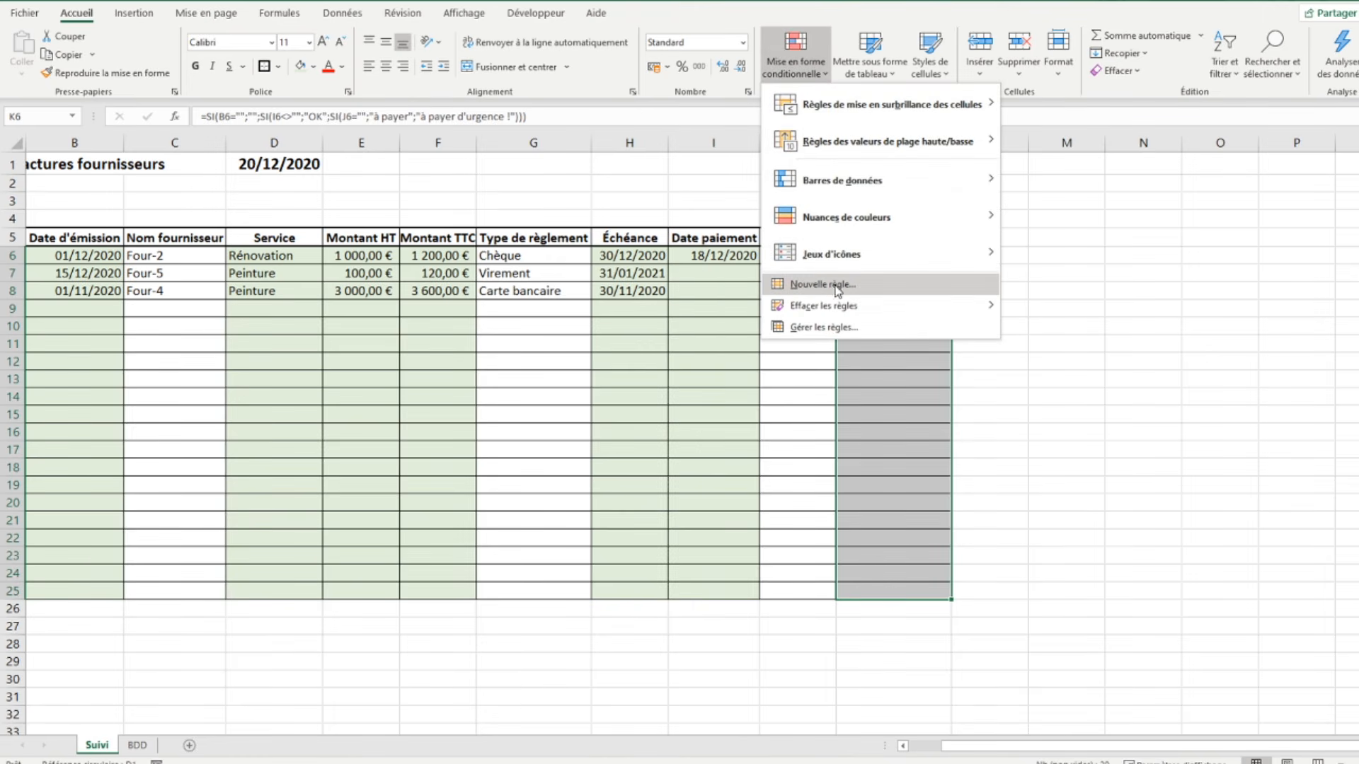
pyautogui.click(822, 327)
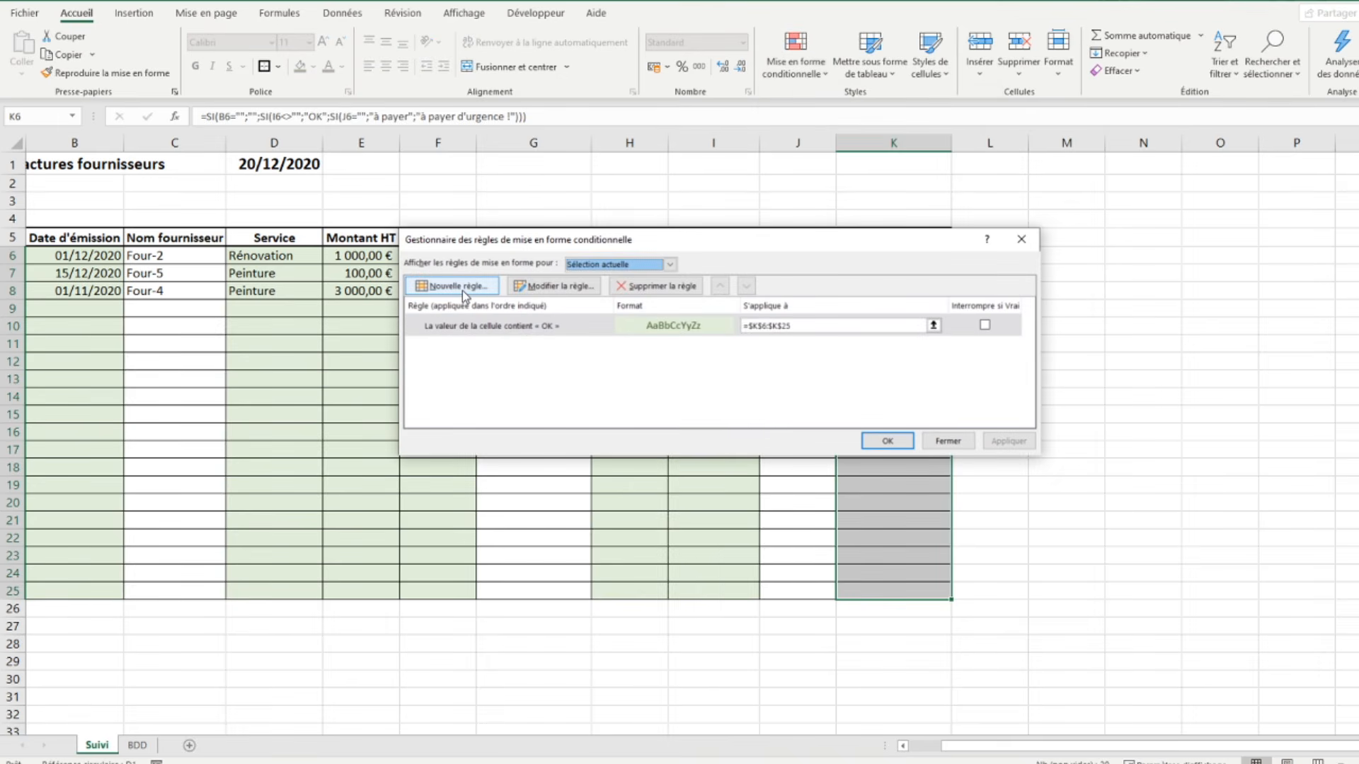
pyautogui.click(460, 286)
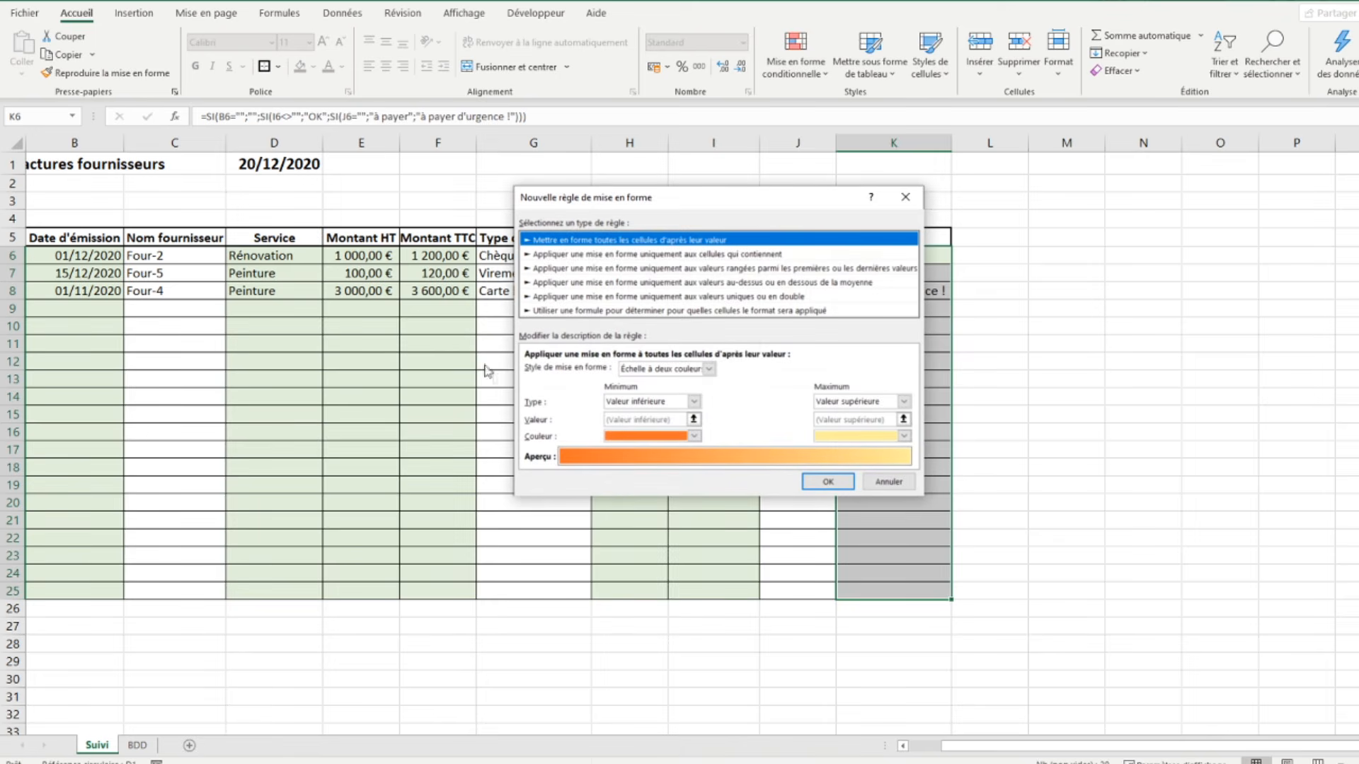
pyautogui.click(649, 255)
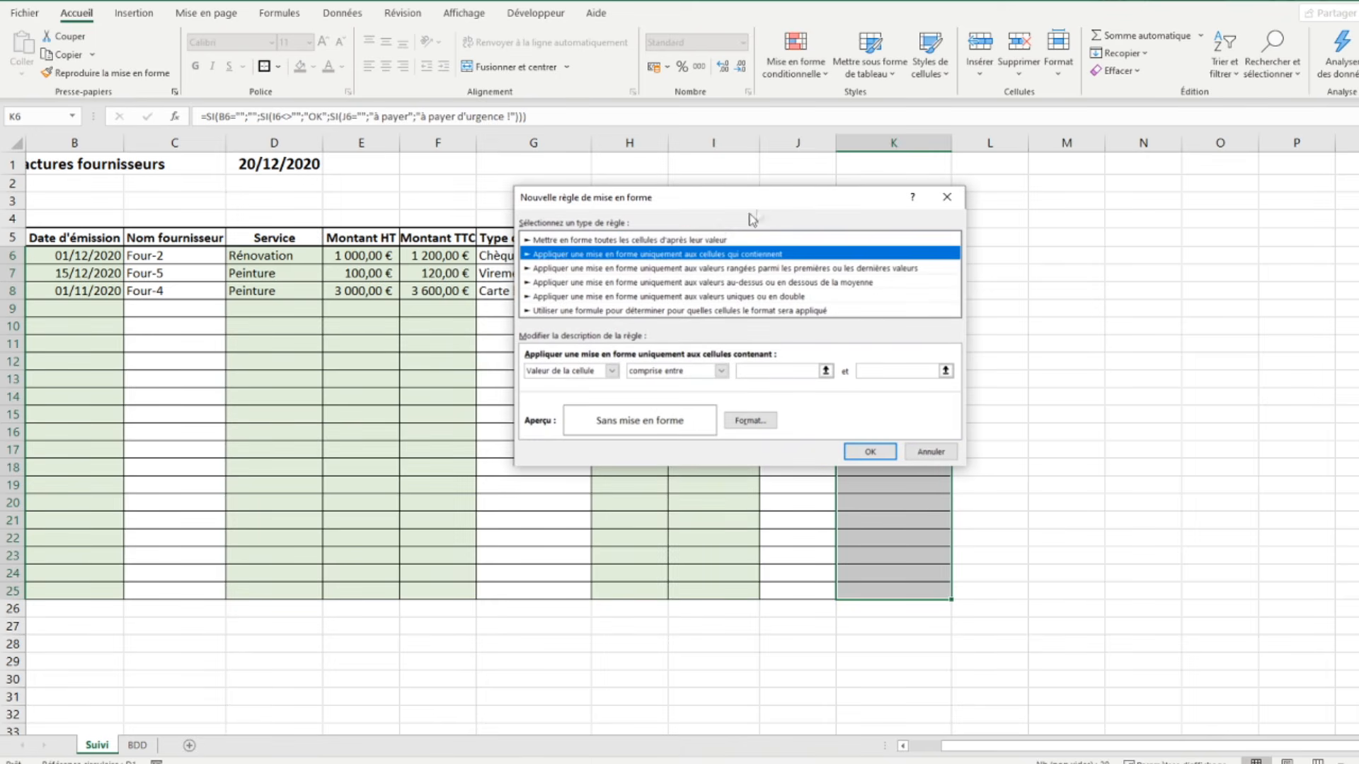
pyautogui.moveTo(768, 206); pyautogui.dragTo(584, 224)
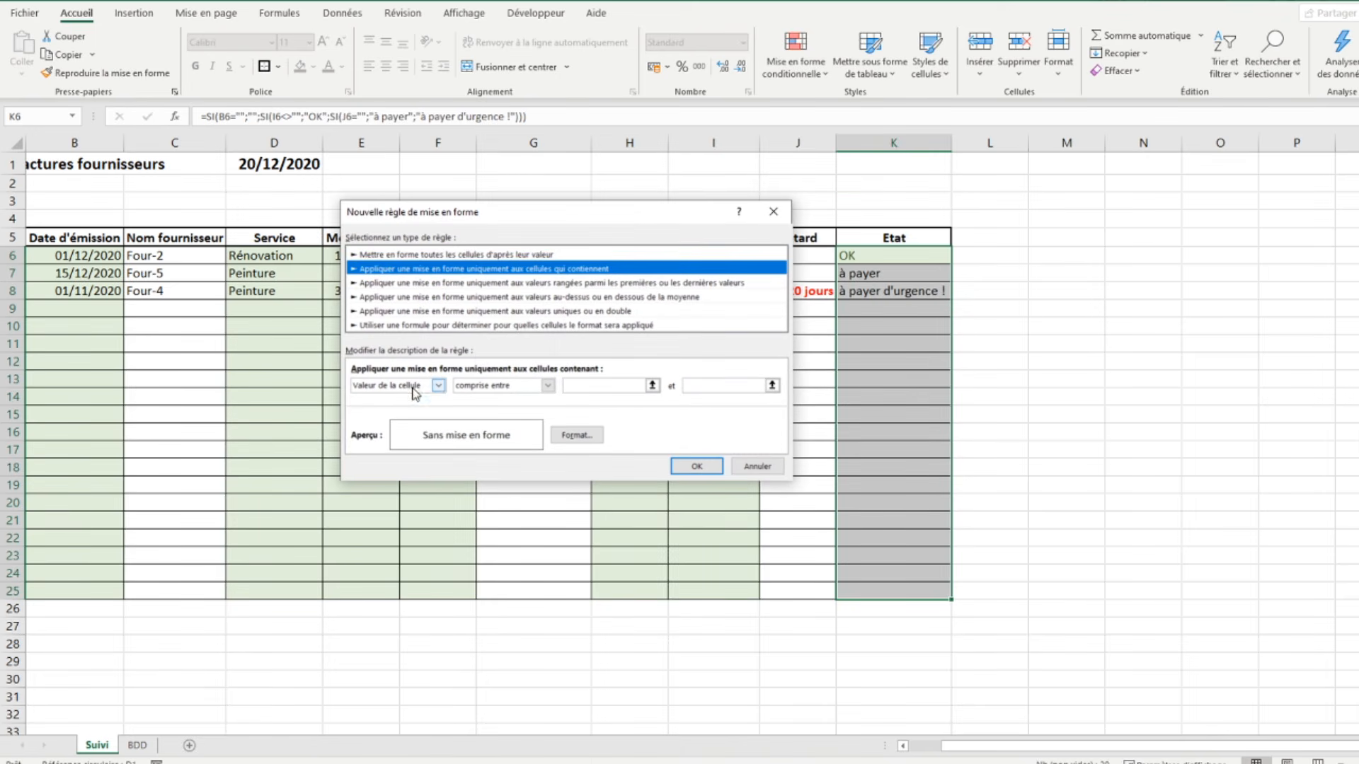
pyautogui.click(439, 385)
pyautogui.click(401, 406)
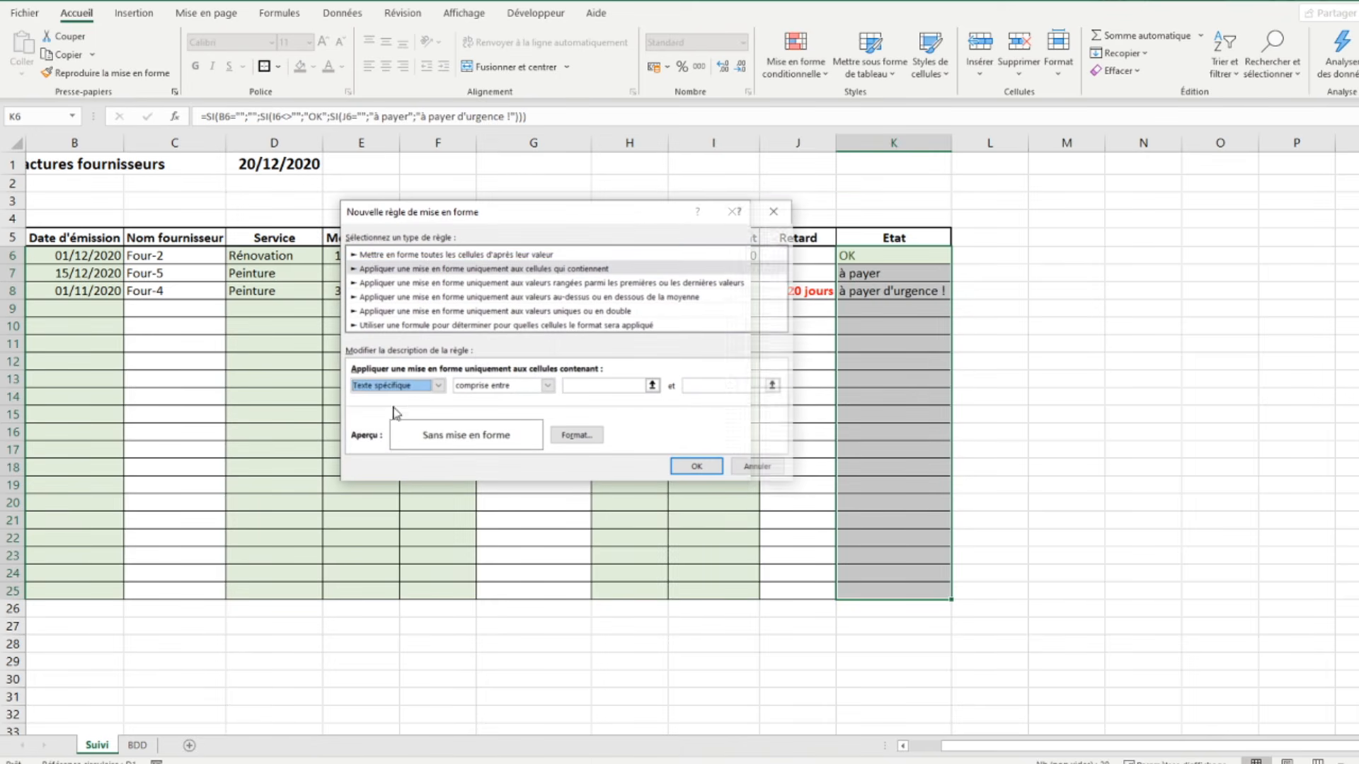
pyautogui.click(593, 387)
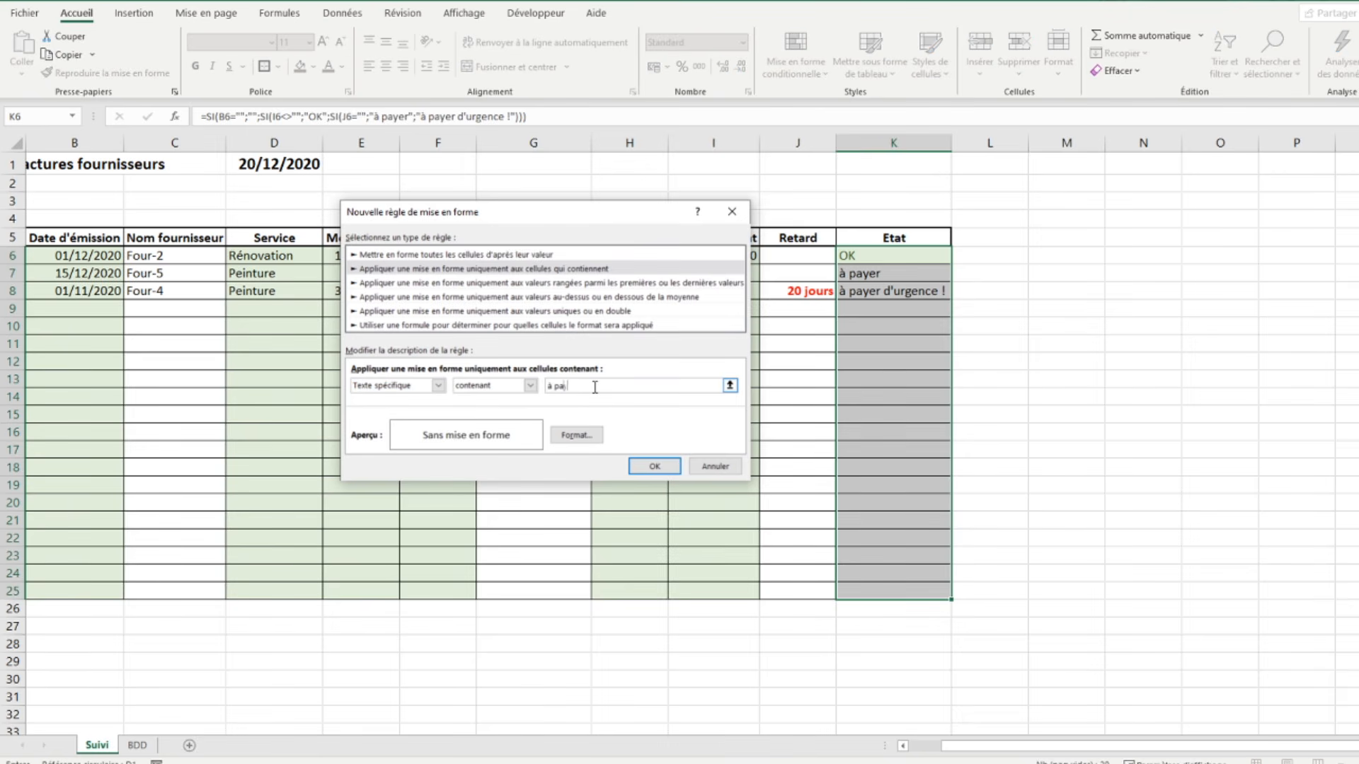
pyautogui.write('à payer')
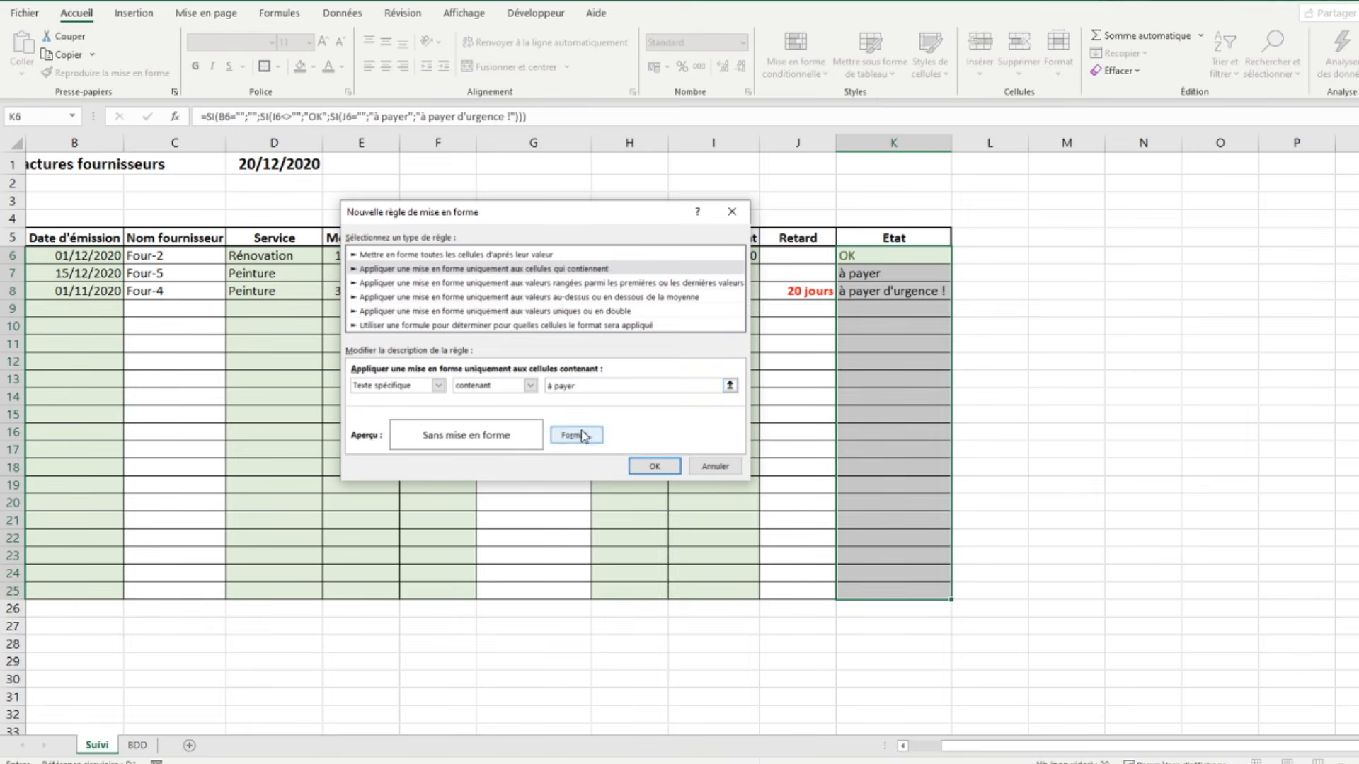
# Give the "à payer" rule a bold dark gold font and a light gold fill, and apply it to the Etat cells.
pyautogui.click(576, 435)
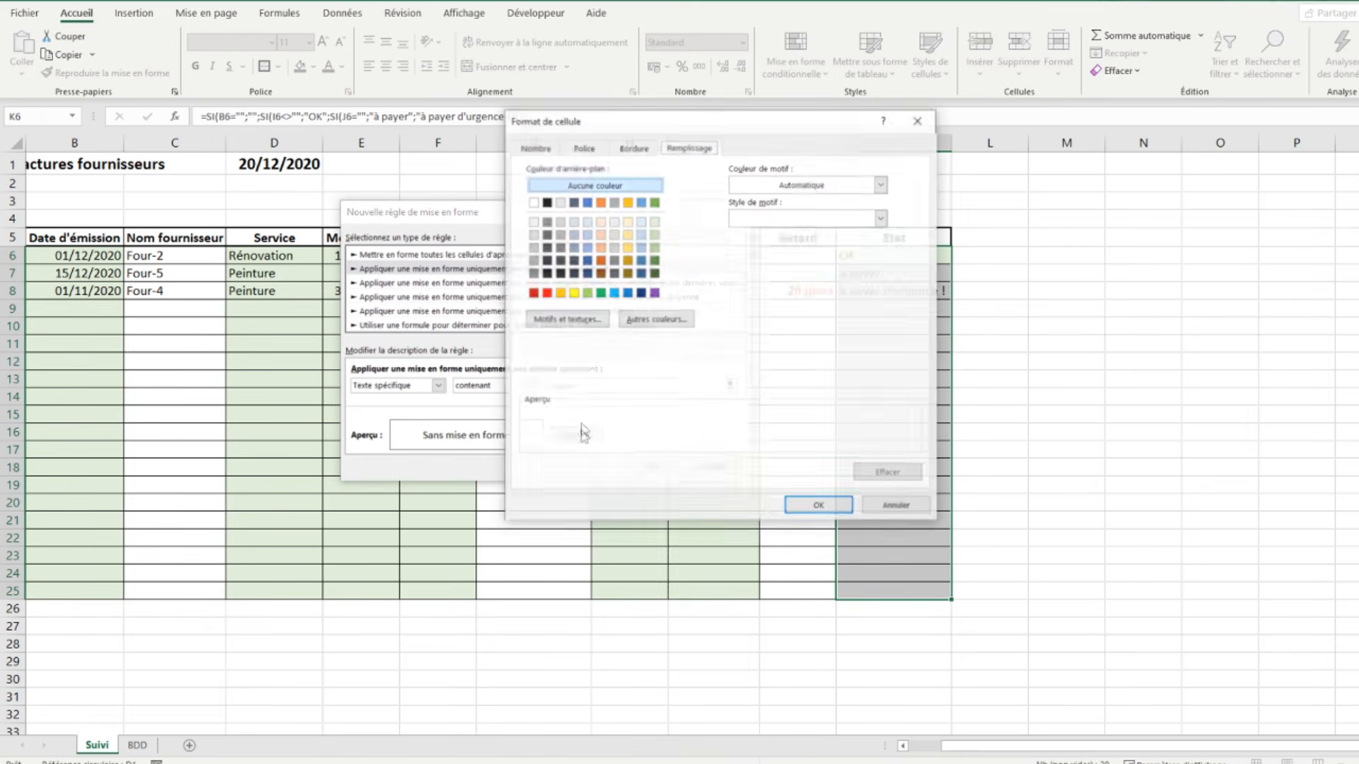
pyautogui.click(627, 220)
pyautogui.click(590, 150)
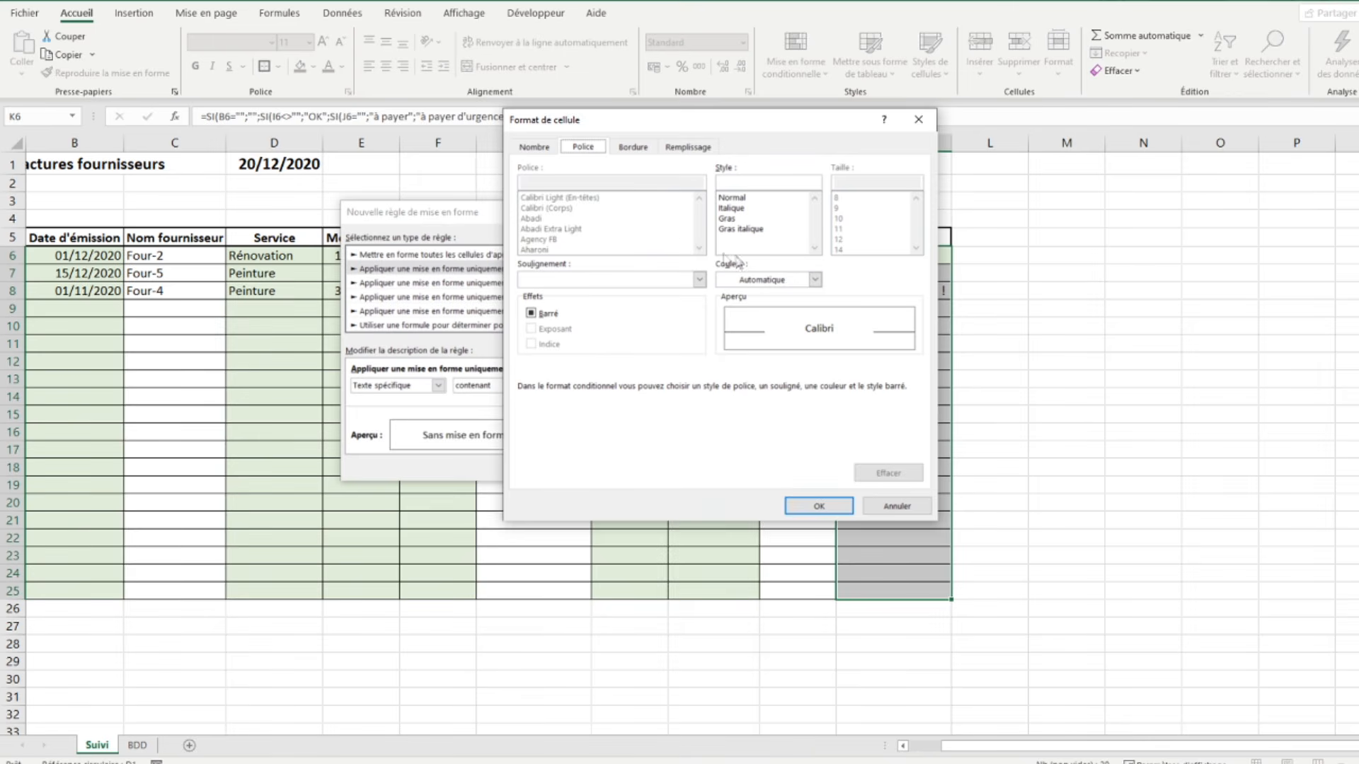
pyautogui.click(814, 280)
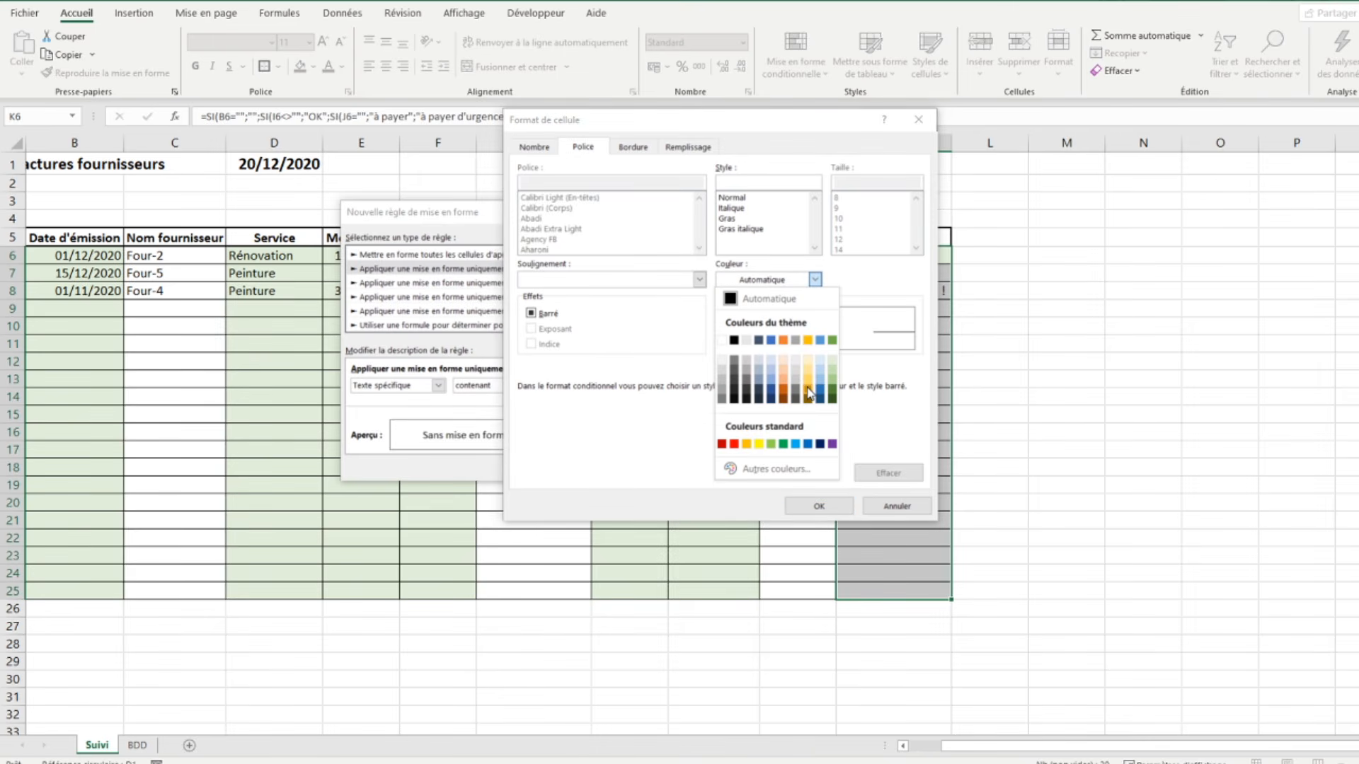
pyautogui.click(809, 394)
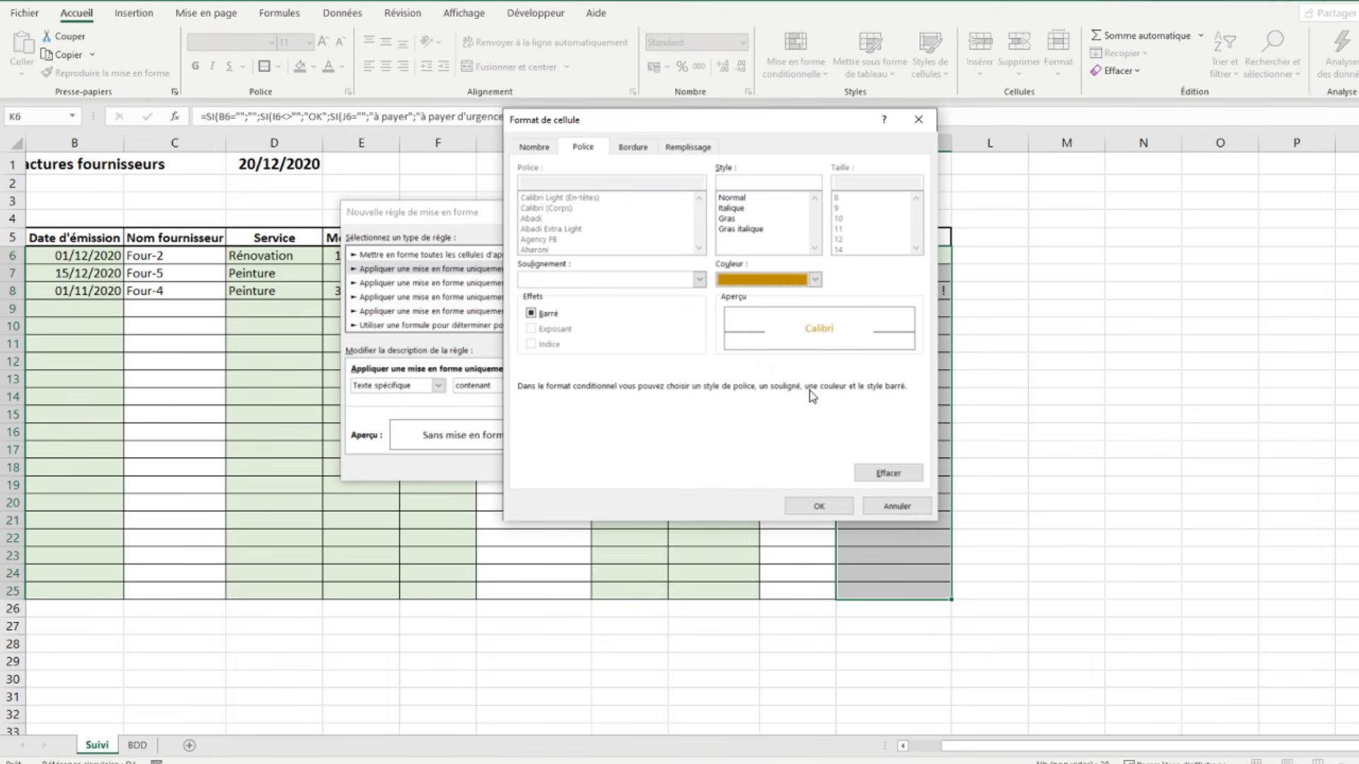
pyautogui.click(728, 219)
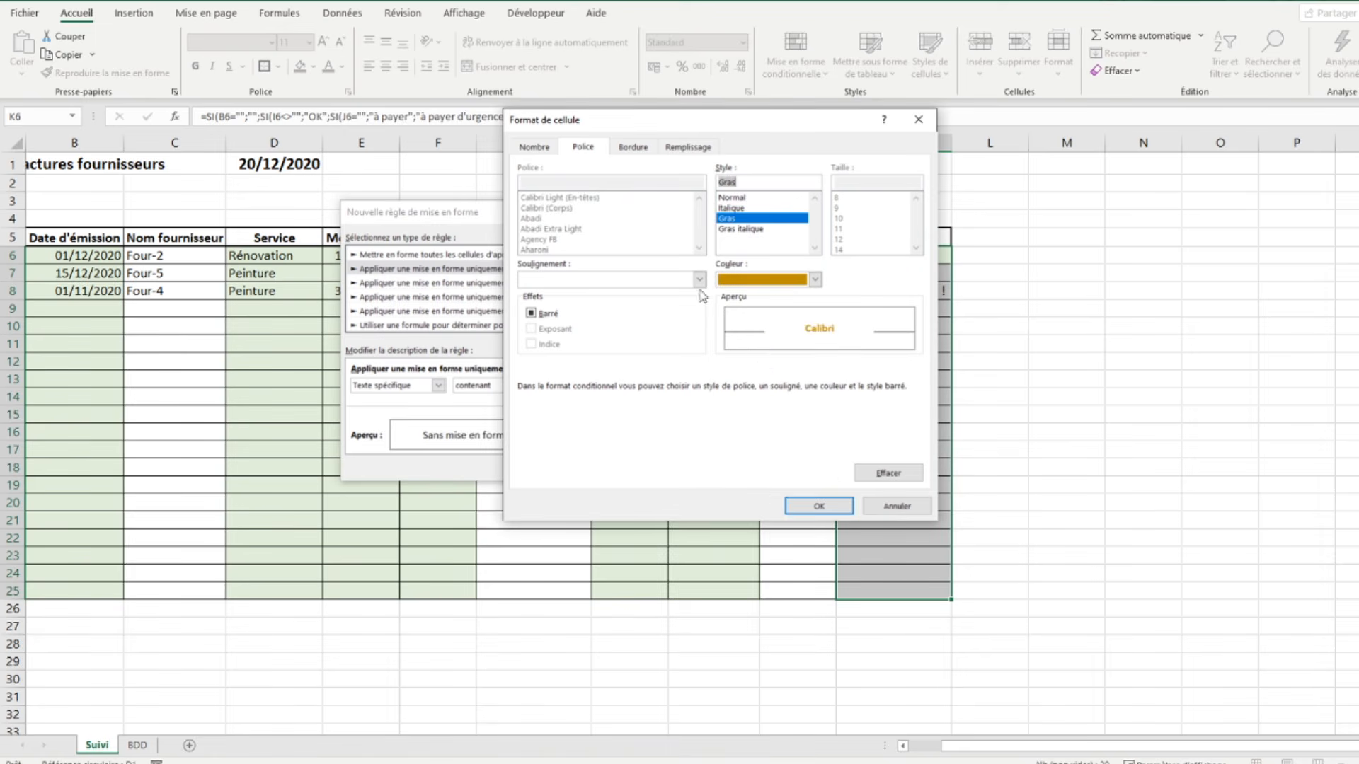
pyautogui.click(818, 506)
pyautogui.click(656, 469)
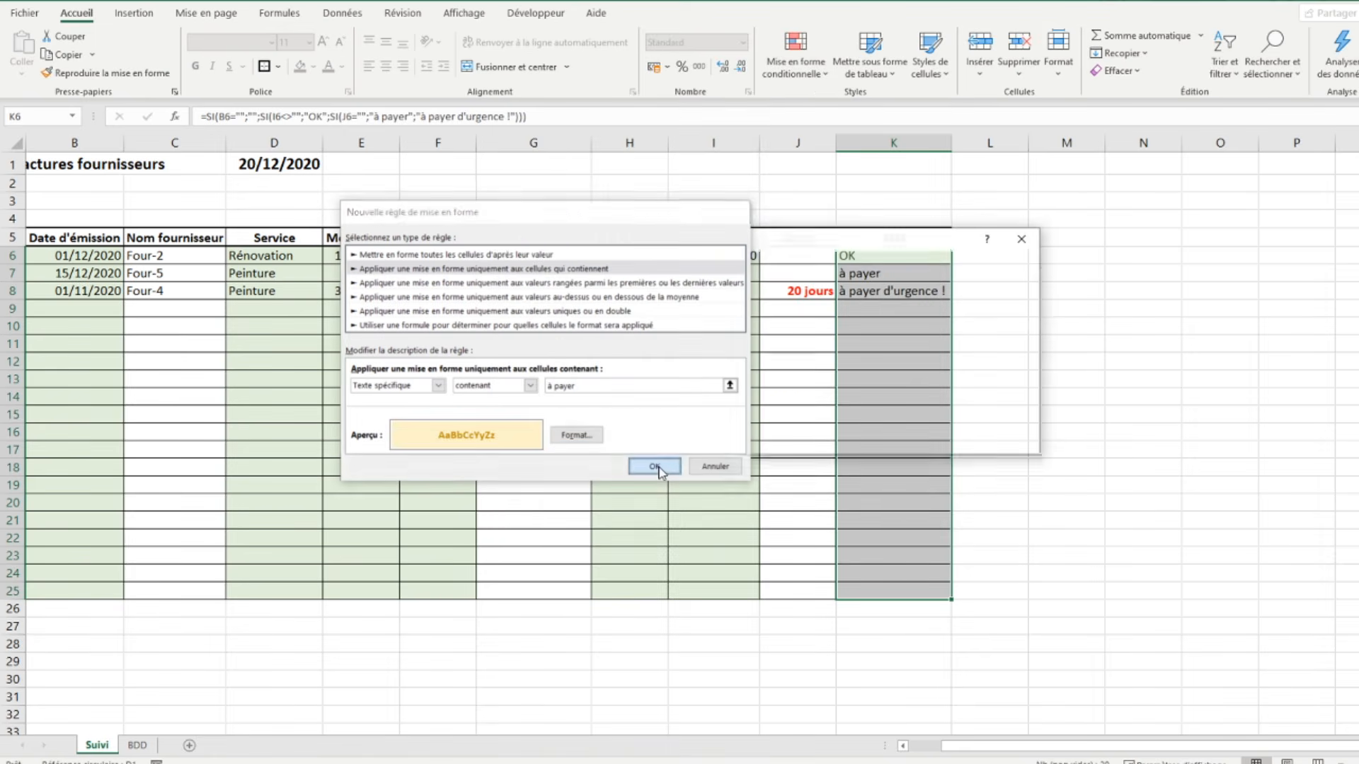
pyautogui.click(1016, 443)
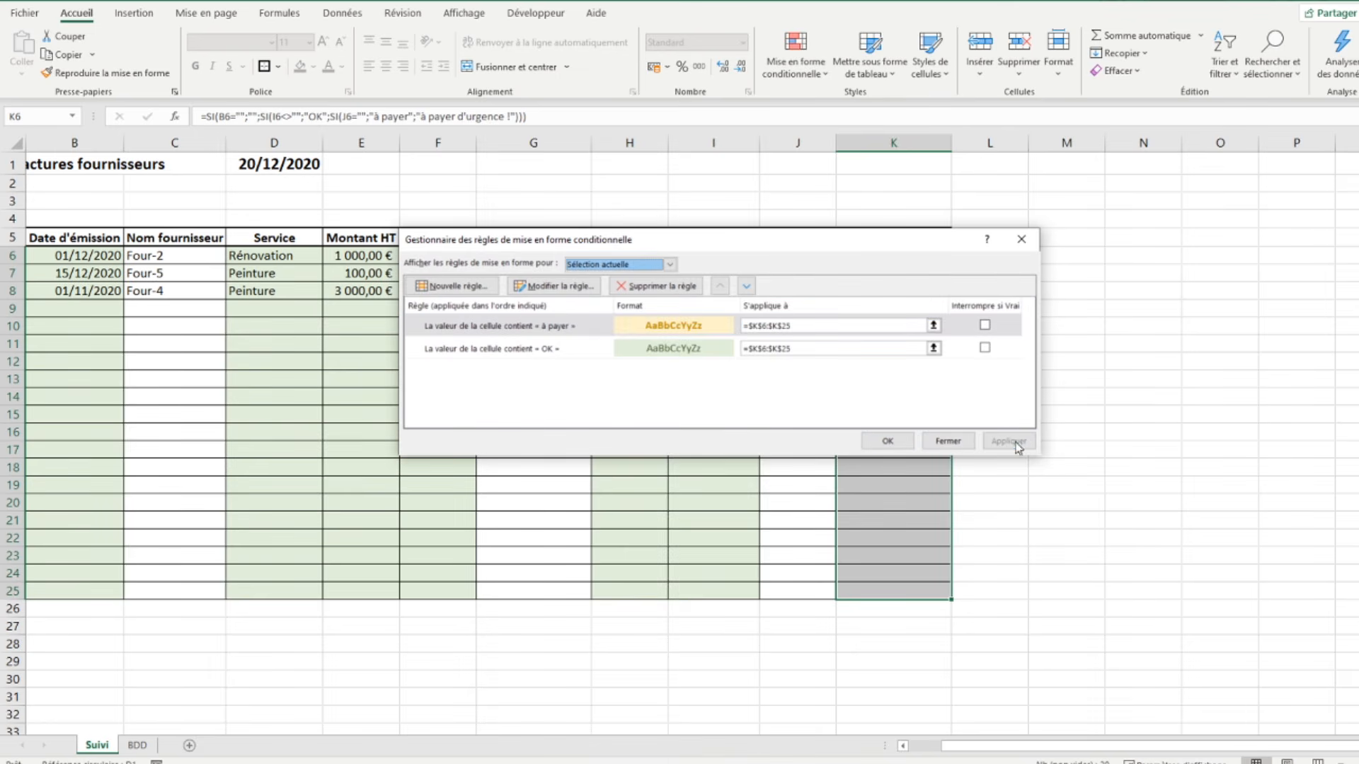
# Add a third conditional formatting rule for K6:K25 targeting specific text containing "à payer d'urgence !".
pyautogui.moveTo(891, 238); pyautogui.dragTo(860, 362)
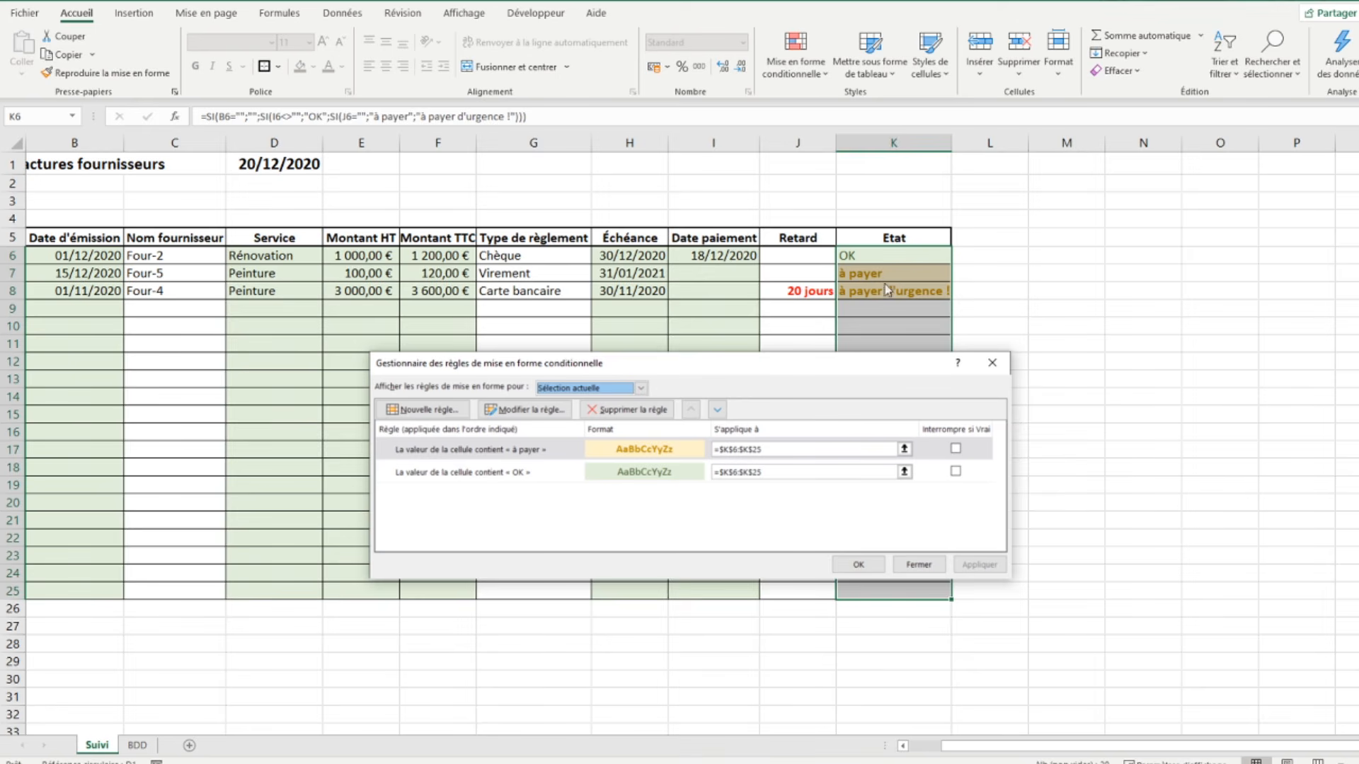
pyautogui.moveTo(783, 373); pyautogui.dragTo(901, 351)
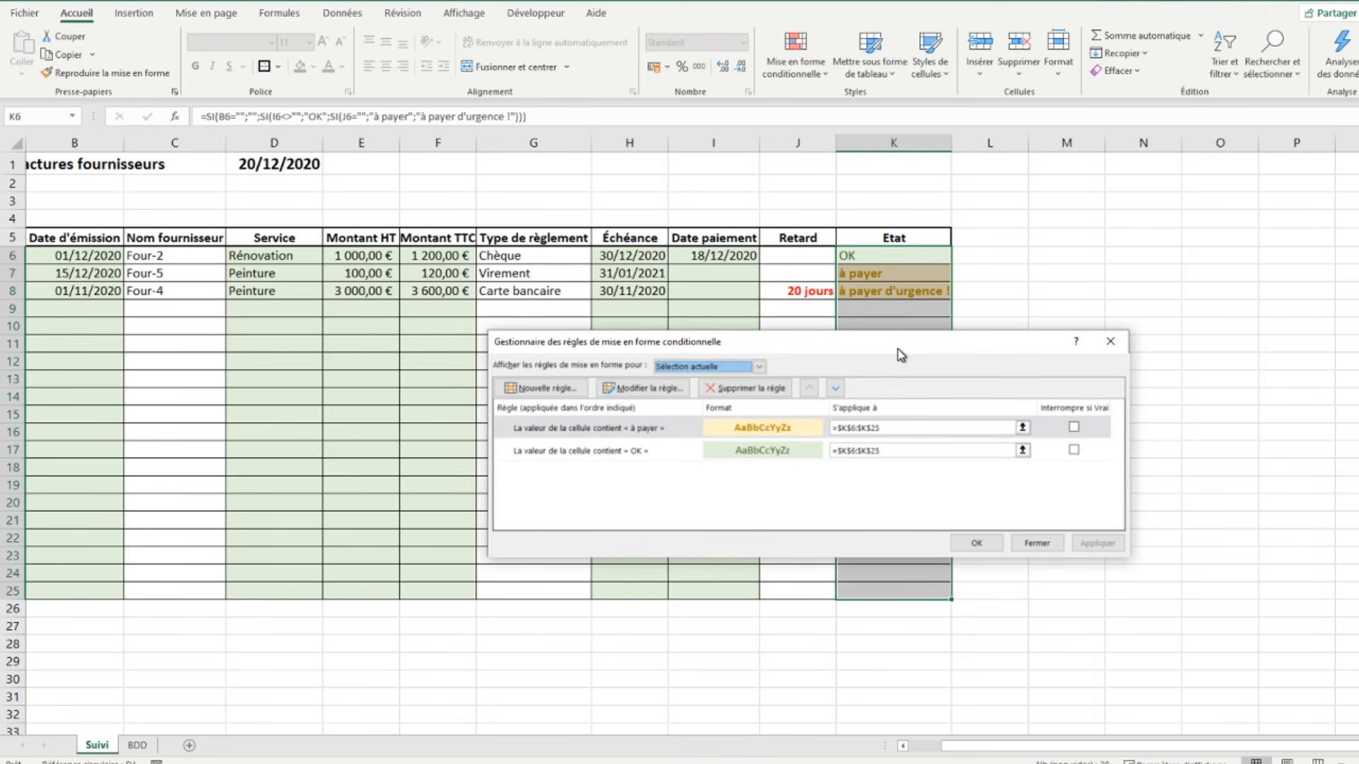
pyautogui.click(539, 389)
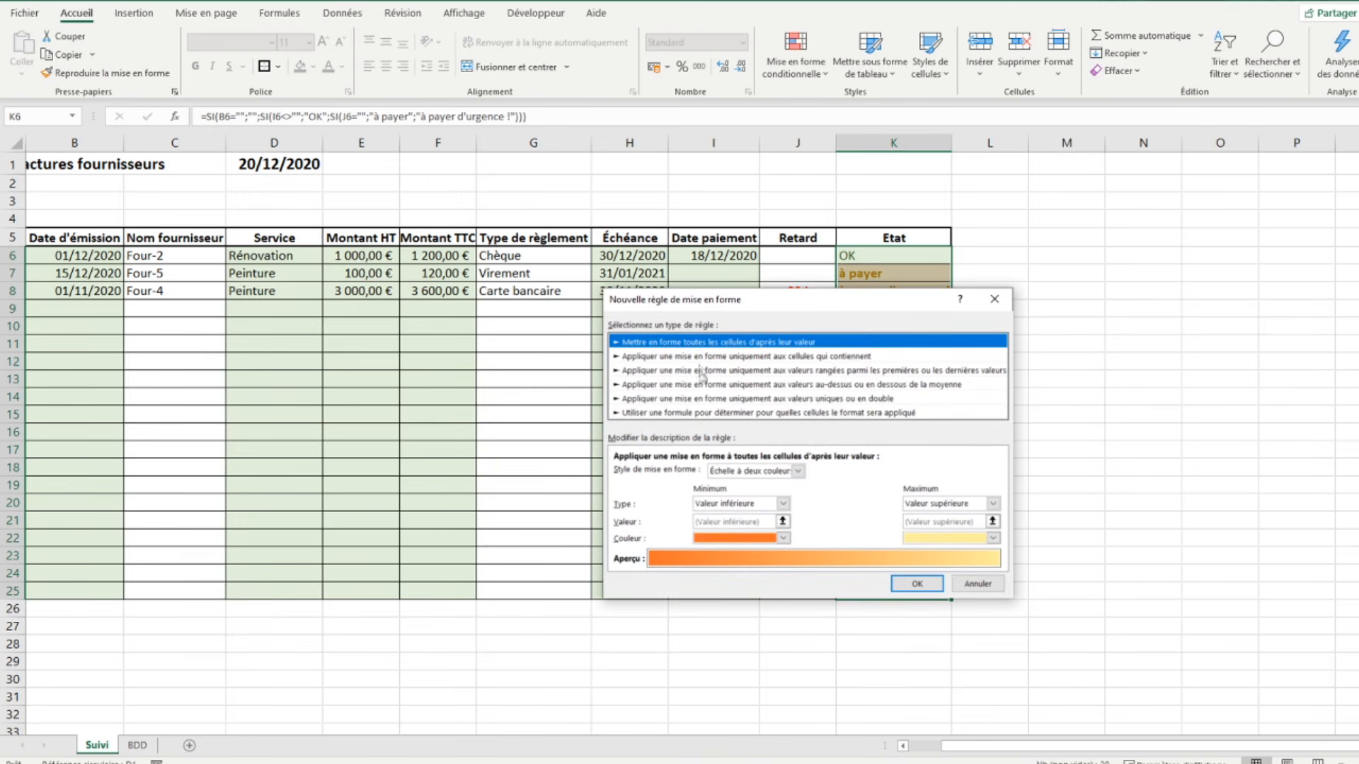
pyautogui.click(715, 357)
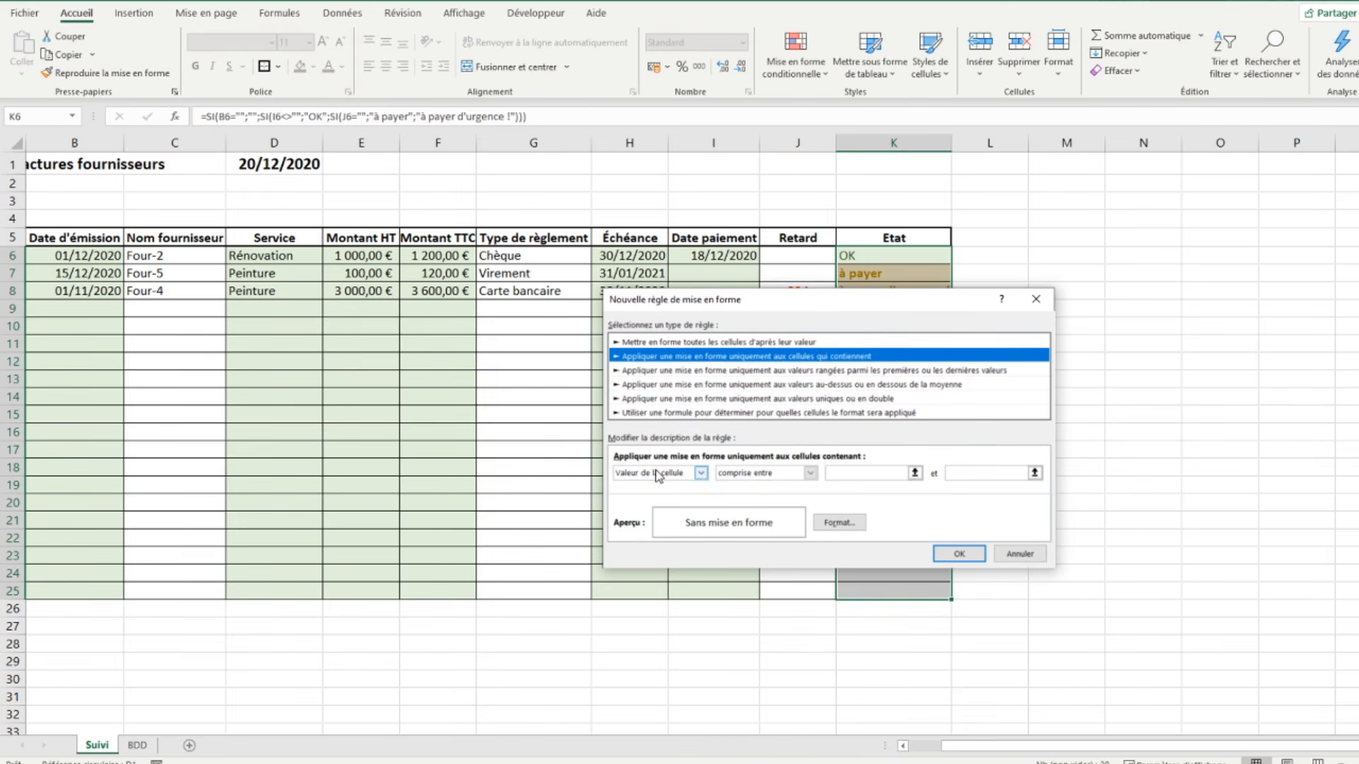
pyautogui.click(654, 473)
pyautogui.click(644, 497)
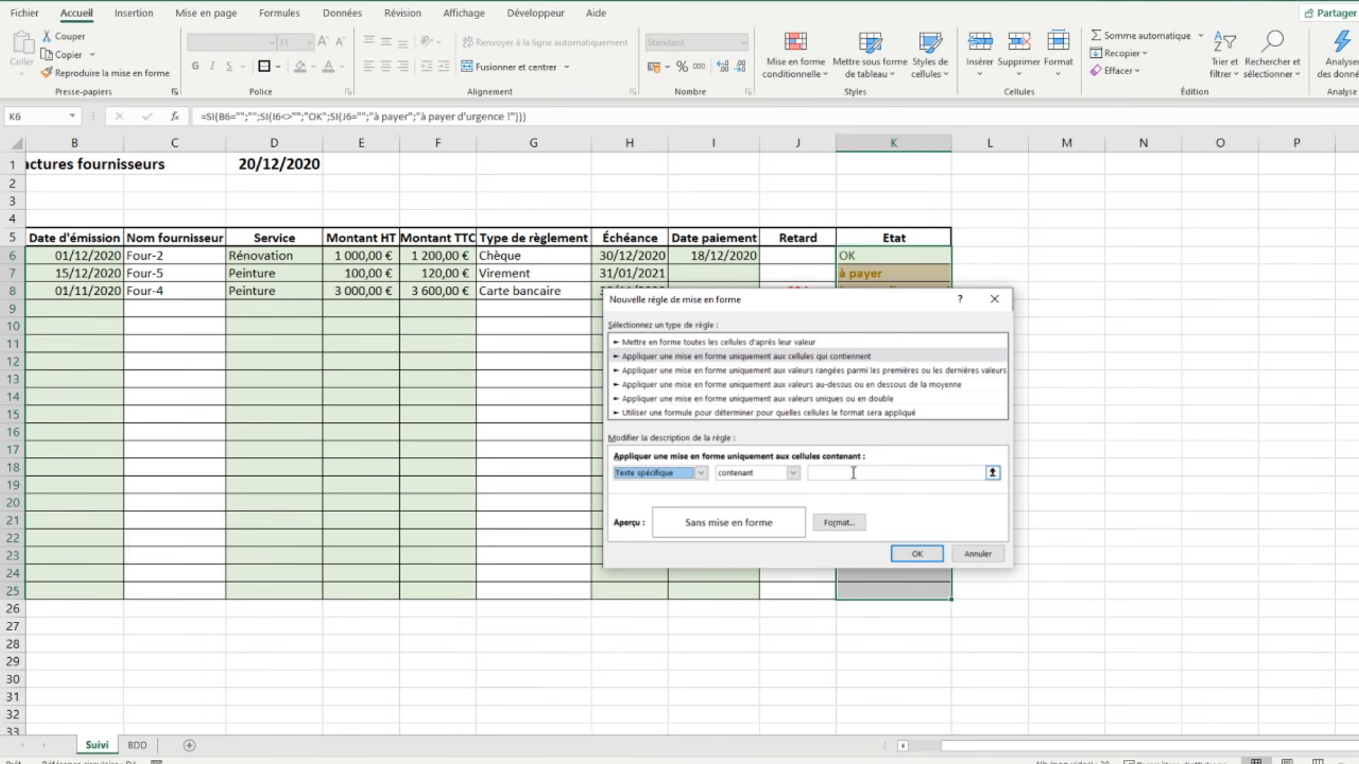
pyautogui.moveTo(865, 287); pyautogui.dragTo(870, 334)
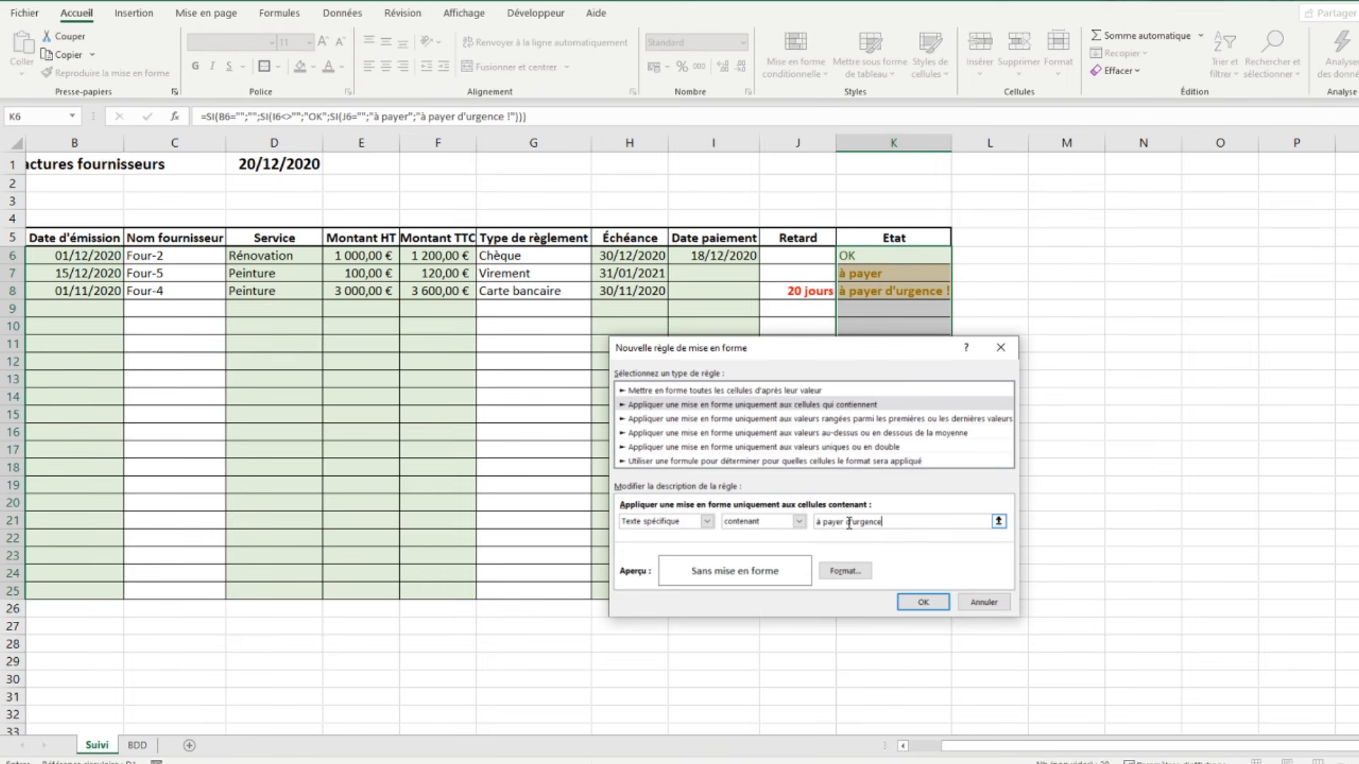
# Give the "à payer d'urgence !" rule a red font and a custom light red fill, apply it and close the rules manager.
pyautogui.click(845, 571)
pyautogui.click(903, 382)
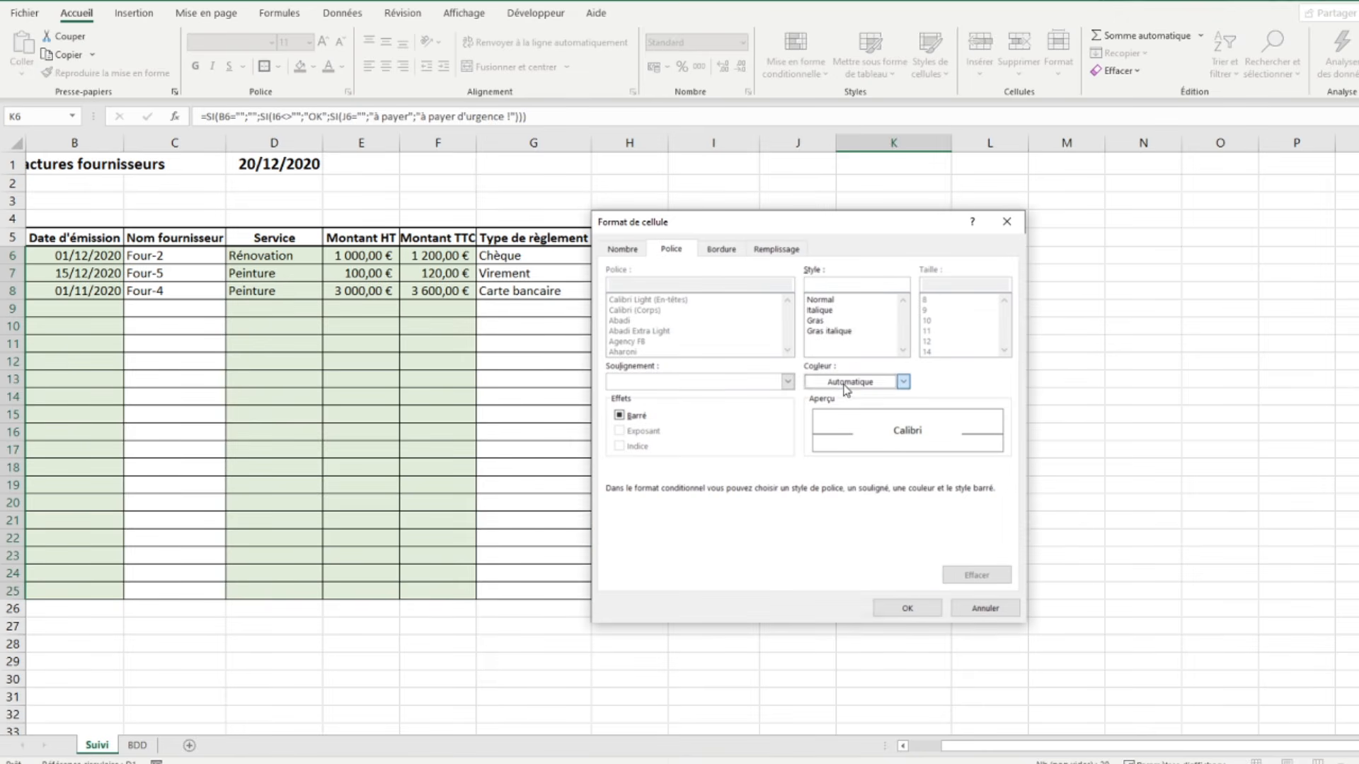
pyautogui.click(821, 547)
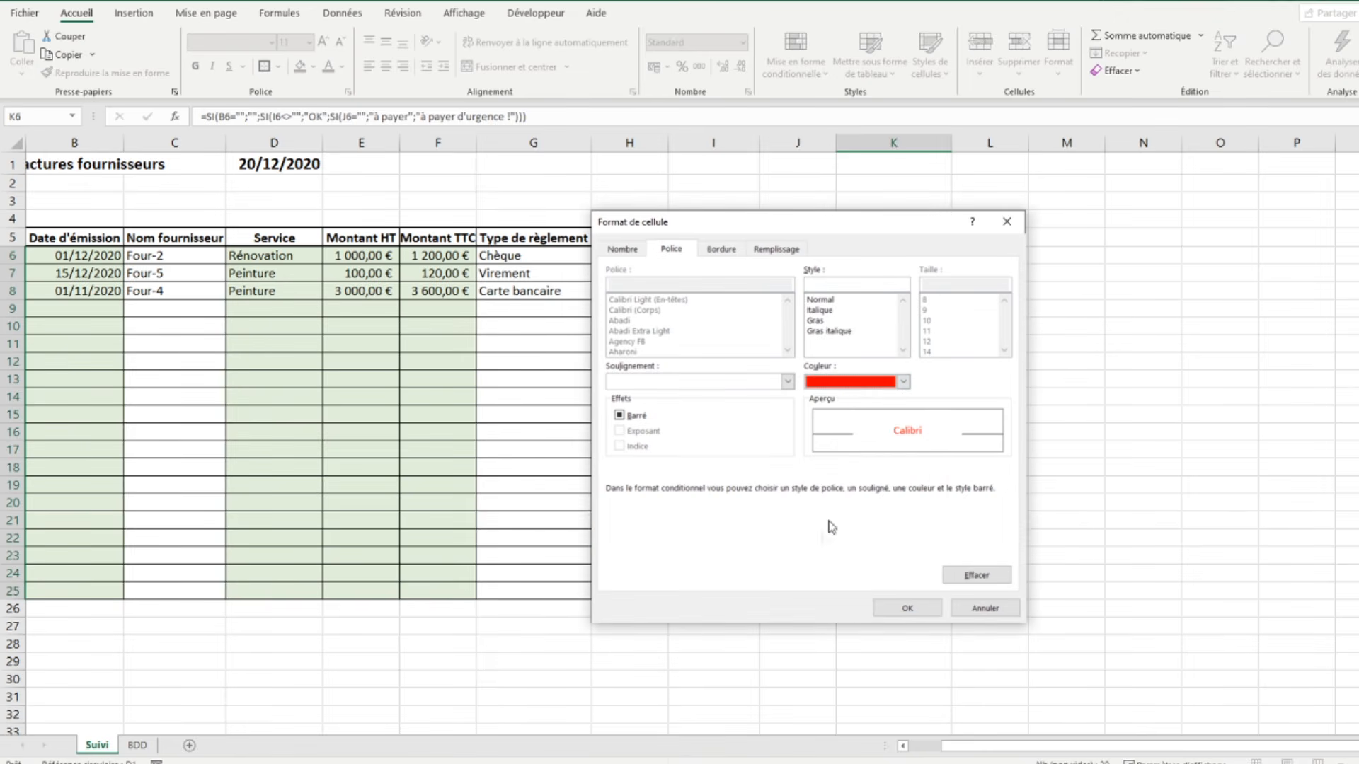
pyautogui.click(789, 253)
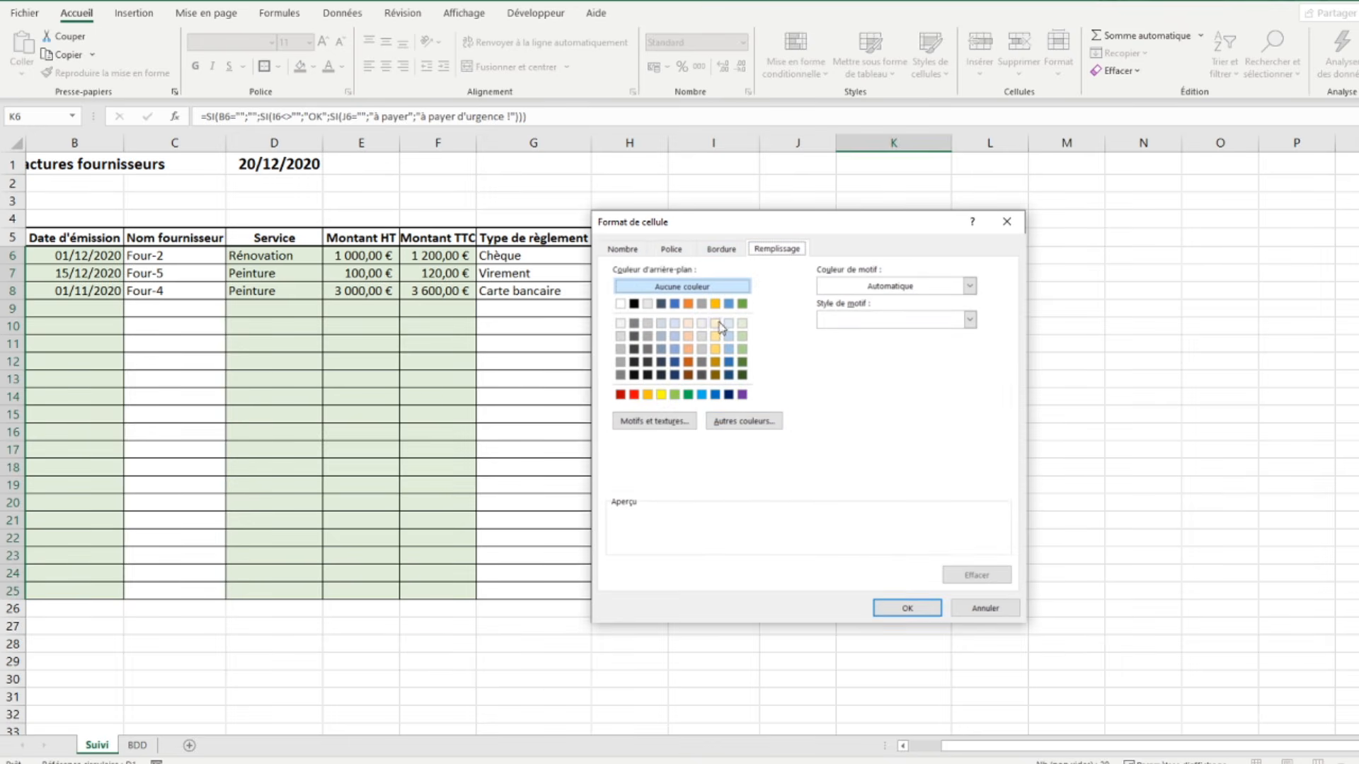
pyautogui.click(758, 423)
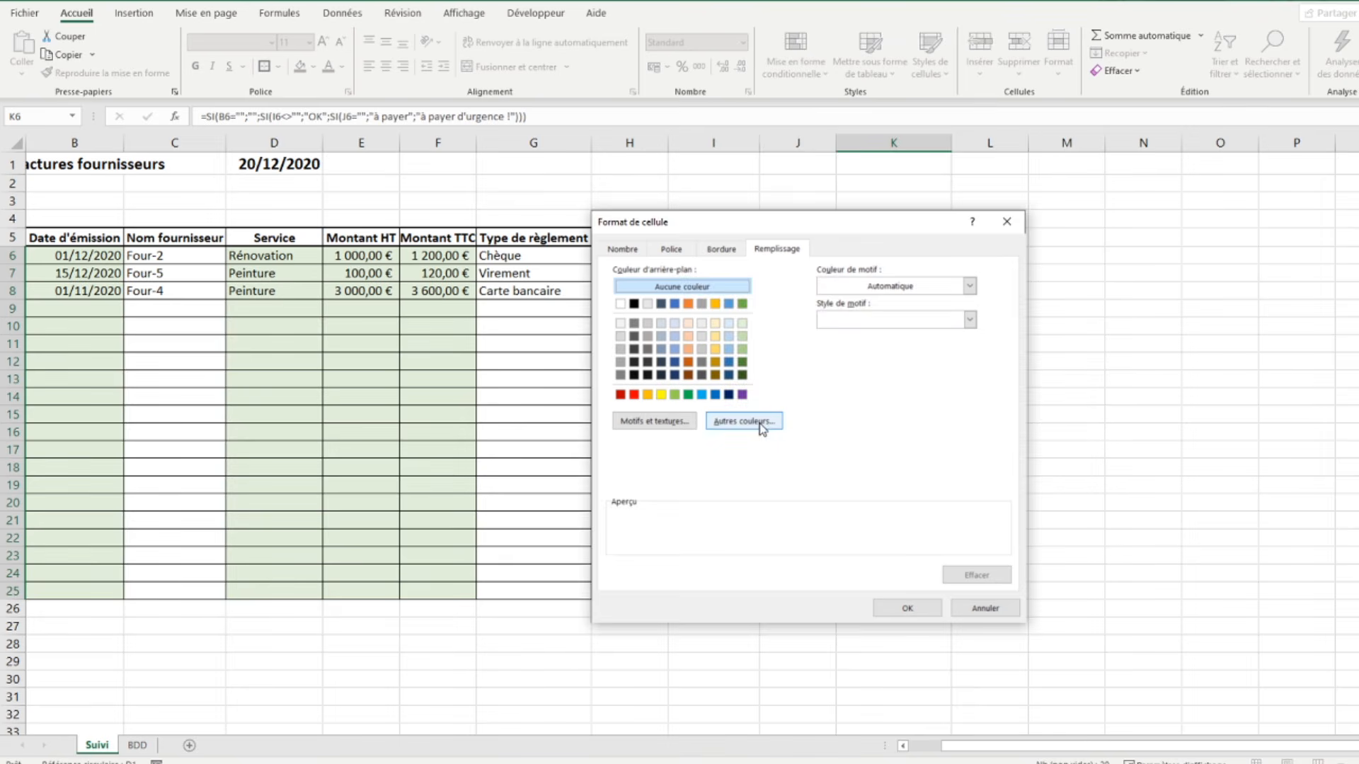
pyautogui.click(755, 429)
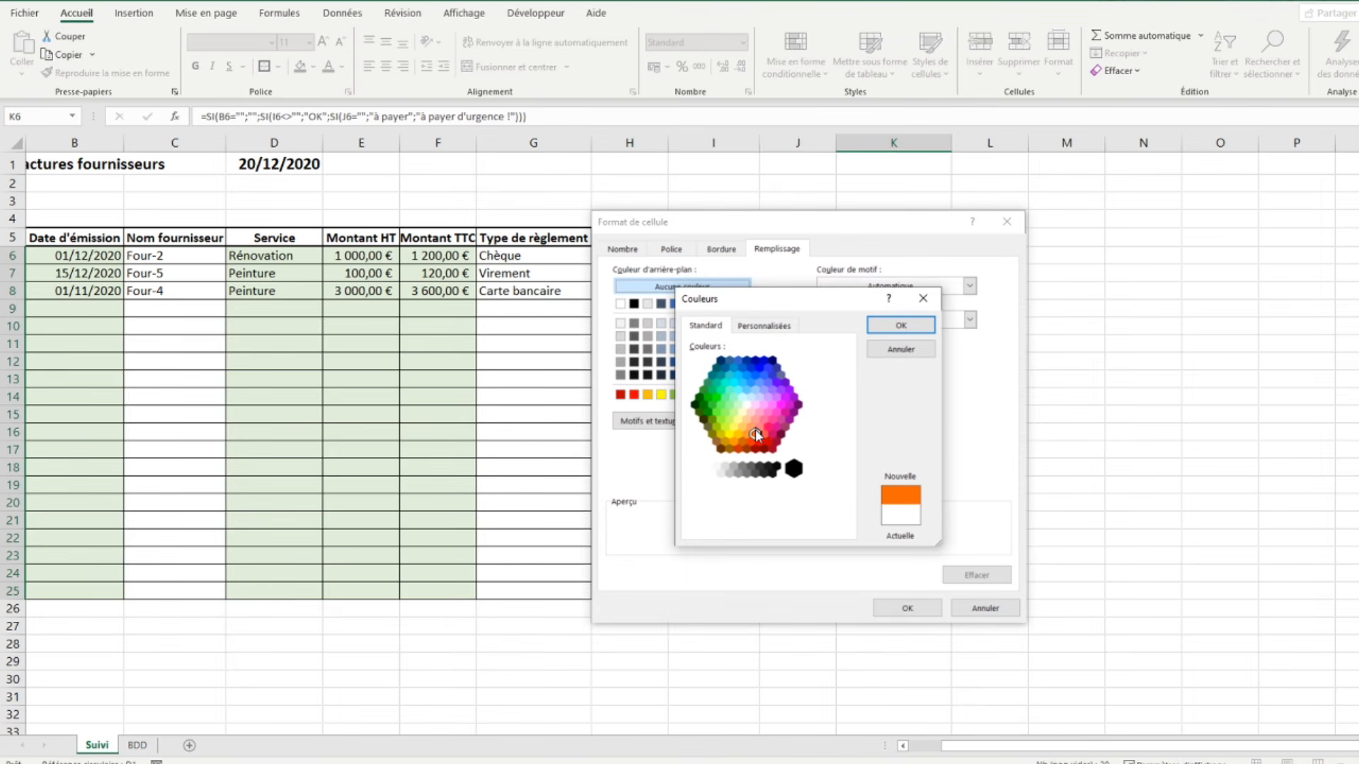
pyautogui.click(760, 428)
pyautogui.click(911, 329)
pyautogui.click(907, 609)
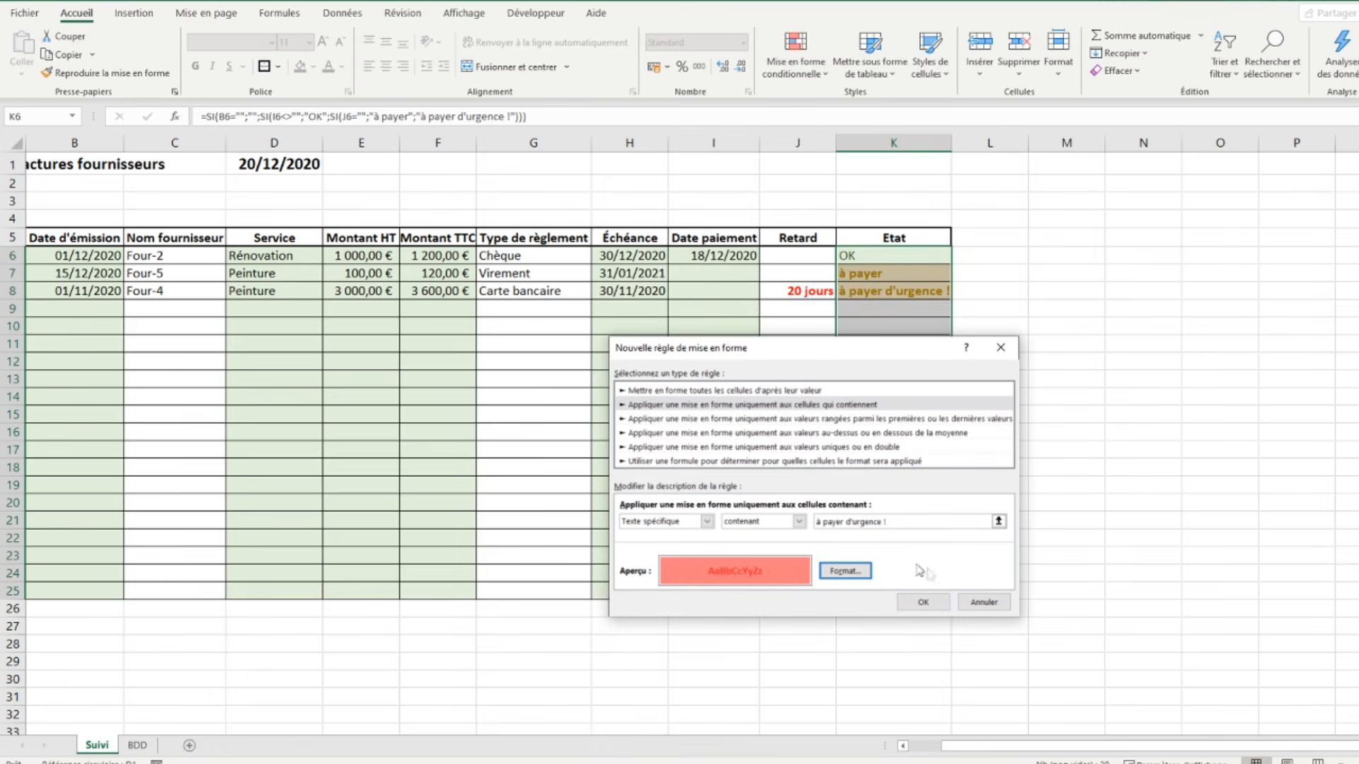
pyautogui.click(923, 602)
pyautogui.click(1091, 545)
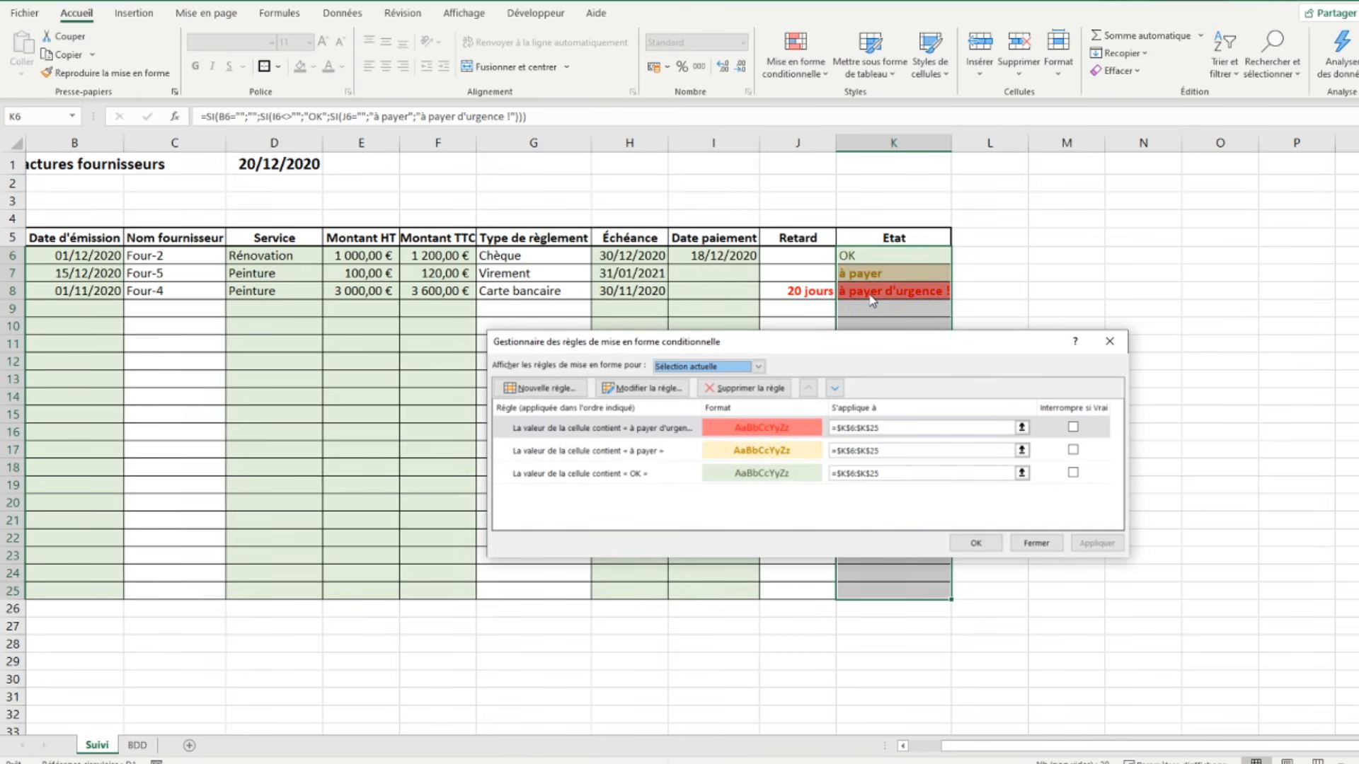
pyautogui.click(976, 542)
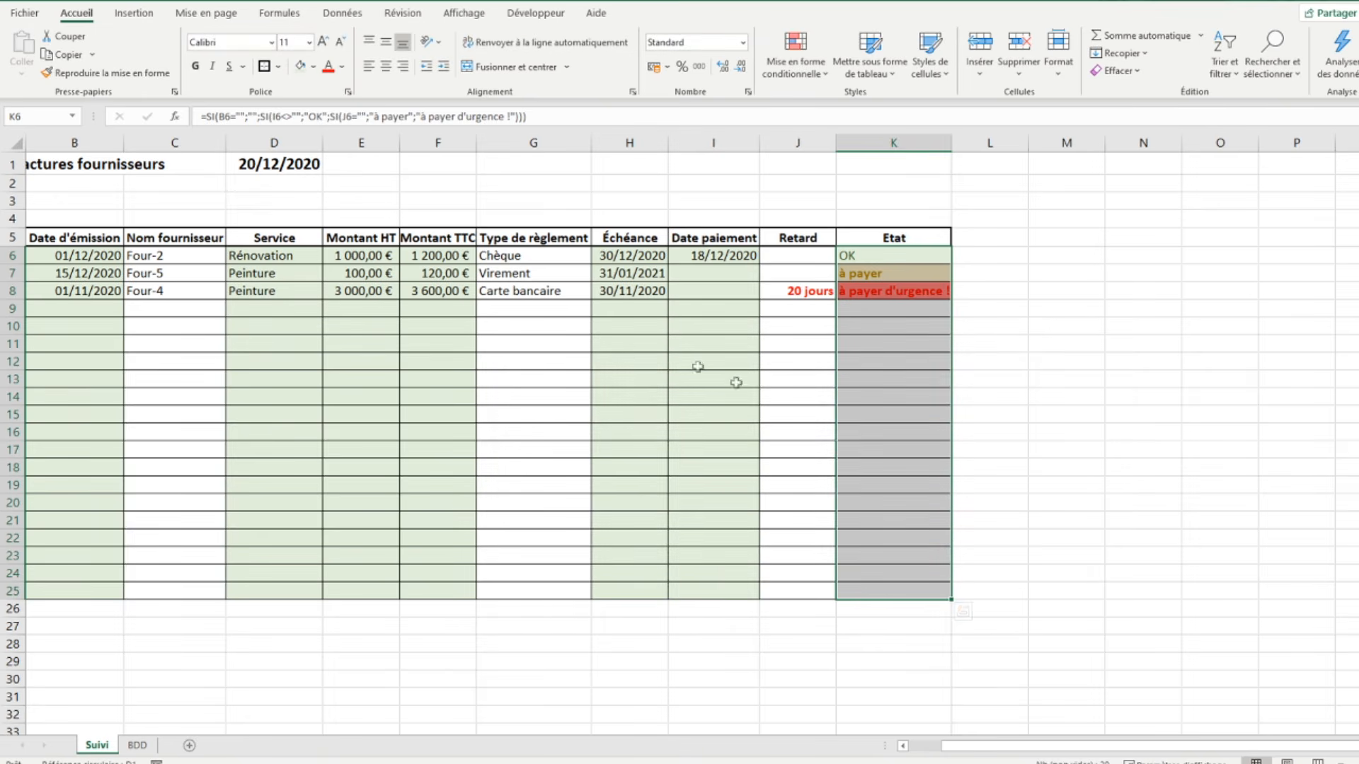
# Return to the title cell A1 and hide the gridlines on the Suivi sheet.
pyautogui.click(62, 165)
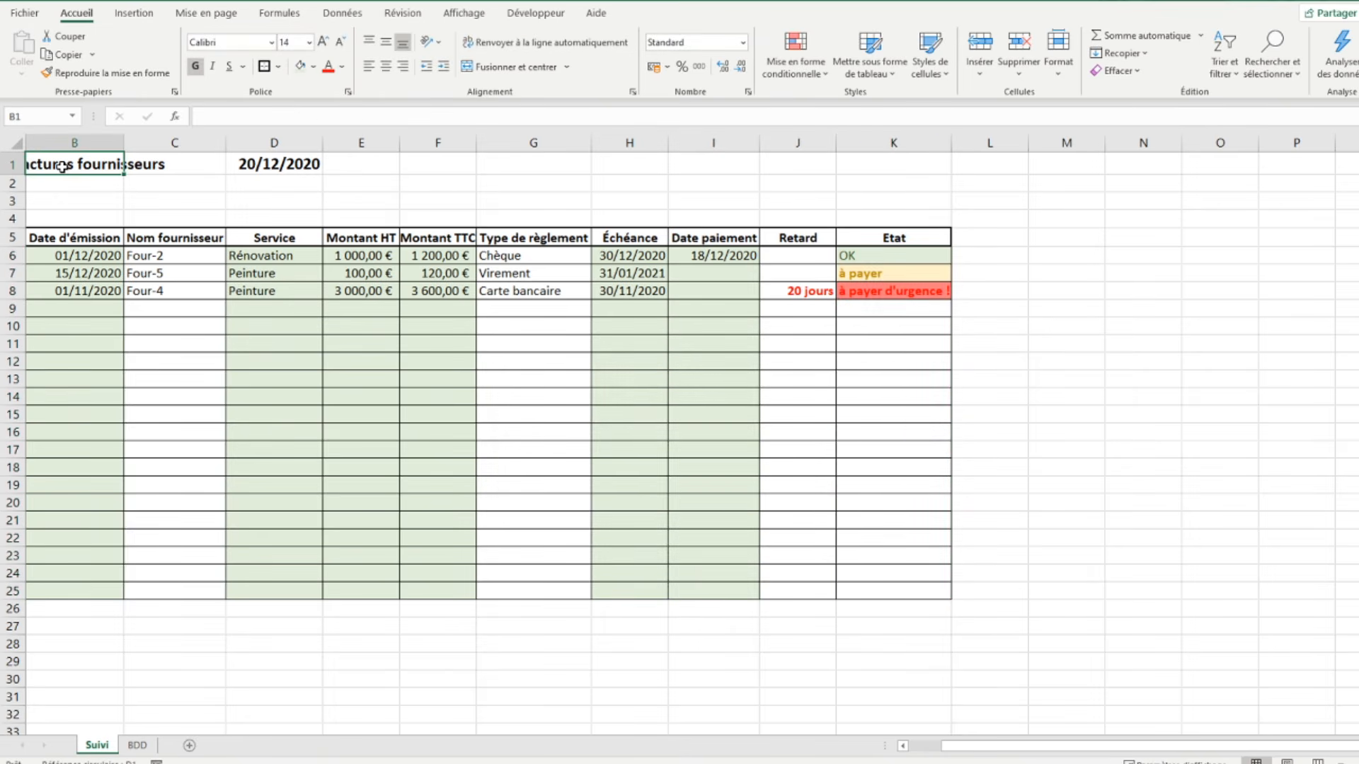
pyautogui.press('Left')
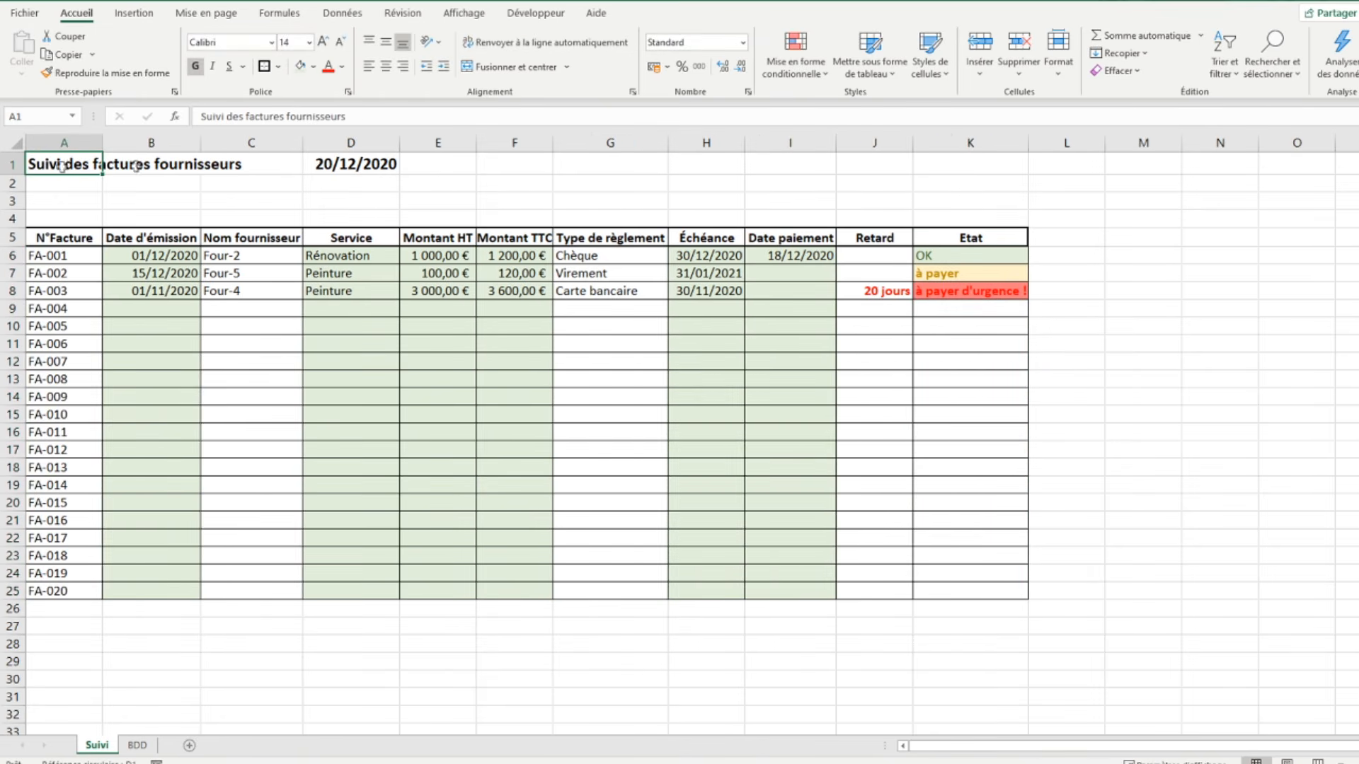
pyautogui.click(464, 13)
pyautogui.click(437, 67)
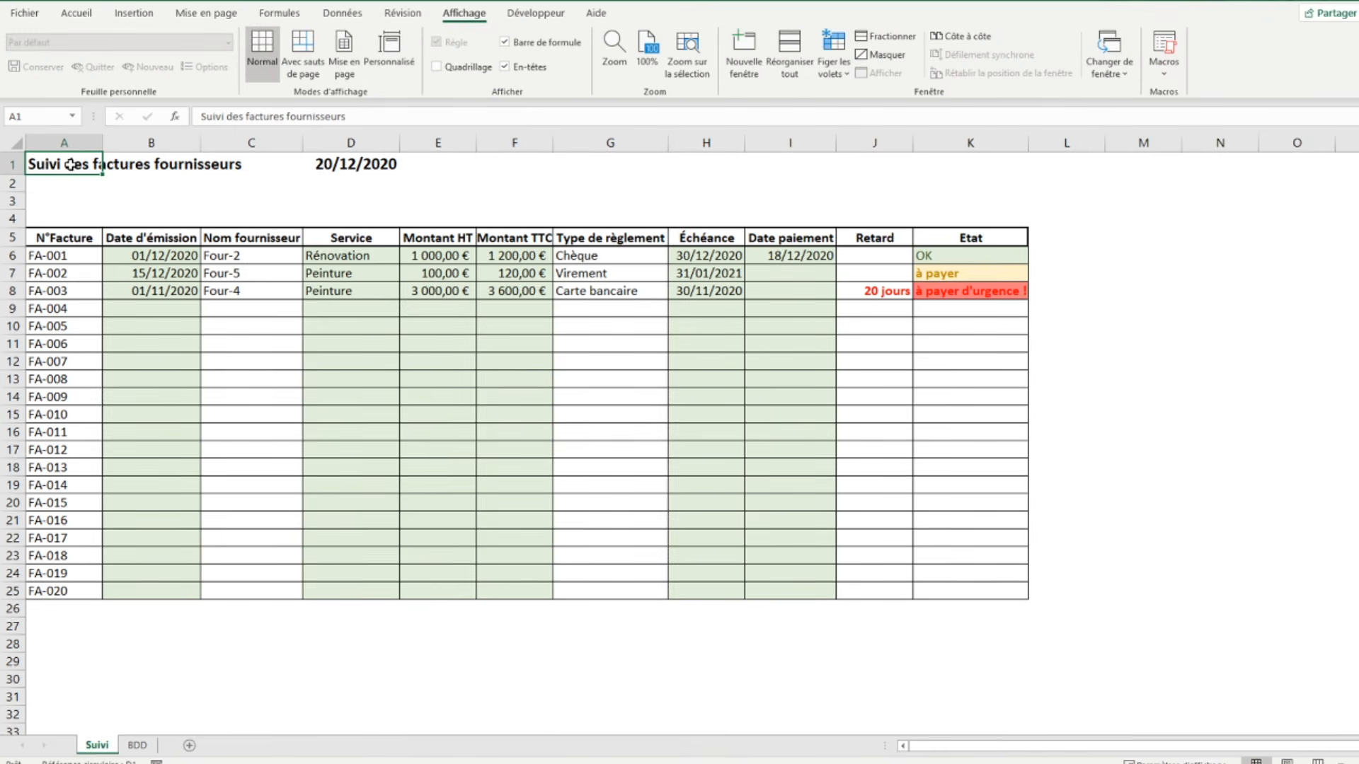